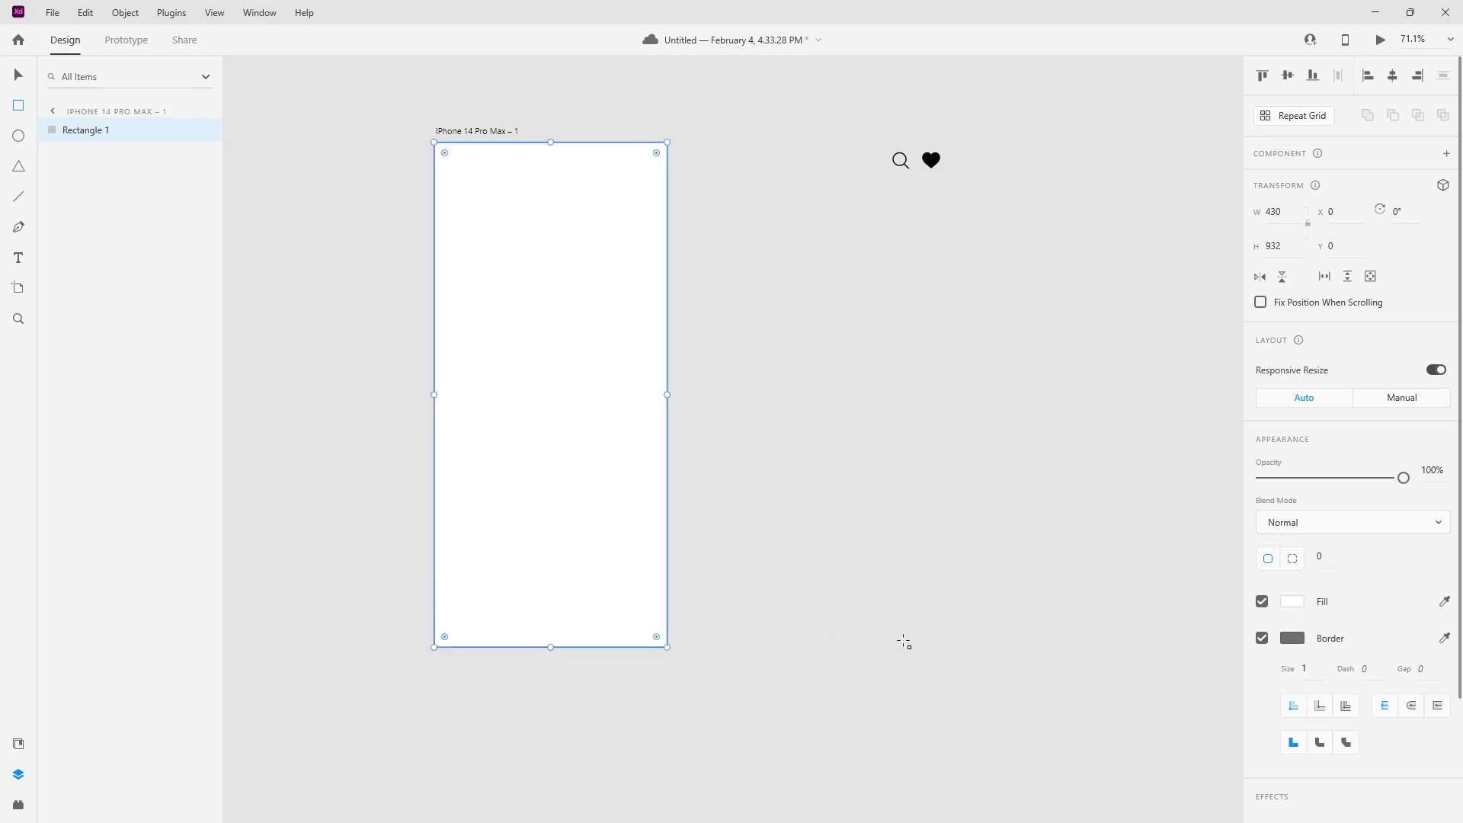
- Remove the border of the artboard-sized rectangle and give it a very pale pink fill, #FFEEF2
{"action": "left_click", "coordinate": [1262, 637]}
{"action": "left_click", "coordinate": [1292, 602]}
{"action": "left_click_drag", "start_coordinate": [1179, 589], "coordinate": [1077, 509]}
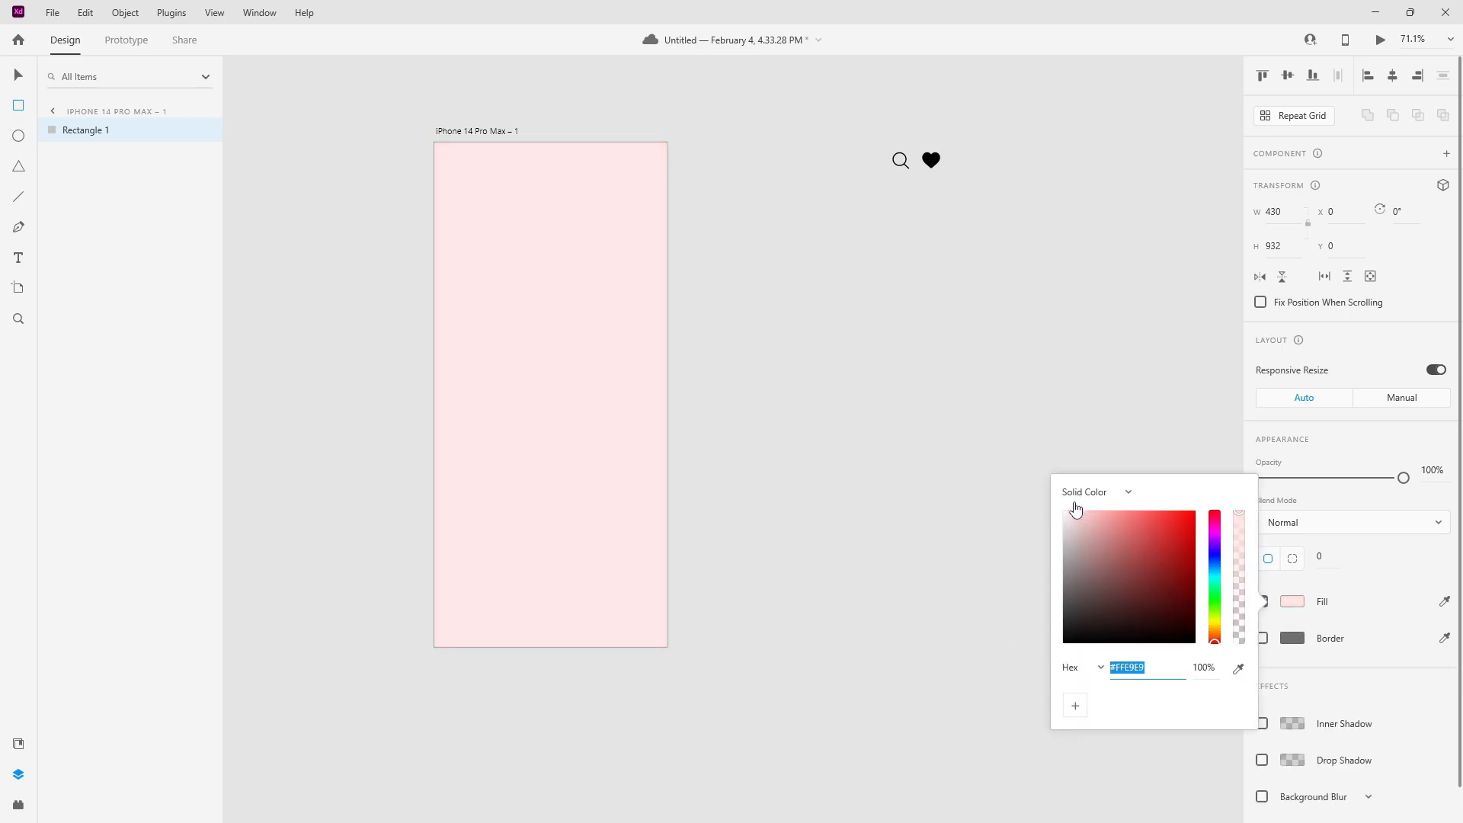
{"action": "left_click_drag", "start_coordinate": [1222, 585], "coordinate": [1217, 523]}
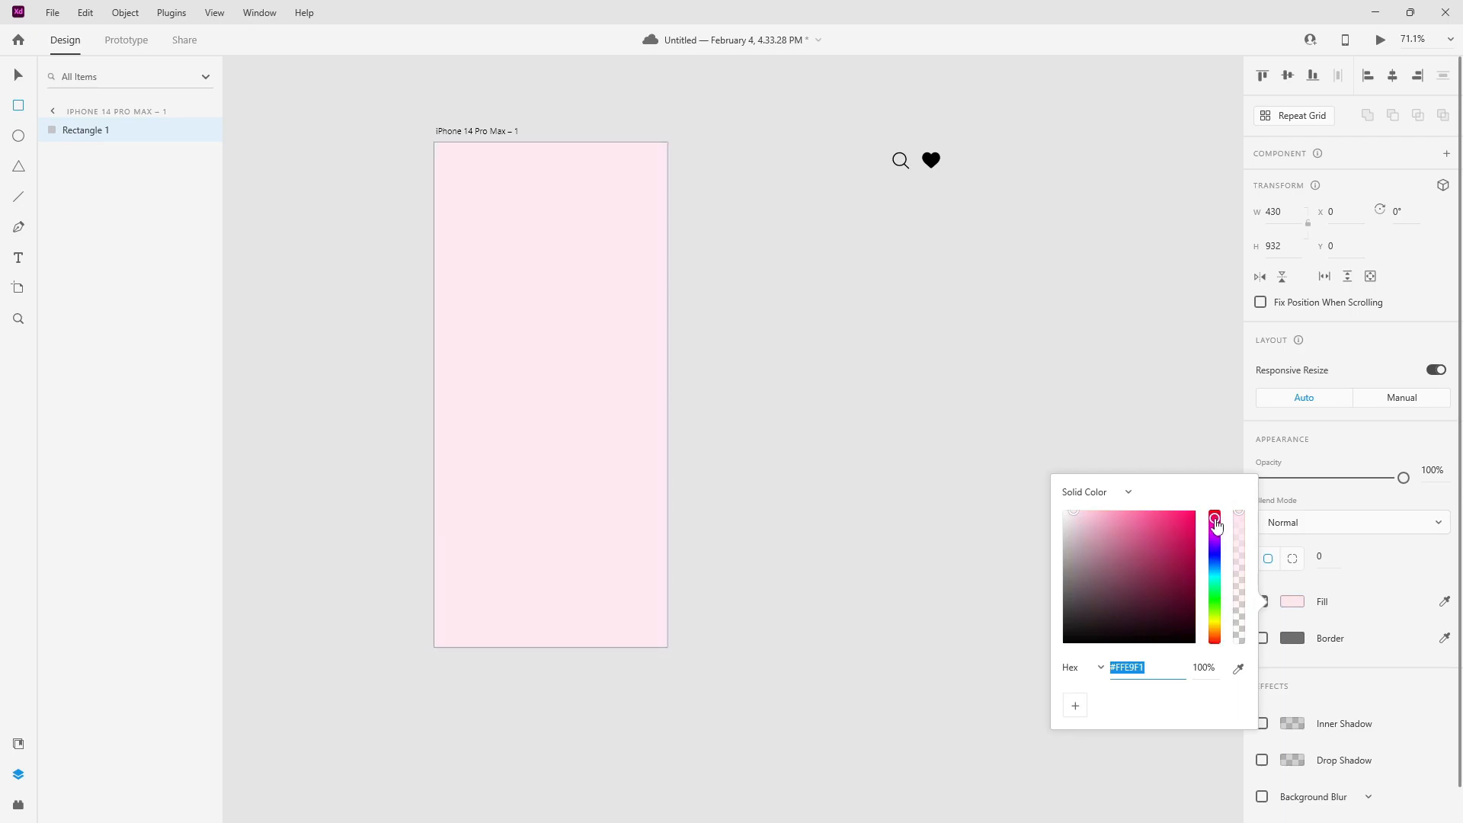
{"action": "left_click_drag", "start_coordinate": [1104, 526], "coordinate": [1070, 510]}
{"action": "left_click", "coordinate": [525, 271]}
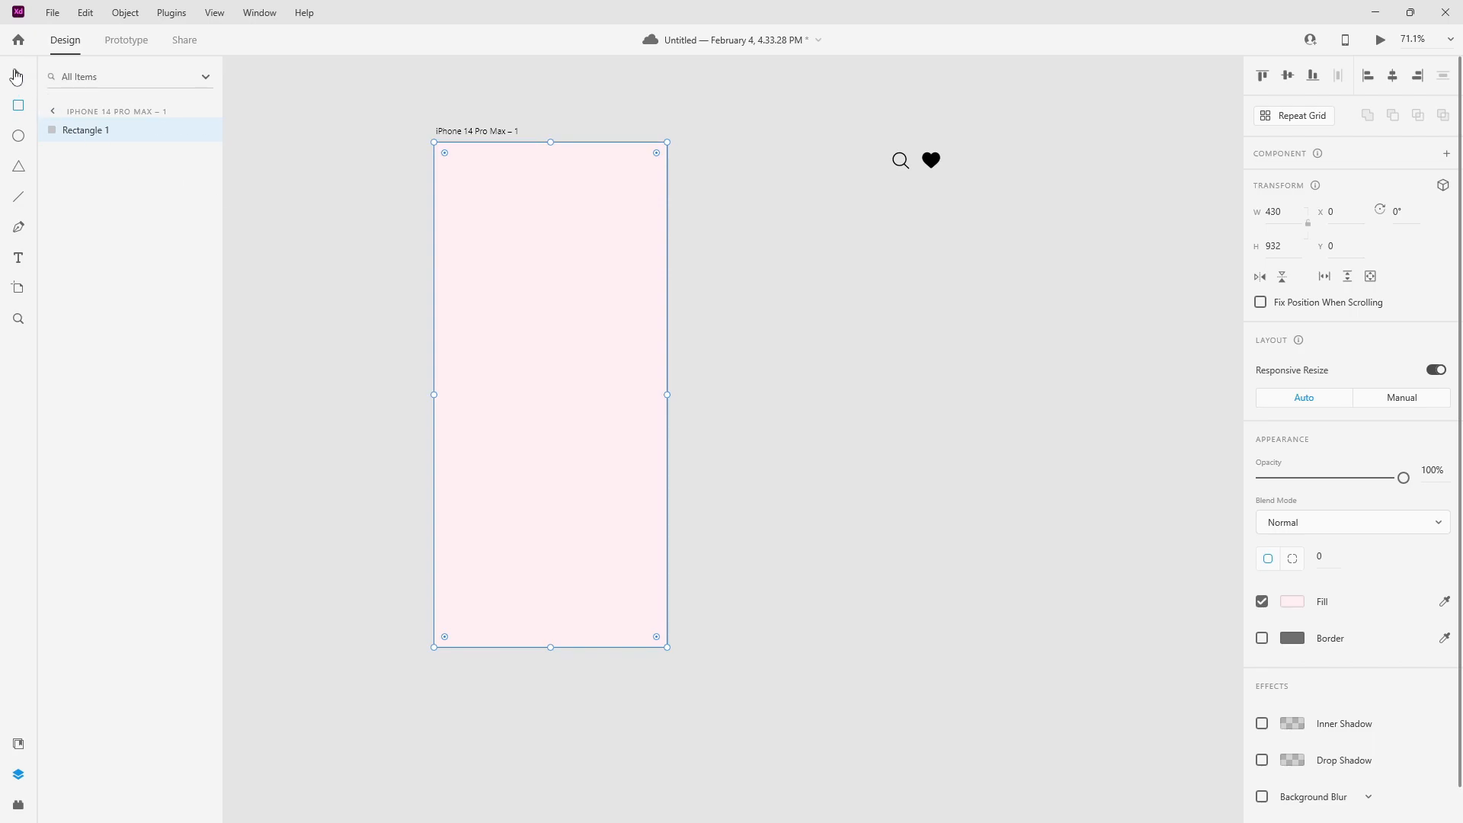
- Round all four corners of the pink background rectangle to a radius of about 51
{"action": "left_click_drag", "start_coordinate": [656, 155], "coordinate": [649, 168]}
{"action": "left_click", "coordinate": [783, 215]}
{"action": "left_click_drag", "start_coordinate": [567, 265], "coordinate": [653, 271]}
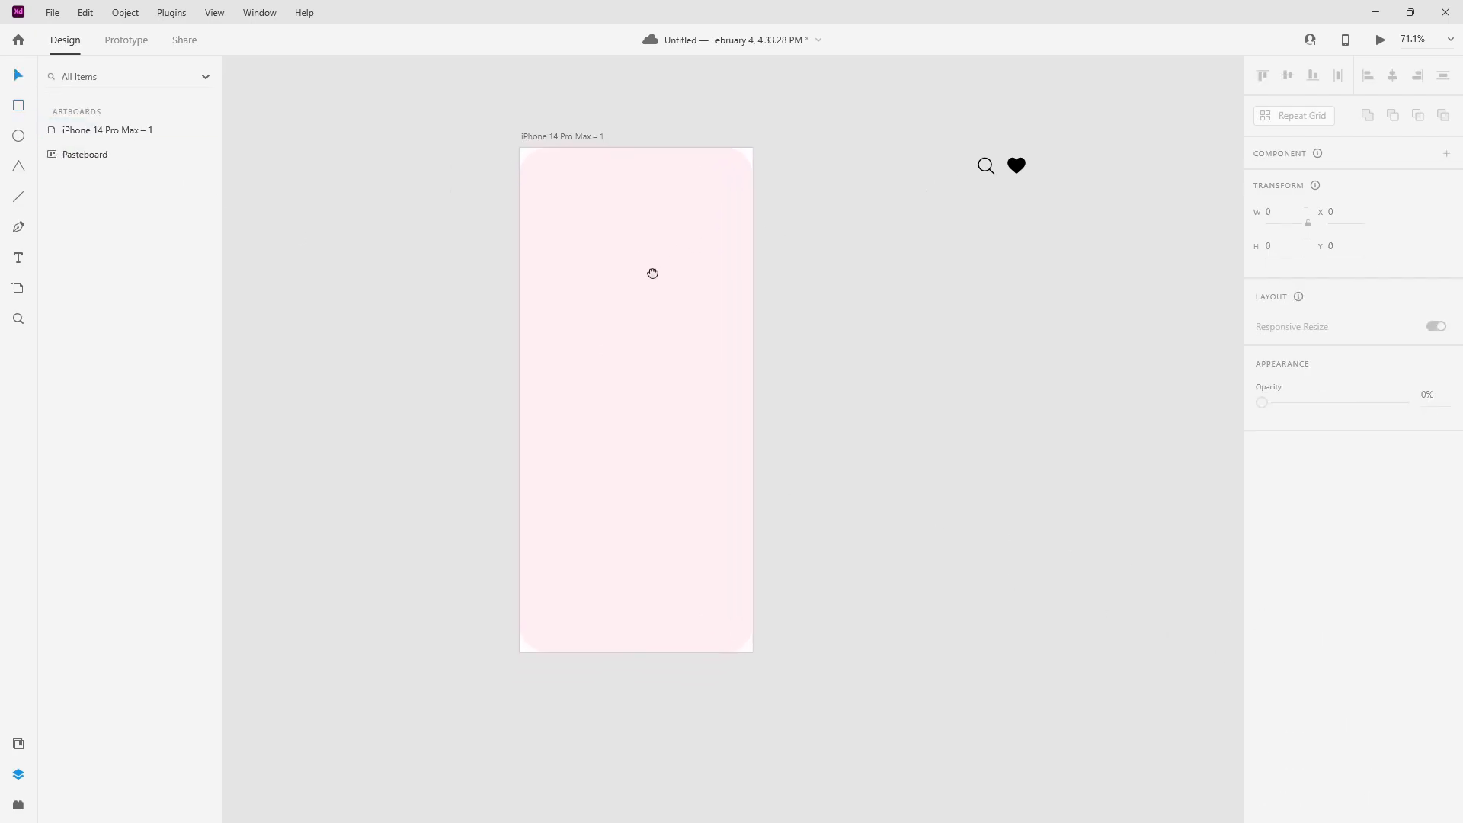
{"action": "left_click", "coordinate": [649, 265]}
{"action": "left_click", "coordinate": [816, 338]}
{"action": "scroll", "coordinate": [609, 147], "scroll_direction": "up", "scroll_amount": 1}
{"action": "scroll", "coordinate": [609, 147], "scroll_direction": "up", "scroll_amount": 3}
{"action": "scroll", "coordinate": [610, 150], "scroll_direction": "up", "scroll_amount": 1}
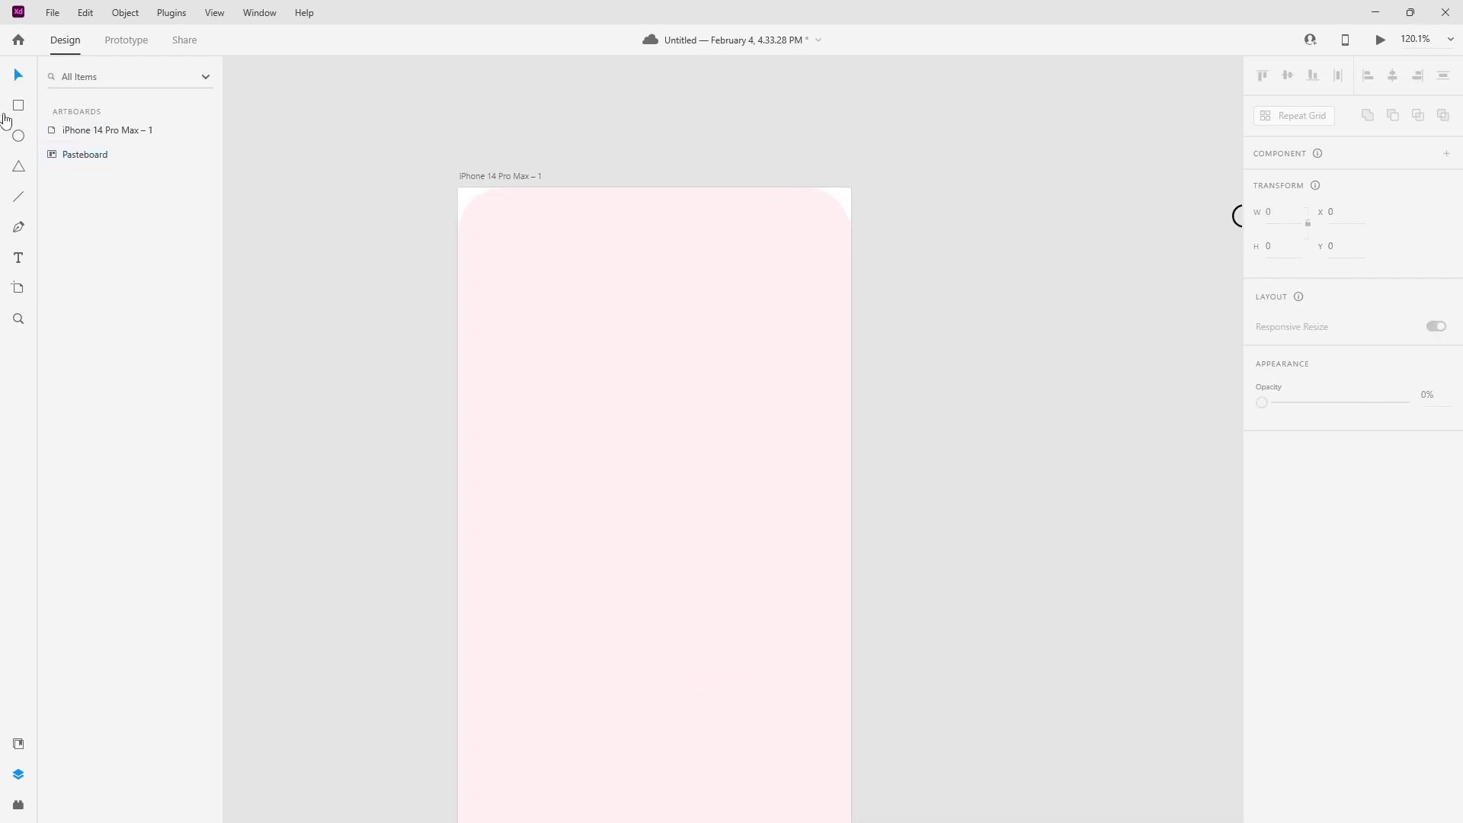
- Add the text "YUMme" near the artboard's upper-left corner and fill it with black, #000000
{"action": "left_click", "coordinate": [20, 258]}
{"action": "left_click", "coordinate": [514, 245]}
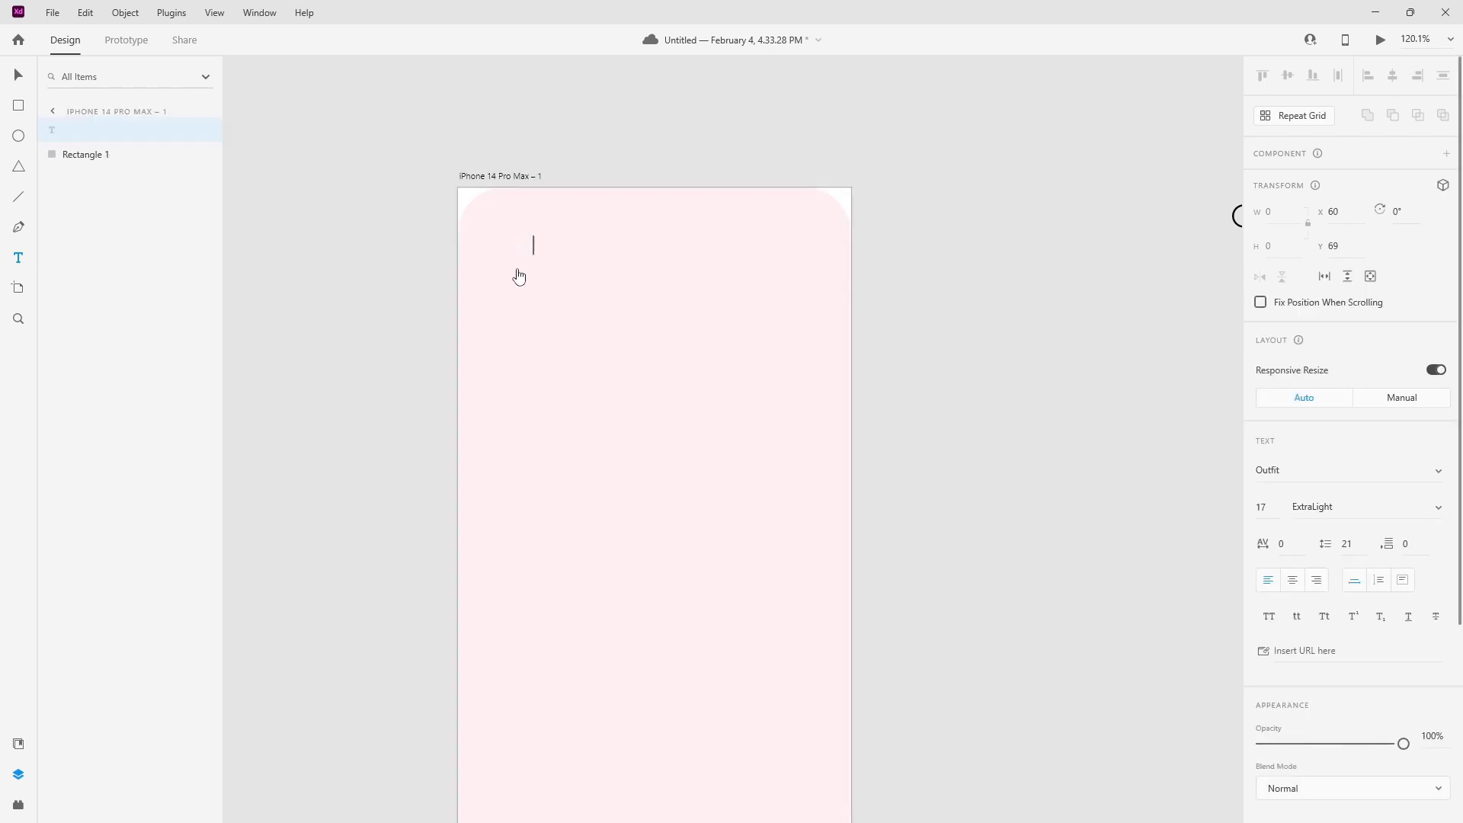
{"action": "key", "text": "ctrl+a"}
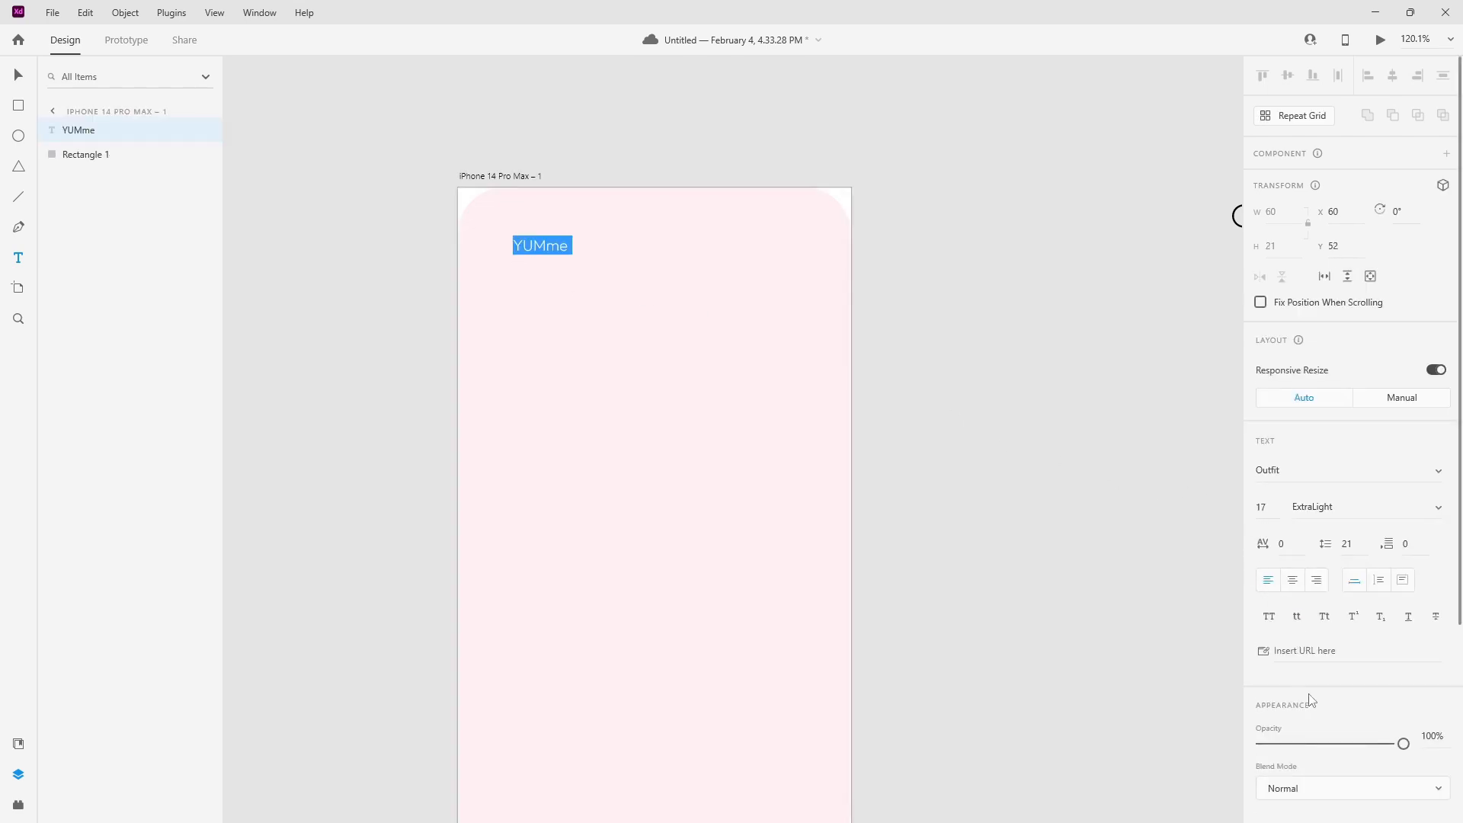
{"action": "scroll", "coordinate": [1309, 610], "scroll_direction": "down", "scroll_amount": 3}
{"action": "left_click", "coordinate": [1292, 600]}
{"action": "left_click_drag", "start_coordinate": [1068, 632], "coordinate": [1062, 637]}
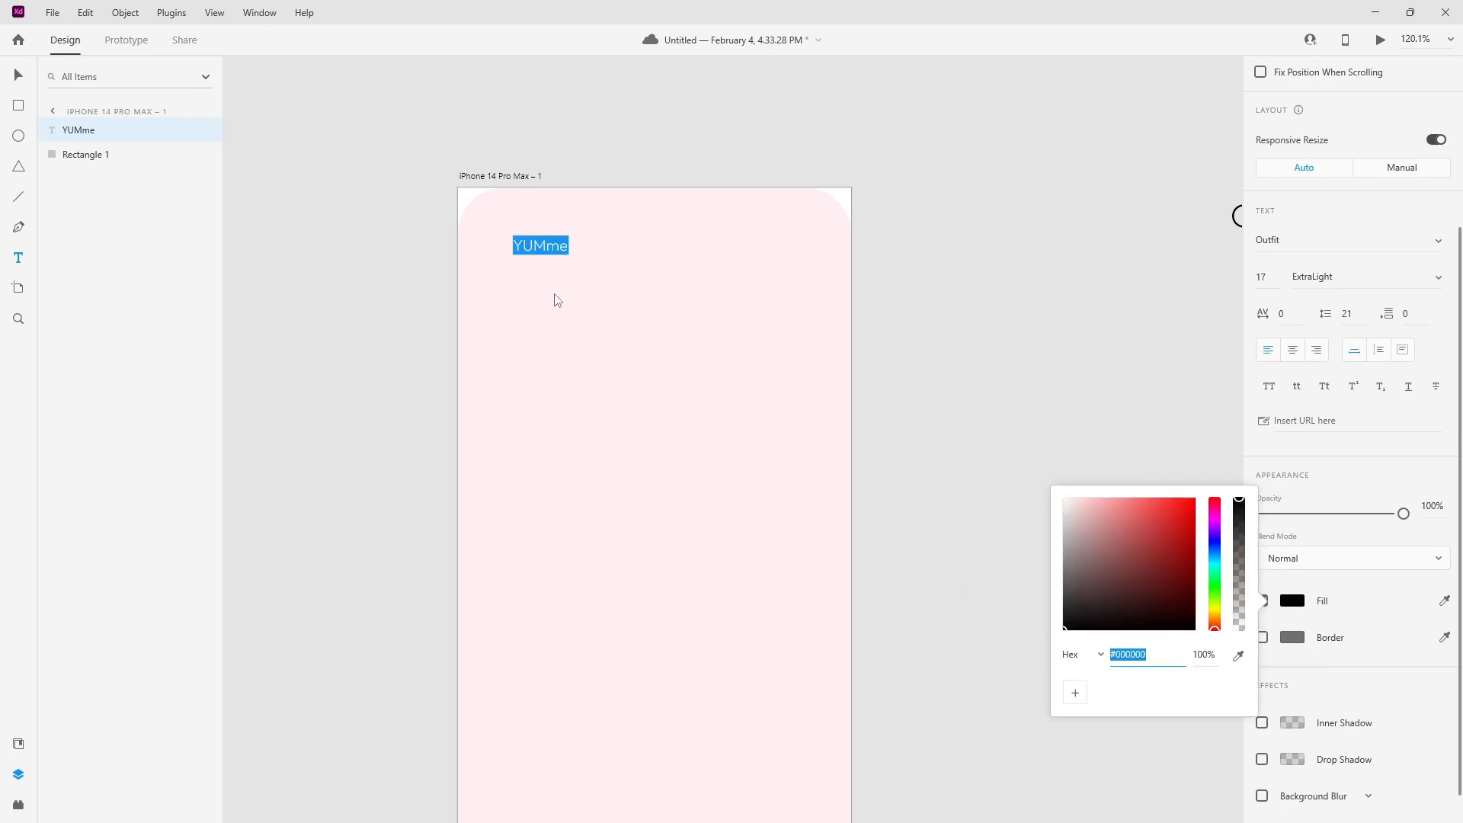
- Correct the capitalization of the title text so that it reads "Yumme"
{"action": "left_click", "coordinate": [546, 247]}
{"action": "type", "text": "u"}
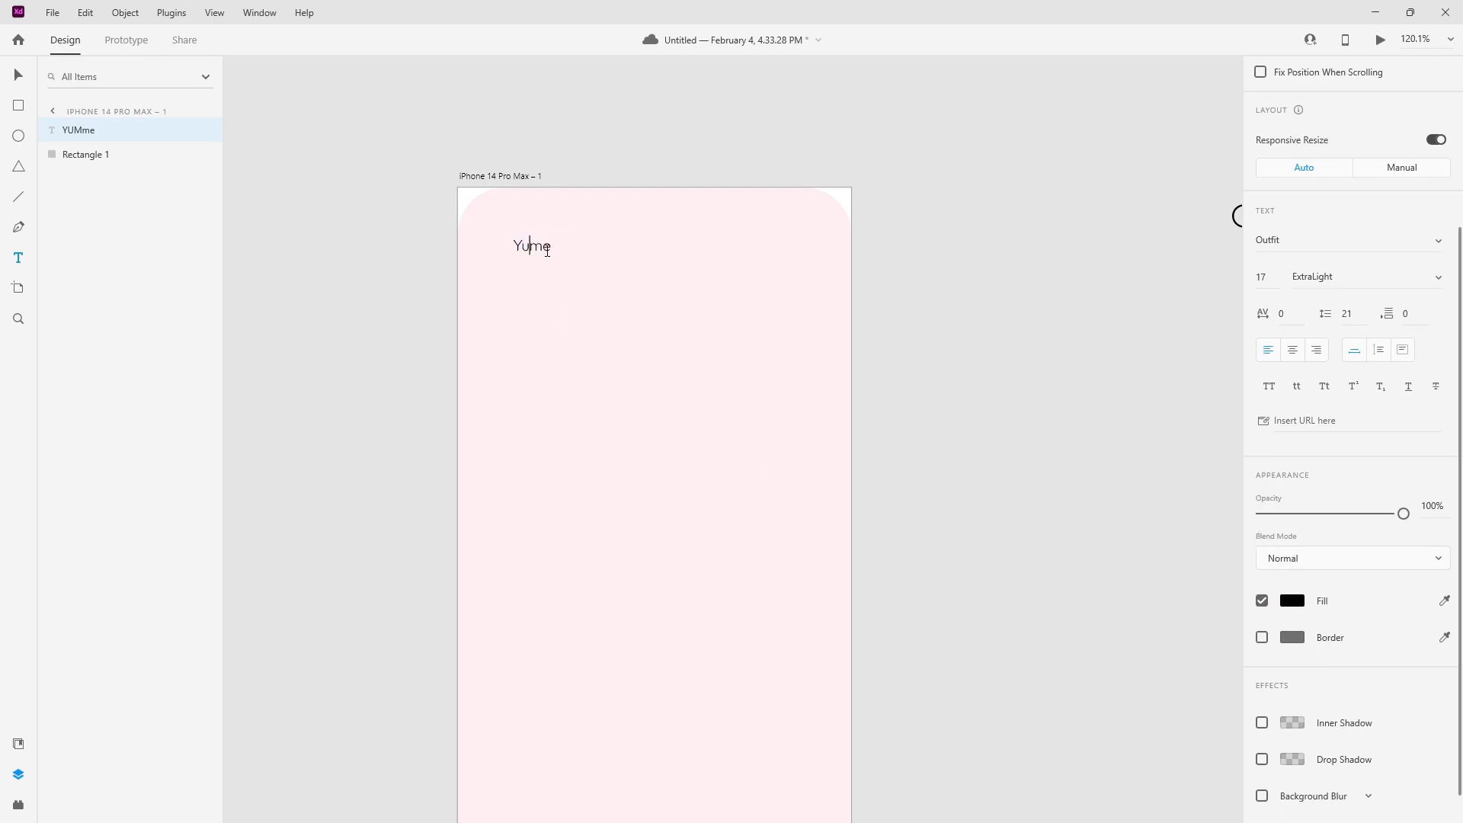
{"action": "key", "text": "Escape"}
- Set the Yumme title's font to Bakery Home Free Trial
{"action": "left_click", "coordinate": [1285, 244]}
{"action": "type", "text": "Baker"}
{"action": "key", "text": "Return"}
{"action": "left_click", "coordinate": [1281, 241]}
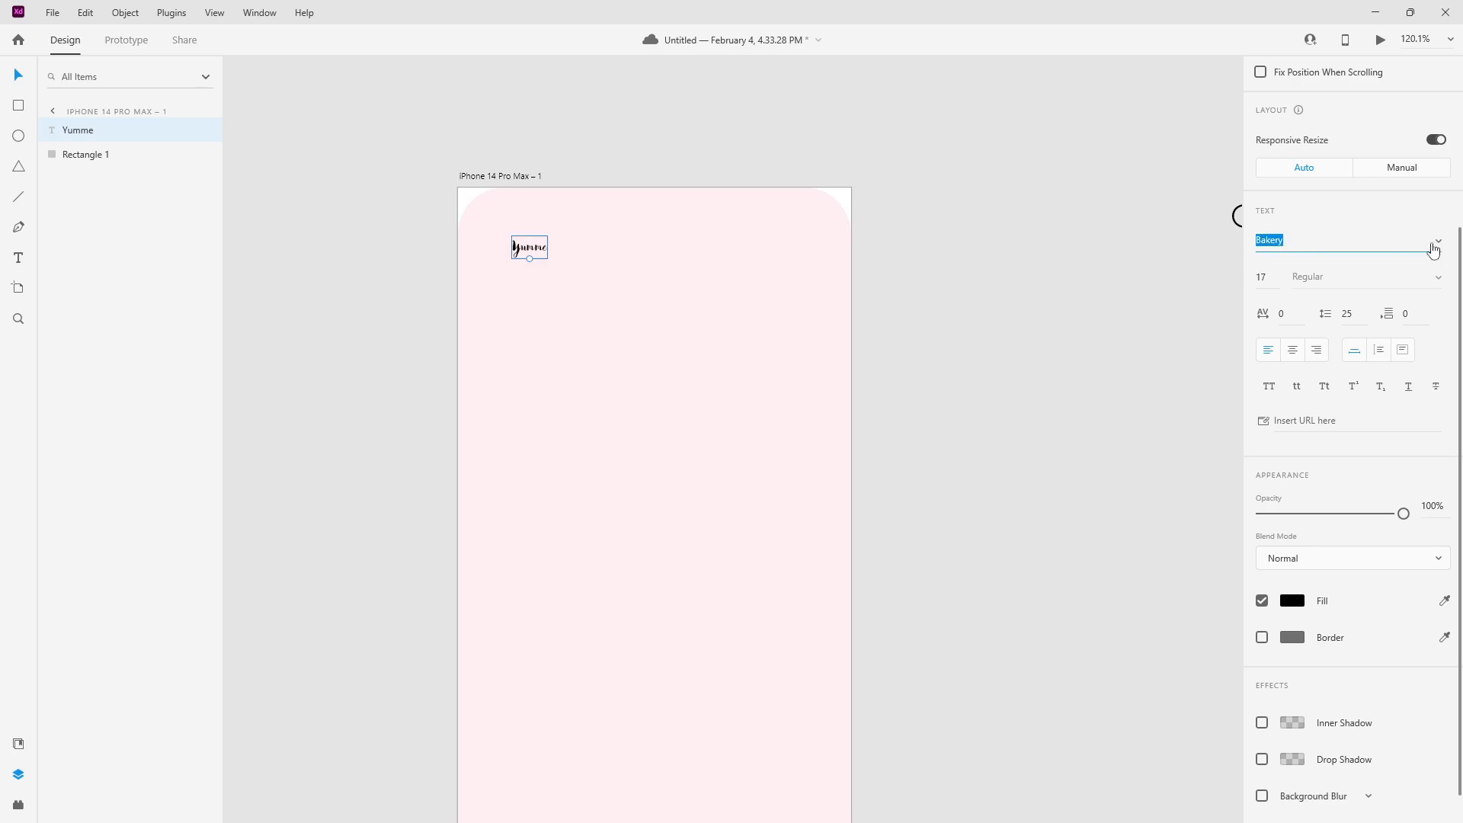
{"action": "left_click", "coordinate": [1431, 243]}
{"action": "left_click", "coordinate": [1365, 273]}
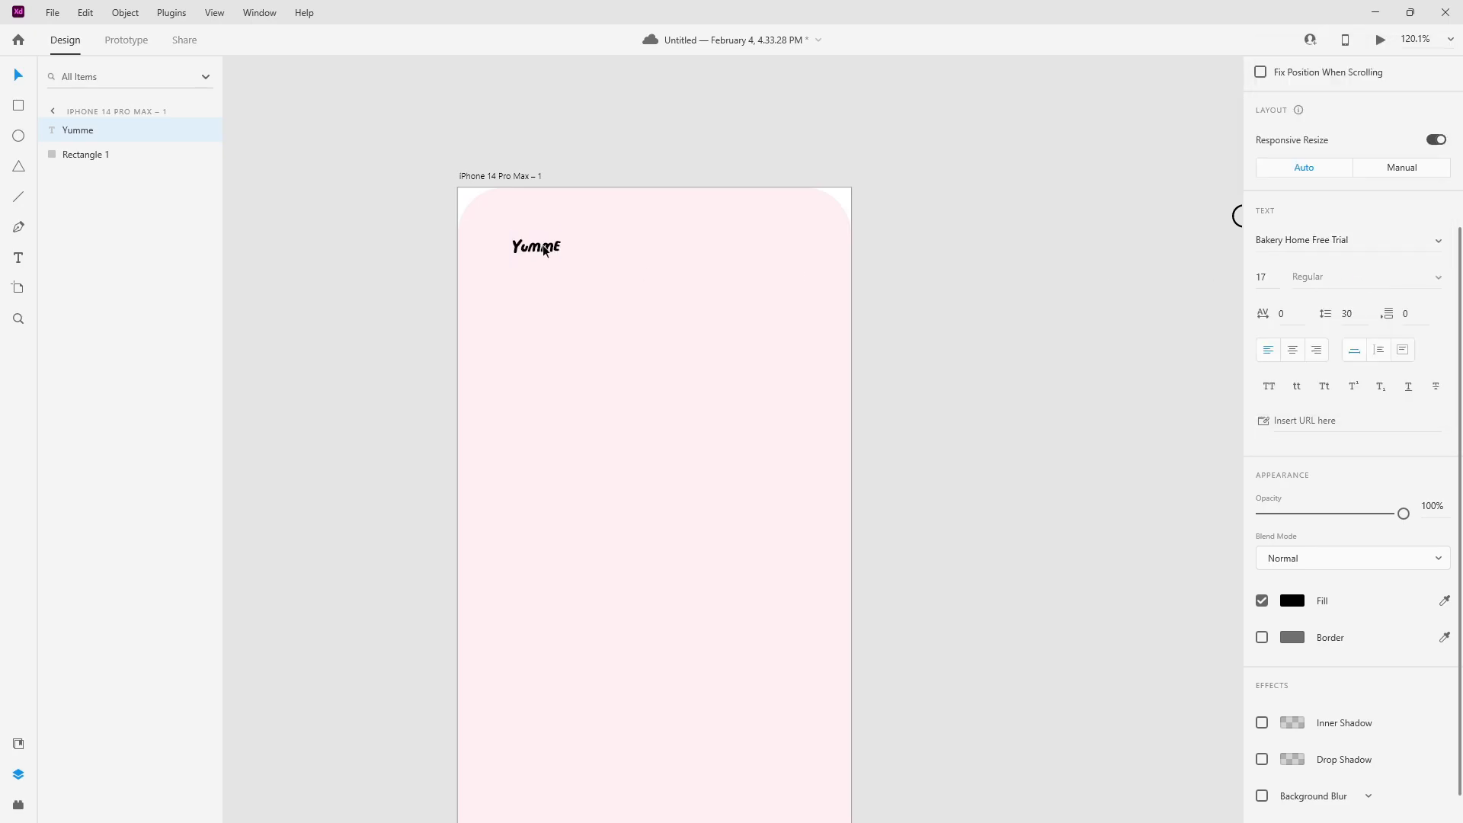
- Enlarge the Yumme title to a font size of about 29
{"action": "left_click_drag", "start_coordinate": [537, 260], "coordinate": [566, 270]}
{"action": "double_click", "coordinate": [564, 273]}
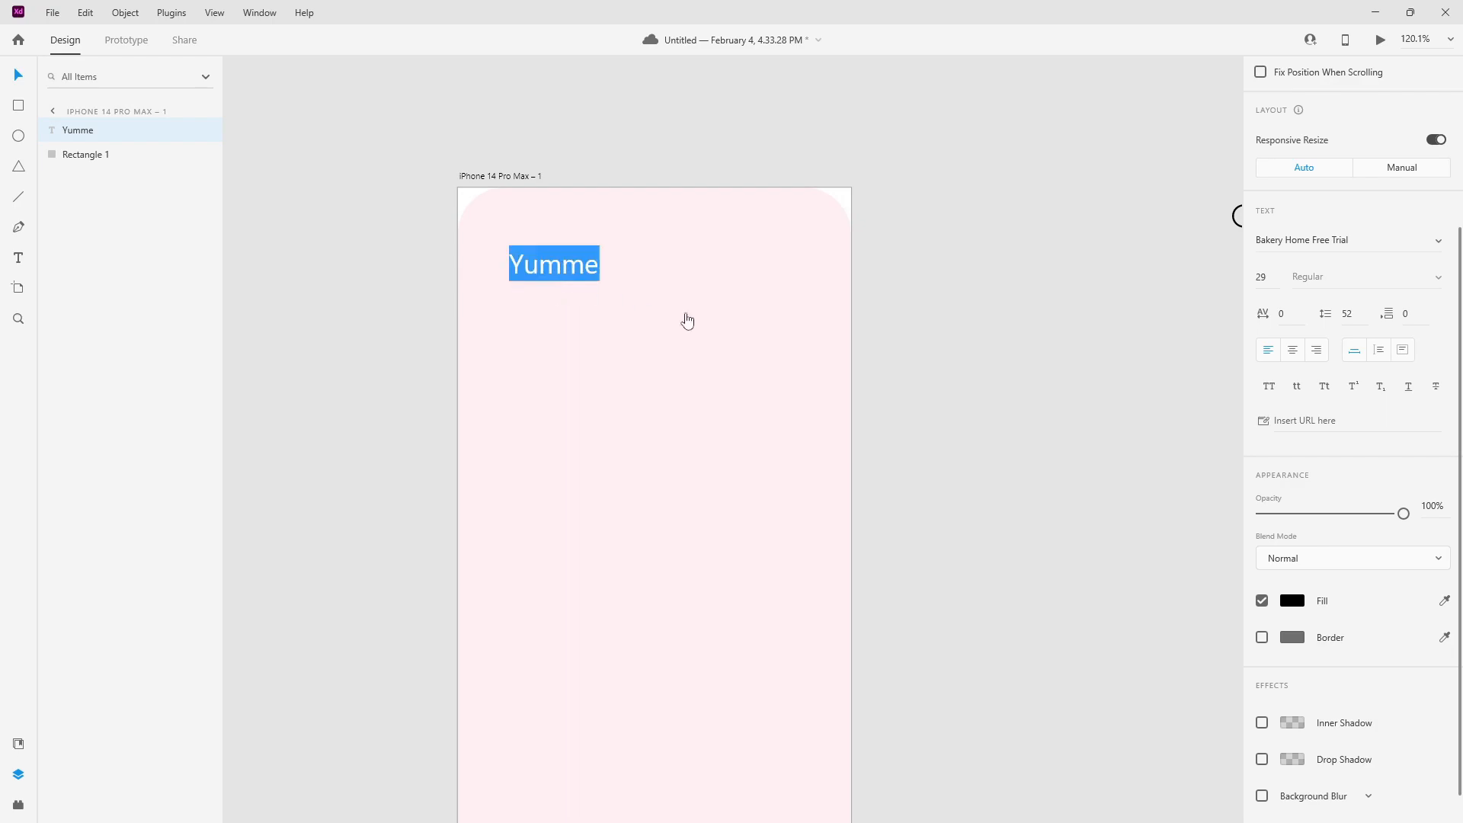
{"action": "key", "text": "Escape"}
{"action": "scroll", "coordinate": [567, 278], "scroll_direction": "up", "scroll_amount": 2}
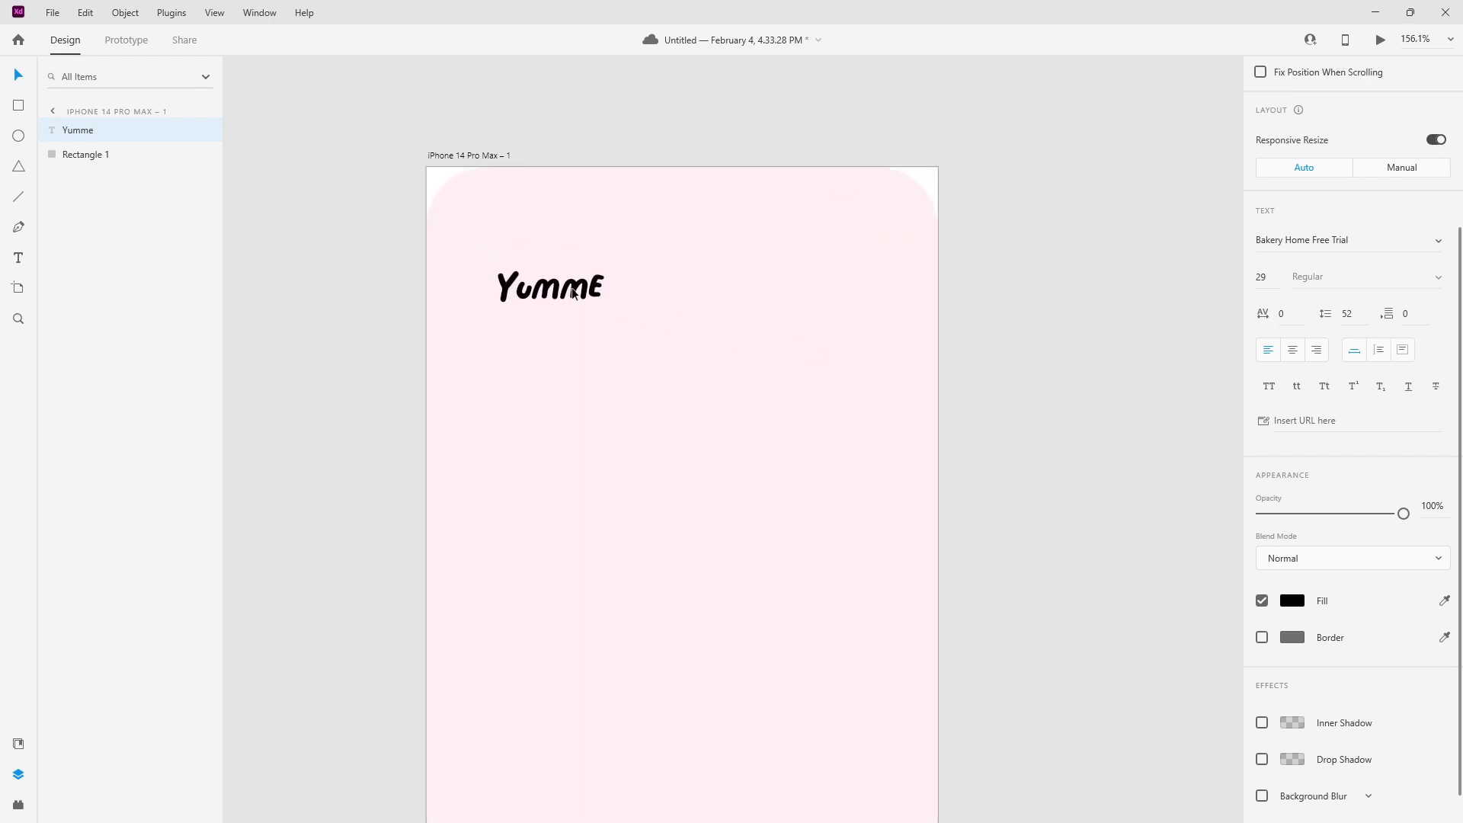
{"action": "left_click", "coordinate": [981, 372]}
{"action": "scroll", "coordinate": [642, 295], "scroll_direction": "down", "scroll_amount": 3}
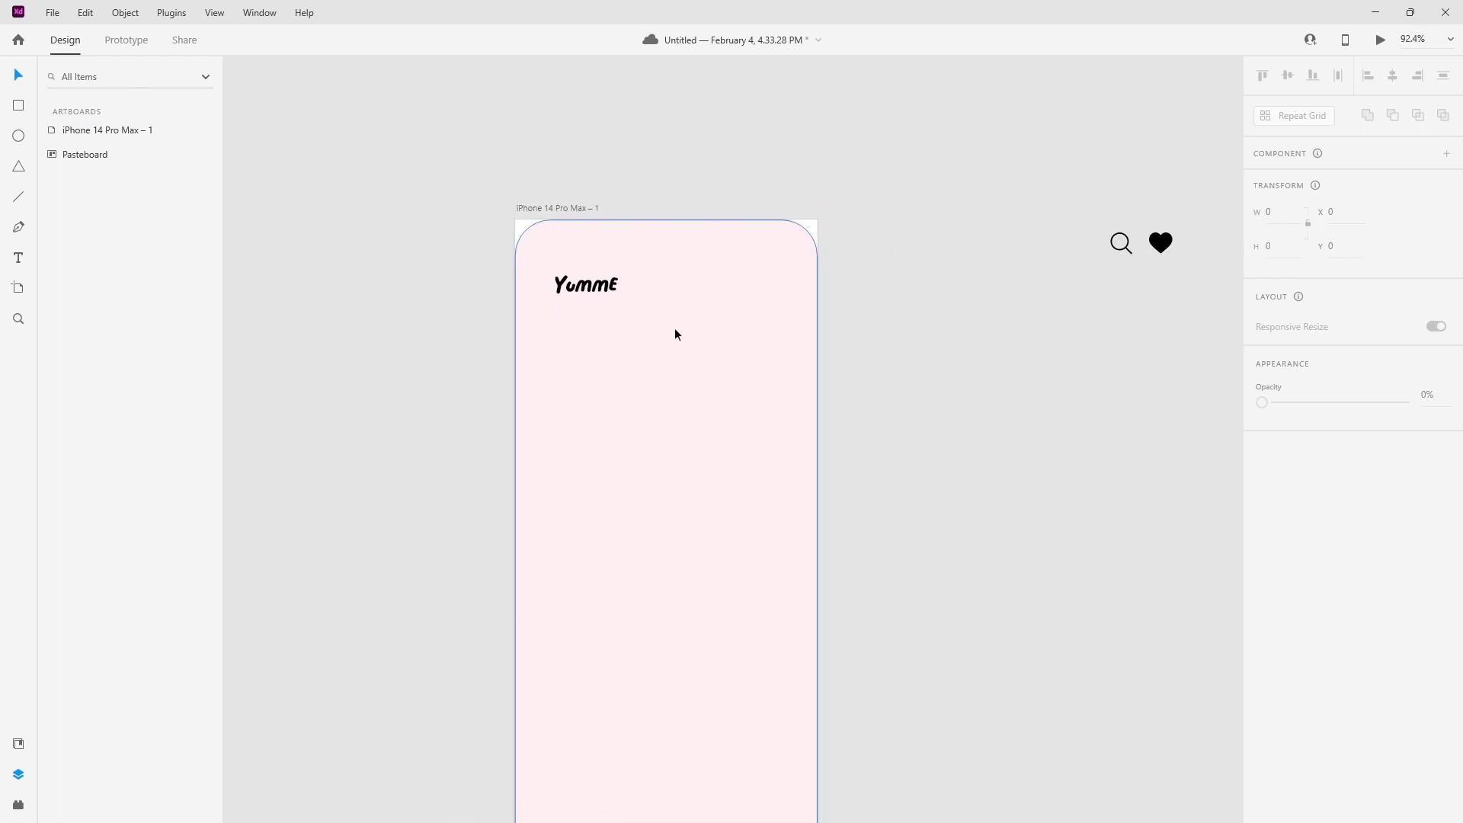
{"action": "scroll", "coordinate": [717, 297], "scroll_direction": "up", "scroll_amount": 3}
{"action": "left_click", "coordinate": [510, 272]}
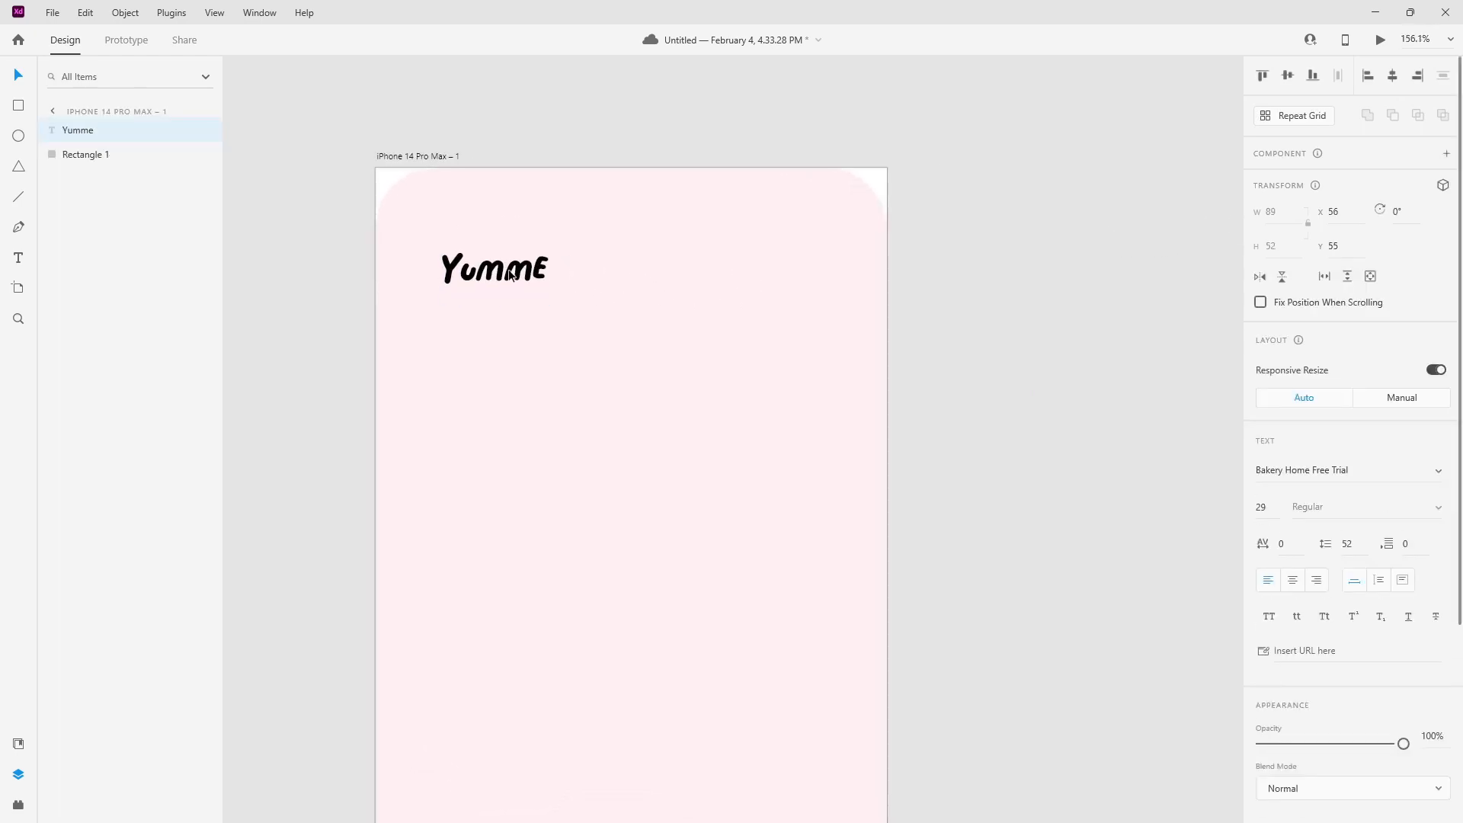
- Draw a white circle about 60 by 60 near the artboard's upper-right corner and remove its border
{"action": "left_click", "coordinate": [19, 136]}
{"action": "mouse_move", "coordinate": [781, 245]}
{"action": "left_mouse_down"}
{"action": "mouse_move", "coordinate": [852, 317]}
{"action": "mouse_move", "coordinate": [807, 265]}
{"action": "left_mouse_up"}
{"action": "left_click", "coordinate": [19, 74]}
{"action": "left_click", "coordinate": [1269, 598]}
{"action": "left_click", "coordinate": [1263, 601]}
{"action": "key", "text": "Tab"}
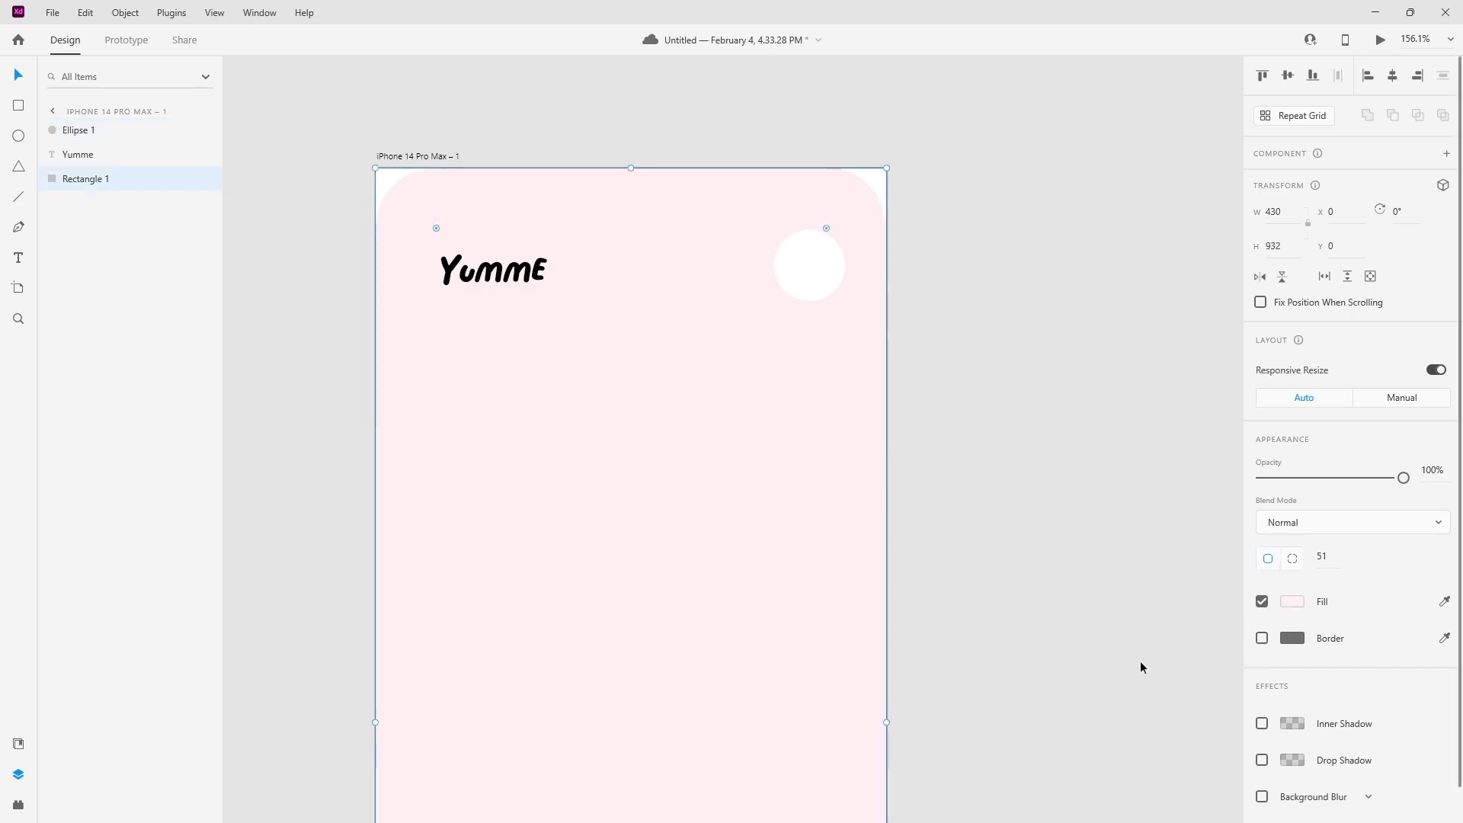
- Save the background rectangle's pink as a color swatch and lighten the rectangle's fill to about #FFF2F5
{"action": "left_click", "coordinate": [1297, 609]}
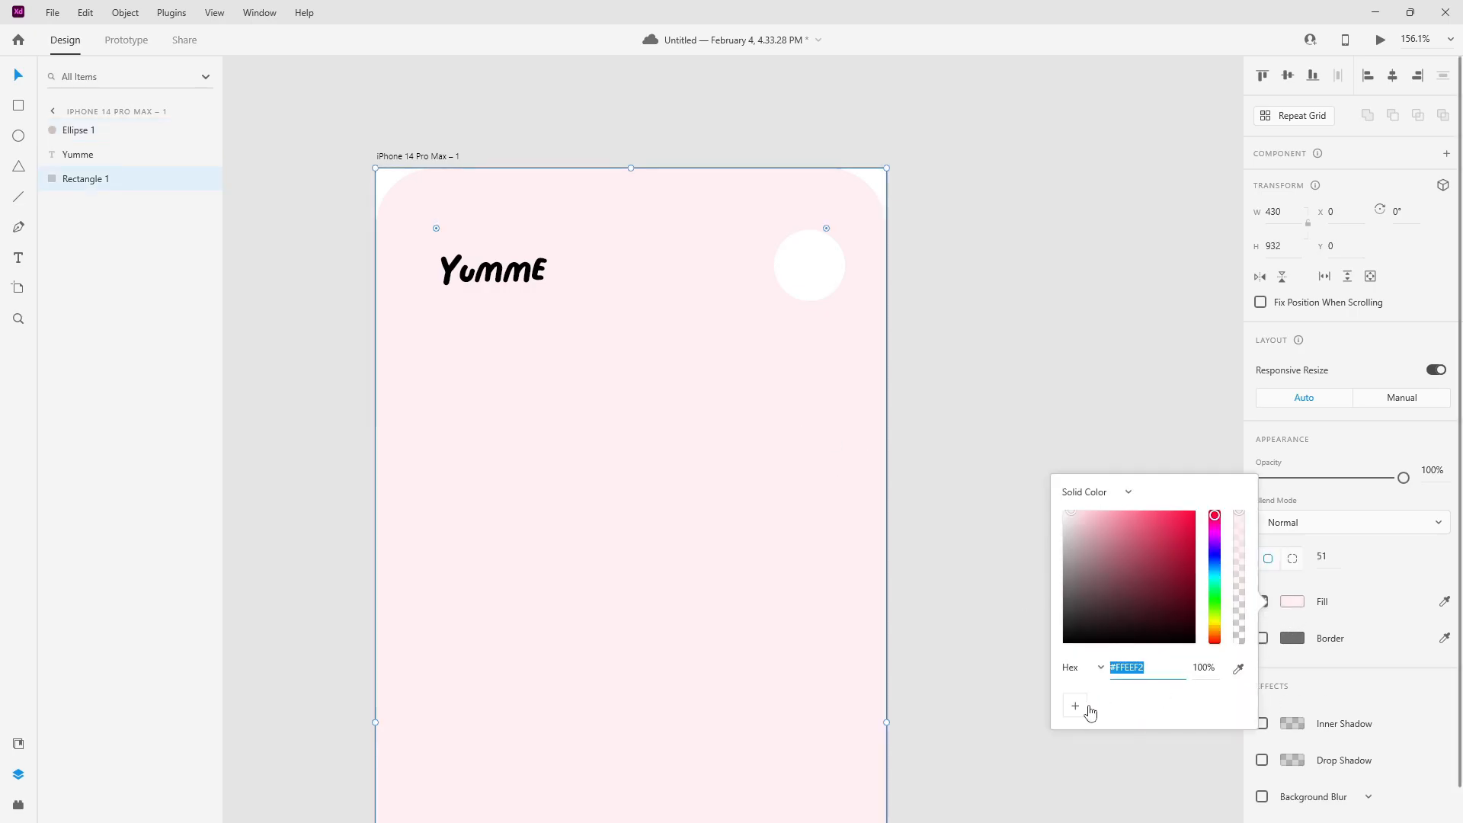
{"action": "left_click", "coordinate": [975, 646]}
{"action": "left_click", "coordinate": [685, 468]}
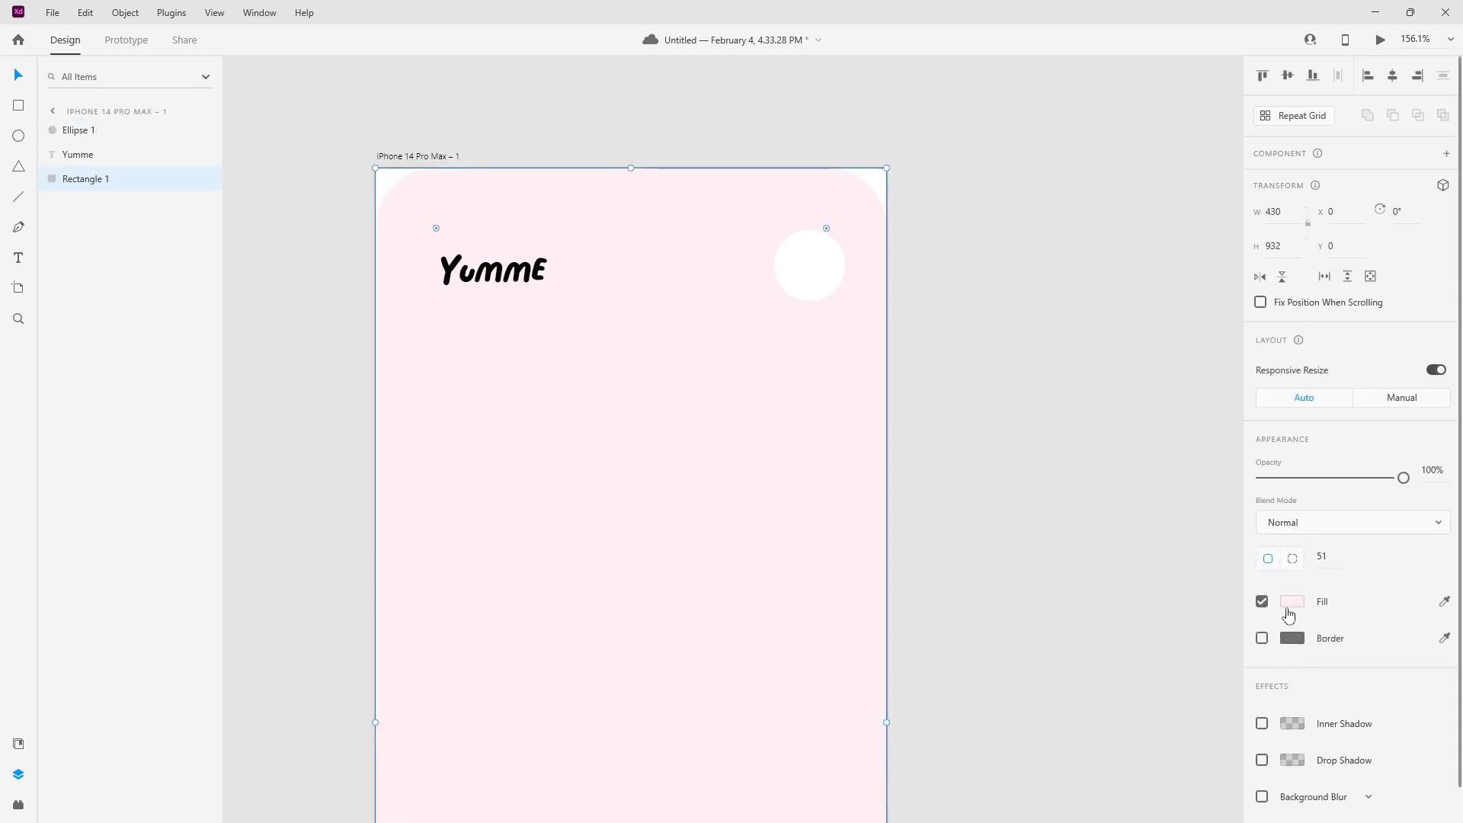
{"action": "left_click", "coordinate": [1289, 603]}
{"action": "left_click", "coordinate": [1074, 520]}
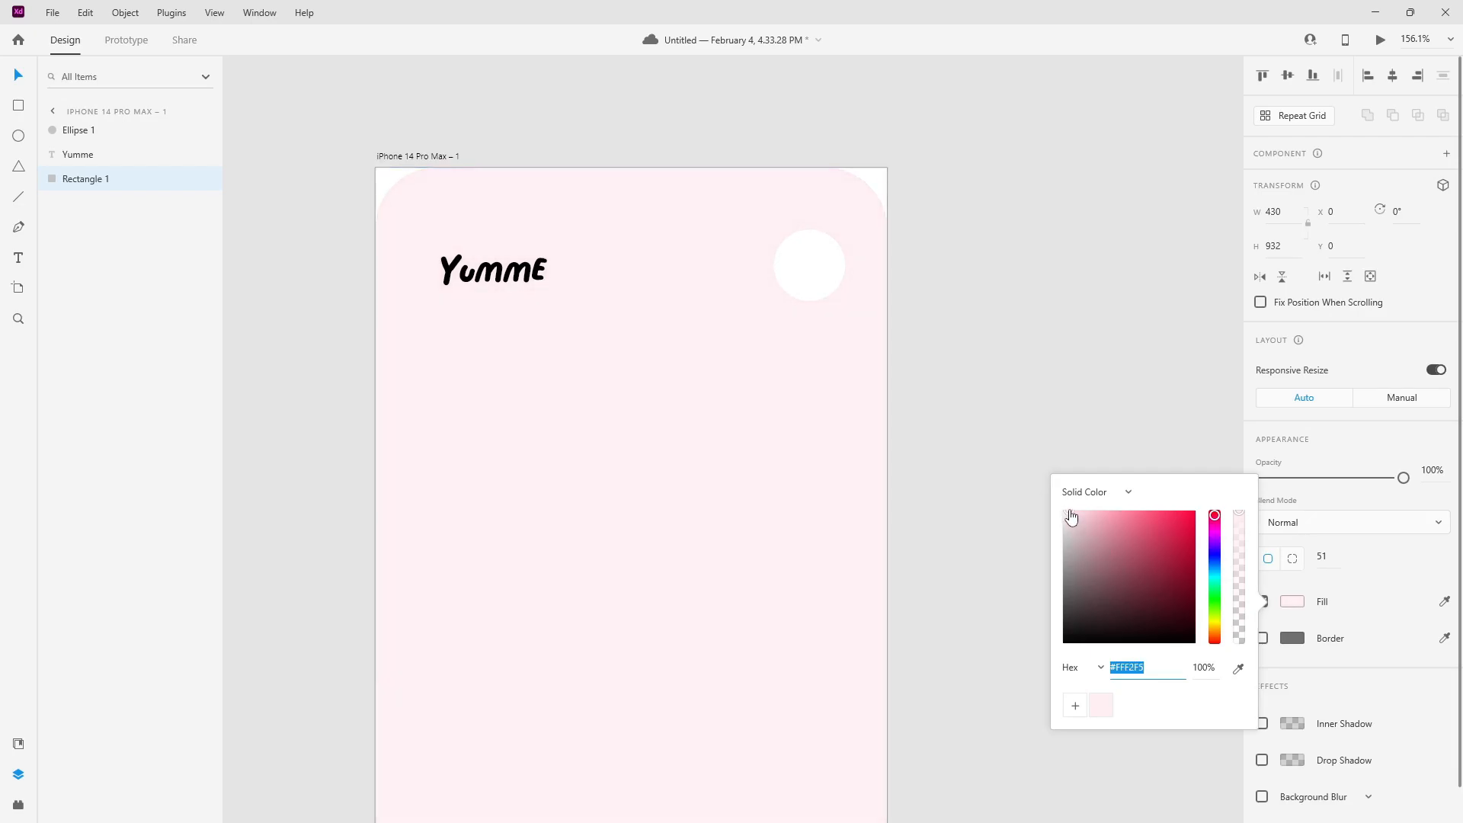
- Fill the header circle with the saved pink swatch and deepen it slightly to about #FCE7EC
{"action": "left_click", "coordinate": [822, 284]}
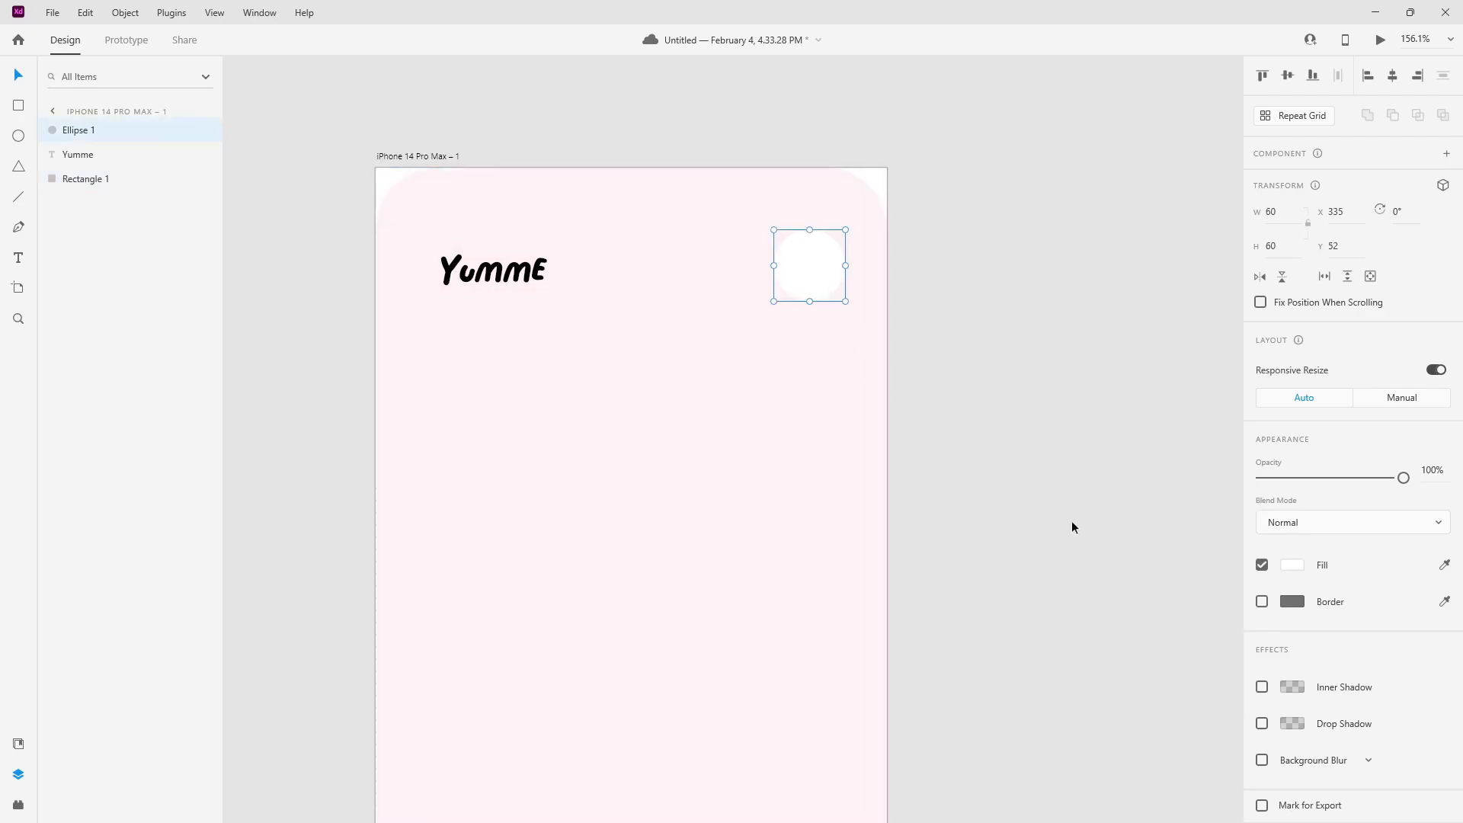
{"action": "left_click", "coordinate": [1299, 570]}
{"action": "left_click", "coordinate": [1097, 666]}
{"action": "left_click", "coordinate": [967, 510]}
{"action": "left_click", "coordinate": [786, 271]}
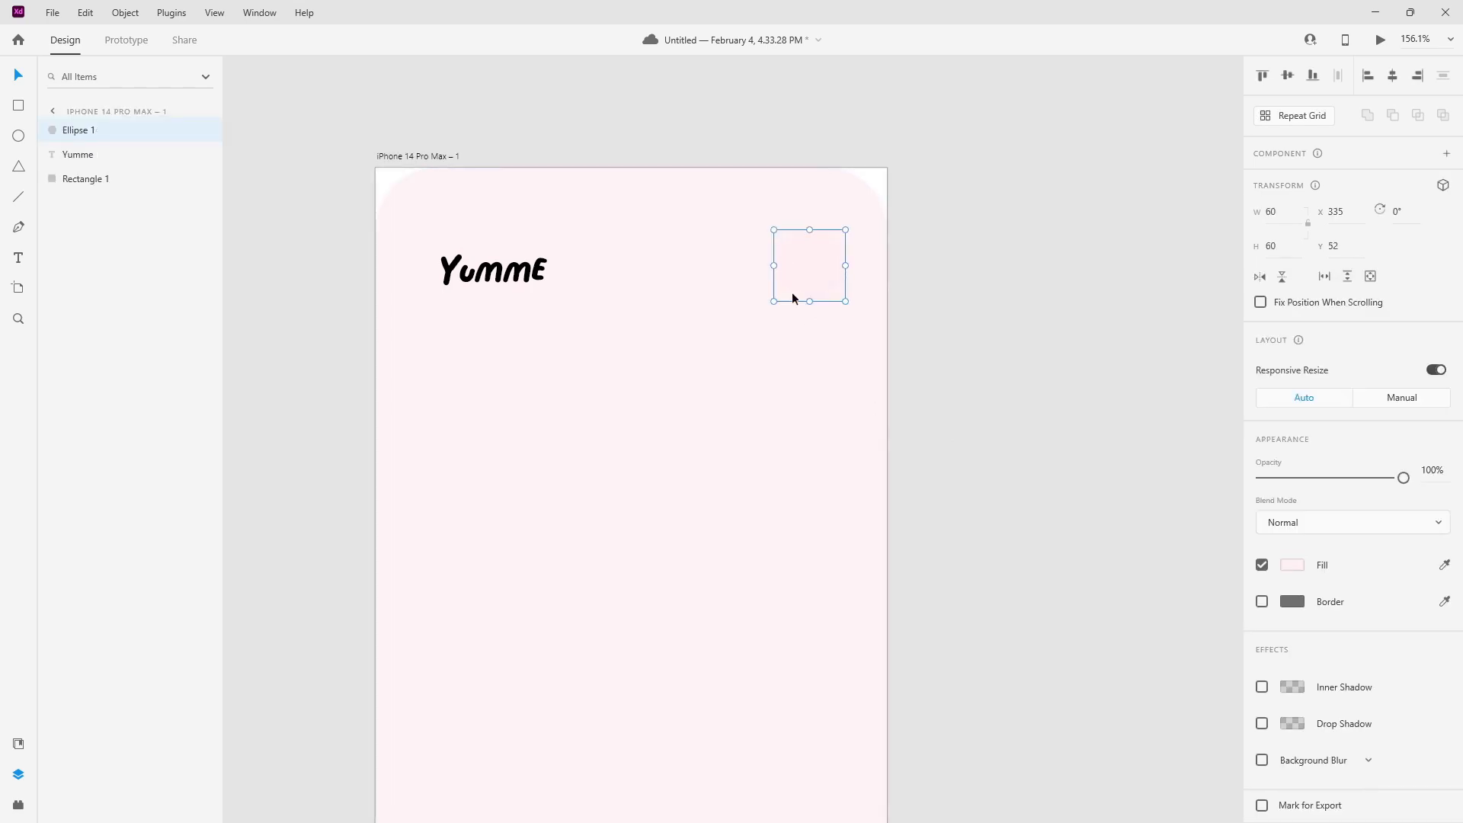
{"action": "left_click", "coordinate": [1292, 567]}
{"action": "left_click_drag", "start_coordinate": [1074, 484], "coordinate": [1078, 482]}
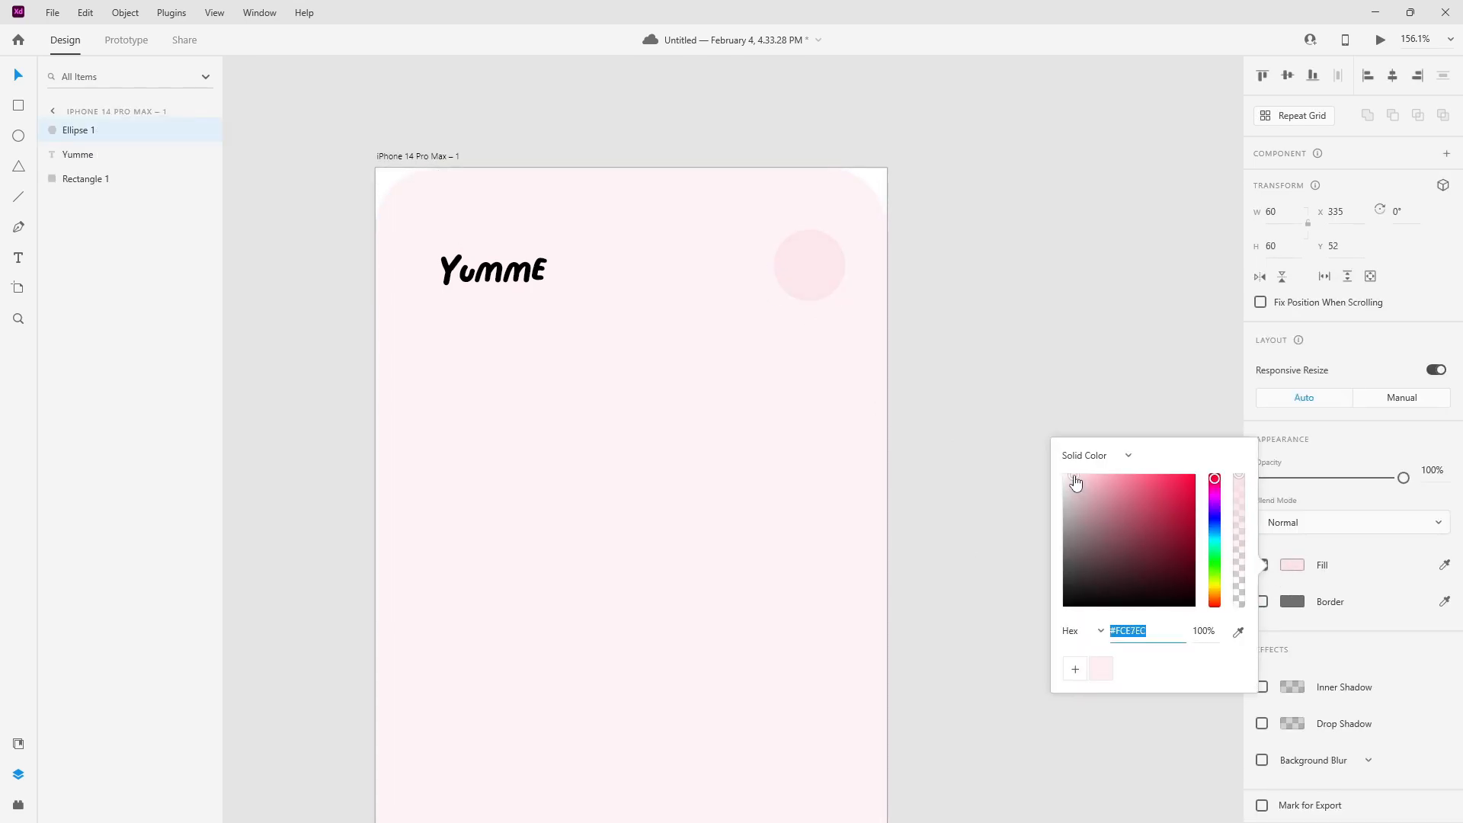
{"action": "left_click", "coordinate": [961, 409]}
- Move the circle to X 324, Y 56 and line up the Yumme title with it in the header
{"action": "mouse_move", "coordinate": [796, 282]}
{"action": "left_mouse_down"}
{"action": "mouse_move", "coordinate": [774, 281]}
{"action": "mouse_move", "coordinate": [788, 279]}
{"action": "left_mouse_up"}
{"action": "left_click", "coordinate": [488, 282]}
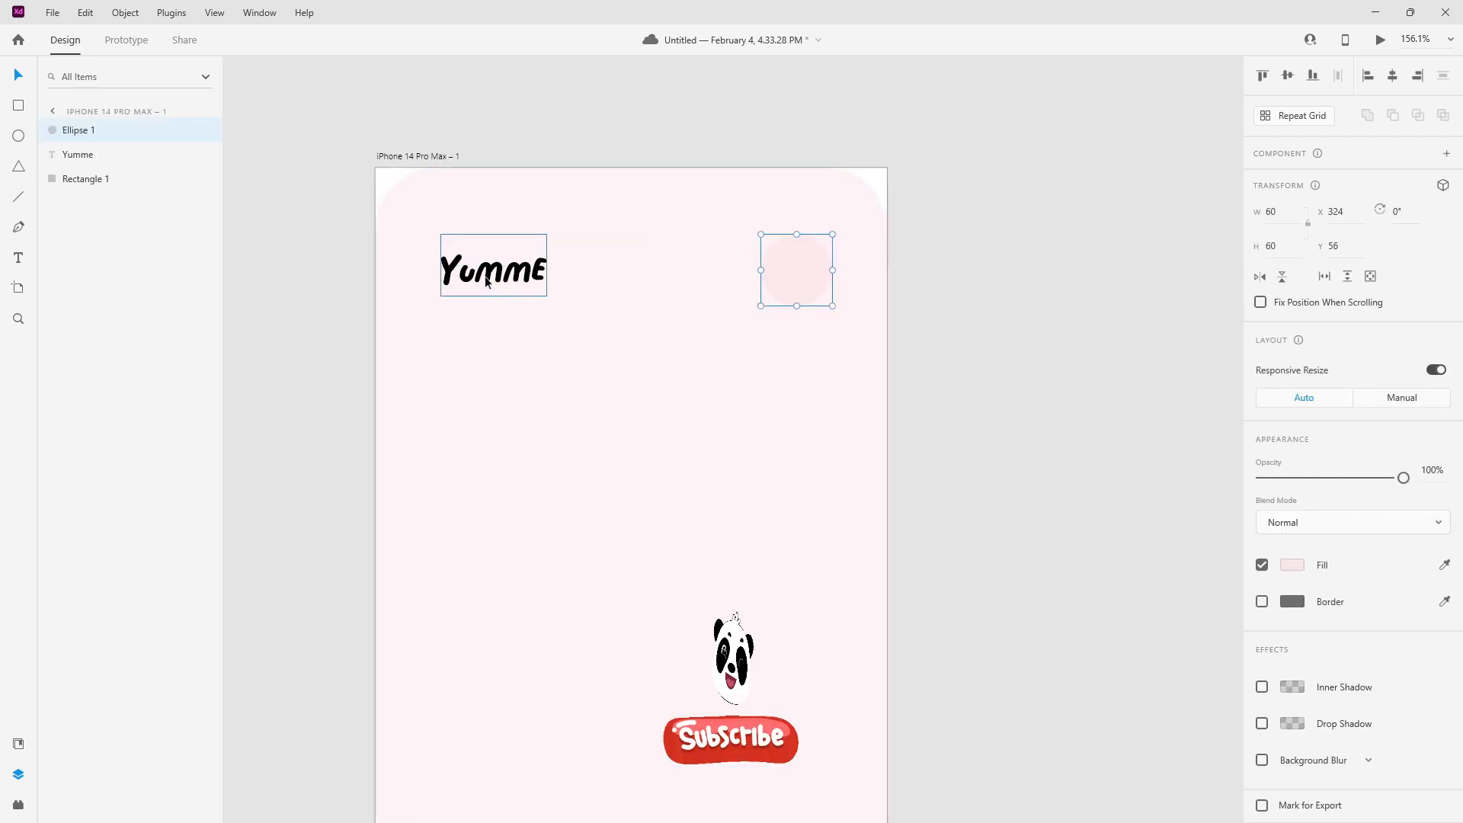
{"action": "left_click_drag", "start_coordinate": [493, 296], "coordinate": [503, 281]}
{"action": "left_click", "coordinate": [919, 363]}
- Move the search icon from the pasteboard onto the pink circle and center the two vertically and horizontally
{"action": "scroll", "coordinate": [594, 342], "scroll_direction": "down", "scroll_amount": 5}
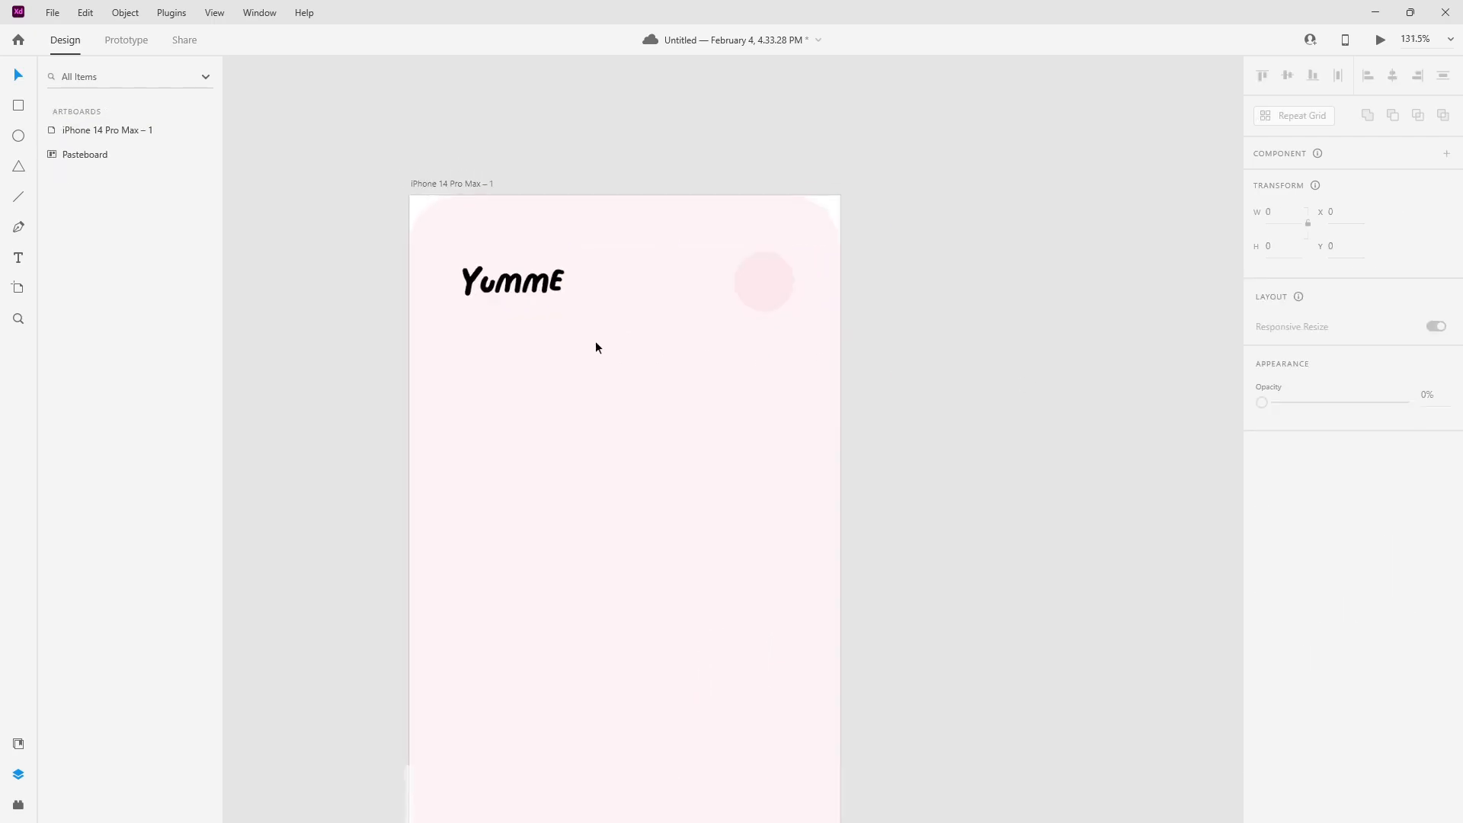
{"action": "left_click_drag", "start_coordinate": [1072, 268], "coordinate": [913, 310]}
{"action": "left_click", "coordinate": [1066, 308]}
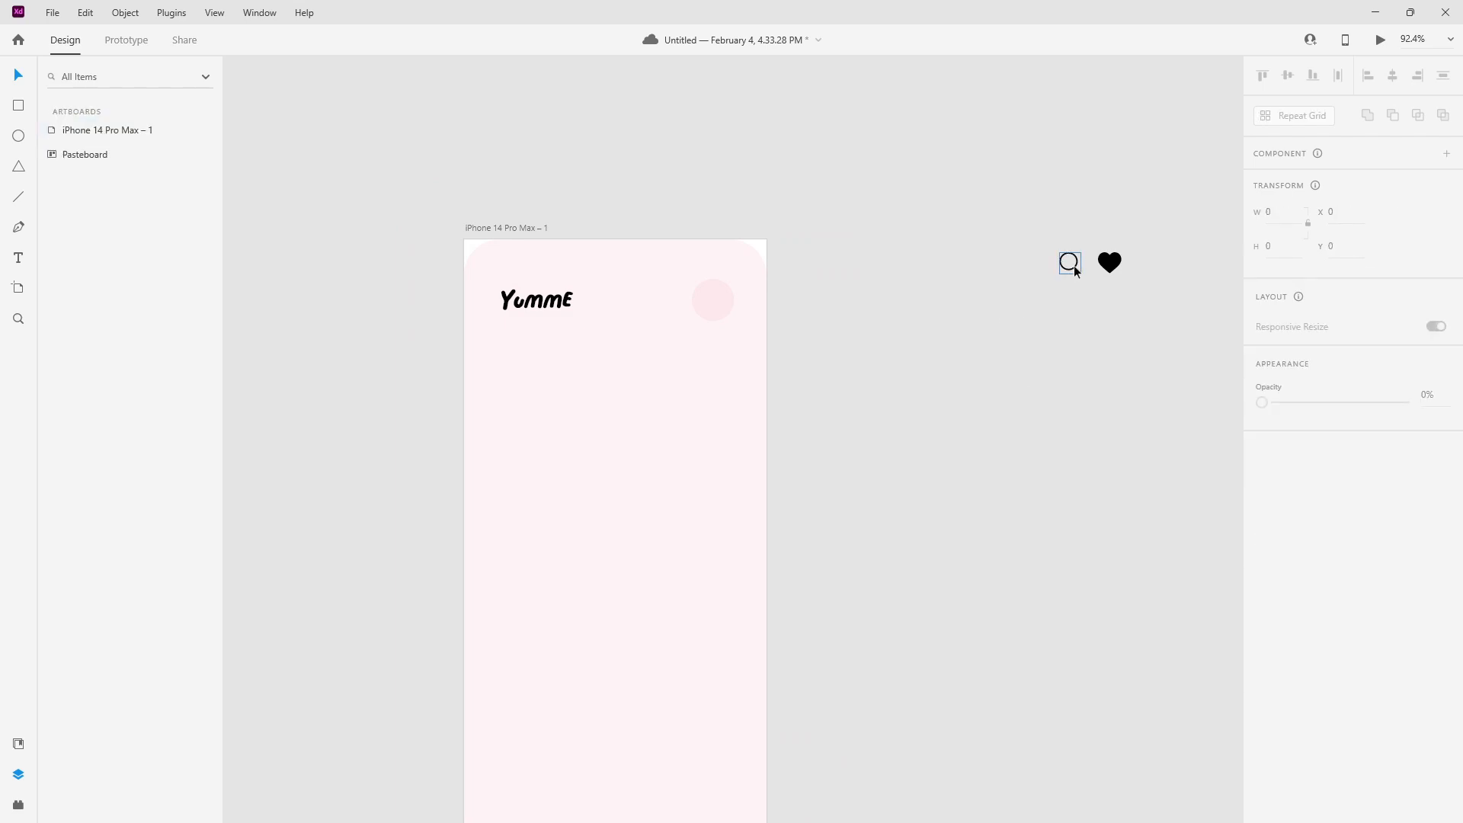
{"action": "left_click_drag", "start_coordinate": [1078, 270], "coordinate": [736, 304]}
{"action": "scroll", "coordinate": [716, 305], "scroll_direction": "up", "scroll_amount": 5}
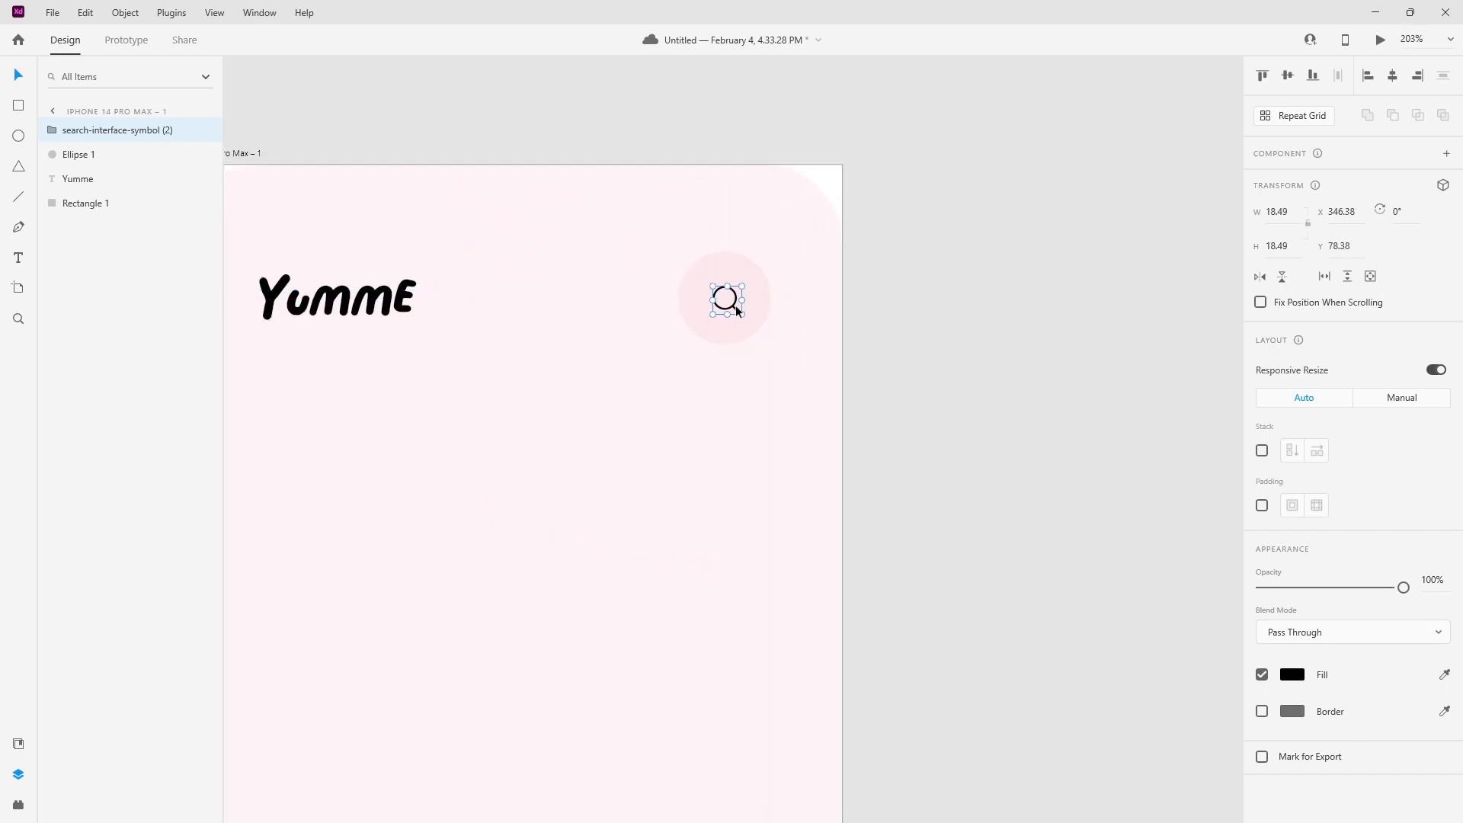
{"action": "left_click", "coordinate": [750, 283], "text": "shift"}
{"action": "left_click", "coordinate": [1287, 74]}
{"action": "left_click", "coordinate": [1392, 75]}
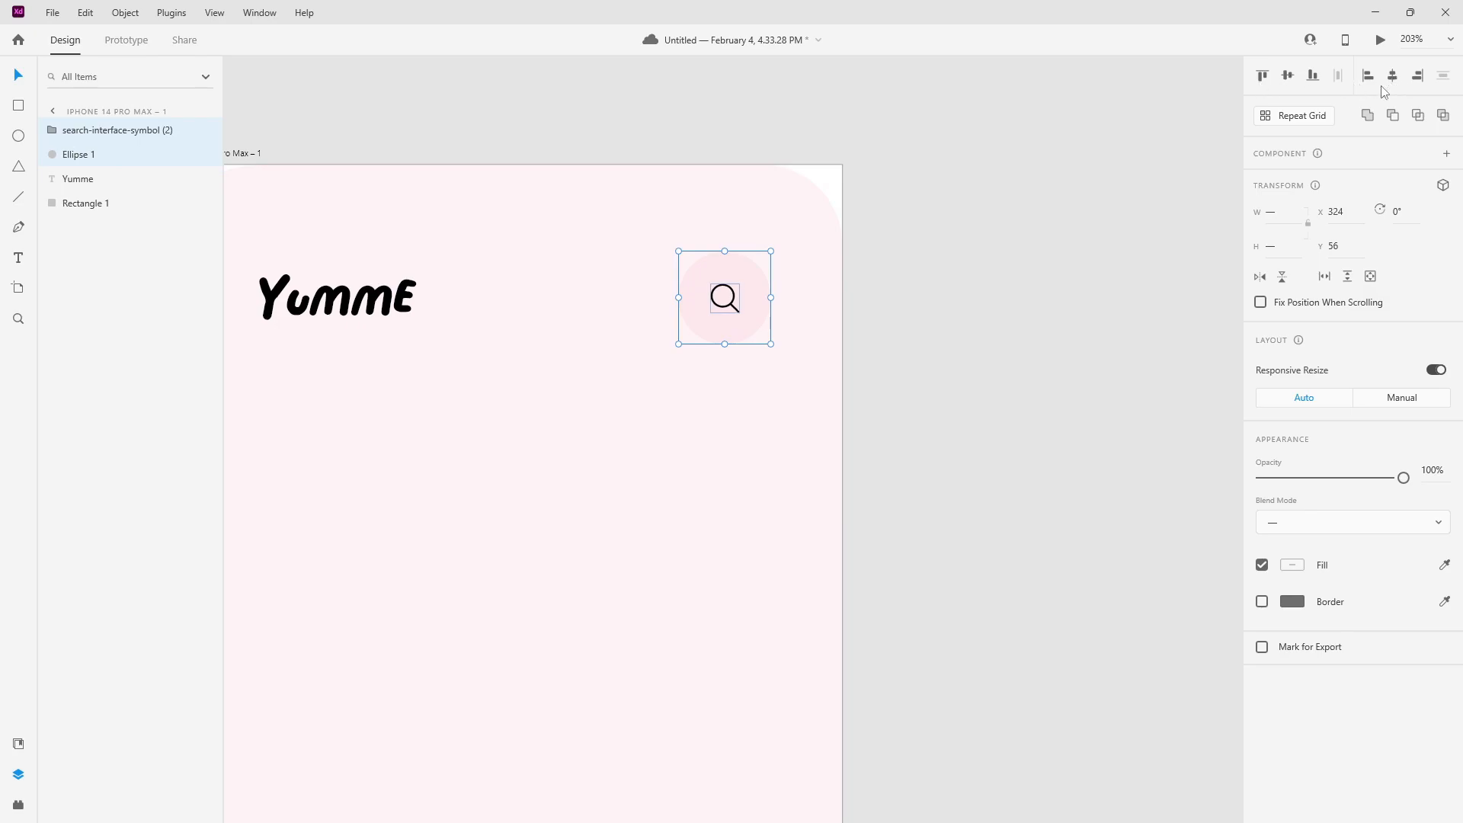
- Try a darker pink fill, #F9CDD8, on the circle behind the search icon
{"action": "left_click", "coordinate": [1286, 573]}
{"action": "left_click", "coordinate": [1085, 483]}
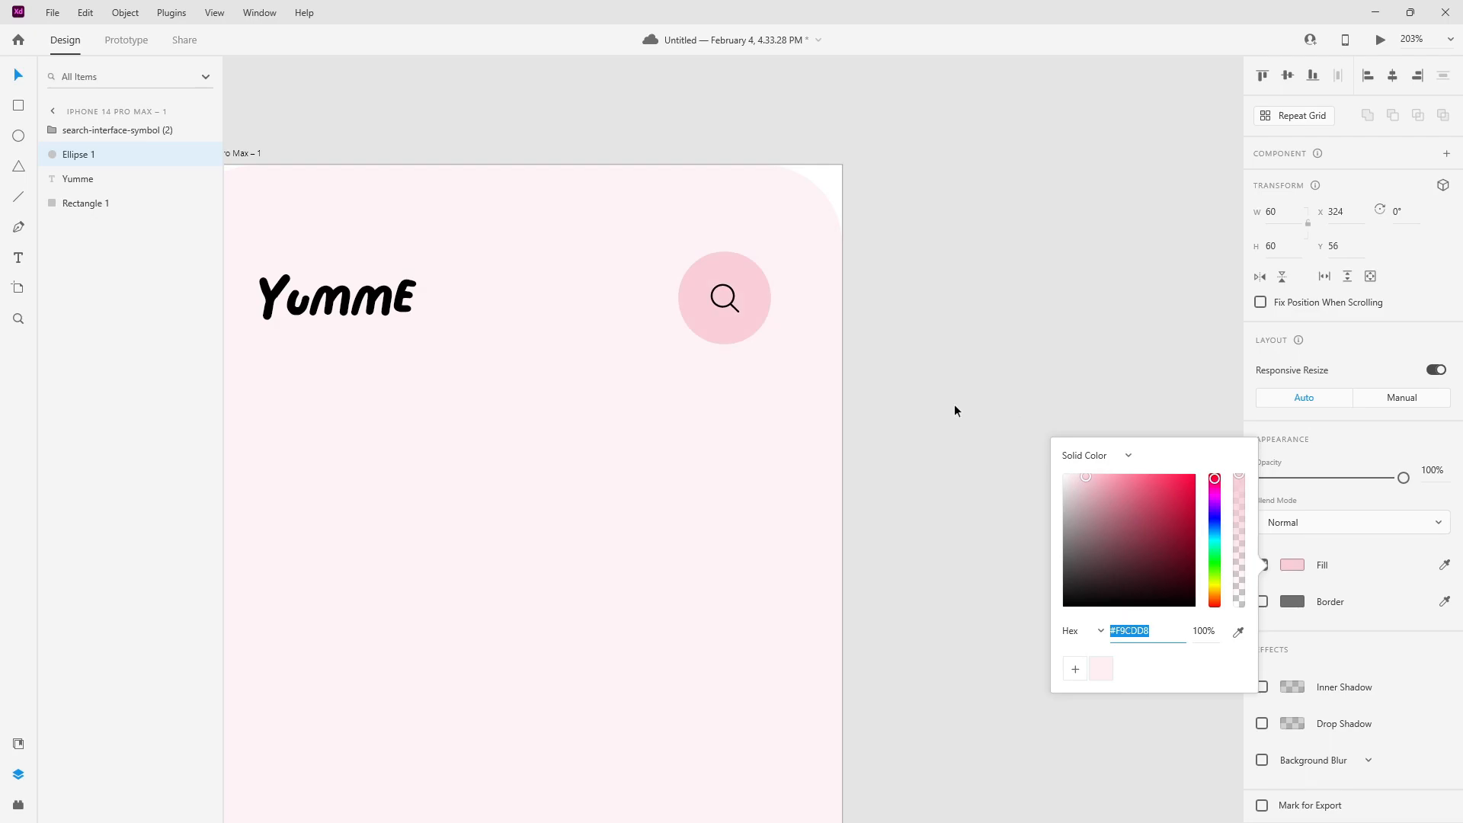
{"action": "left_click", "coordinate": [727, 308]}
- Recolor the search icon with a dusty pink darker than its circle
{"action": "left_click", "coordinate": [729, 308]}
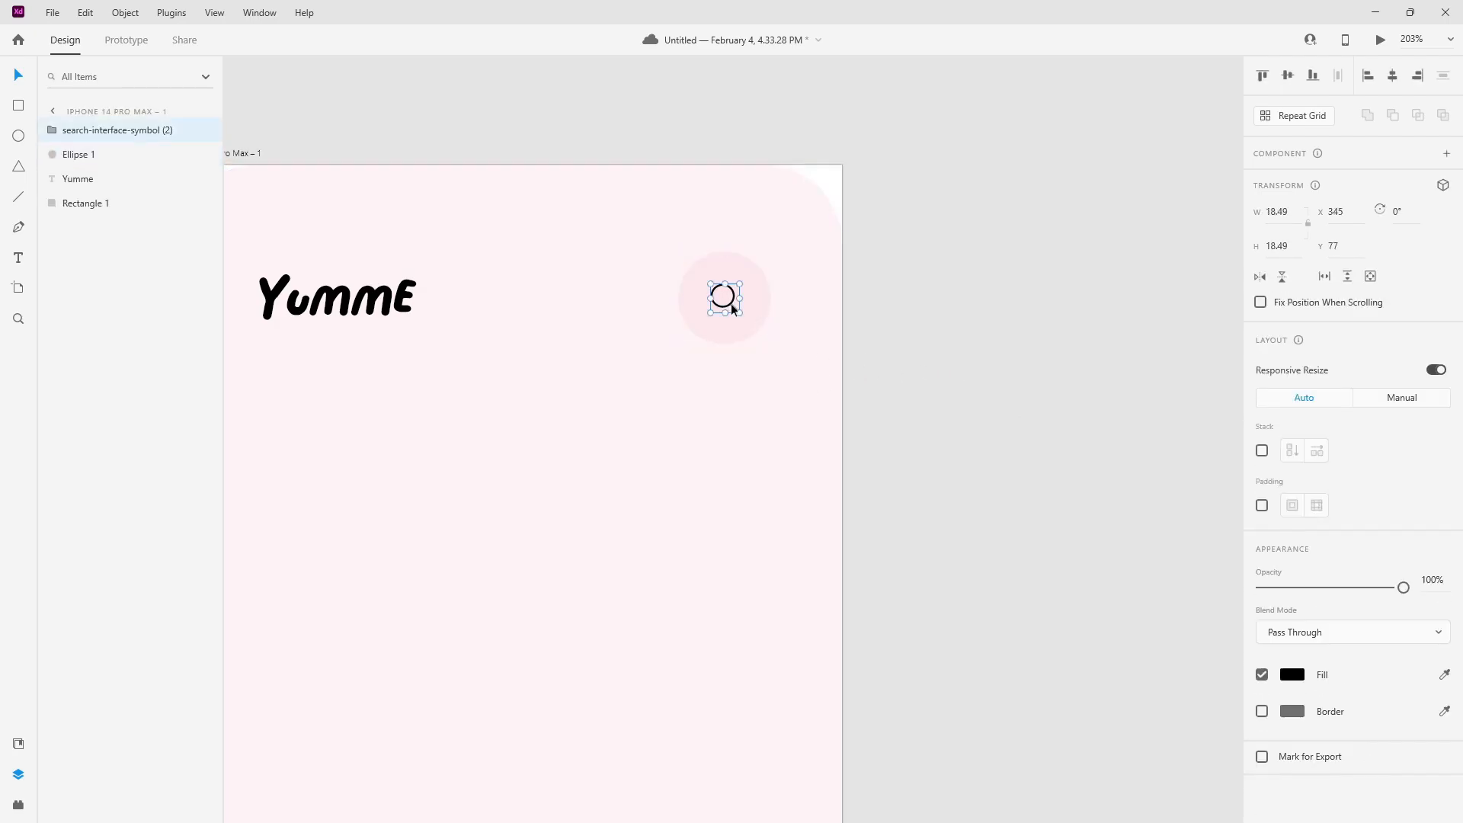
{"action": "left_click", "coordinate": [1289, 675]}
{"action": "left_click", "coordinate": [1107, 598]}
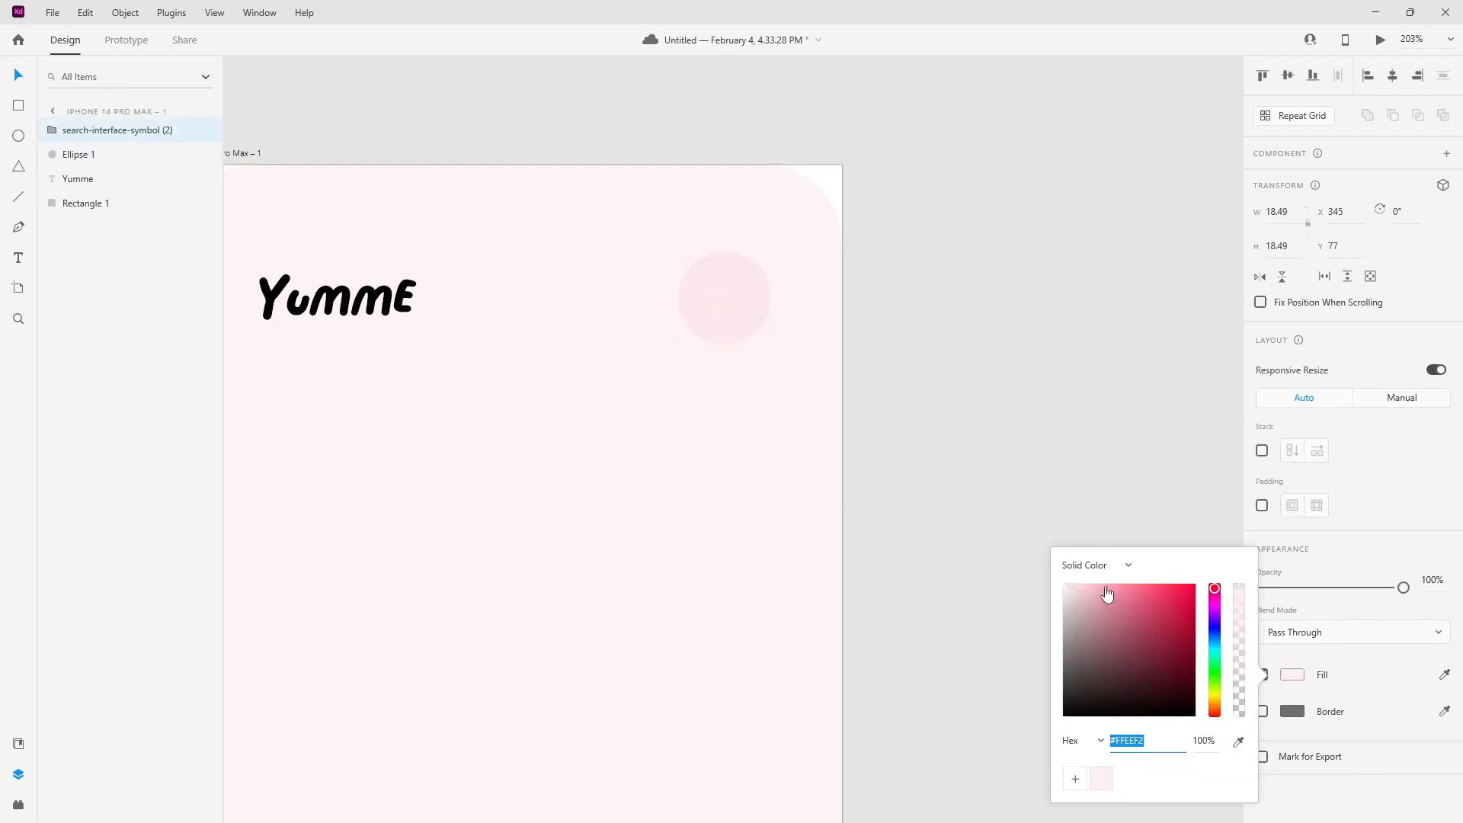
{"action": "left_click", "coordinate": [1019, 472]}
{"action": "scroll", "coordinate": [890, 361], "scroll_direction": "down", "scroll_amount": 3}
{"action": "scroll", "coordinate": [753, 335], "scroll_direction": "up", "scroll_amount": 3}
- Group the search icon with its circle and duplicate the group so two buttons sit side by side in the header
{"action": "left_click", "coordinate": [781, 324]}
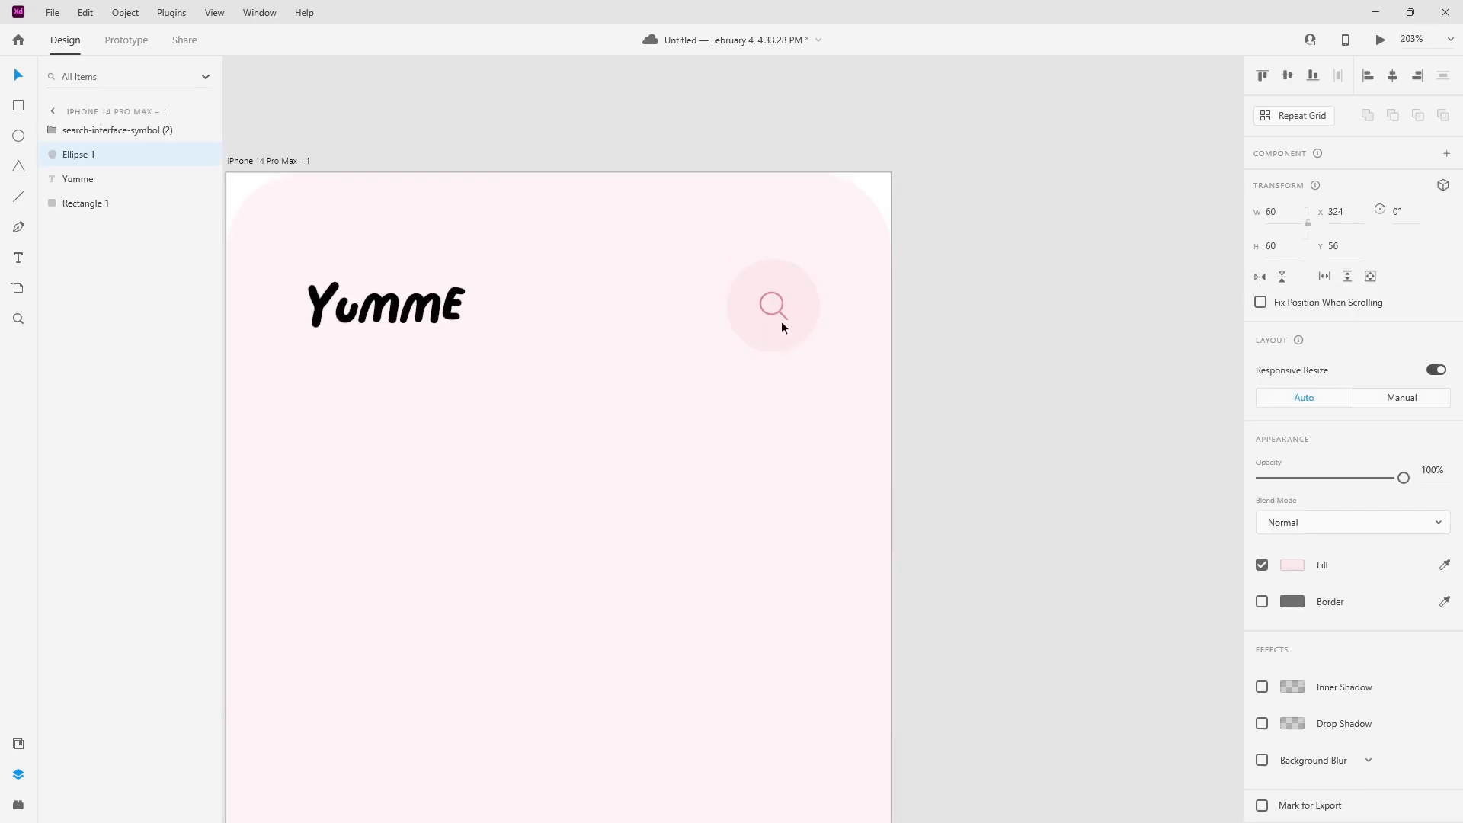
{"action": "left_click", "coordinate": [780, 308], "text": "shift"}
{"action": "left_click_drag", "start_coordinate": [819, 304], "coordinate": [849, 336]}
{"action": "key", "text": "ctrl+g"}
{"action": "left_click", "coordinate": [1110, 401]}
{"action": "scroll", "coordinate": [661, 400], "scroll_direction": "down", "scroll_amount": 3, "text": "ctrl"}
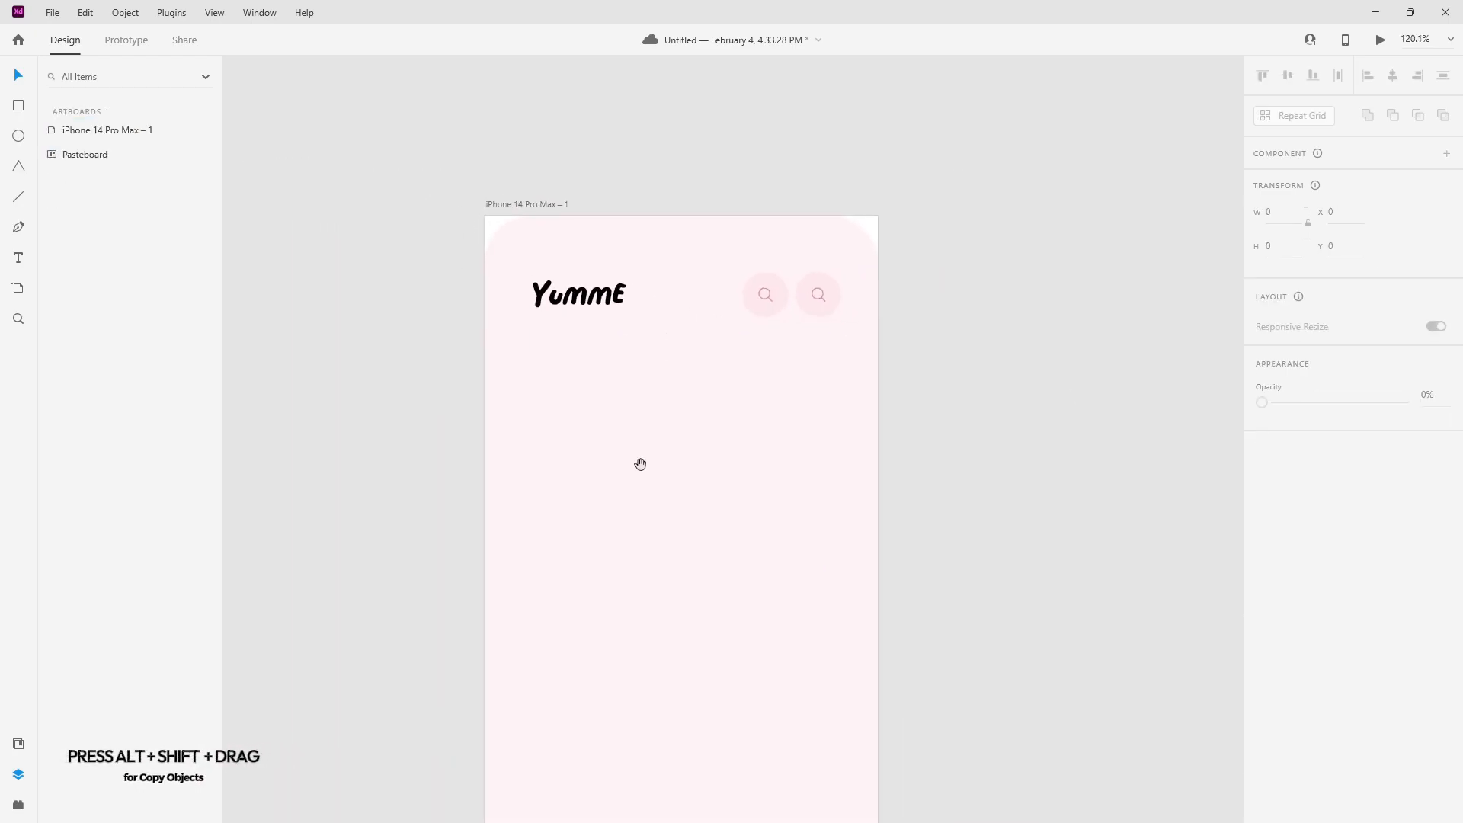
- Switch to the Flaticon website in the browser and search its icons for "box"
{"action": "left_click", "coordinate": [240, 807]}
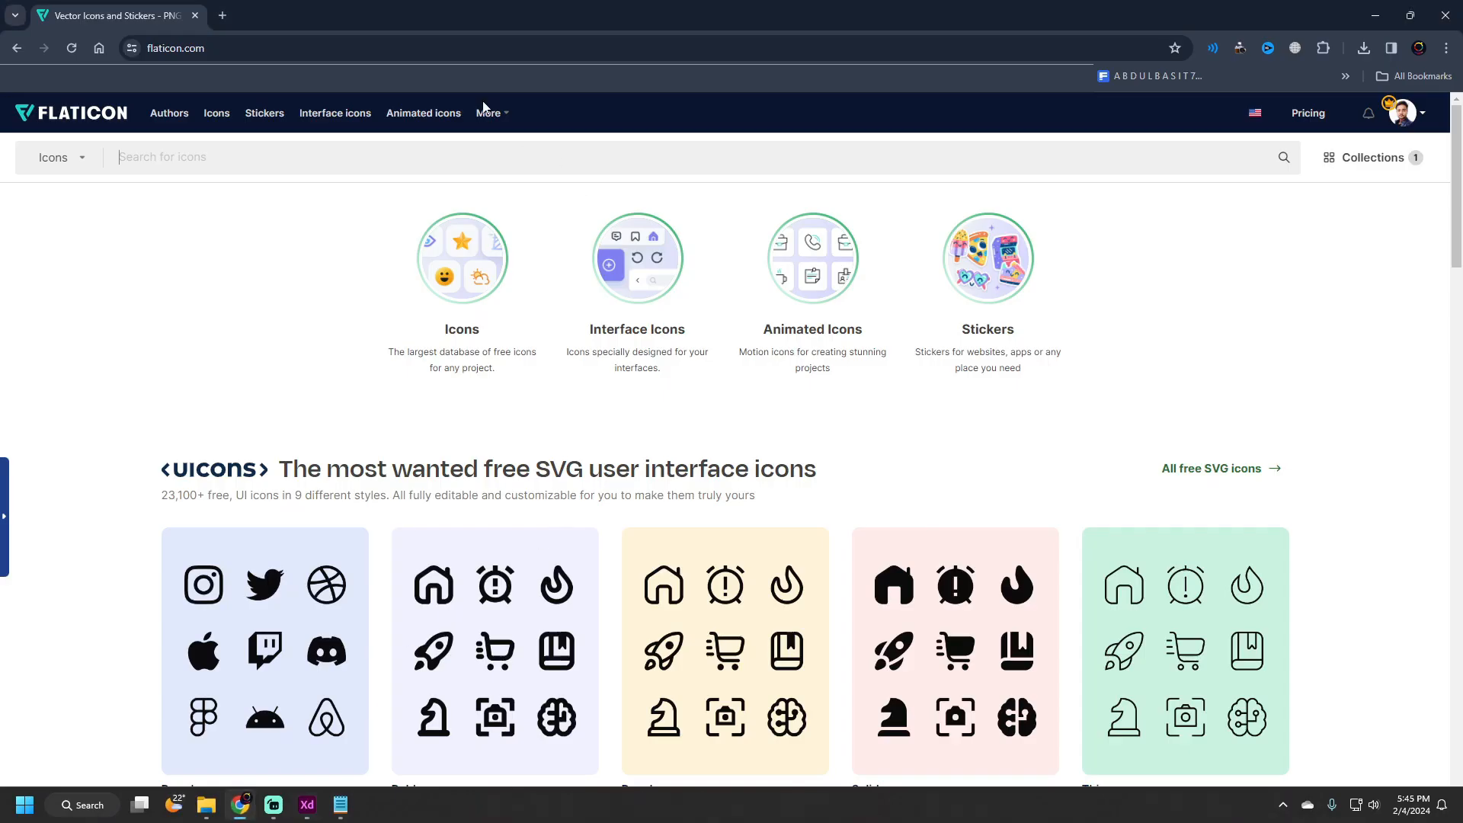
{"action": "left_click", "coordinate": [321, 154]}
{"action": "type", "text": "box"}
{"action": "key", "text": "Return"}
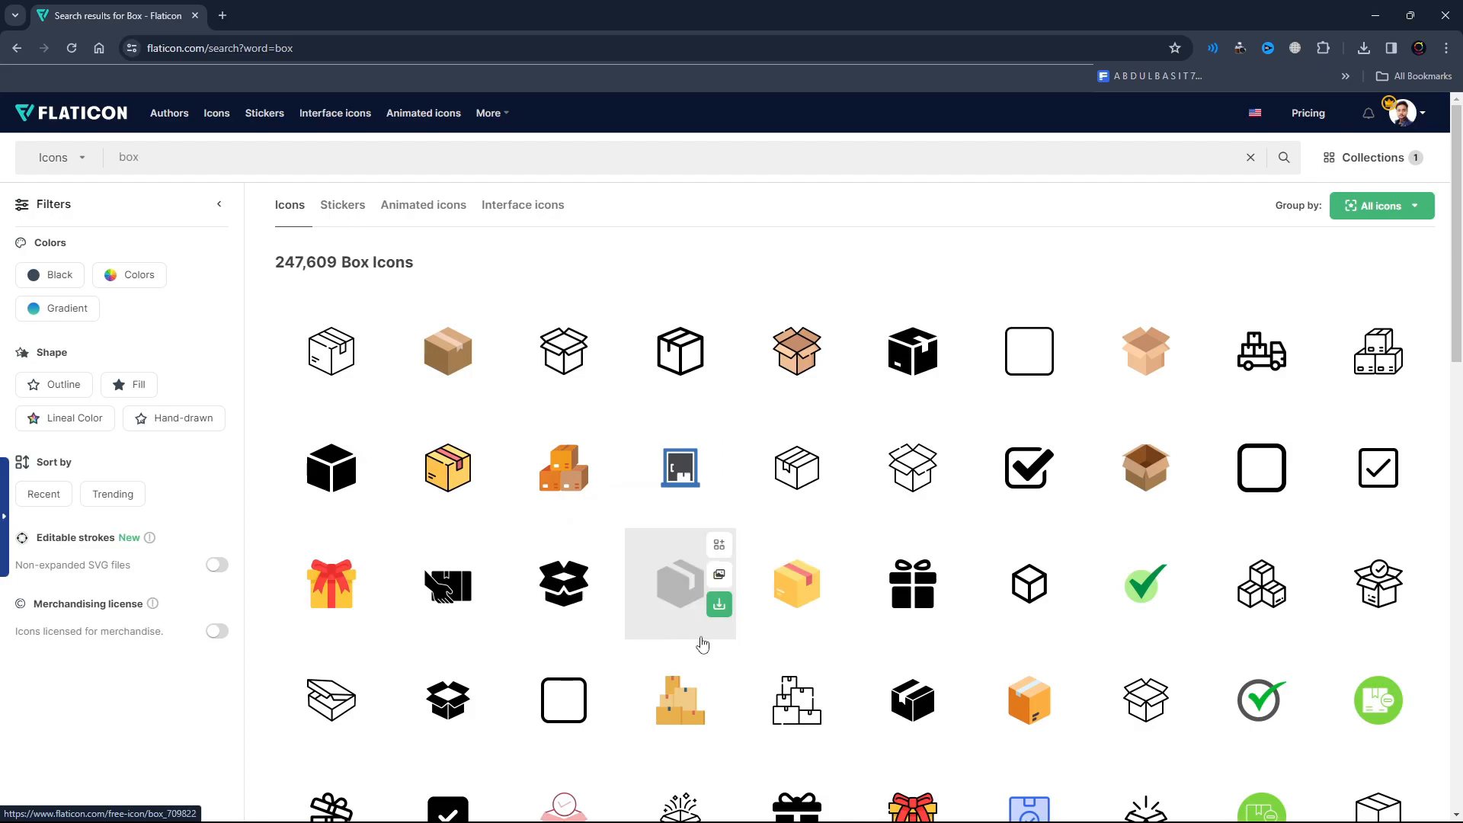
{"action": "scroll", "coordinate": [644, 602], "scroll_direction": "down", "scroll_amount": 2}
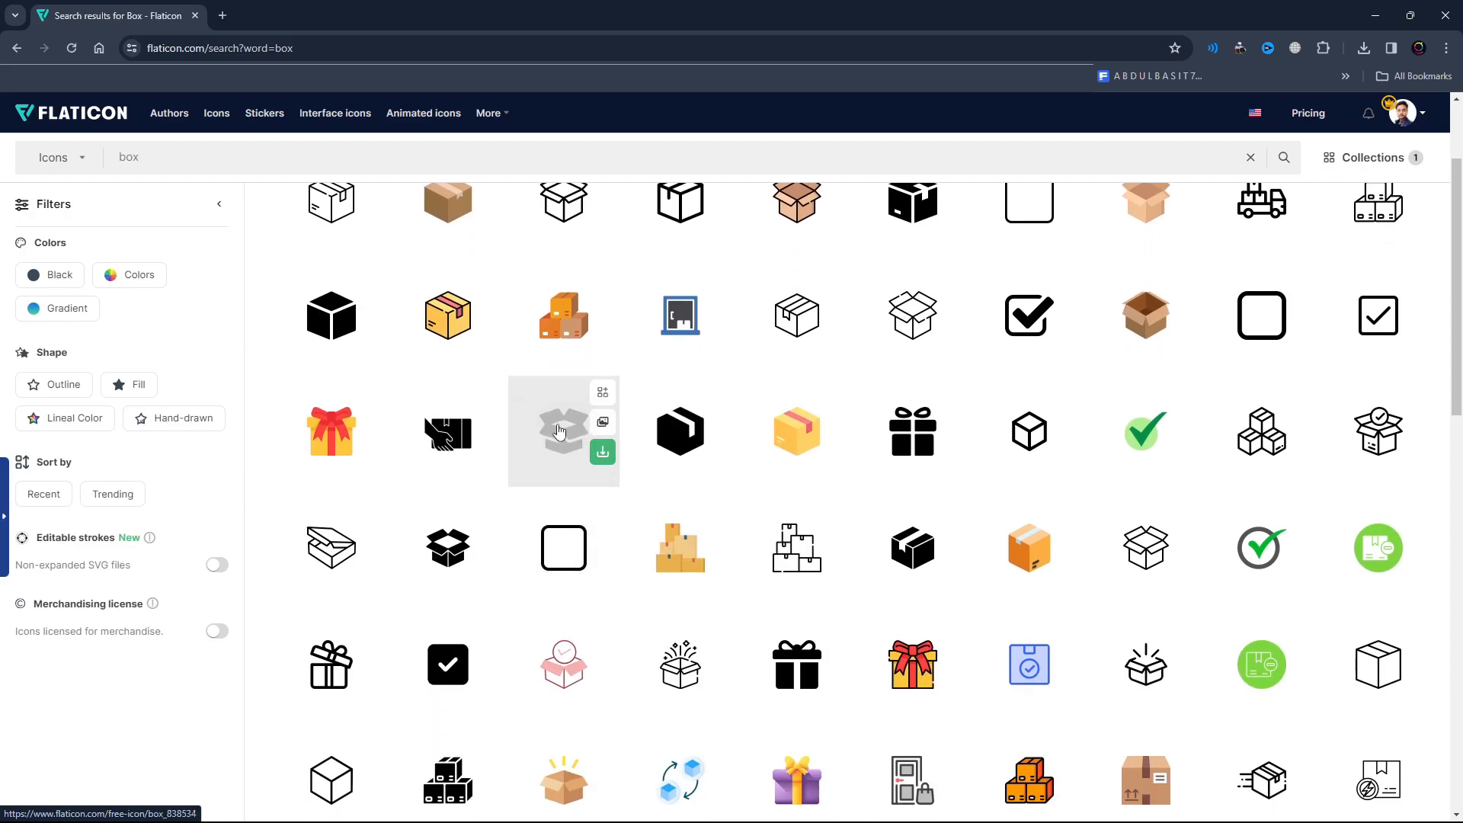
- Pick the solid black open carton box icon from the search results and download it
{"action": "scroll", "coordinate": [558, 446], "scroll_direction": "down", "scroll_amount": 8}
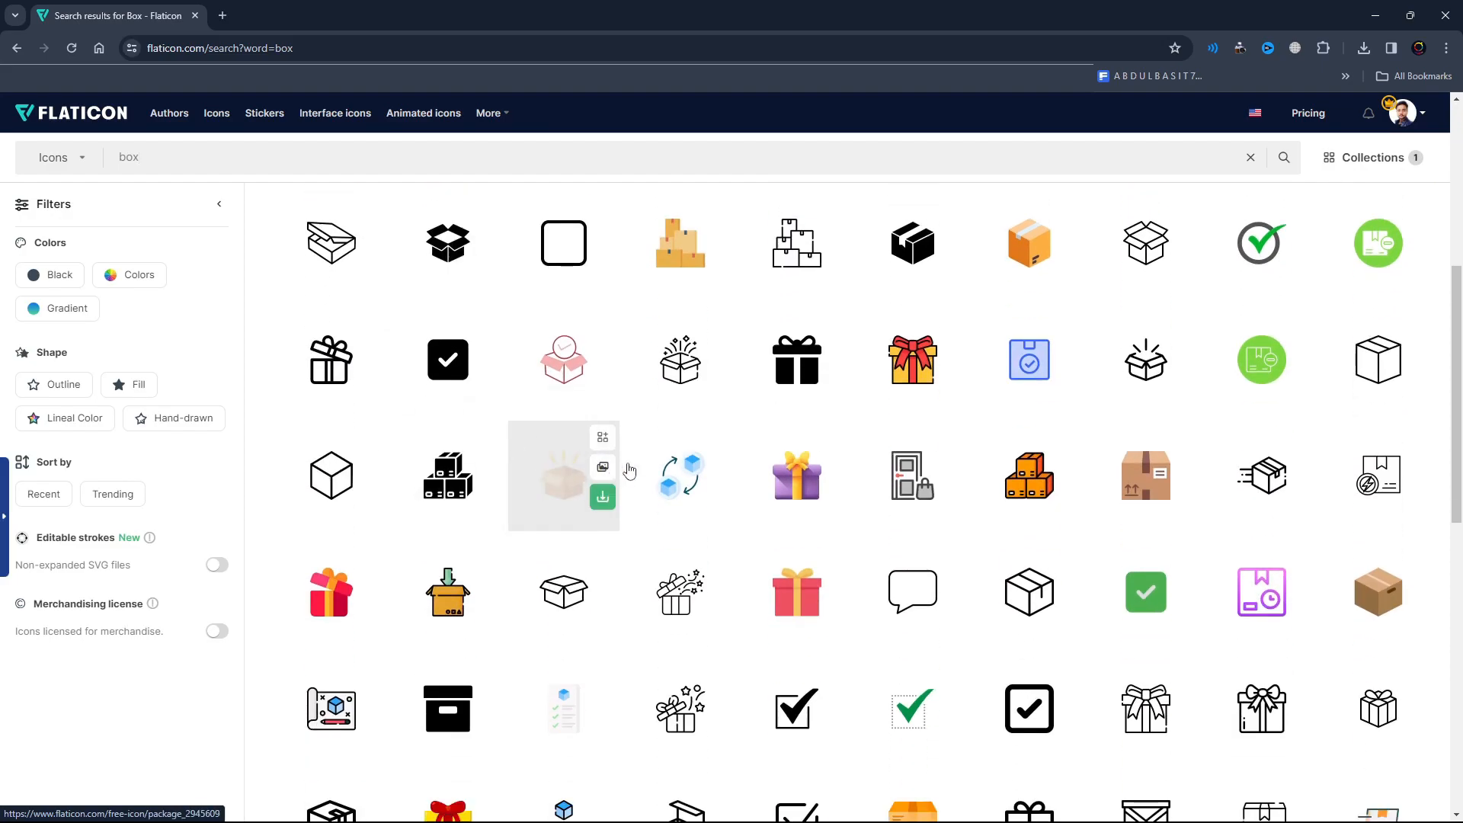
{"action": "scroll", "coordinate": [673, 482], "scroll_direction": "up", "scroll_amount": 4}
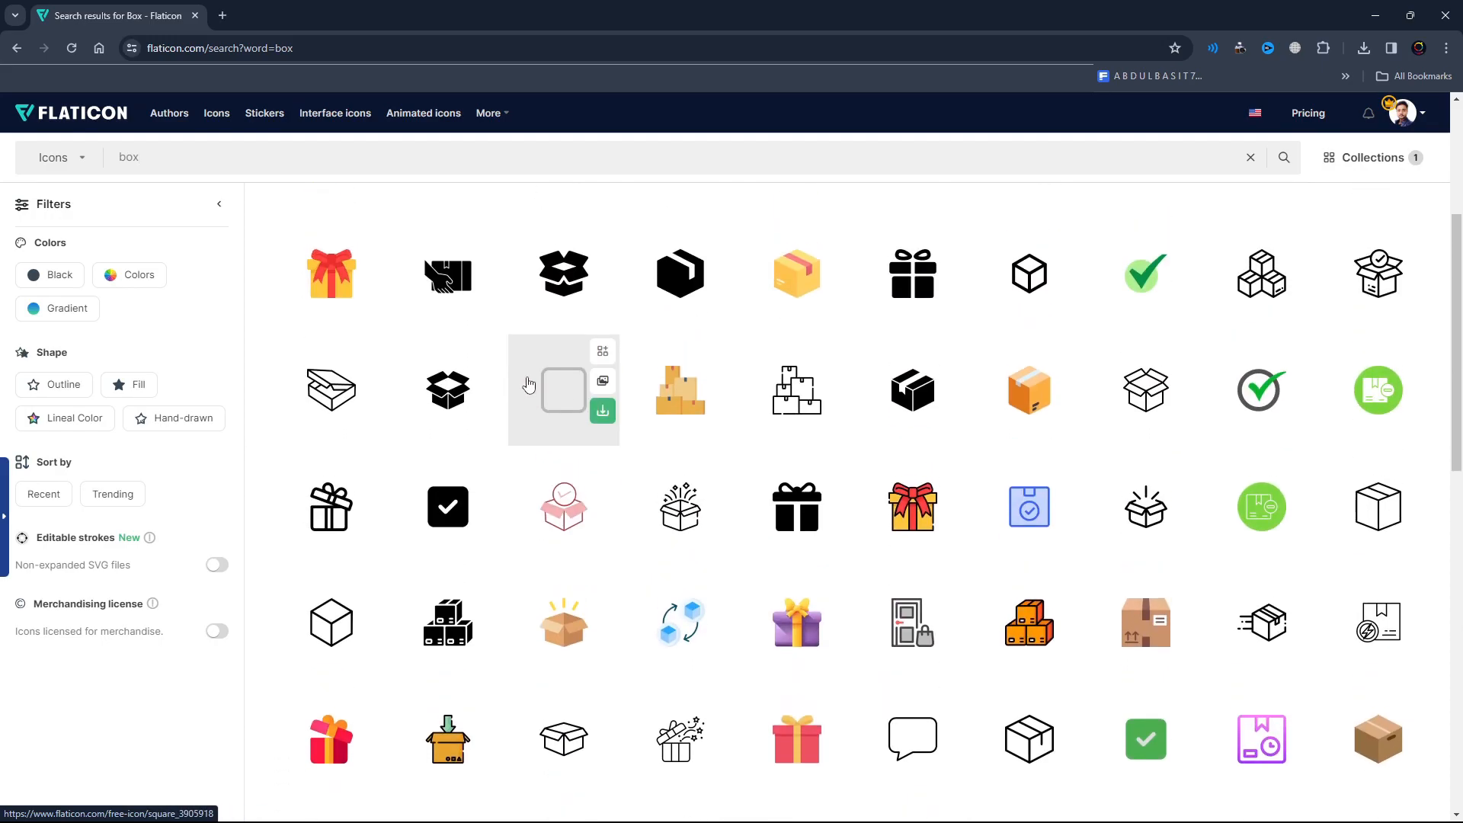
{"action": "left_click", "coordinate": [438, 400]}
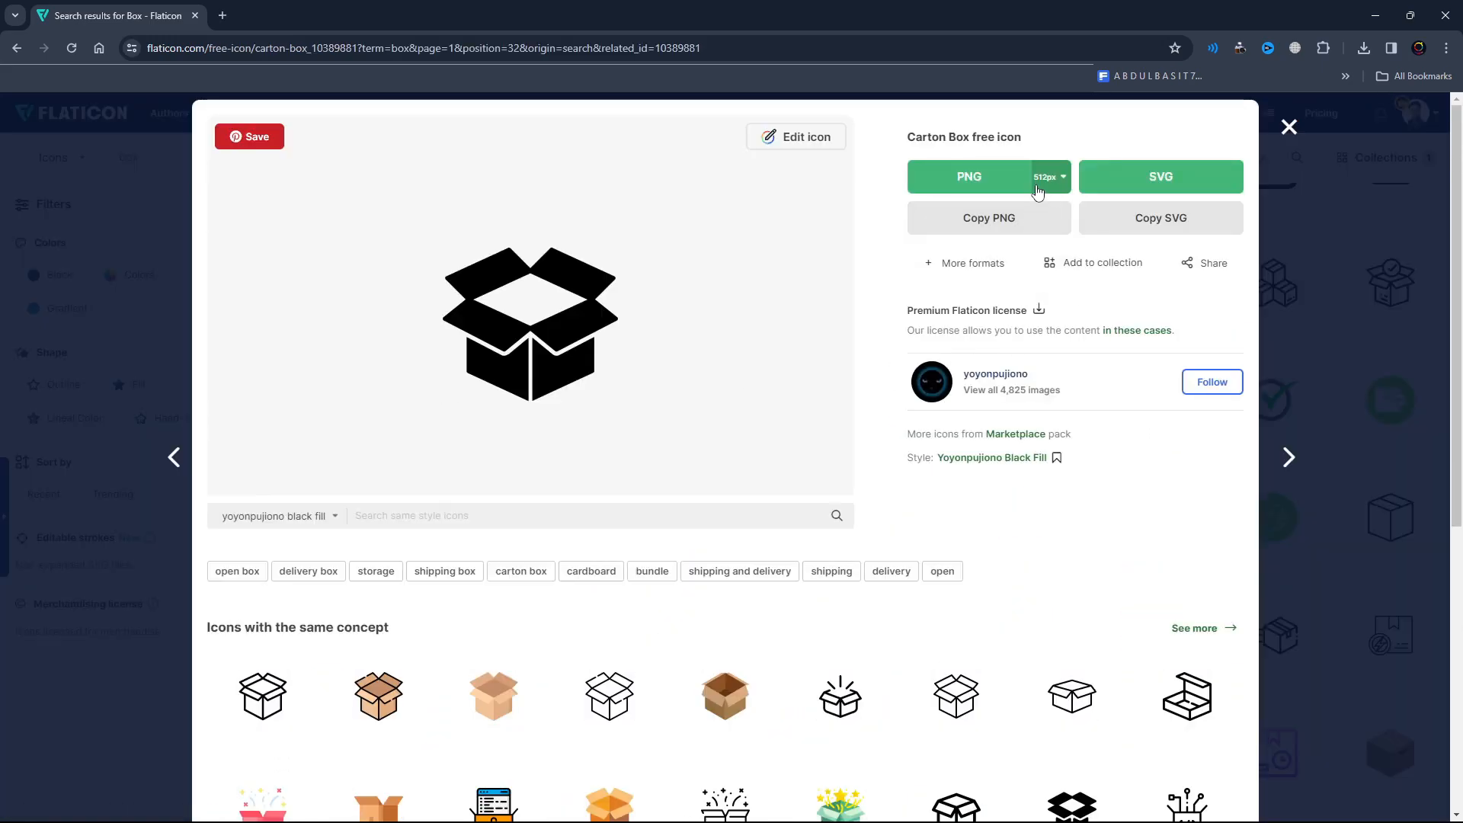
{"action": "left_click", "coordinate": [1364, 52]}
- Bring the downloaded carton-box file into the Adobe XD design and place it over the header's first round button
{"action": "left_click_drag", "start_coordinate": [1219, 87], "coordinate": [781, 310]}
{"action": "scroll", "coordinate": [794, 287], "scroll_direction": "up", "scroll_amount": 2}
{"action": "scroll", "coordinate": [794, 285], "scroll_direction": "up", "scroll_amount": 3}
{"action": "left_click_drag", "start_coordinate": [829, 219], "coordinate": [697, 315]}
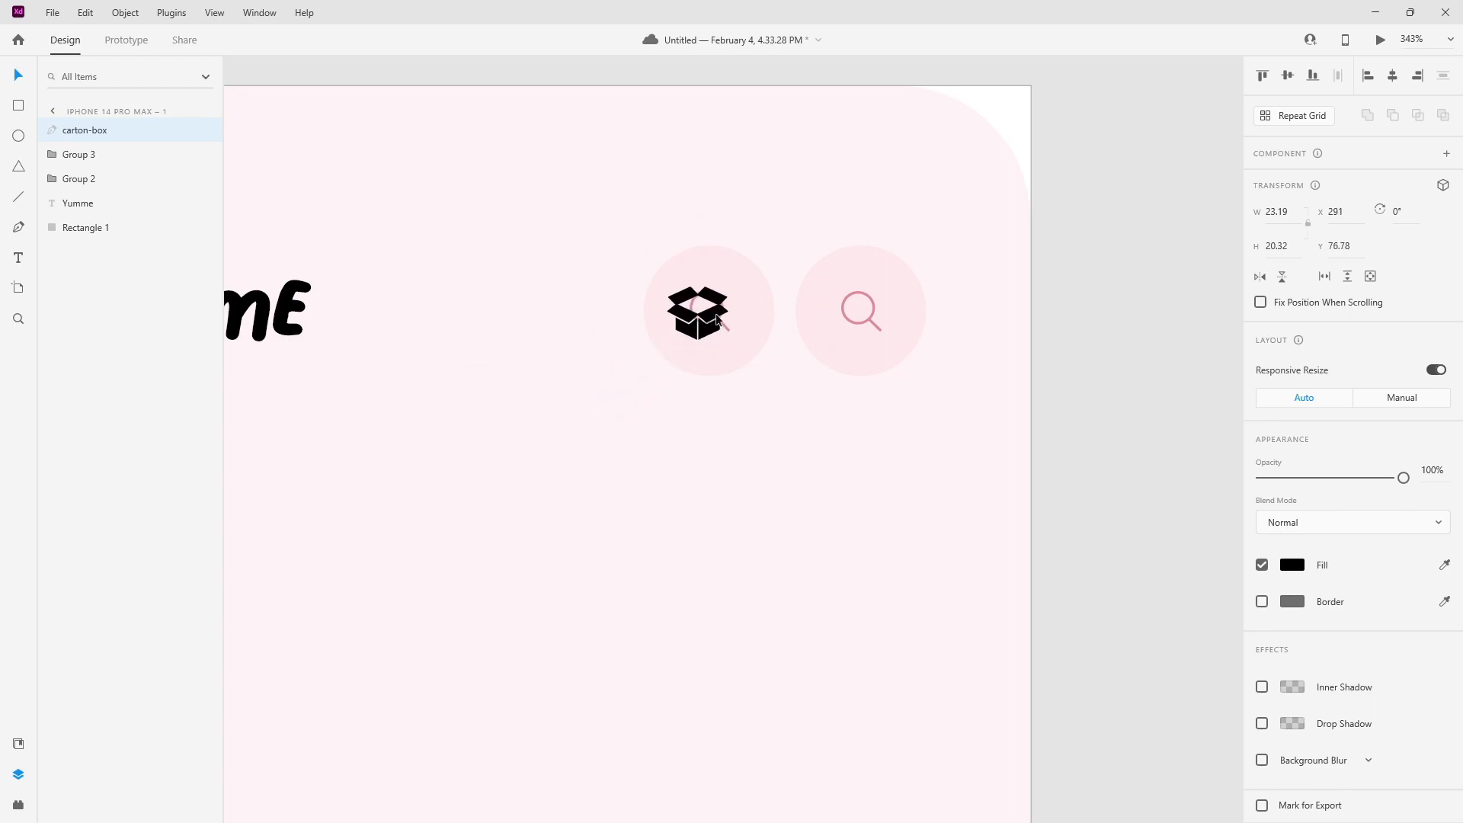
- Delete the search icon from the first round button and center the carton-box icon on its circle
{"action": "left_click", "coordinate": [730, 335]}
{"action": "scroll", "coordinate": [730, 336], "scroll_direction": "up", "scroll_amount": 3}
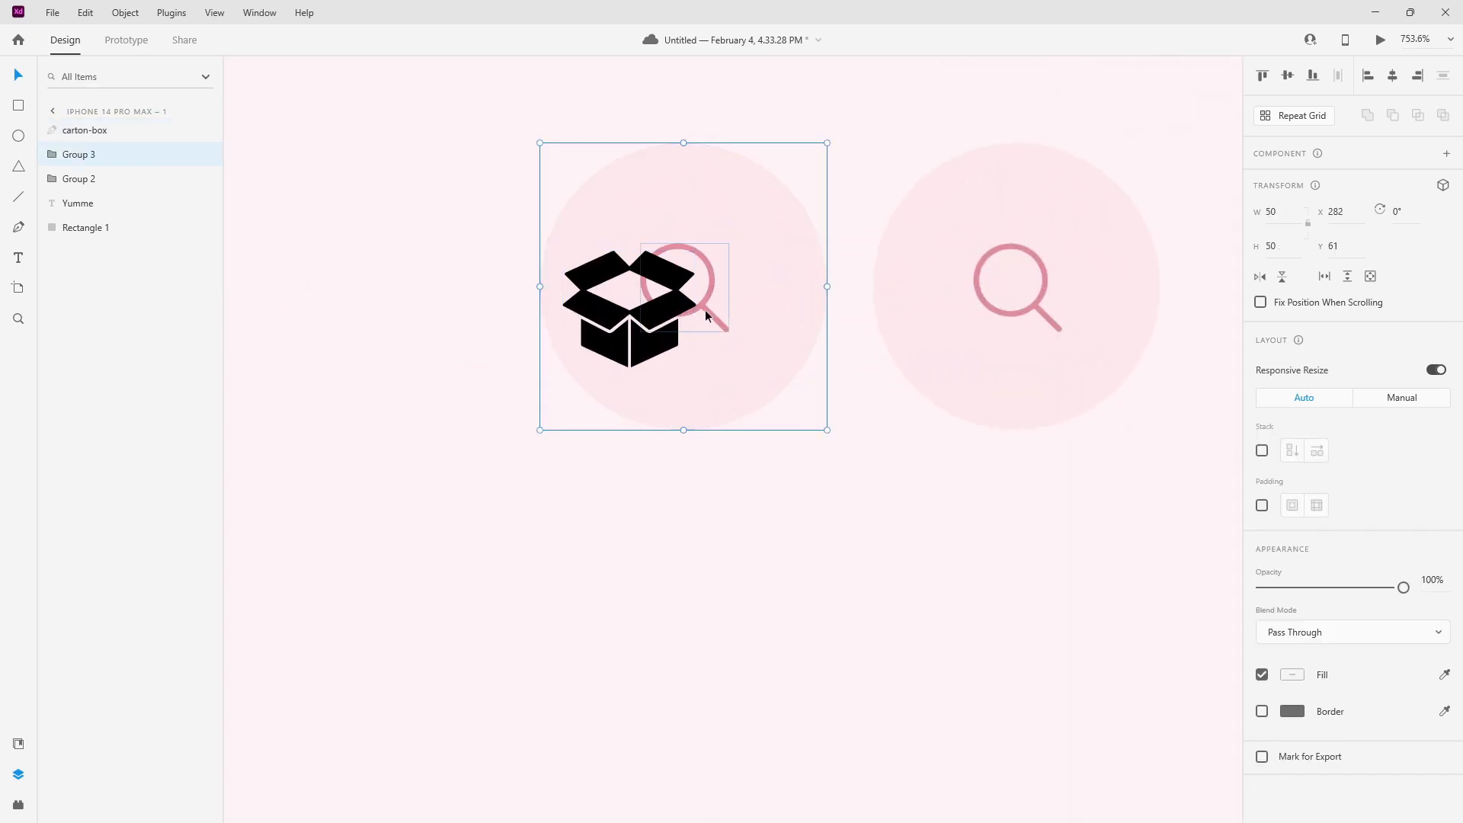
{"action": "double_click", "coordinate": [706, 310]}
{"action": "key", "text": "Delete"}
{"action": "double_click", "coordinate": [759, 470]}
{"action": "left_click_drag", "start_coordinate": [653, 355], "coordinate": [710, 329]}
- Recolor the carton-box icon with the dusty pink sampled from the search icon
{"action": "left_click", "coordinate": [649, 350]}
{"action": "key", "text": "i"}
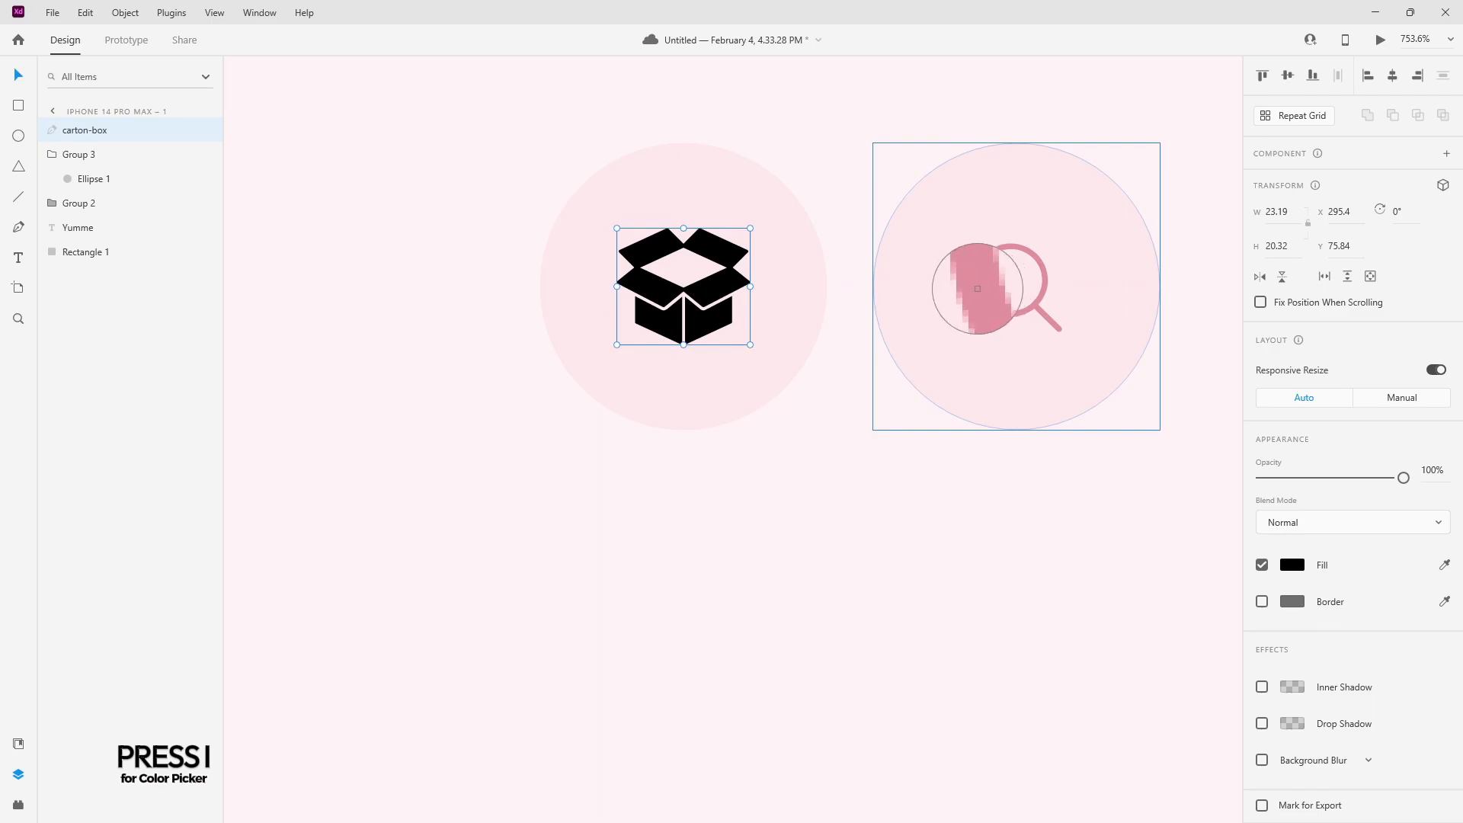
{"action": "left_click", "coordinate": [979, 284]}
{"action": "scroll", "coordinate": [838, 451], "scroll_direction": "down", "scroll_amount": 5}
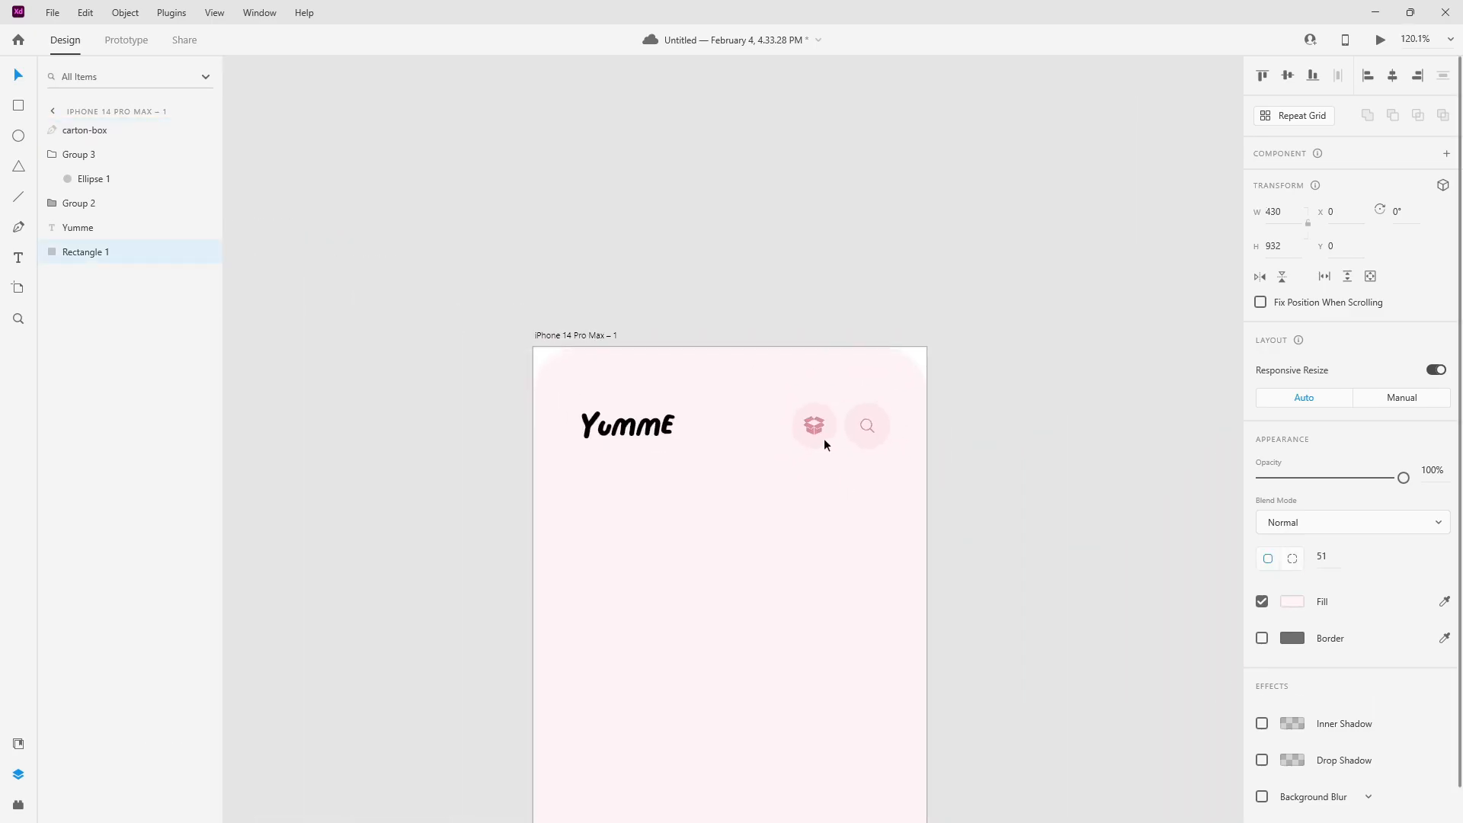
{"action": "left_click", "coordinate": [1283, 573]}
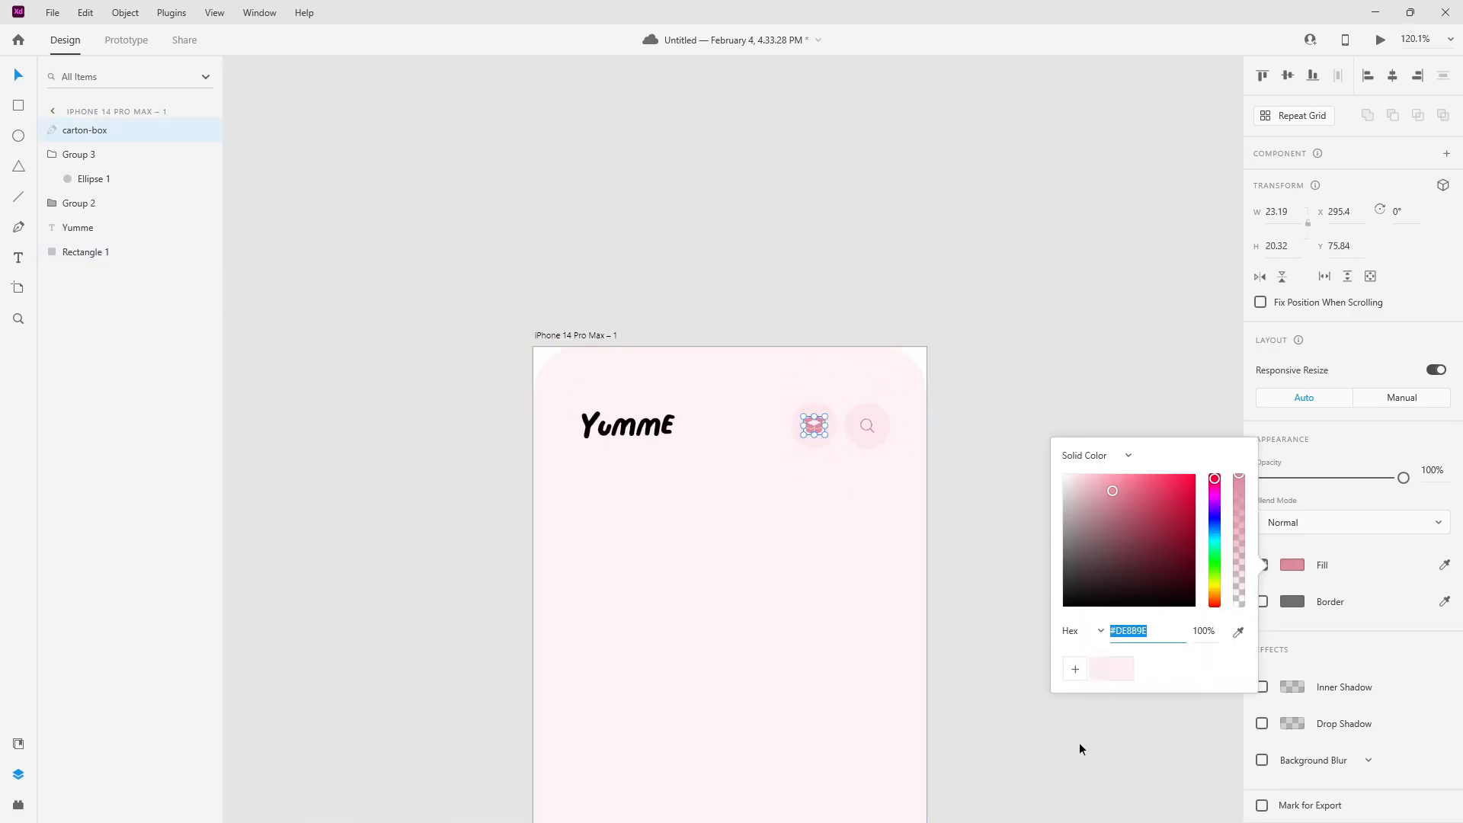
{"action": "left_click", "coordinate": [945, 574]}
{"action": "scroll", "coordinate": [907, 476], "scroll_direction": "down", "scroll_amount": 2}
{"action": "scroll", "coordinate": [907, 476], "scroll_direction": "down", "scroll_amount": 3}
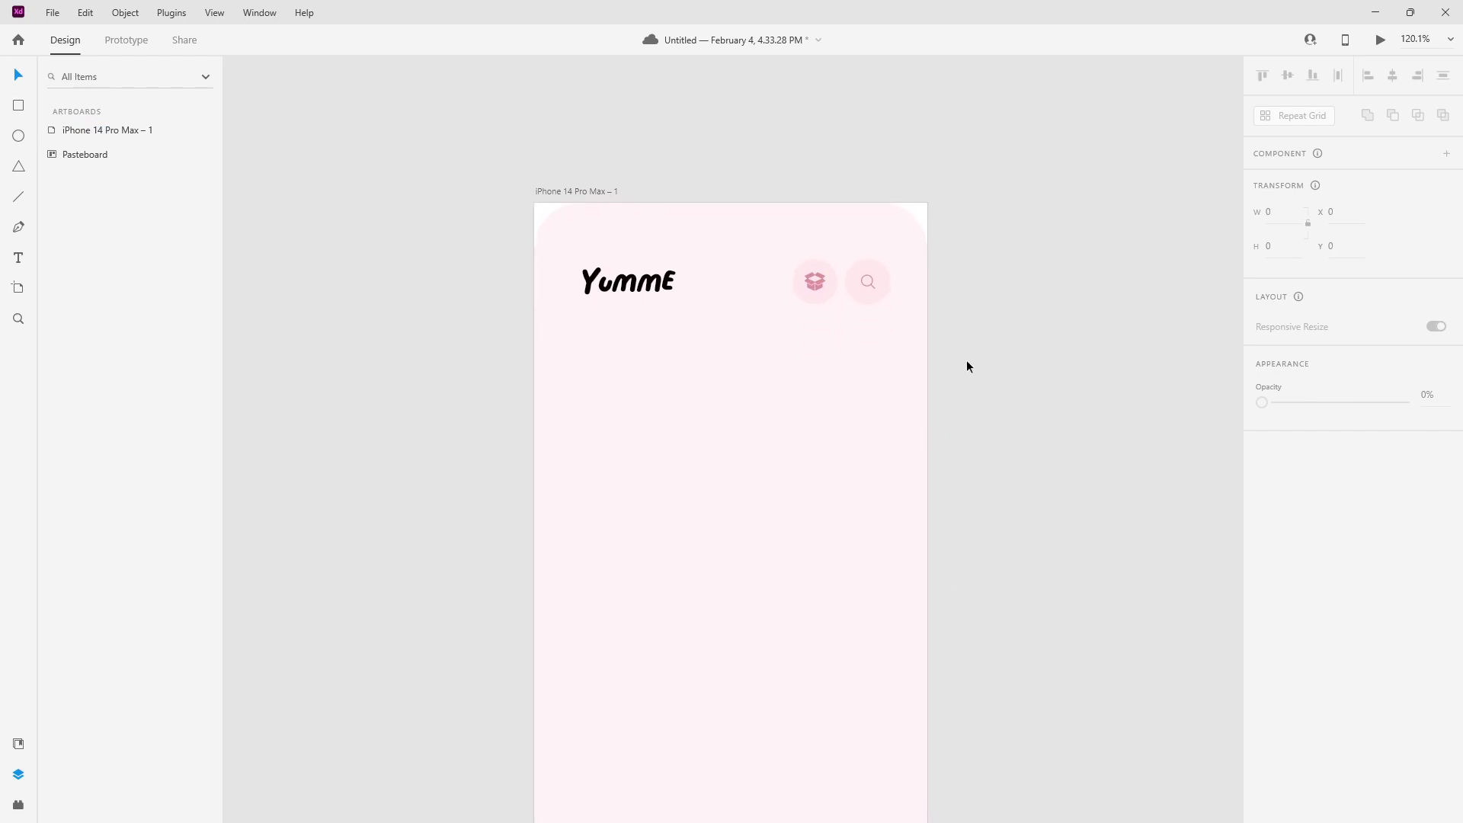
{"action": "scroll", "coordinate": [914, 324], "scroll_direction": "up", "scroll_amount": 2}
{"action": "left_click", "coordinate": [610, 277]}
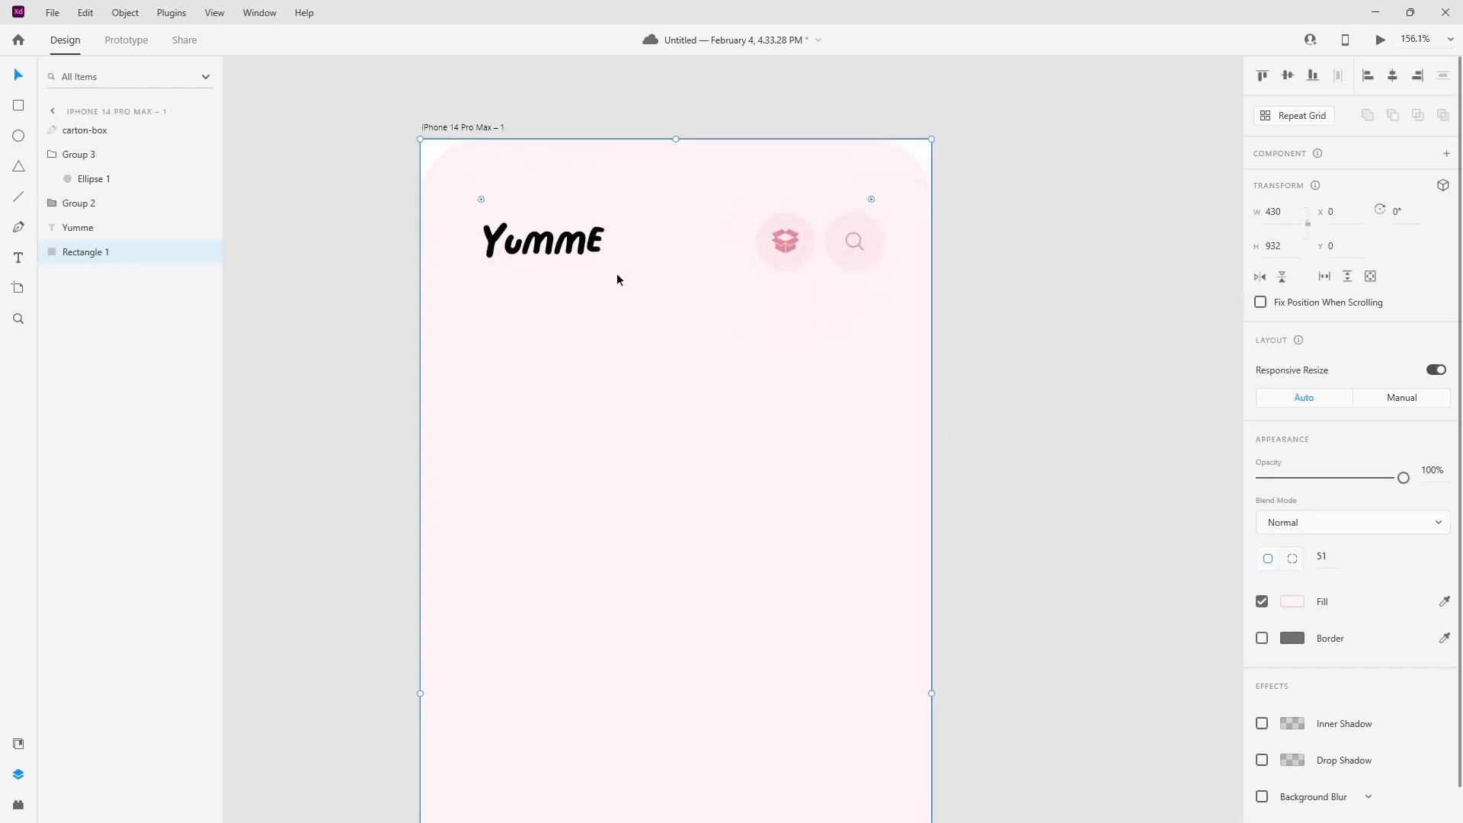
{"action": "scroll", "coordinate": [620, 282], "scroll_direction": "down", "scroll_amount": 2}
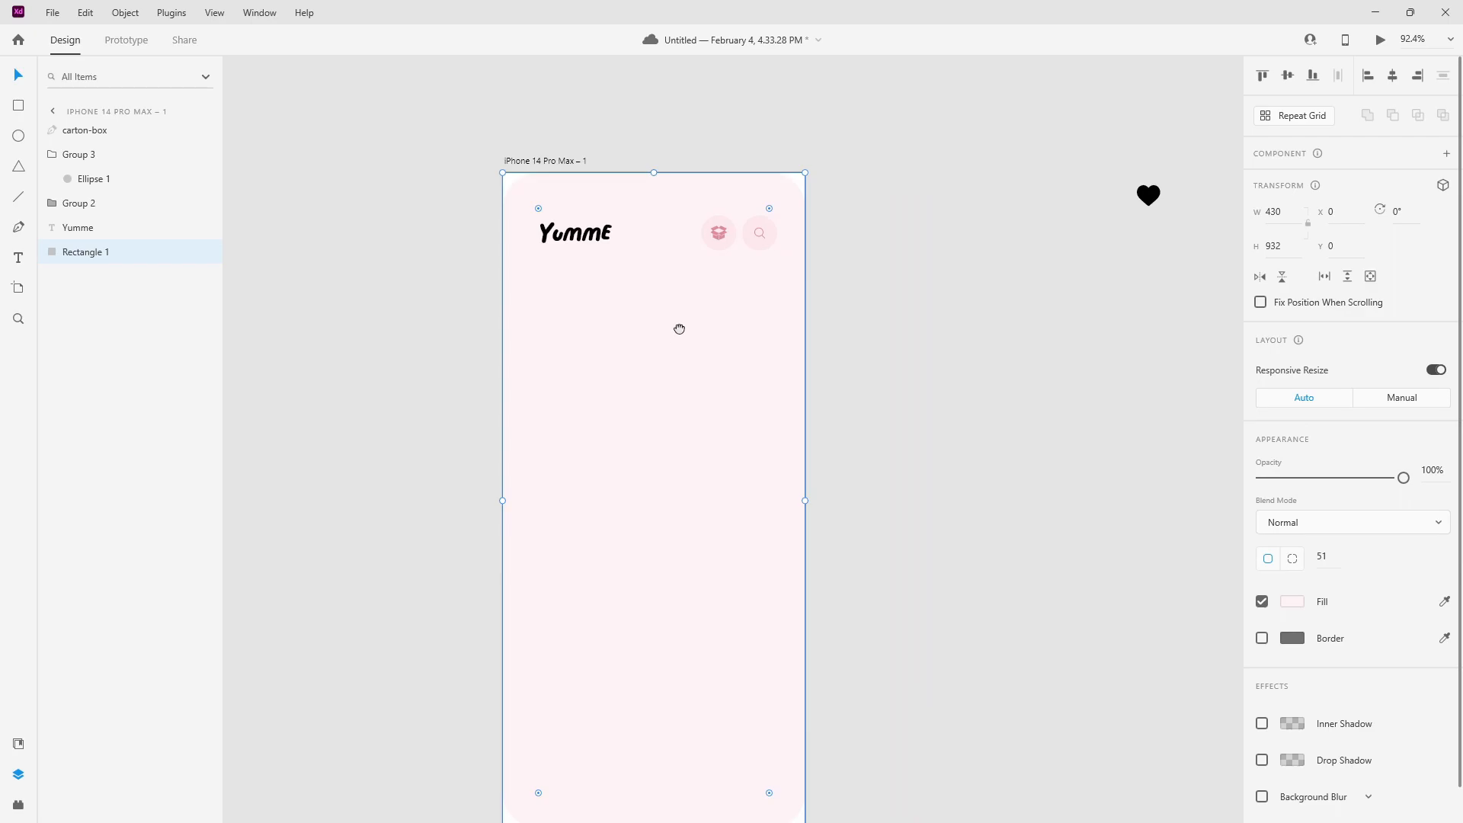
{"action": "scroll", "coordinate": [678, 332], "scroll_direction": "down", "scroll_amount": 3}
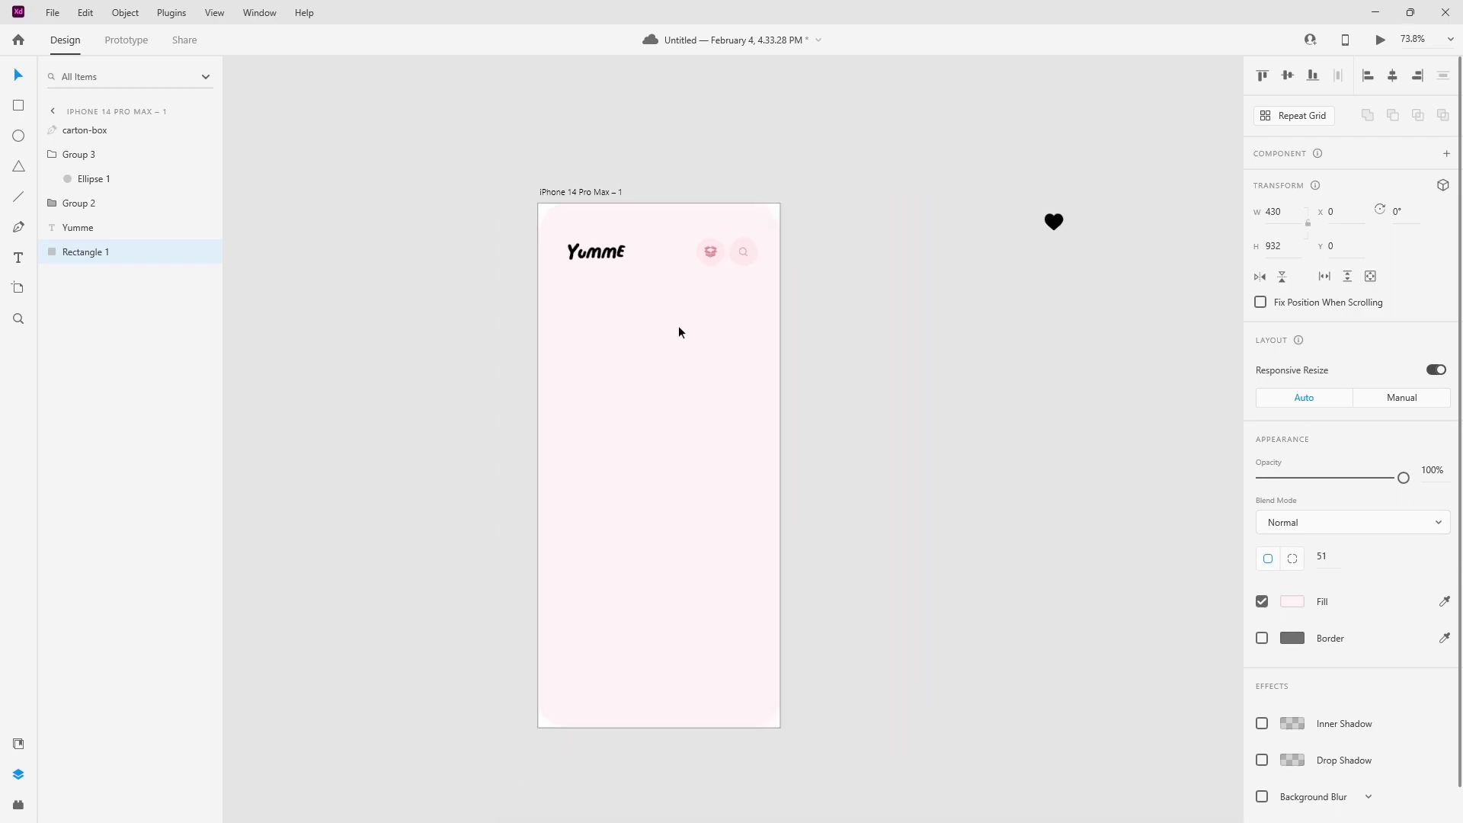
{"action": "left_click", "coordinate": [810, 276]}
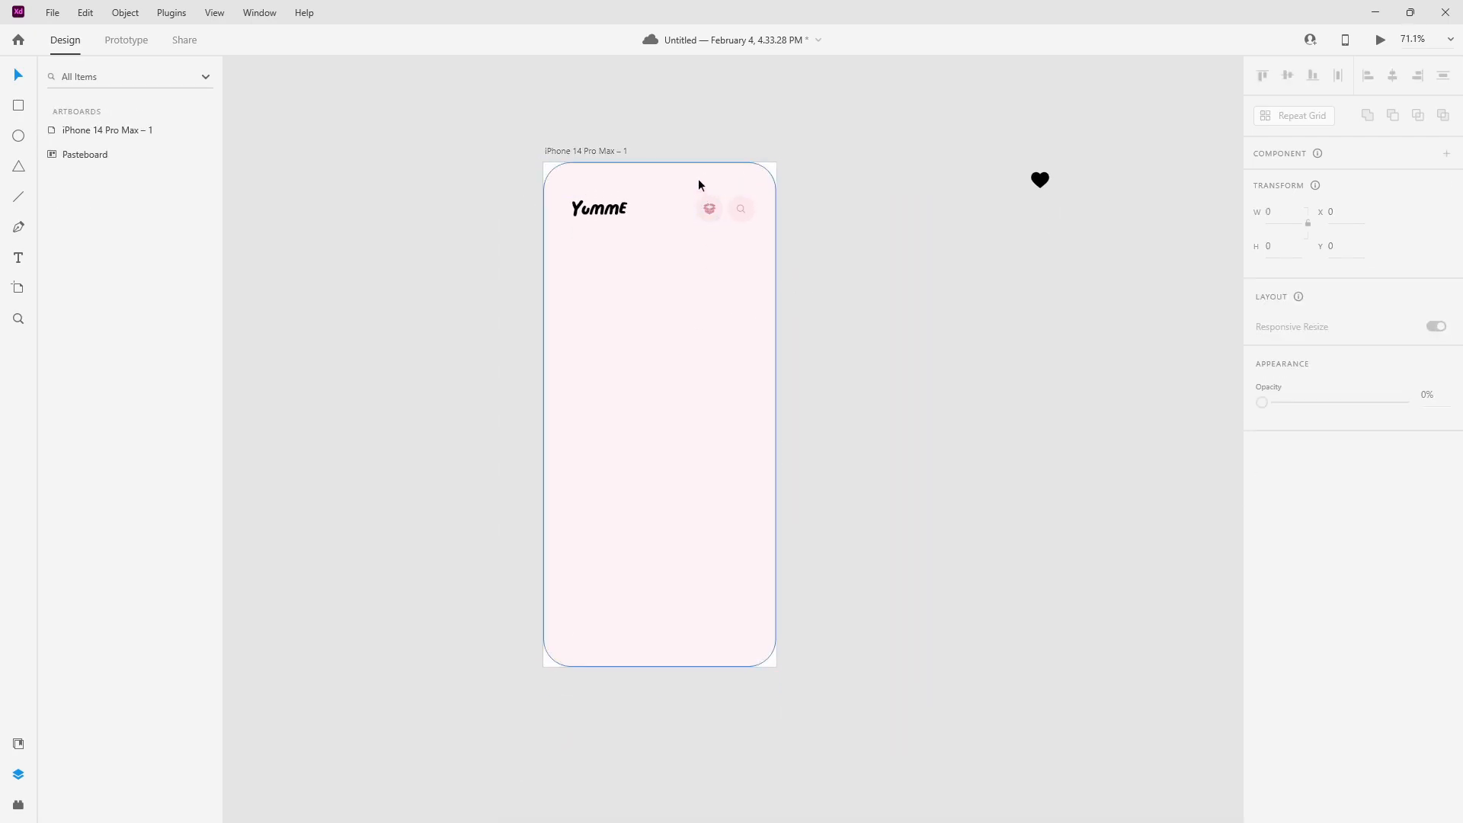
- Add the text "DONUTS" below the Yumme title, using the Bakery Home Free Trial font
{"action": "scroll", "coordinate": [698, 180], "scroll_direction": "up", "scroll_amount": 3}
{"action": "left_click", "coordinate": [18, 257]}
{"action": "scroll", "coordinate": [510, 274], "scroll_direction": "up", "scroll_amount": 2}
{"action": "left_click", "coordinate": [487, 337]}
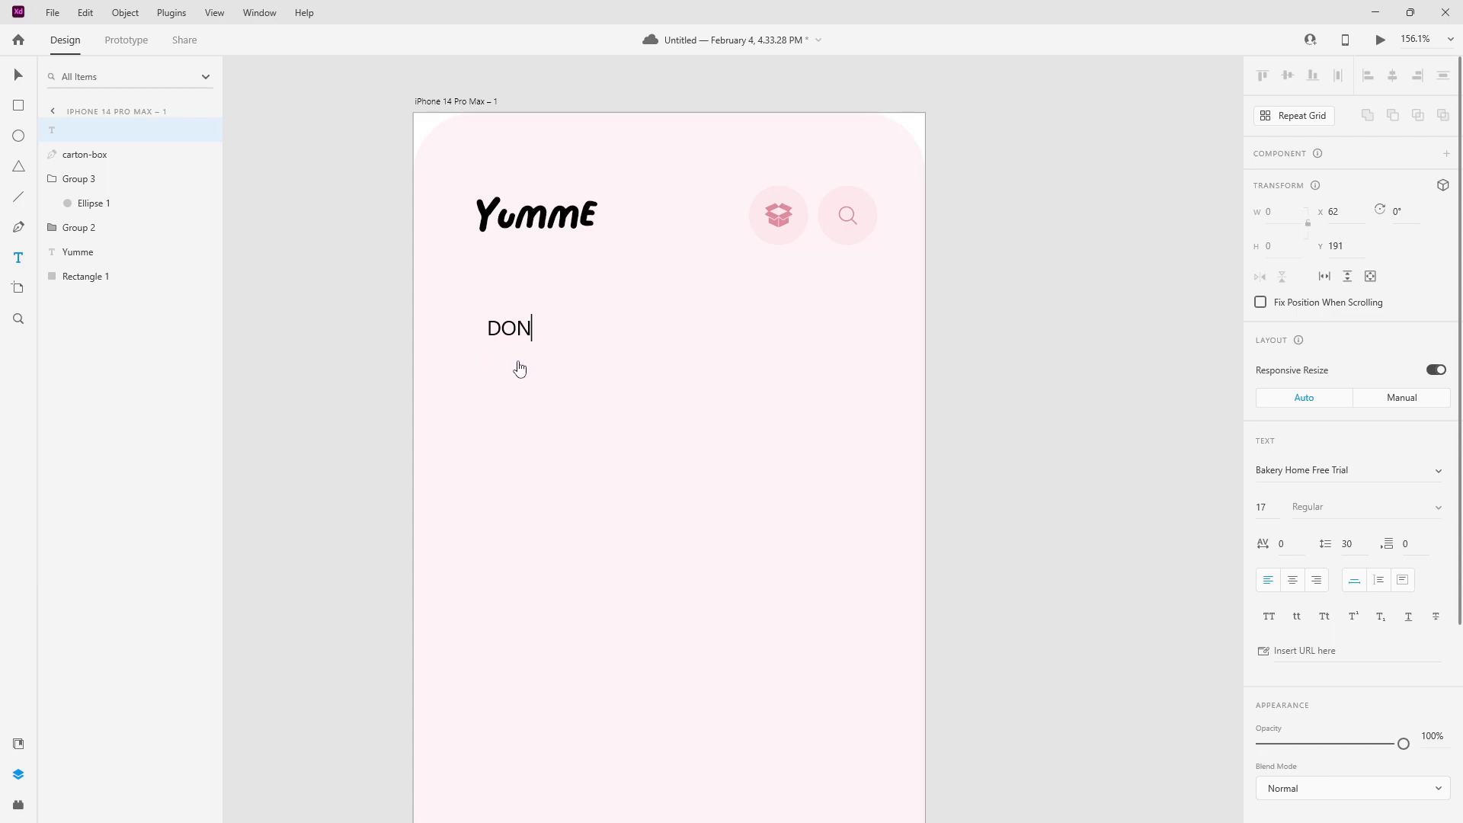
{"action": "left_click", "coordinate": [1307, 474]}
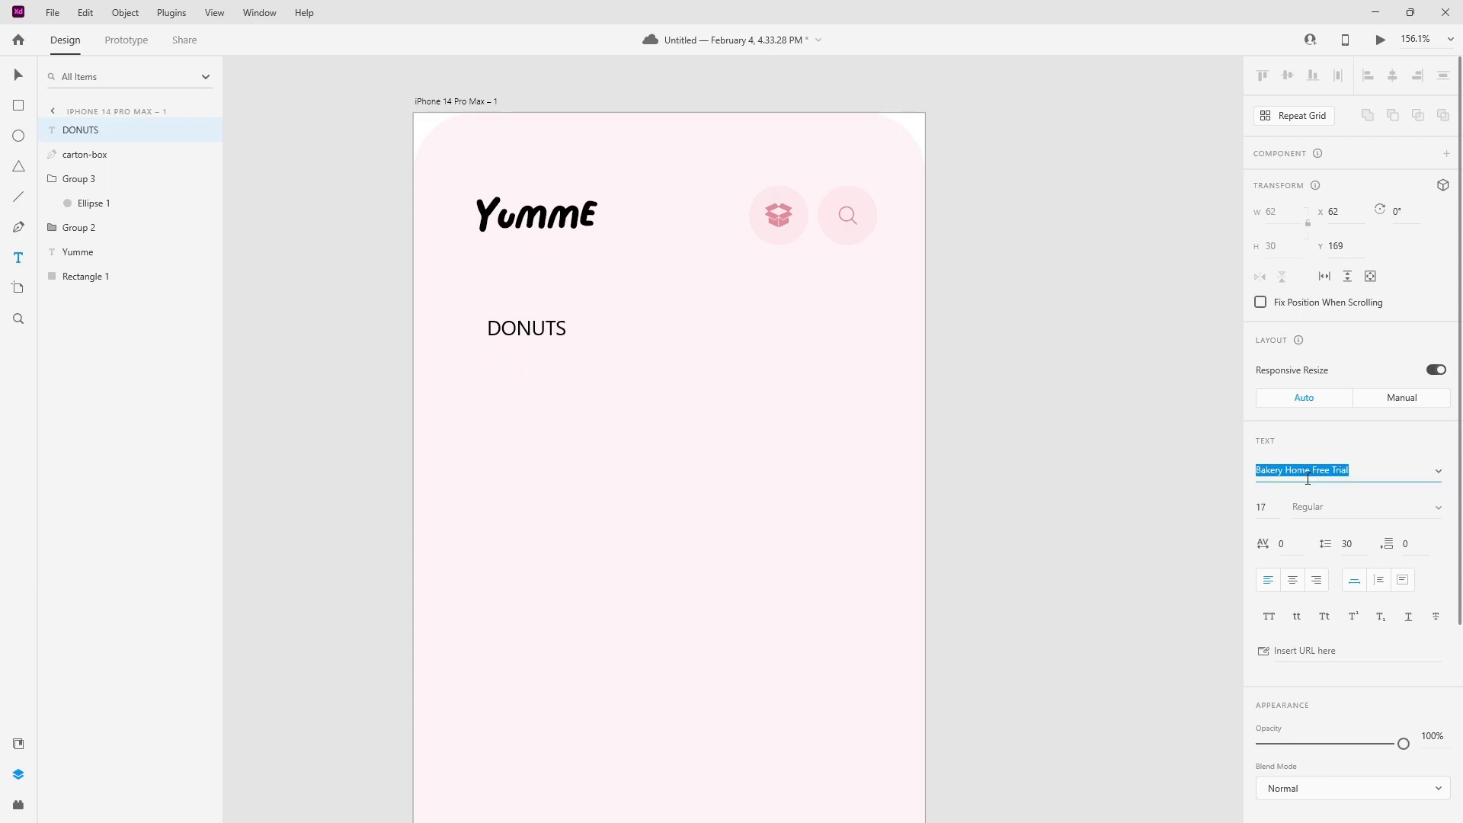
{"action": "key", "text": "Return"}
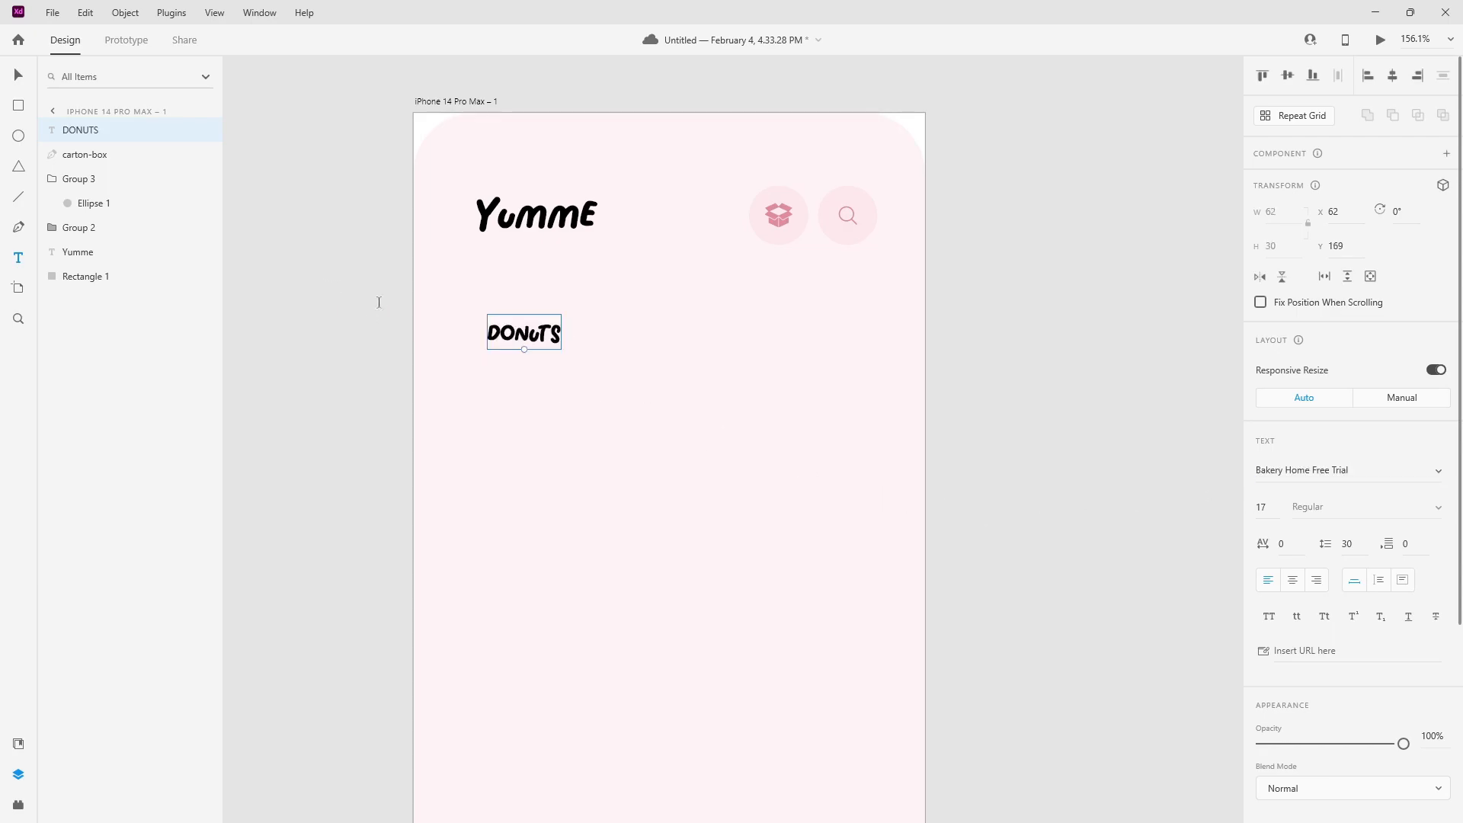
- Change the DONUTS label's font to Outfit Bold
{"action": "left_click", "coordinate": [1315, 480]}
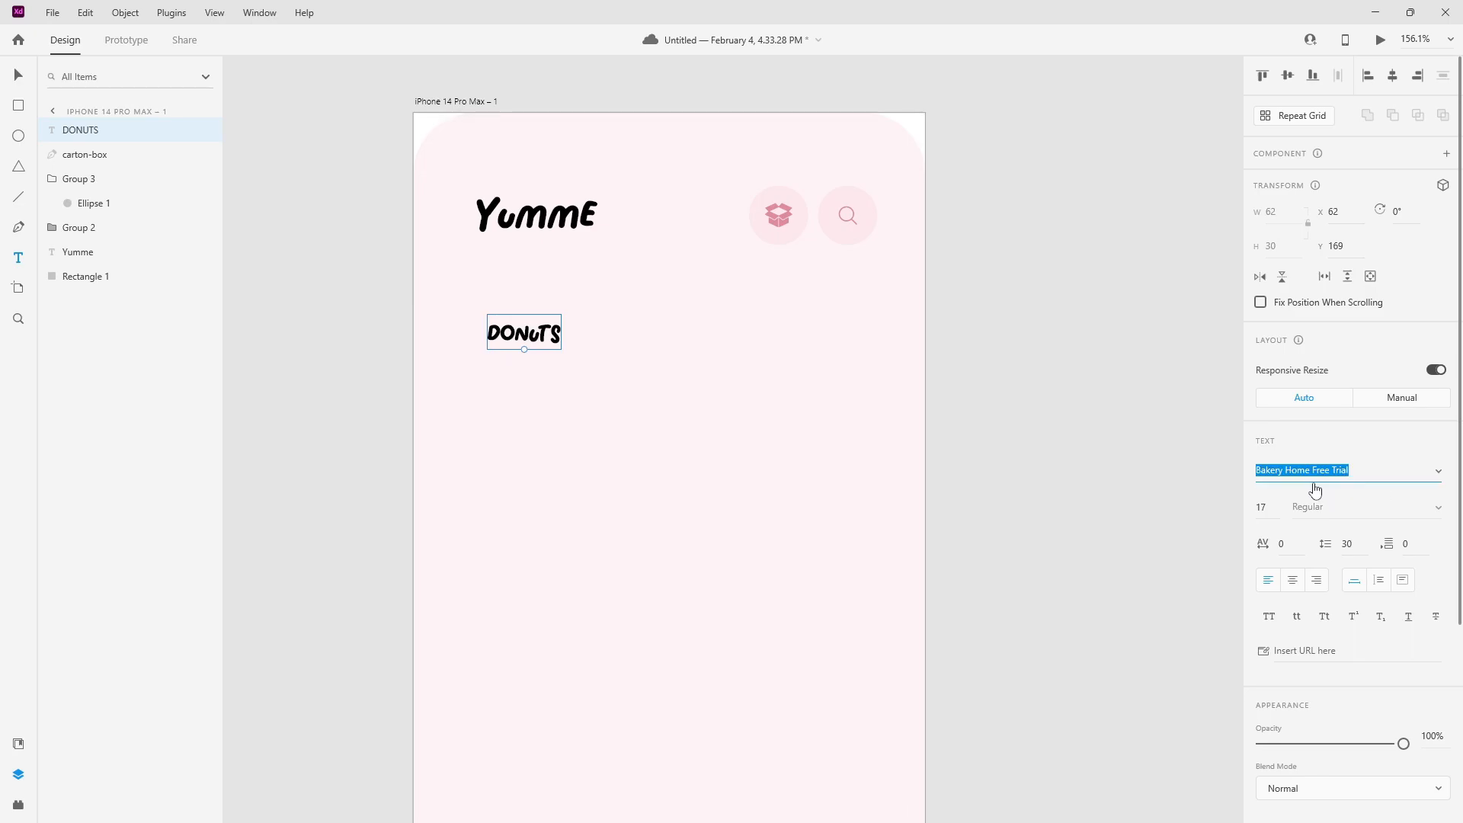
{"action": "type", "text": "Outfit"}
{"action": "key", "text": "Return"}
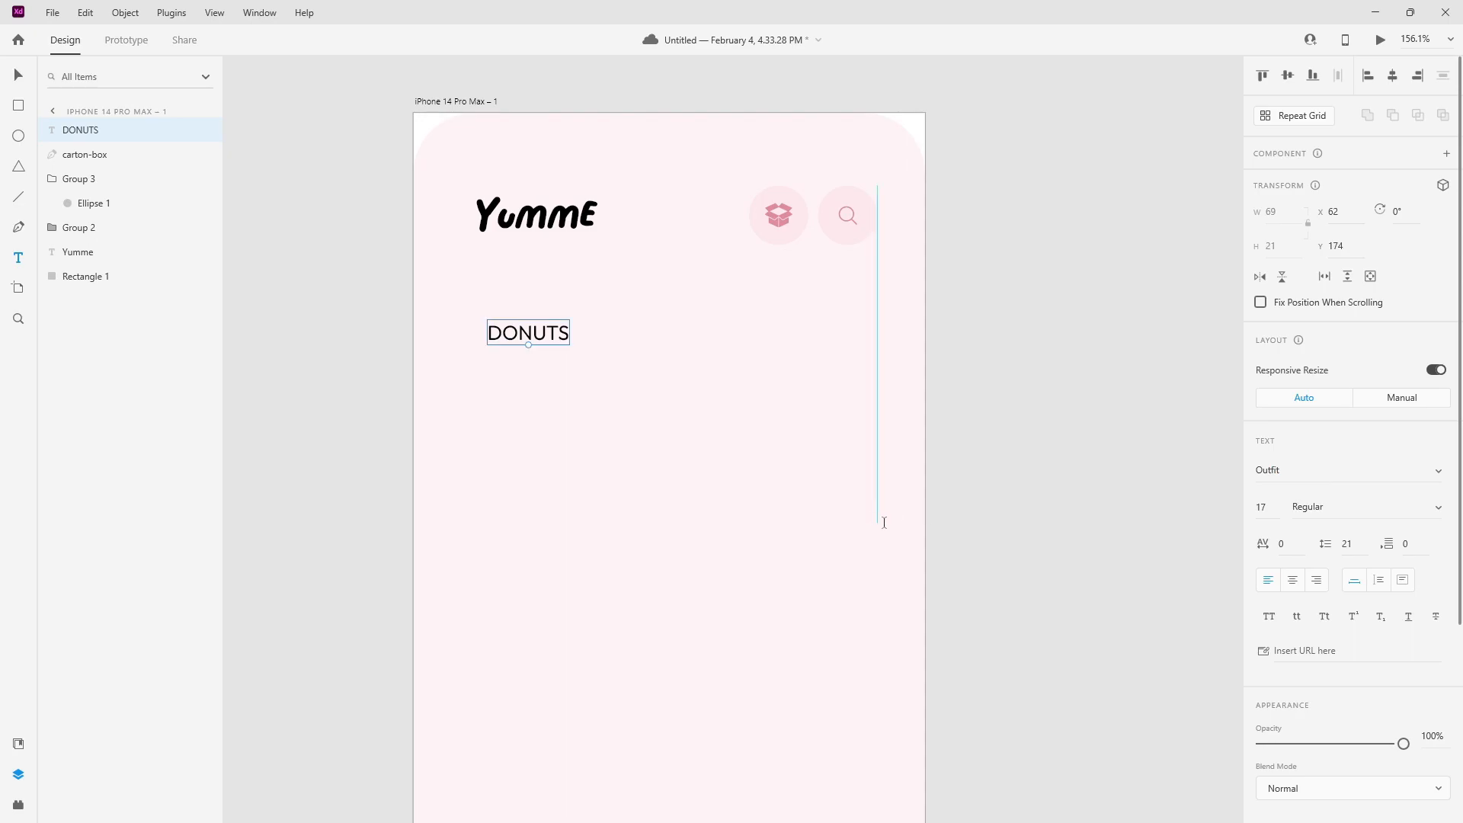
{"action": "left_click", "coordinate": [1444, 510]}
{"action": "left_click", "coordinate": [1336, 597]}
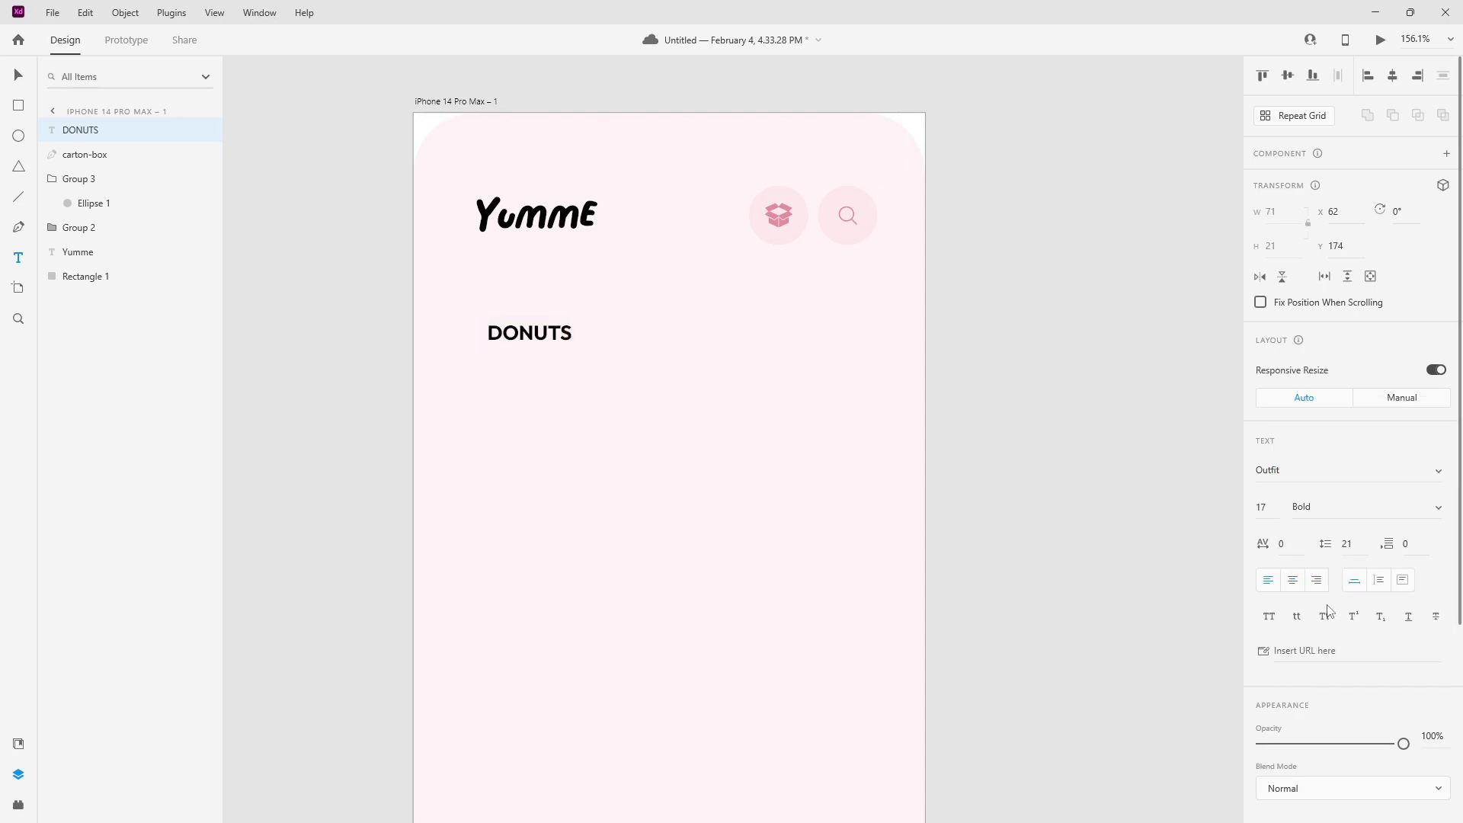
- Reduce the DONUTS label's font size to 13 and align it with the left edge of the Yumme title
{"action": "left_click", "coordinate": [19, 80]}
{"action": "key", "text": "Down"}
{"action": "key", "text": "Down"}
{"action": "key", "text": "Down"}
{"action": "key", "text": "Down"}
{"action": "key", "text": "Down"}
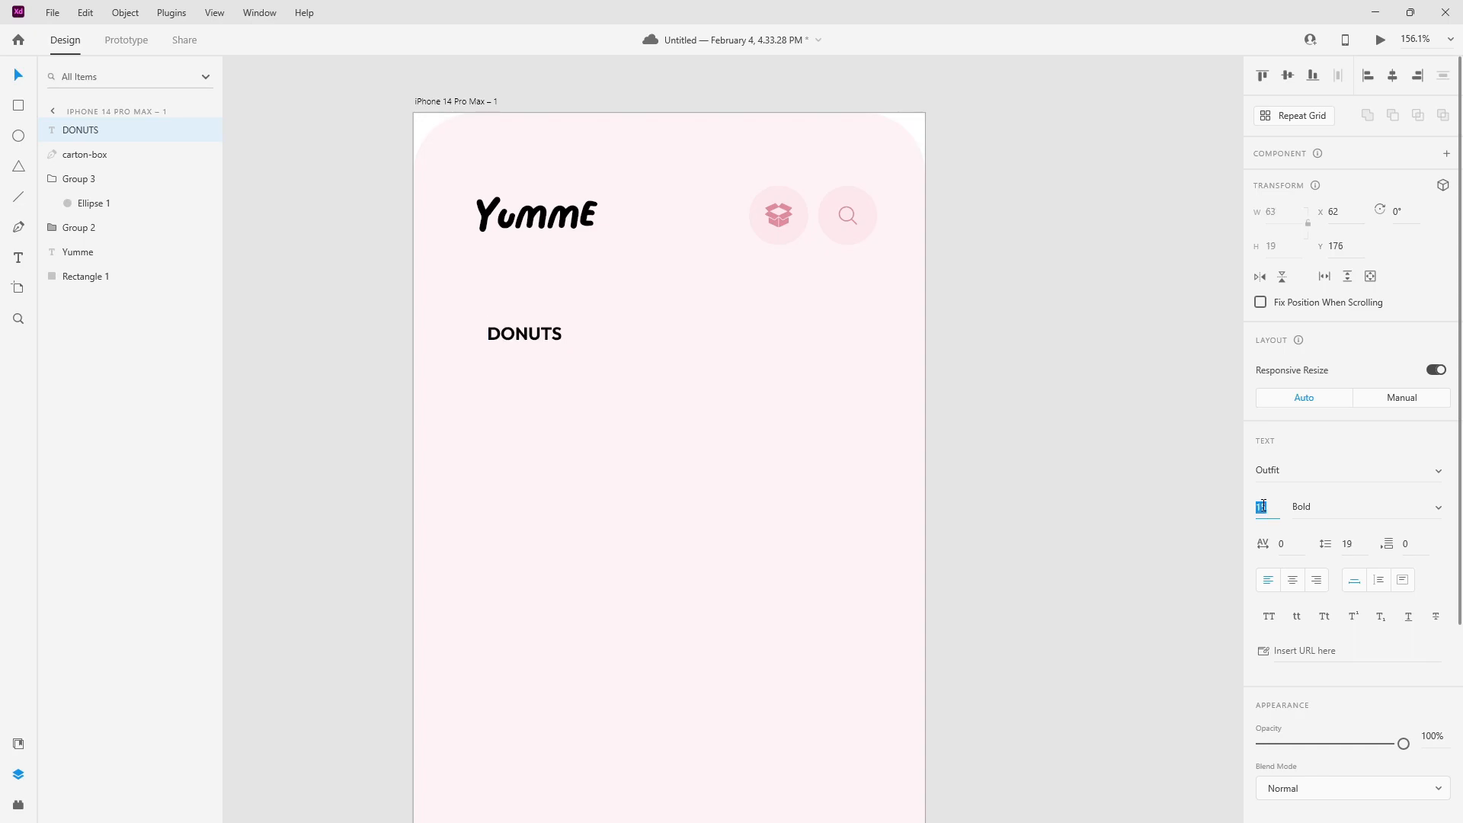
{"action": "left_click", "coordinate": [1002, 442]}
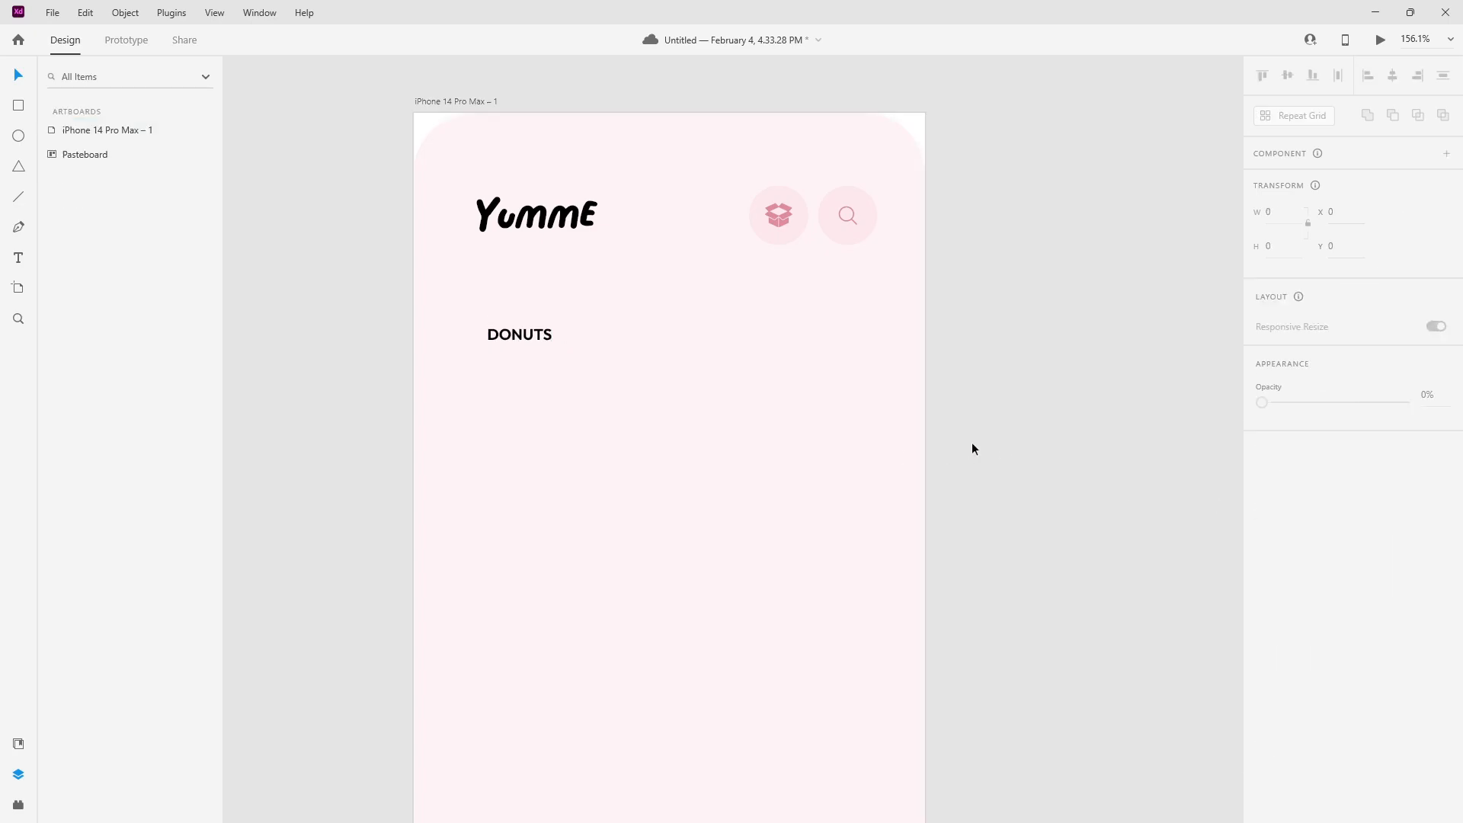
{"action": "left_click_drag", "start_coordinate": [512, 341], "coordinate": [514, 323]}
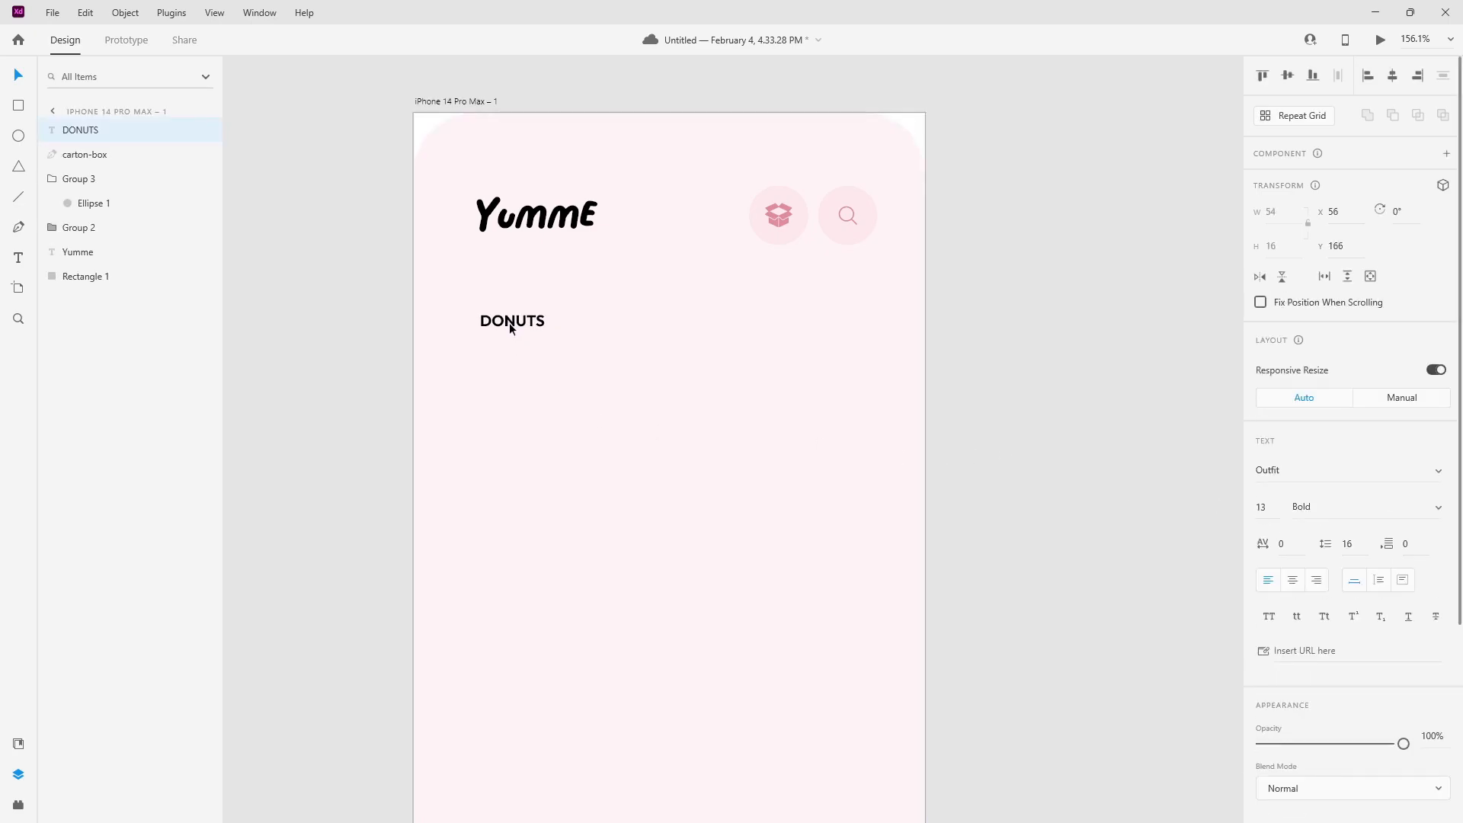
- Duplicate the DONUTS label into a horizontal row of six labels that runs past the artboard's right edge
{"action": "left_click_drag", "start_coordinate": [509, 323], "coordinate": [614, 329]}
{"action": "key", "text": "ctrl+z"}
{"action": "left_click_drag", "start_coordinate": [616, 327], "coordinate": [1055, 333]}
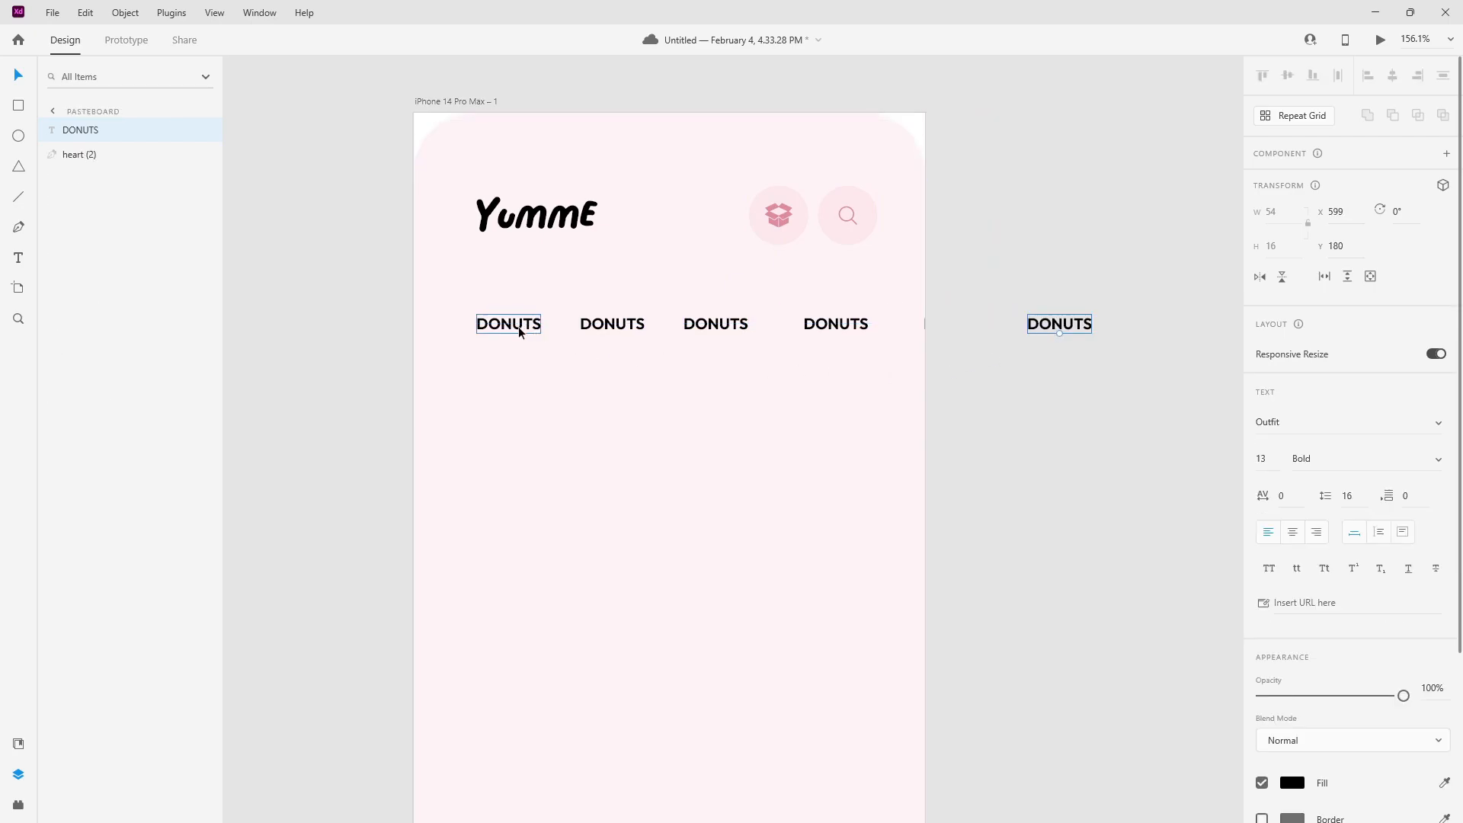
- Change the second label in the row to "BURGER" and the third to "SMOTHIE"
{"action": "double_click", "coordinate": [594, 323]}
{"action": "type", "text": "BURGER"}
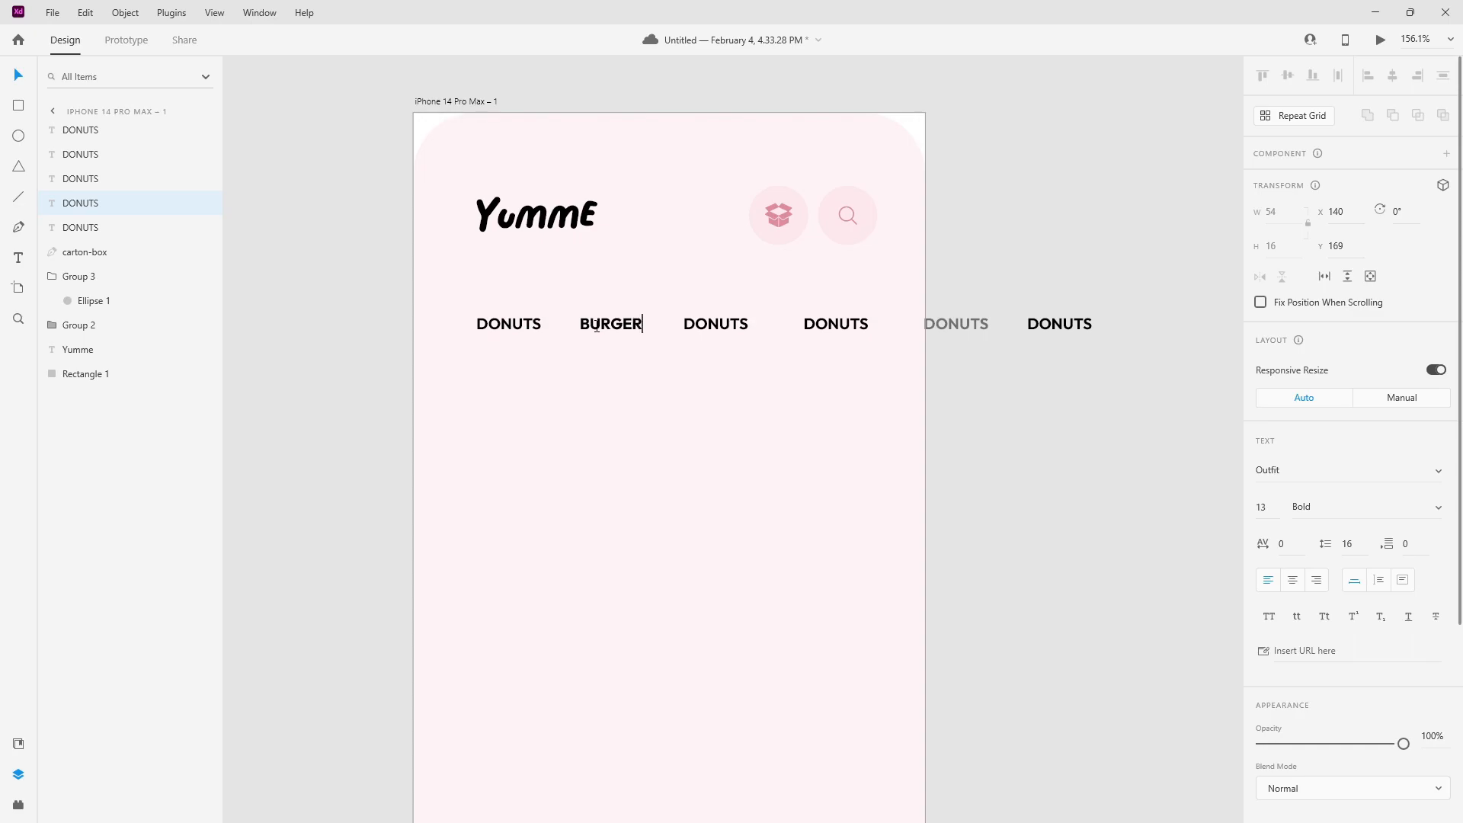
{"action": "key", "text": "Escape"}
{"action": "double_click", "coordinate": [707, 324]}
{"action": "left_click", "coordinate": [708, 324]}
{"action": "double_click", "coordinate": [708, 324]}
{"action": "type", "text": "SMOTHIE"}
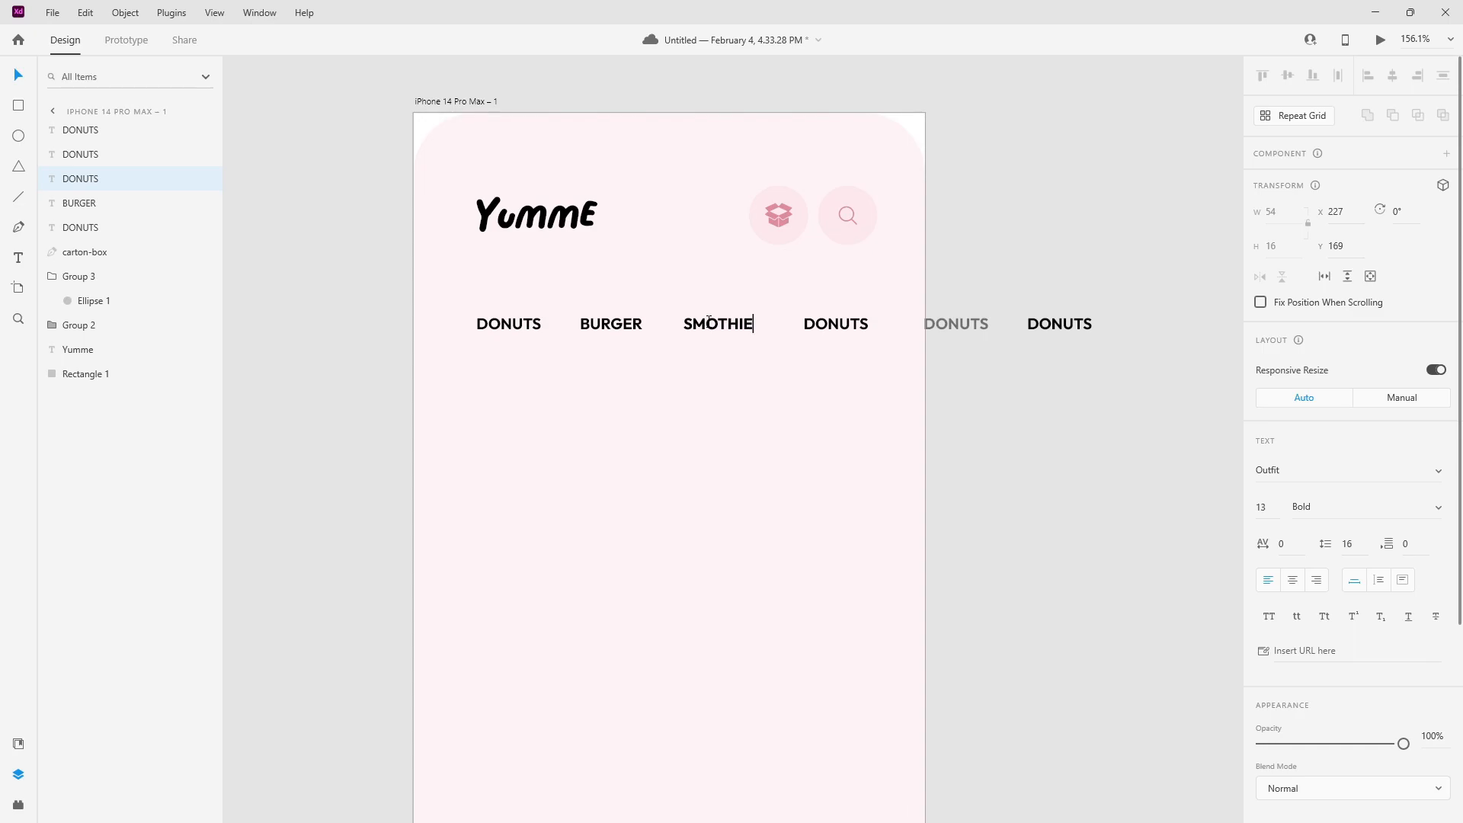
- Change the fourth label in the row to "PANCAKE" and the fifth to "PIZZA"
{"action": "left_click", "coordinate": [827, 327]}
{"action": "double_click", "coordinate": [827, 323]}
{"action": "type", "text": "PANCAKE"}
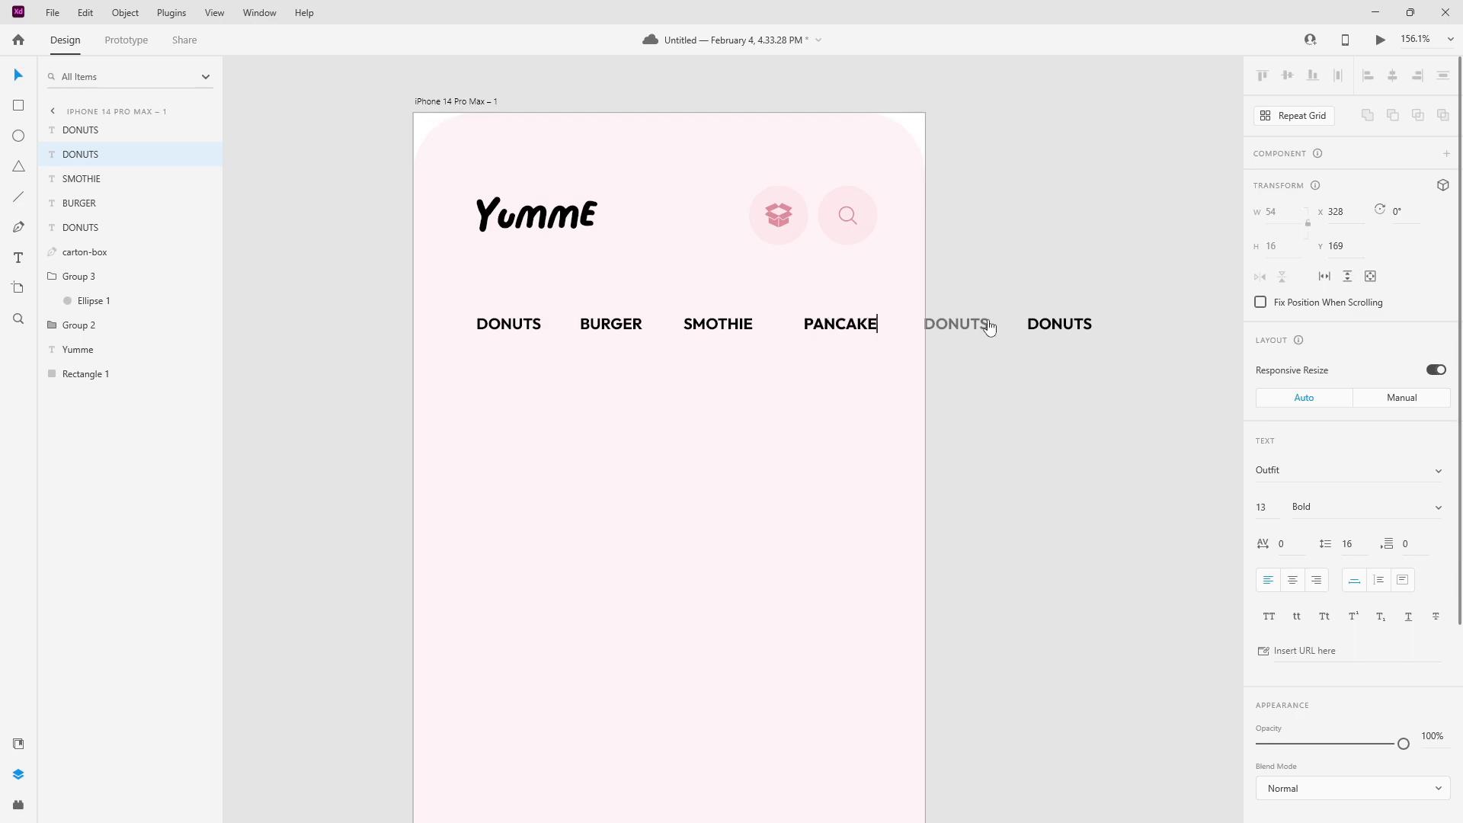
{"action": "left_click", "coordinate": [966, 326]}
{"action": "double_click", "coordinate": [967, 327]}
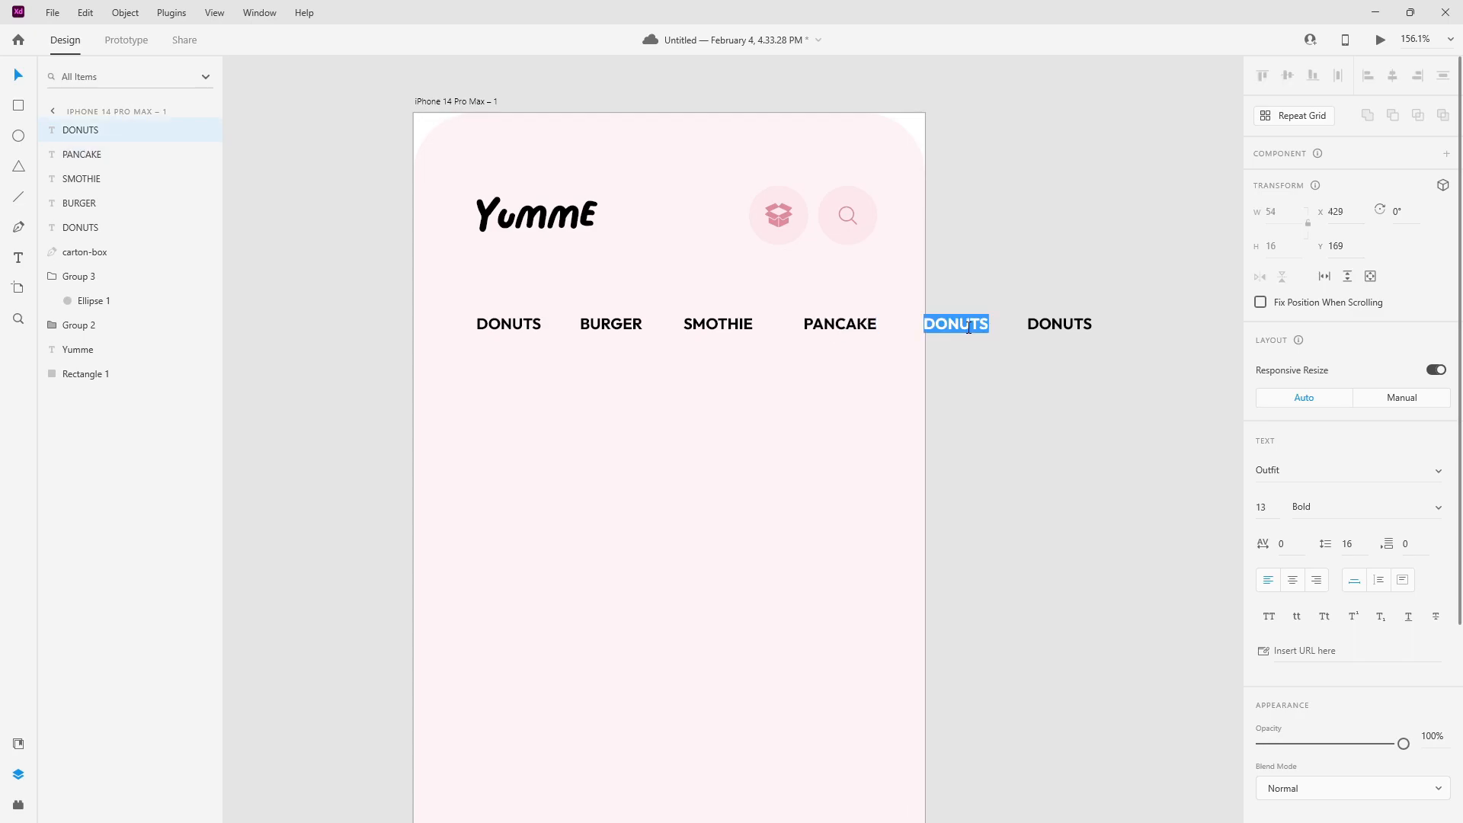
{"action": "type", "text": "PIZZA"}
- Change the sixth label, outside the artboard, to "CAP CAKE"
{"action": "left_click", "coordinate": [1059, 324]}
{"action": "double_click", "coordinate": [1057, 322]}
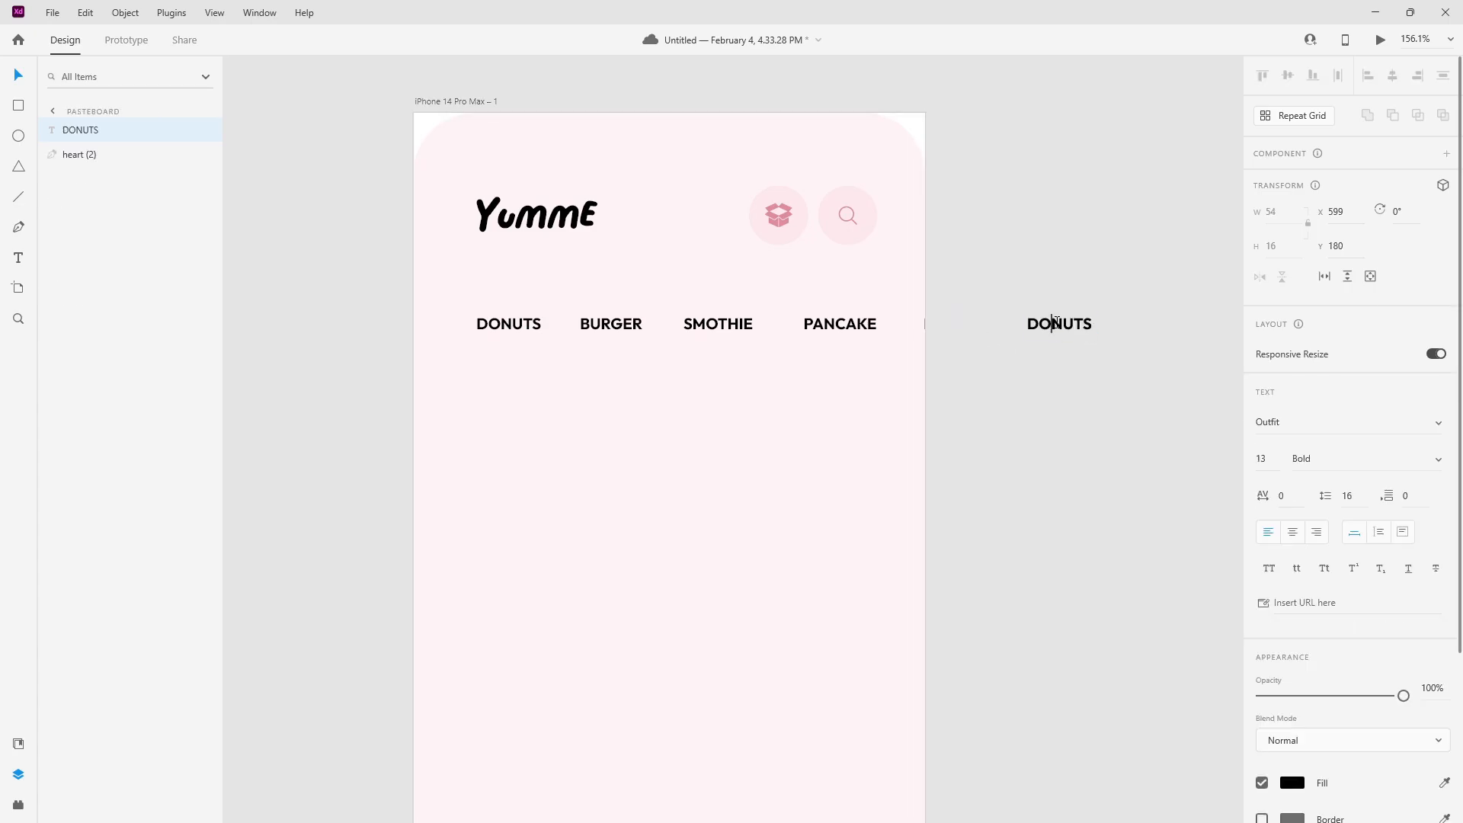
{"action": "type", "text": "CAPC"}
{"action": "key", "text": "Escape"}
- Duplicate the CAP CAKE label beside itself and change the copy's text to "FRIES"
{"action": "left_click_drag", "start_coordinate": [1082, 325], "coordinate": [1151, 321]}
{"action": "double_click", "coordinate": [1151, 324]}
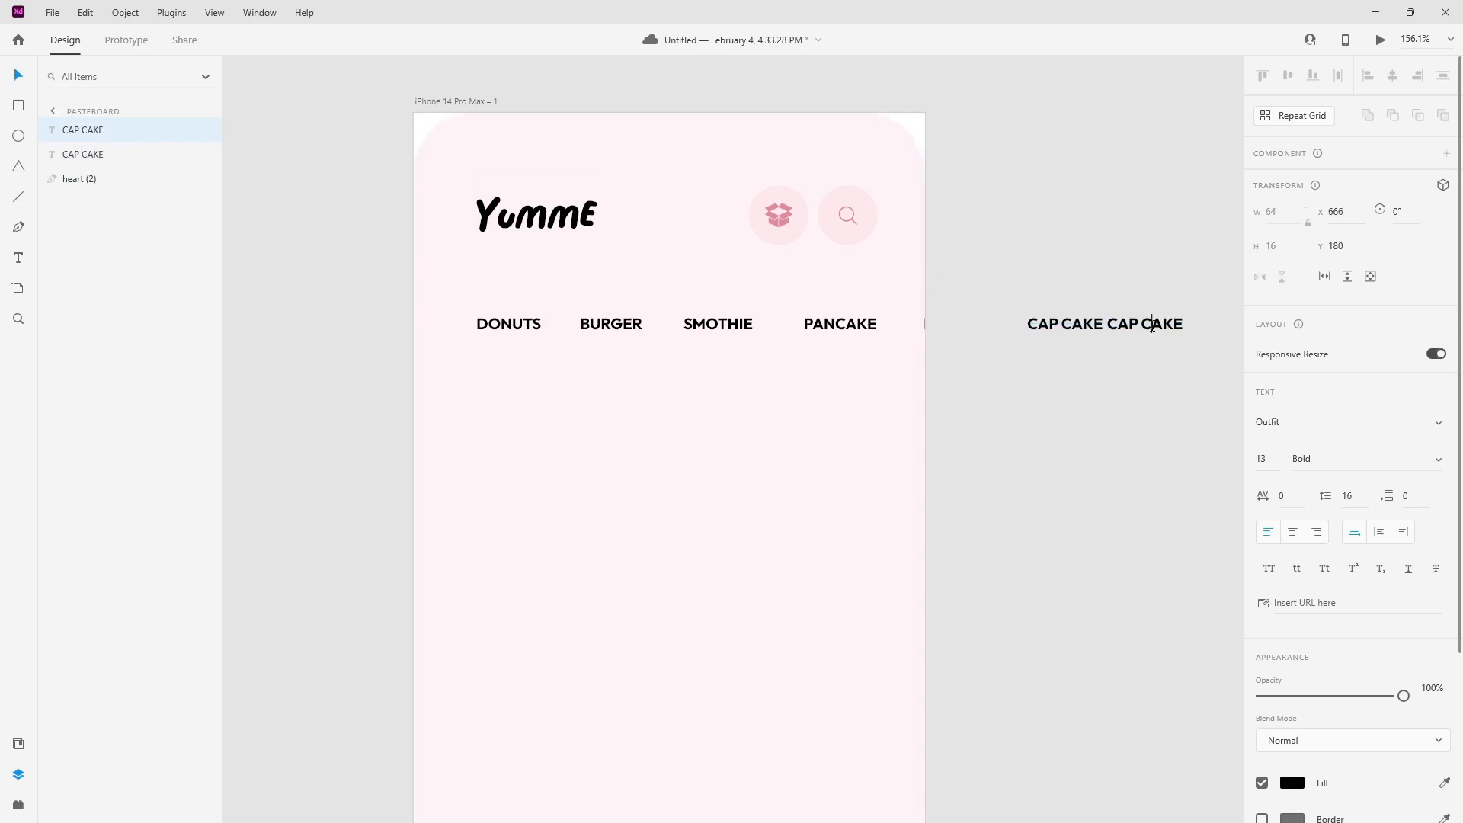
{"action": "triple_click", "coordinate": [1151, 324]}
{"action": "type", "text": "FRIES"}
{"action": "key", "text": "Escape"}
- Distribute the seven category labels evenly across the row and group them
{"action": "left_click_drag", "start_coordinate": [1166, 351], "coordinate": [494, 321]}
{"action": "left_click", "coordinate": [623, 405], "text": "shift"}
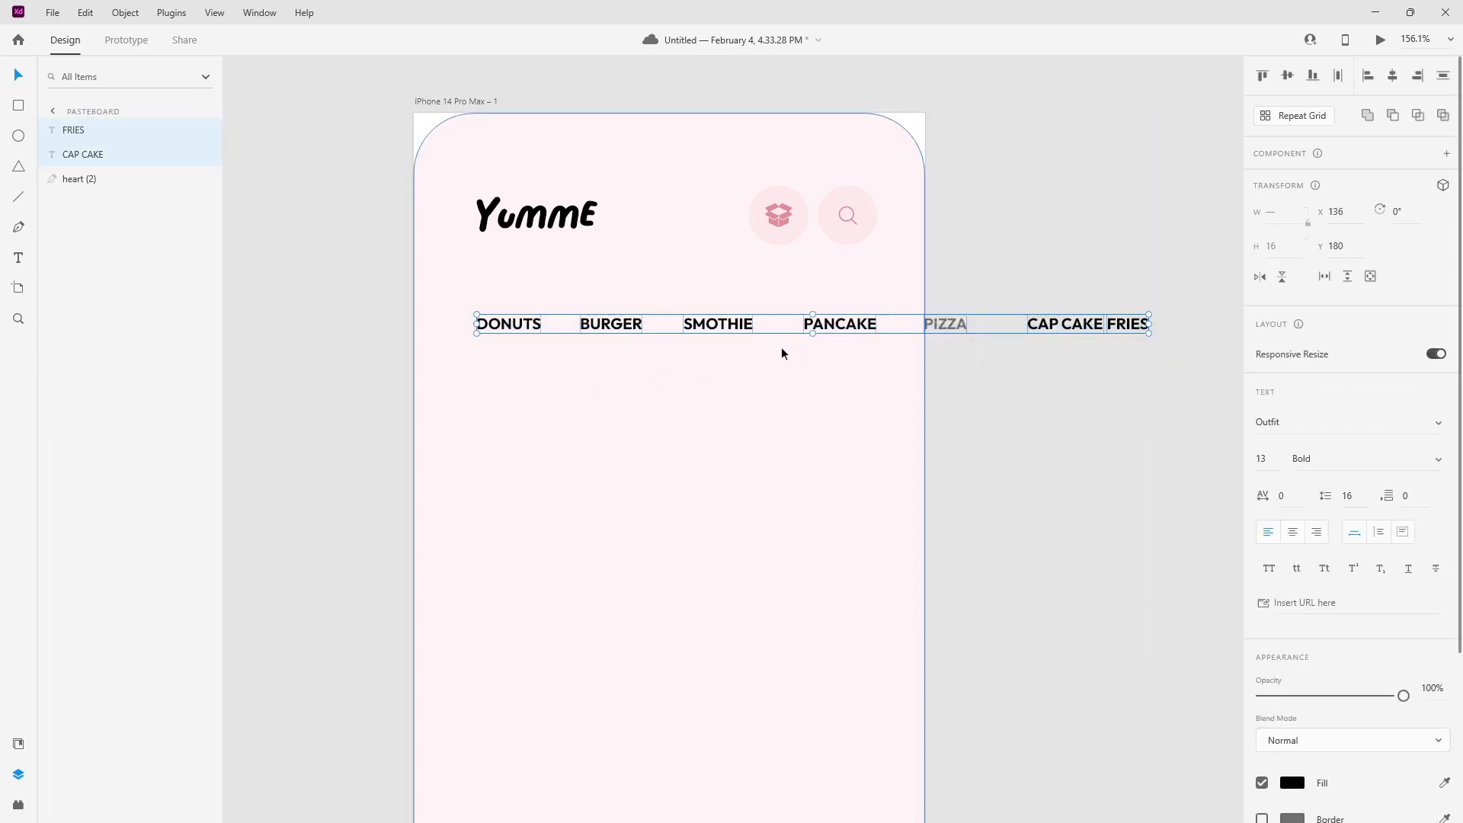
{"action": "left_click", "coordinate": [1338, 77]}
{"action": "right_click", "coordinate": [1030, 325]}
{"action": "left_click", "coordinate": [1065, 536]}
{"action": "left_click", "coordinate": [985, 488]}
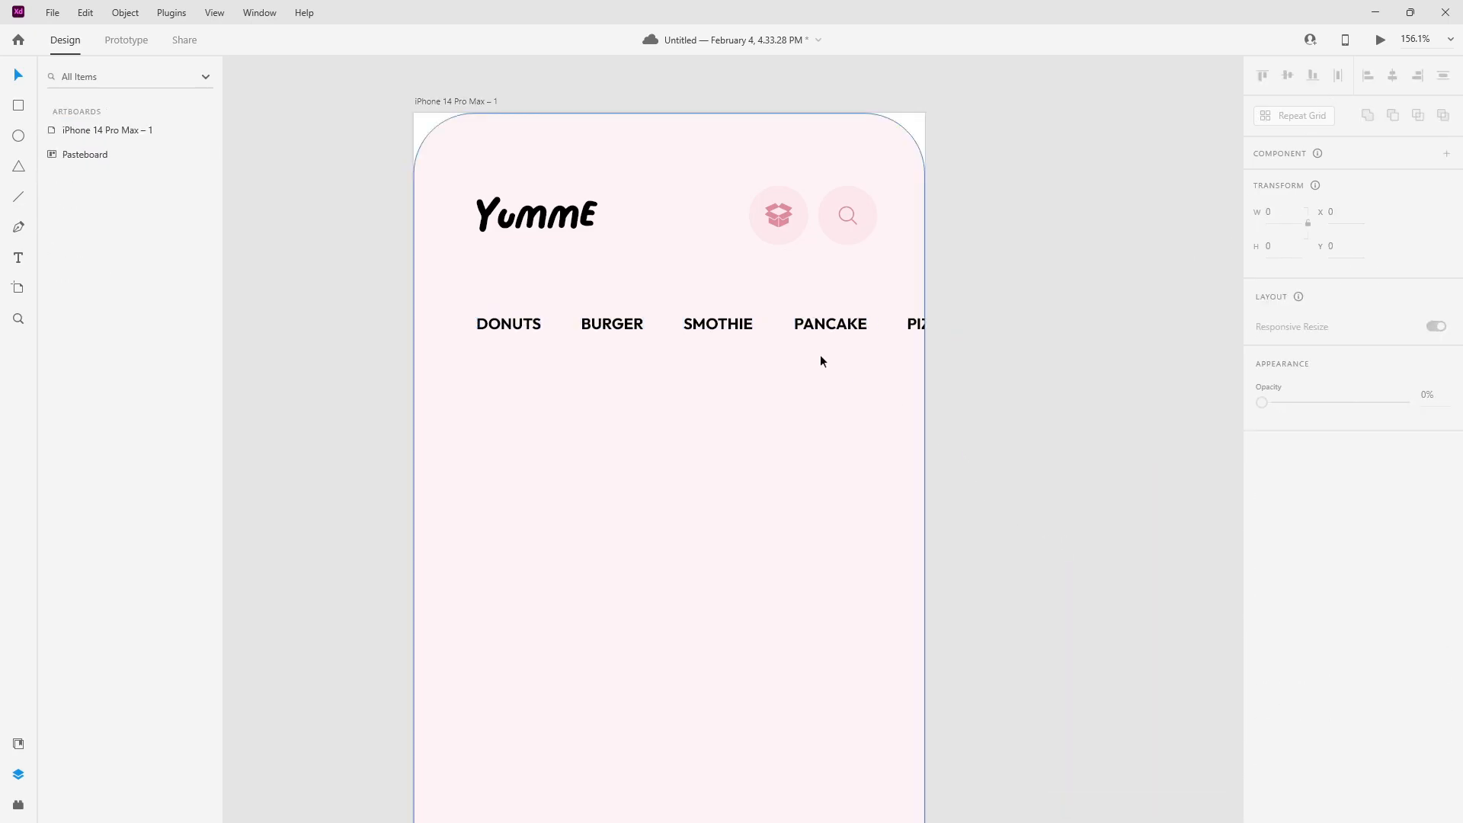
- Move the category label group up, closer to the header
{"action": "scroll", "coordinate": [820, 354], "scroll_direction": "down", "scroll_amount": 3}
{"action": "left_click", "coordinate": [832, 339]}
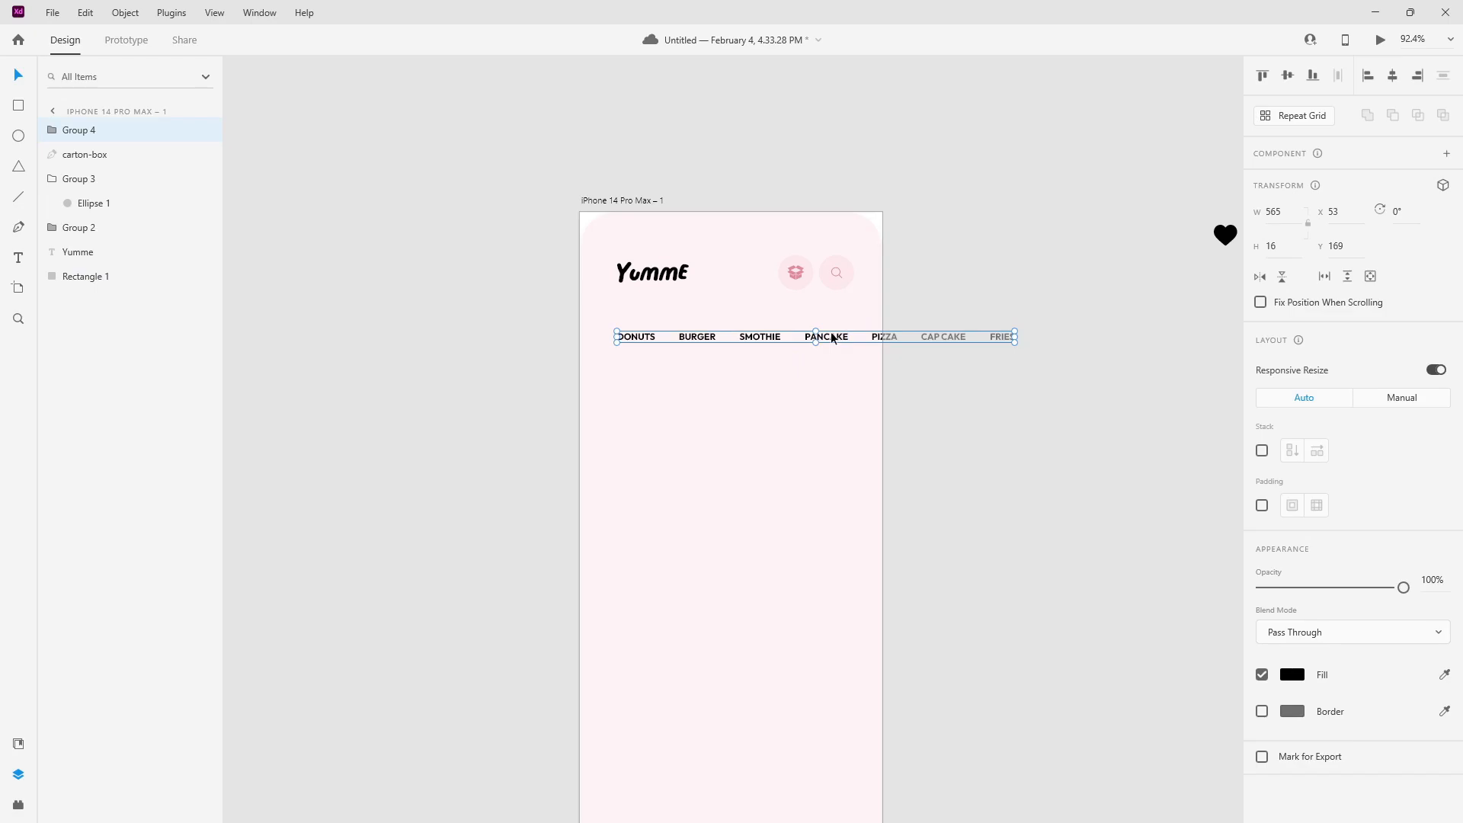
{"action": "left_click", "coordinate": [890, 356]}
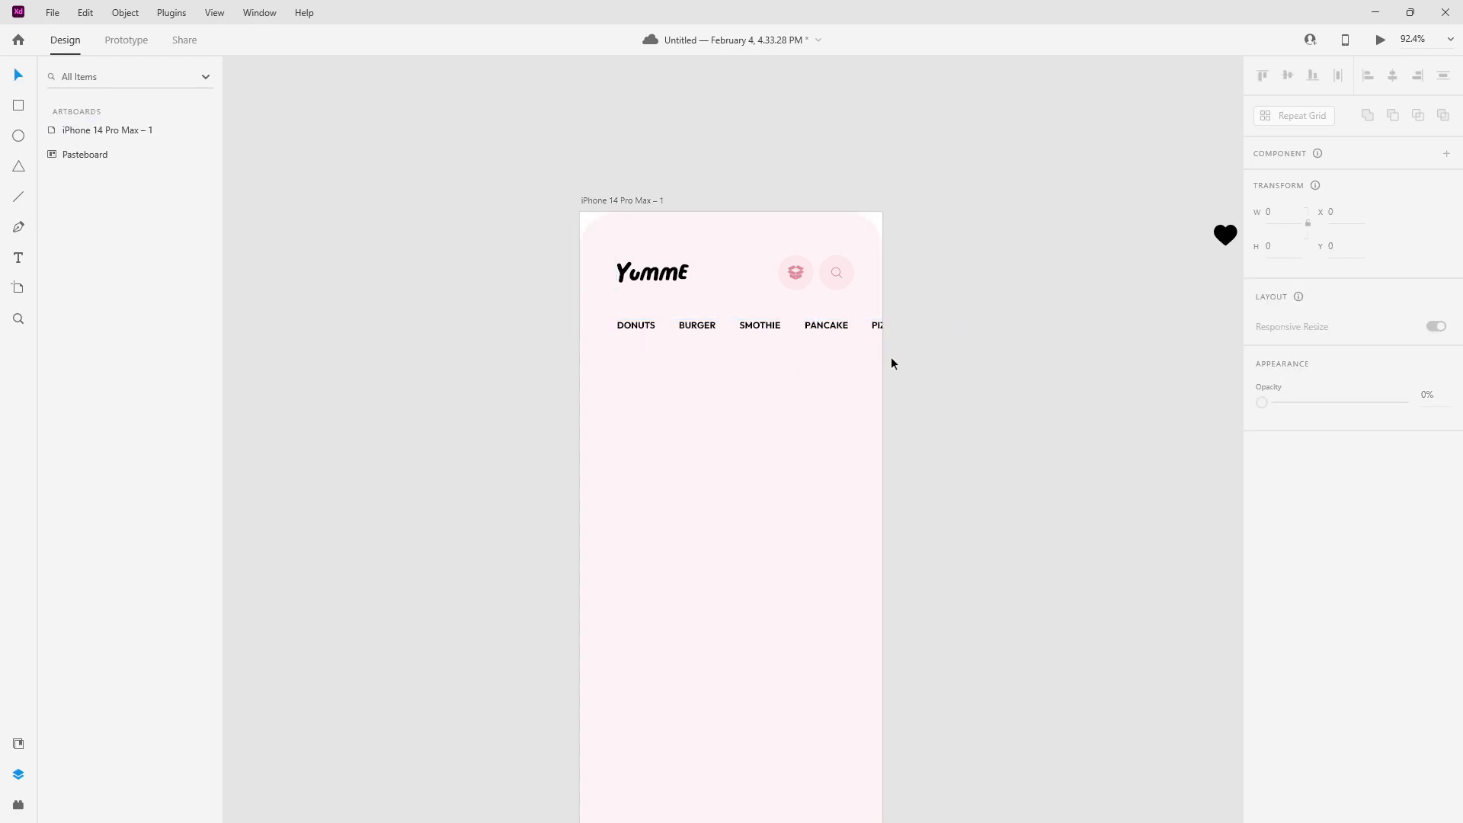
{"action": "scroll", "coordinate": [889, 358], "scroll_direction": "down", "scroll_amount": 2}
{"action": "left_click_drag", "start_coordinate": [807, 312], "coordinate": [730, 286]}
{"action": "scroll", "coordinate": [724, 332], "scroll_direction": "up", "scroll_amount": 2}
- Recolor the DONUTS category label with the saved dark pink swatch
{"action": "left_click", "coordinate": [18, 111]}
{"action": "scroll", "coordinate": [500, 330], "scroll_direction": "up", "scroll_amount": 2}
{"action": "left_click", "coordinate": [15, 71]}
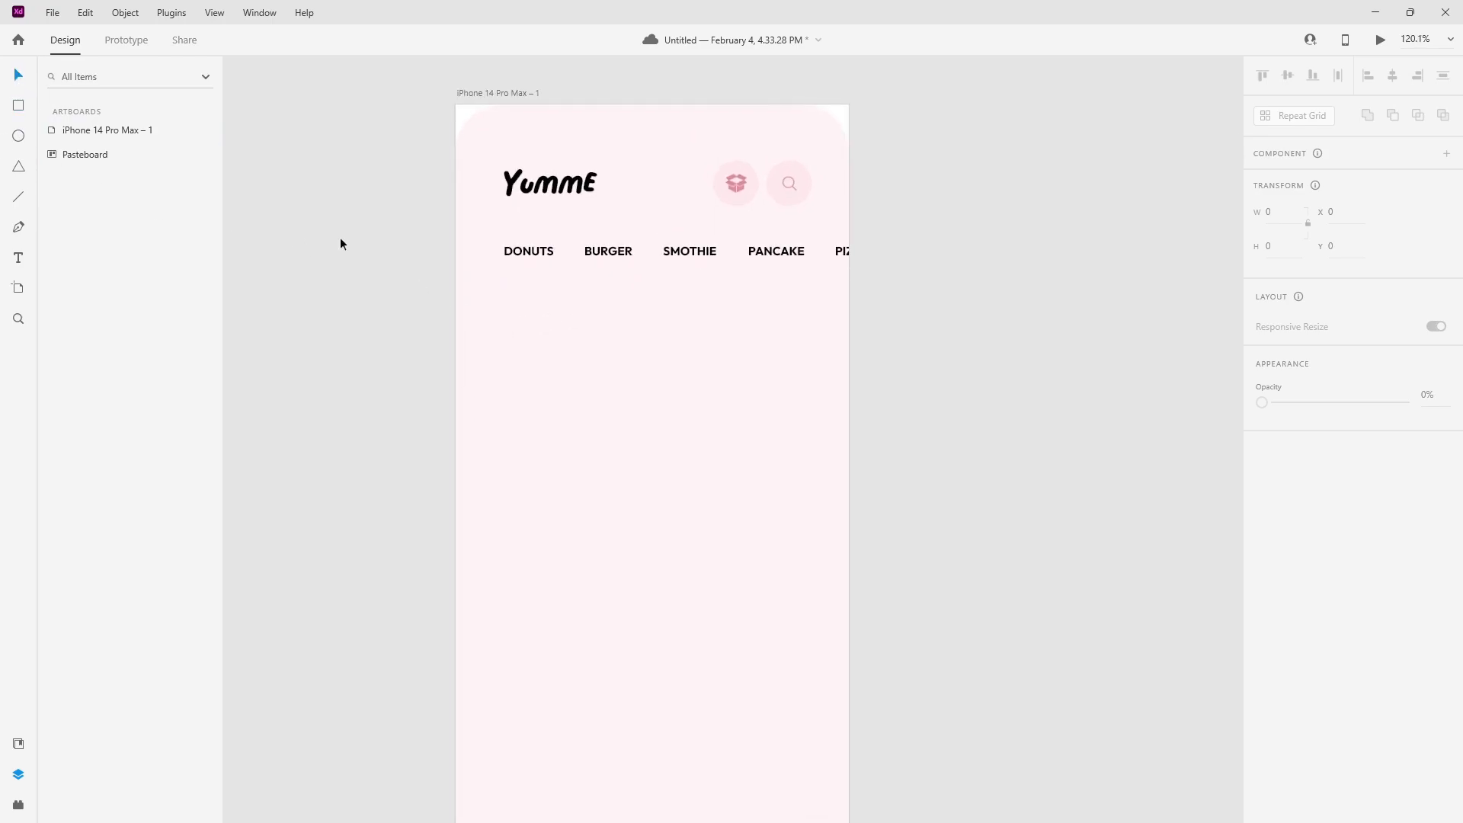
{"action": "left_click", "coordinate": [522, 252]}
{"action": "double_click", "coordinate": [526, 254]}
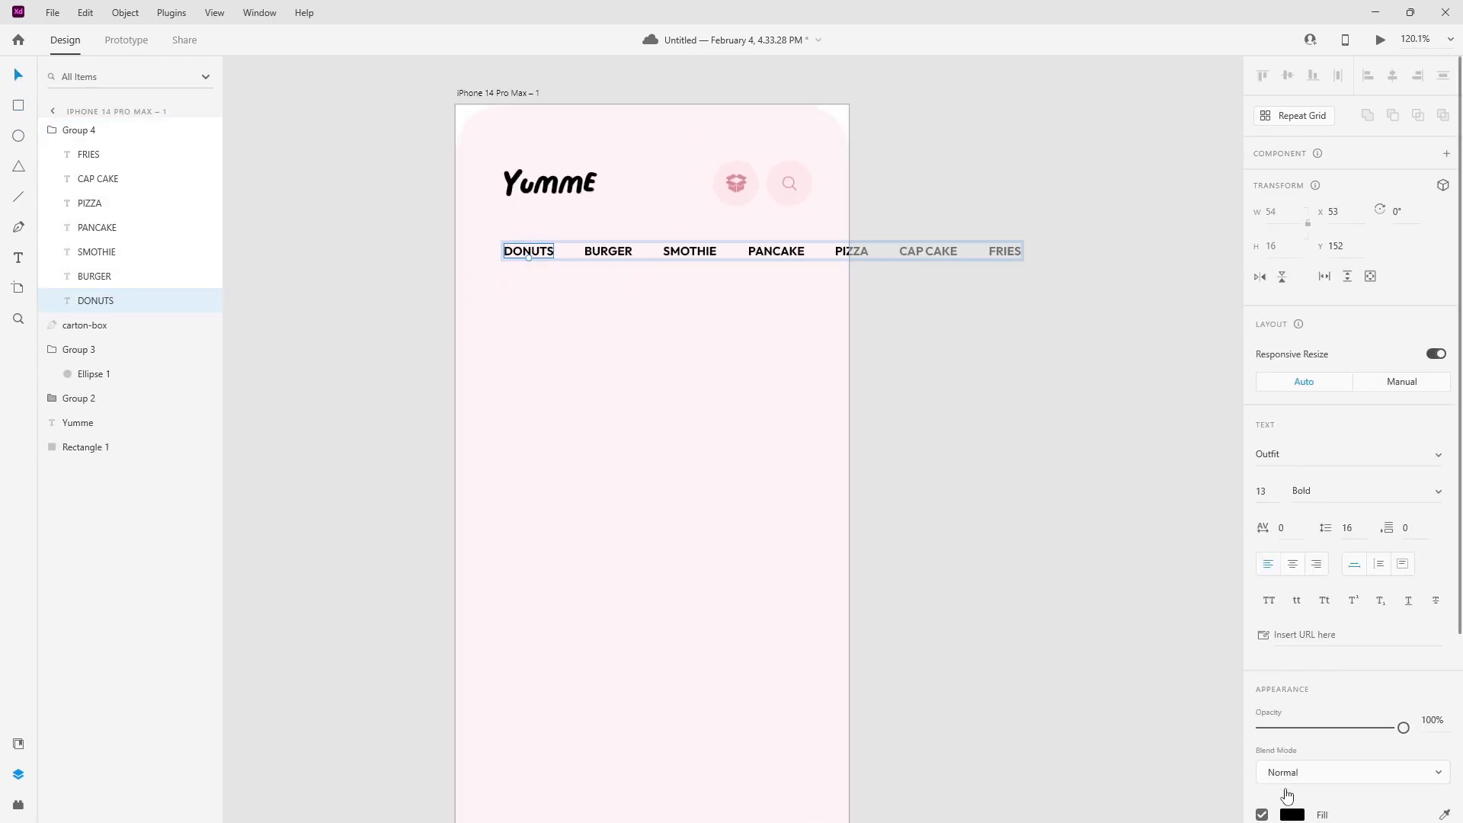
{"action": "left_click", "coordinate": [1292, 815]}
{"action": "left_click", "coordinate": [1105, 798]}
{"action": "left_click", "coordinate": [928, 474]}
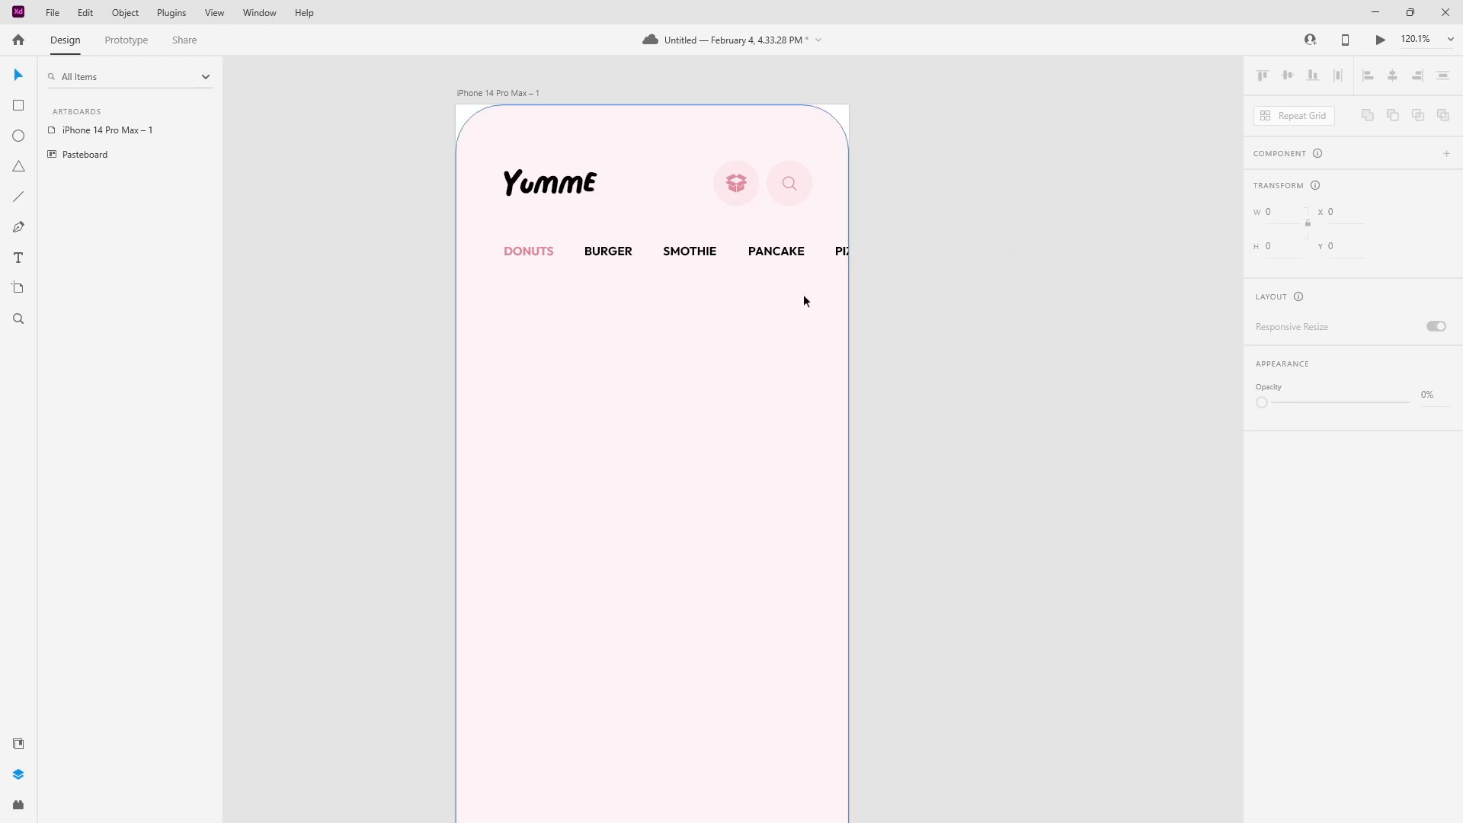
- Draw a card rectangle about 158 by 202 below the category labels and round its corners to about 33
{"action": "scroll", "coordinate": [666, 275], "scroll_direction": "up", "scroll_amount": 1}
{"action": "key", "text": "r"}
{"action": "mouse_move", "coordinate": [439, 317]}
{"action": "left_mouse_down"}
{"action": "mouse_move", "coordinate": [627, 529]}
{"action": "mouse_move", "coordinate": [629, 557]}
{"action": "left_mouse_up"}
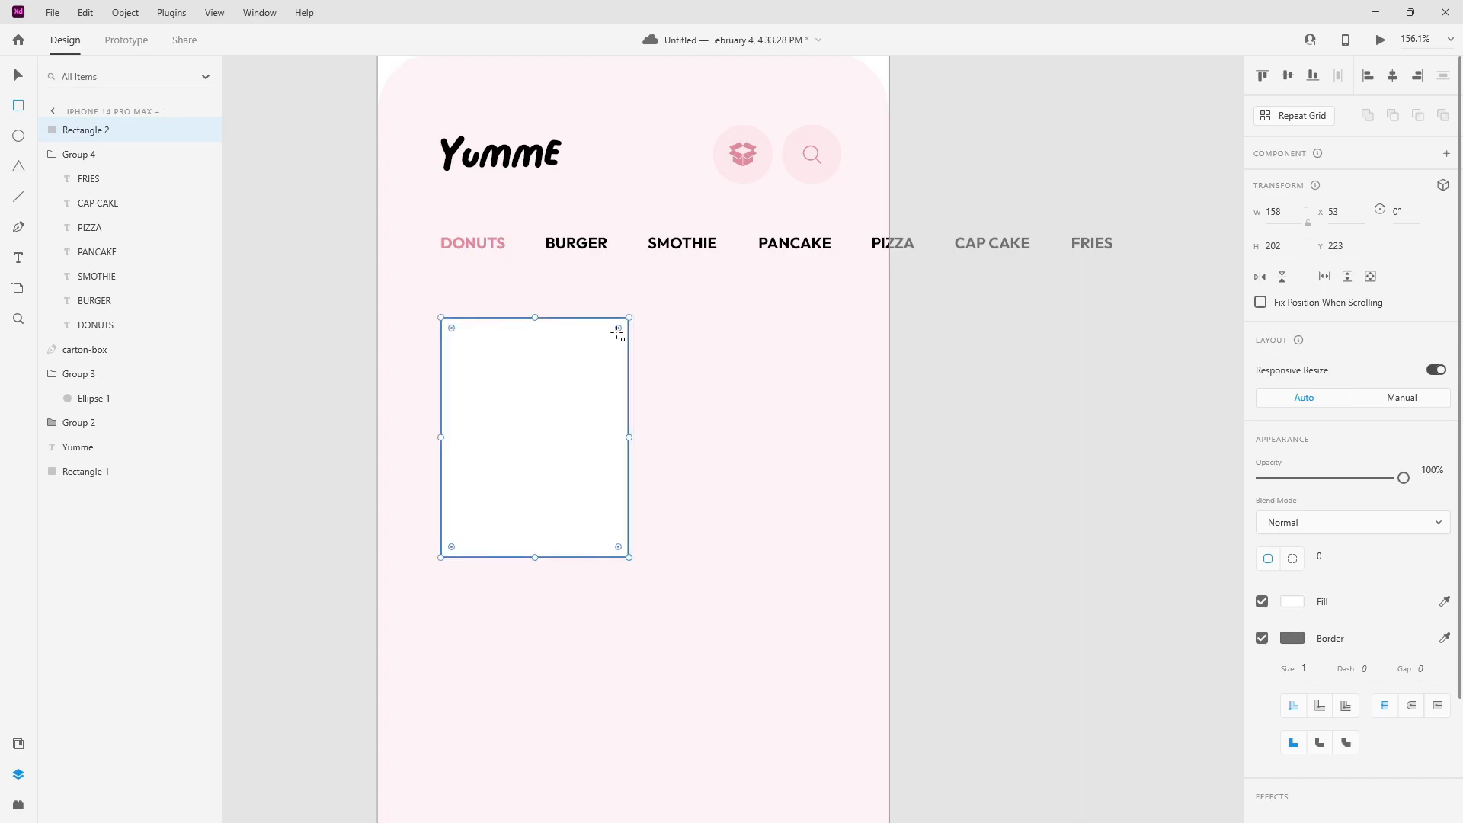
{"action": "left_click_drag", "start_coordinate": [617, 329], "coordinate": [606, 358]}
{"action": "left_click", "coordinate": [18, 75]}
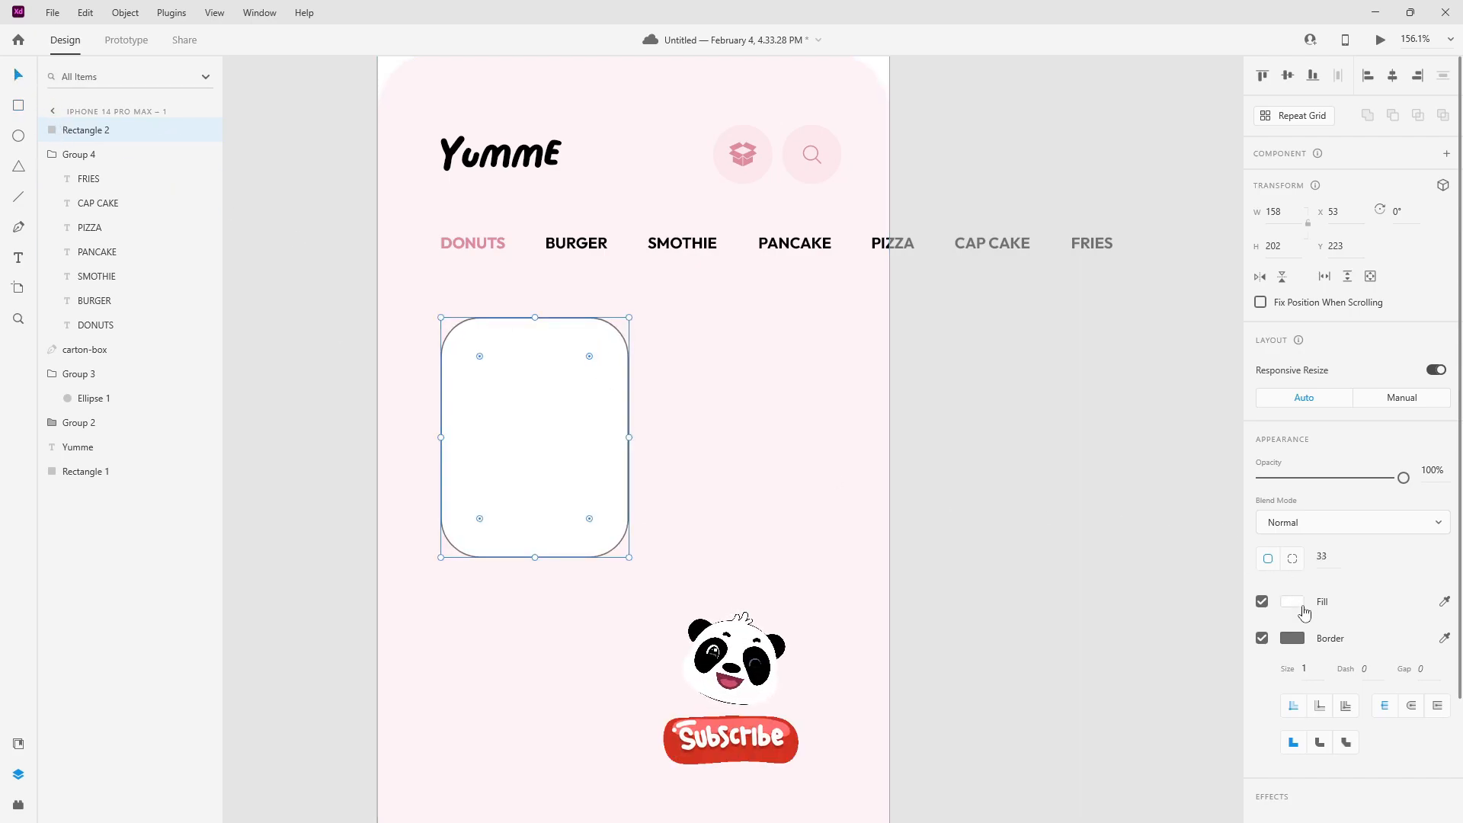
- Remove the white card's border and move the card up to Y 209, closer to the labels
{"action": "left_click", "coordinate": [1261, 638]}
{"action": "left_click_drag", "start_coordinate": [489, 459], "coordinate": [488, 445]}
{"action": "left_click", "coordinate": [1007, 512]}
{"action": "left_click_drag", "start_coordinate": [880, 498], "coordinate": [854, 482]}
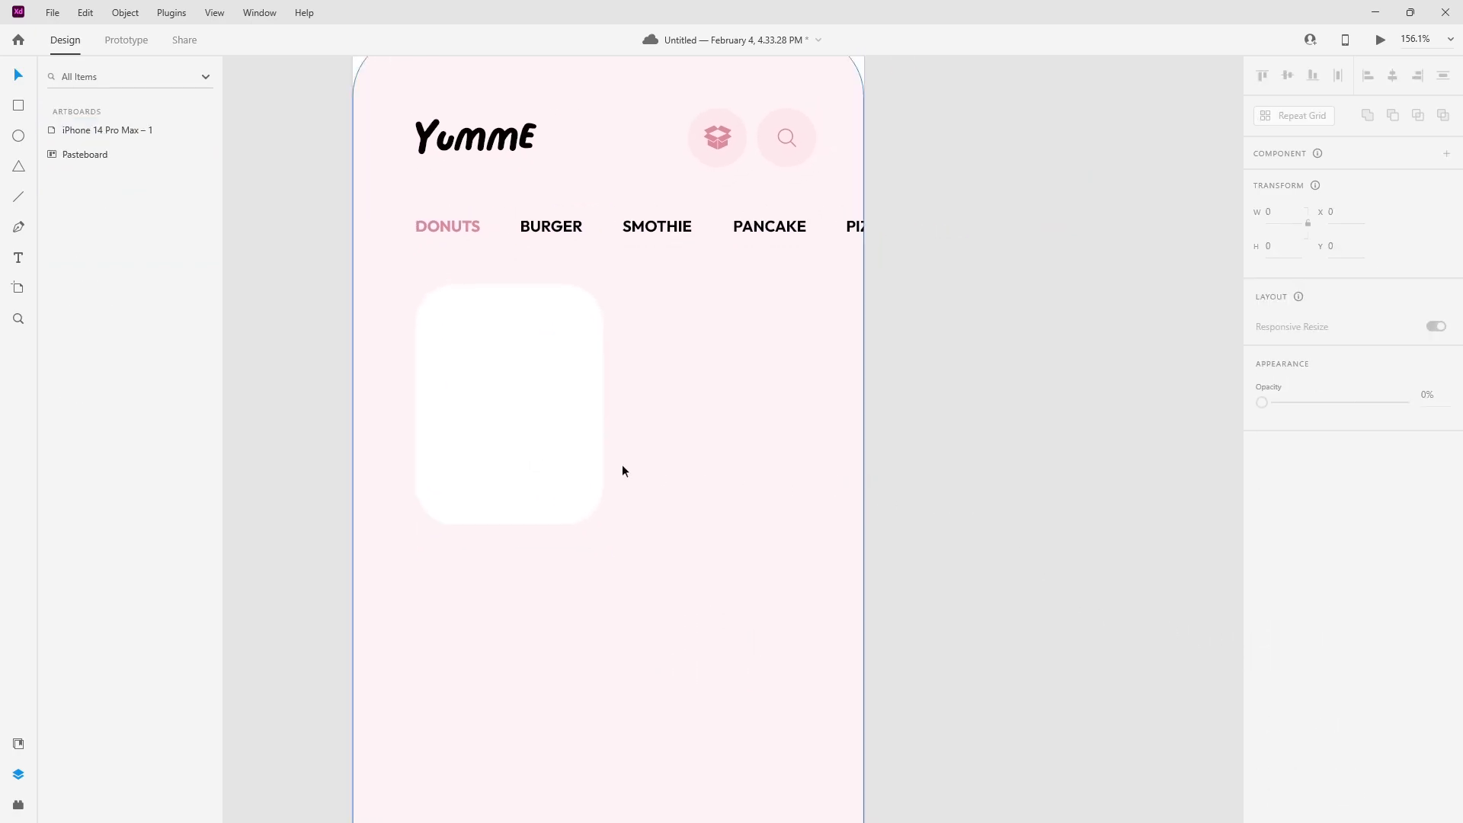
- Place the Donut8 image from the Donut folder in File Explorer onto the canvas
{"action": "left_click", "coordinate": [517, 433]}
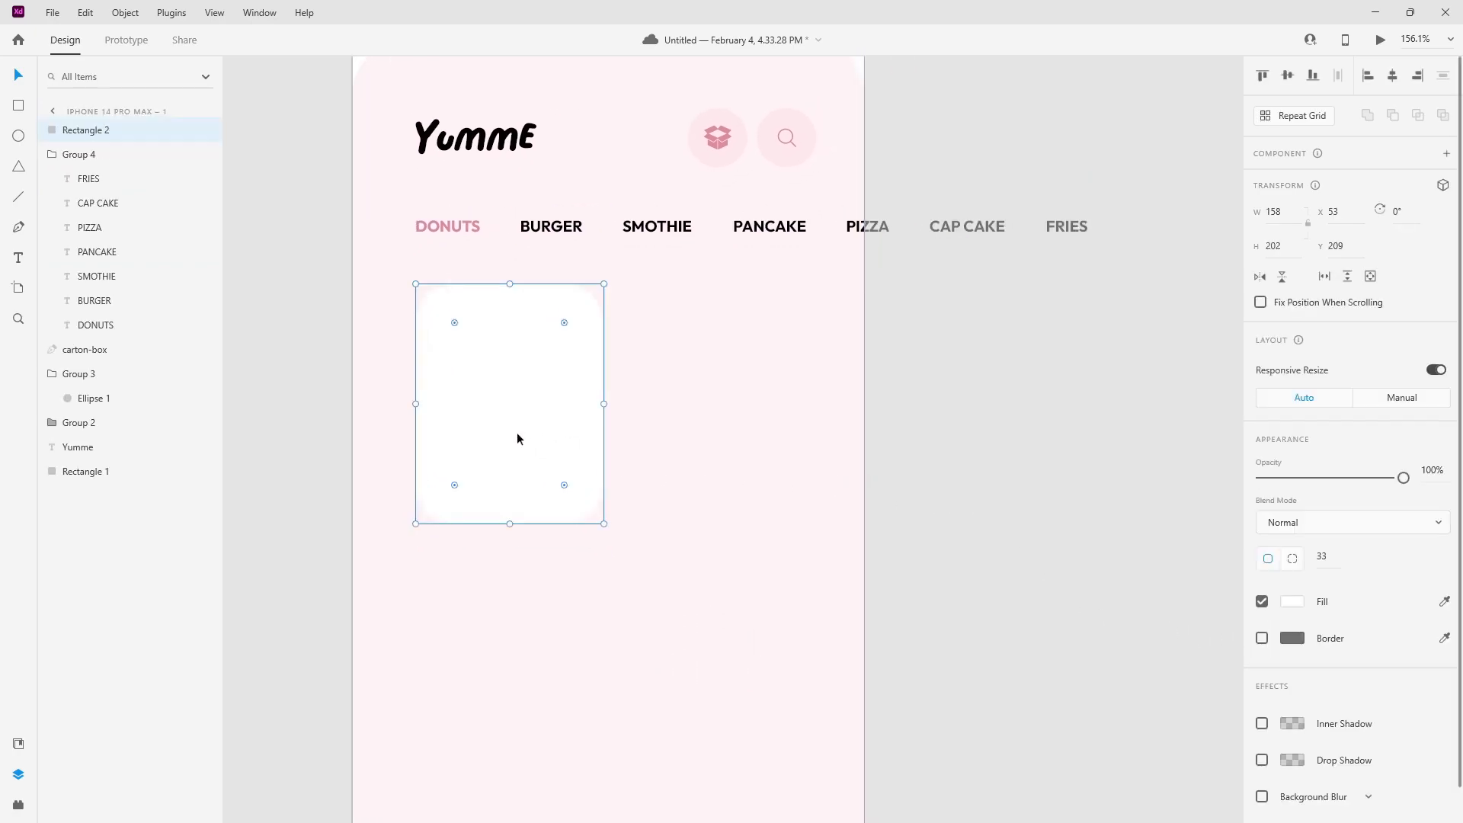
{"action": "left_click", "coordinate": [317, 670]}
{"action": "left_click", "coordinate": [214, 797]}
{"action": "left_click_drag", "start_coordinate": [556, 323], "coordinate": [1072, 376]}
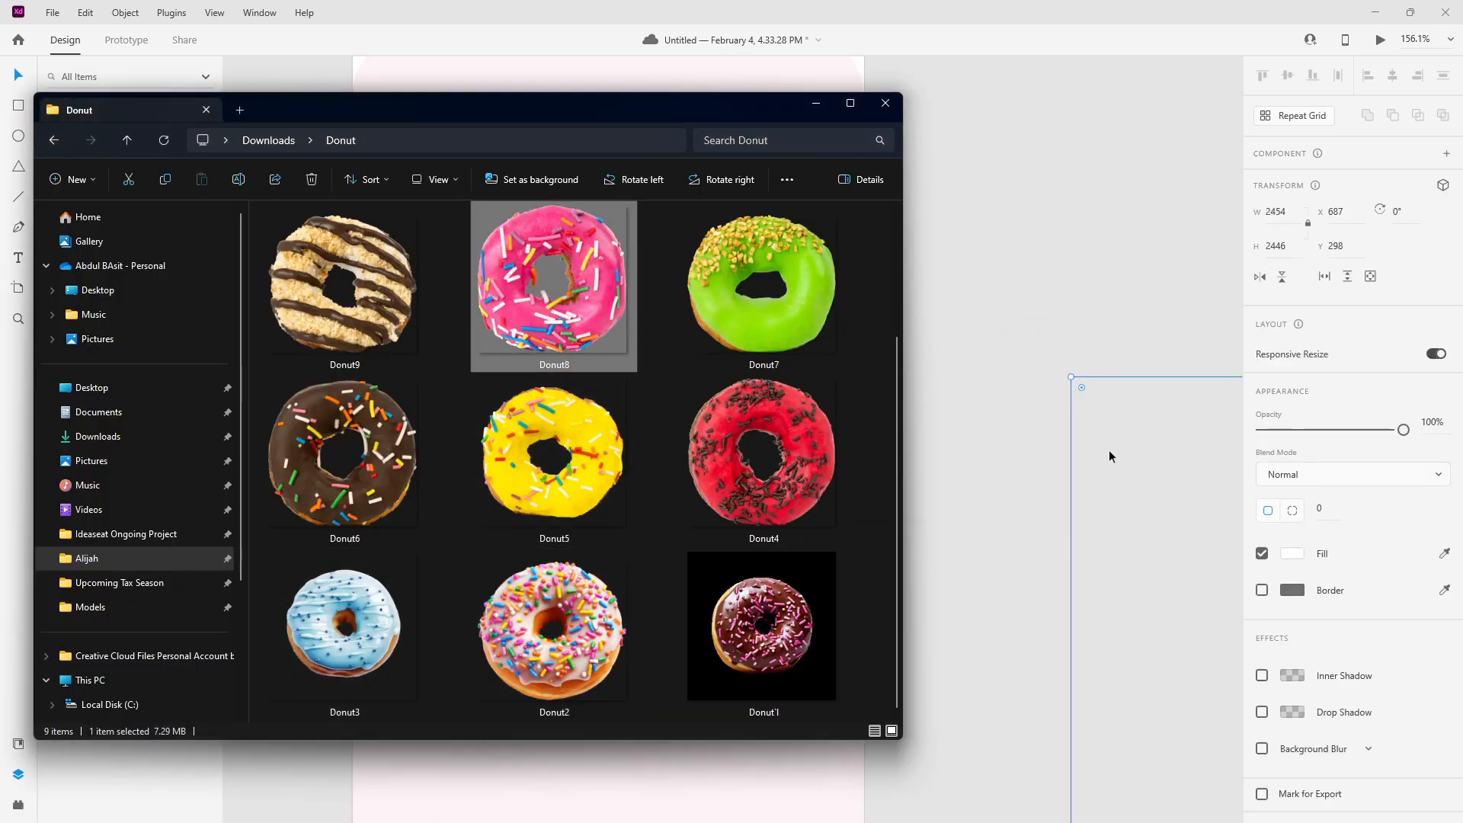
{"action": "left_click", "coordinate": [815, 103]}
- Scale the pink donut image down to about 112 by 112 and center it over the card's upper edge
{"action": "left_click_drag", "start_coordinate": [1162, 548], "coordinate": [620, 304]}
{"action": "scroll", "coordinate": [637, 320], "scroll_direction": "down", "scroll_amount": 3}
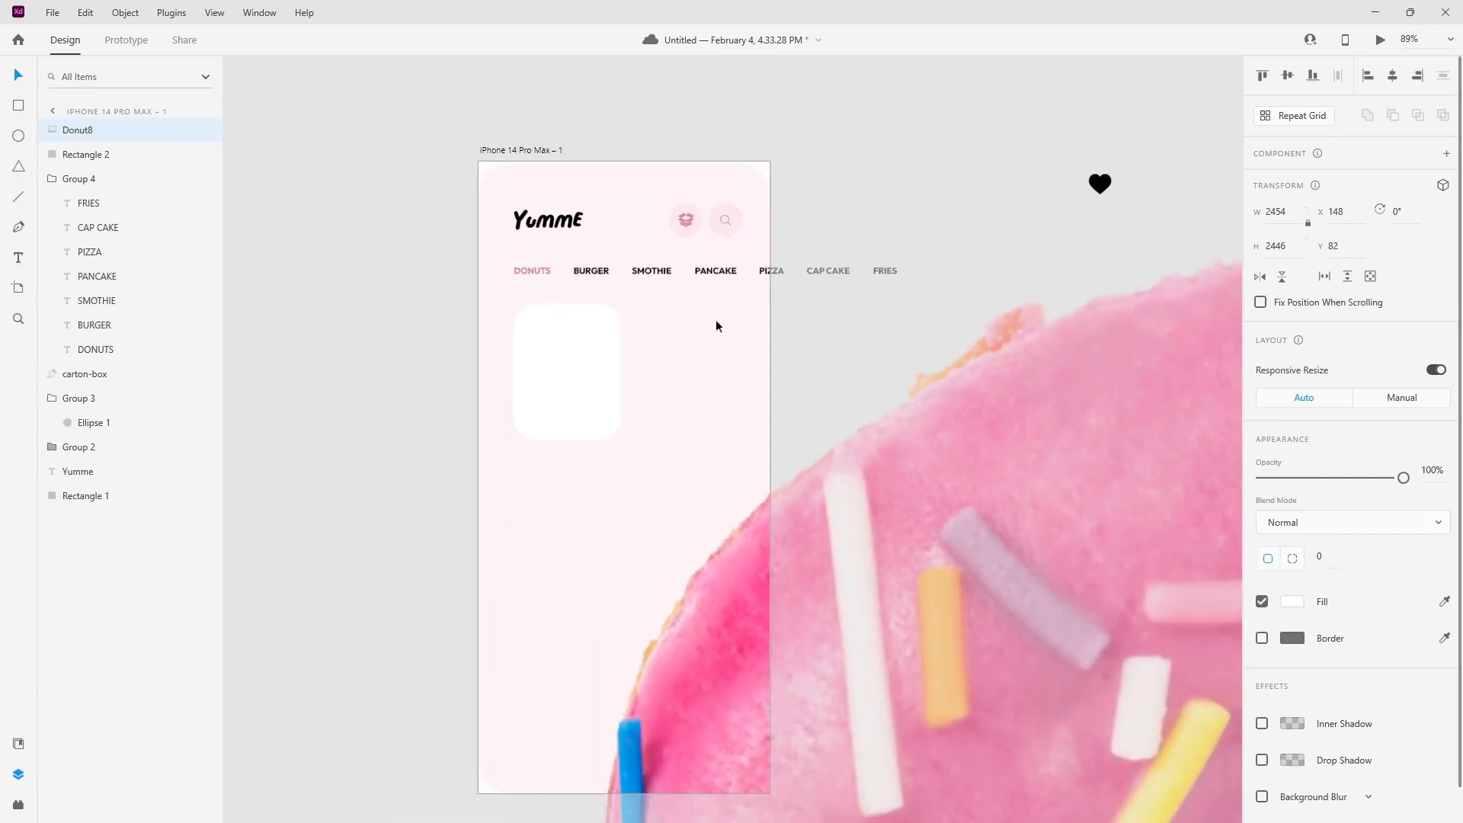
{"action": "scroll", "coordinate": [762, 347], "scroll_direction": "down", "scroll_amount": 6}
{"action": "left_click_drag", "start_coordinate": [1082, 677], "coordinate": [637, 437]}
{"action": "scroll", "coordinate": [724, 332], "scroll_direction": "up", "scroll_amount": 8}
{"action": "scroll", "coordinate": [656, 427], "scroll_direction": "up", "scroll_amount": 3}
{"action": "left_click_drag", "start_coordinate": [730, 480], "coordinate": [667, 412]}
{"action": "key", "text": "ctrl+z"}
{"action": "left_click", "coordinate": [696, 492]}
{"action": "scroll", "coordinate": [697, 493], "scroll_direction": "down", "scroll_amount": 4}
{"action": "left_click", "coordinate": [668, 468]}
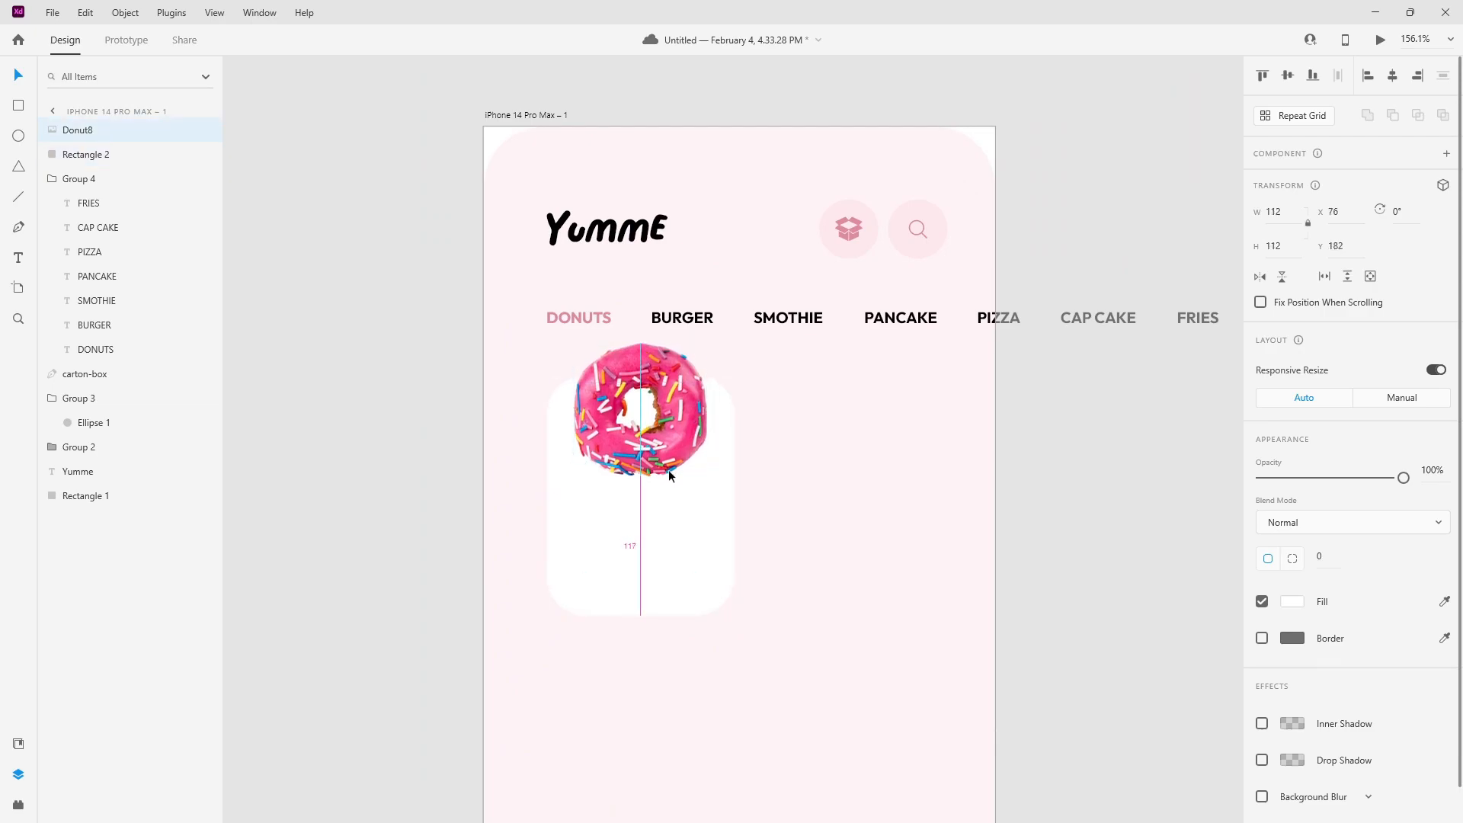
- Copy the "strawberry donut" line from the donut name list in Notepad
{"action": "left_click", "coordinate": [692, 561]}
{"action": "scroll", "coordinate": [643, 615], "scroll_direction": "up", "scroll_amount": 2}
{"action": "scroll", "coordinate": [643, 616], "scroll_direction": "up", "scroll_amount": 1}
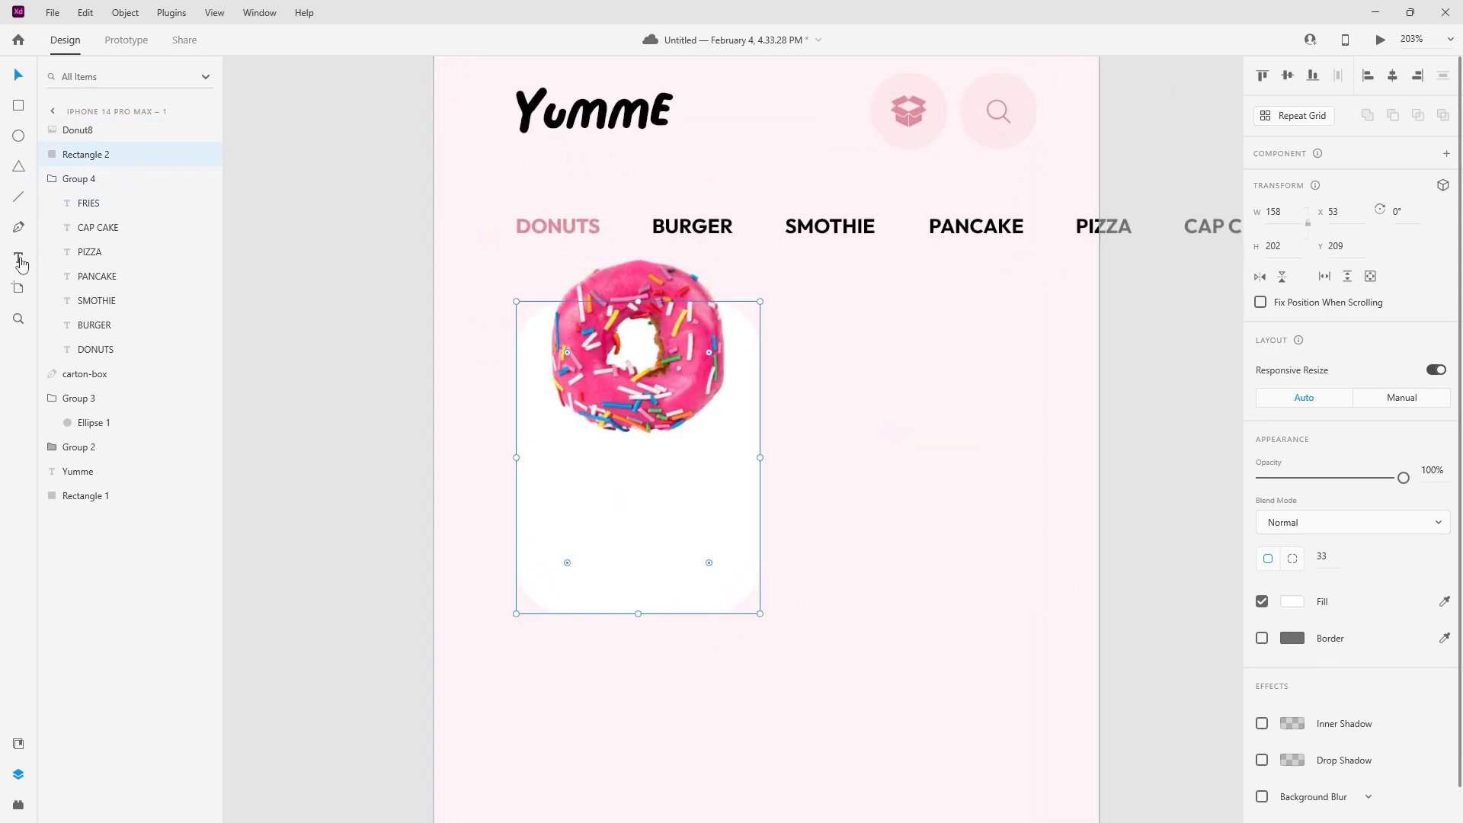
{"action": "left_click", "coordinate": [340, 809]}
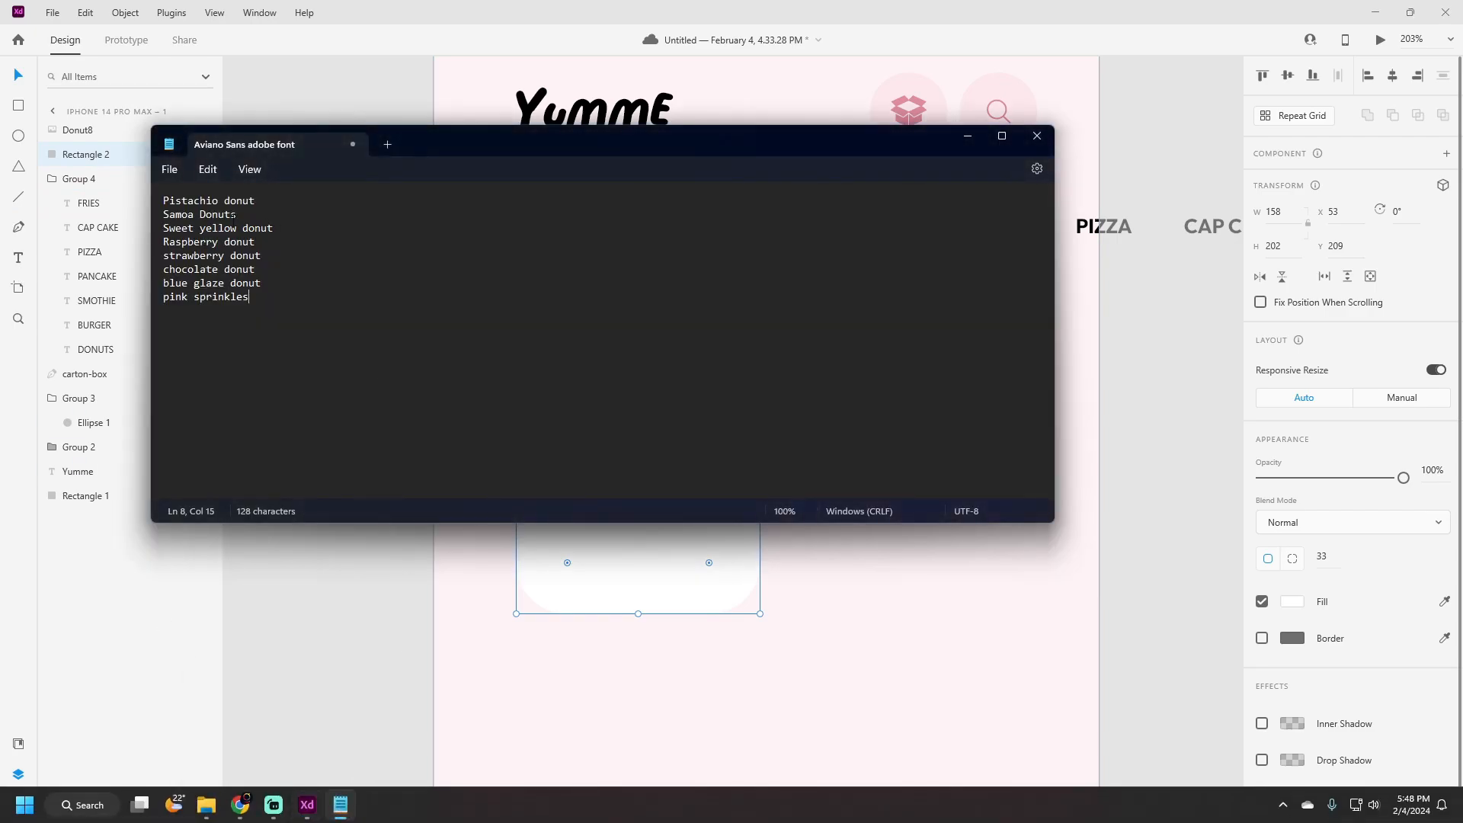
{"action": "double_click", "coordinate": [183, 241]}
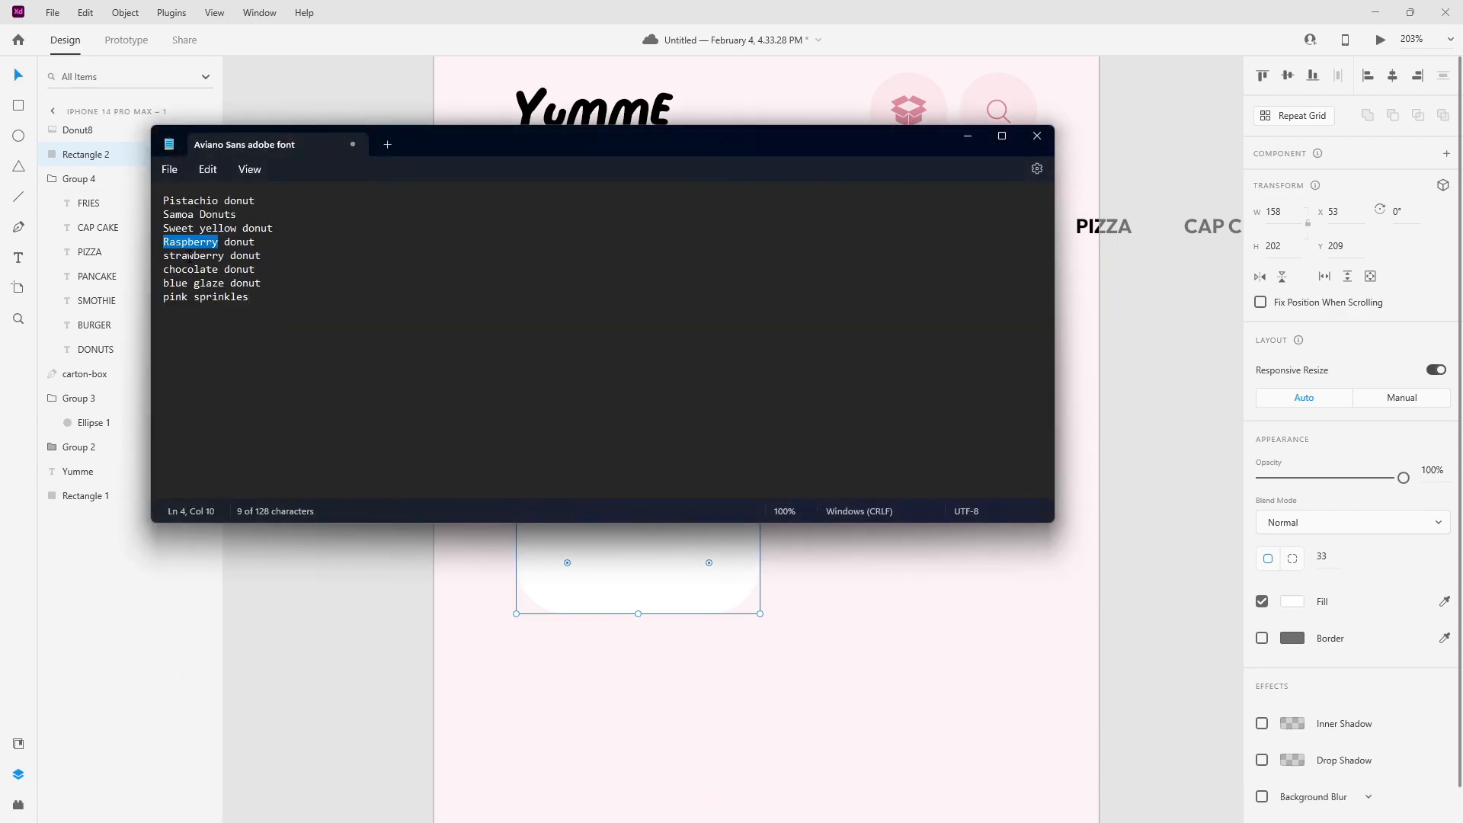
{"action": "triple_click", "coordinate": [189, 256]}
{"action": "key", "text": "ctrl+c"}
- Add a text object on the white card below the donut and paste "strawberry donut" into it
{"action": "left_click", "coordinate": [346, 613]}
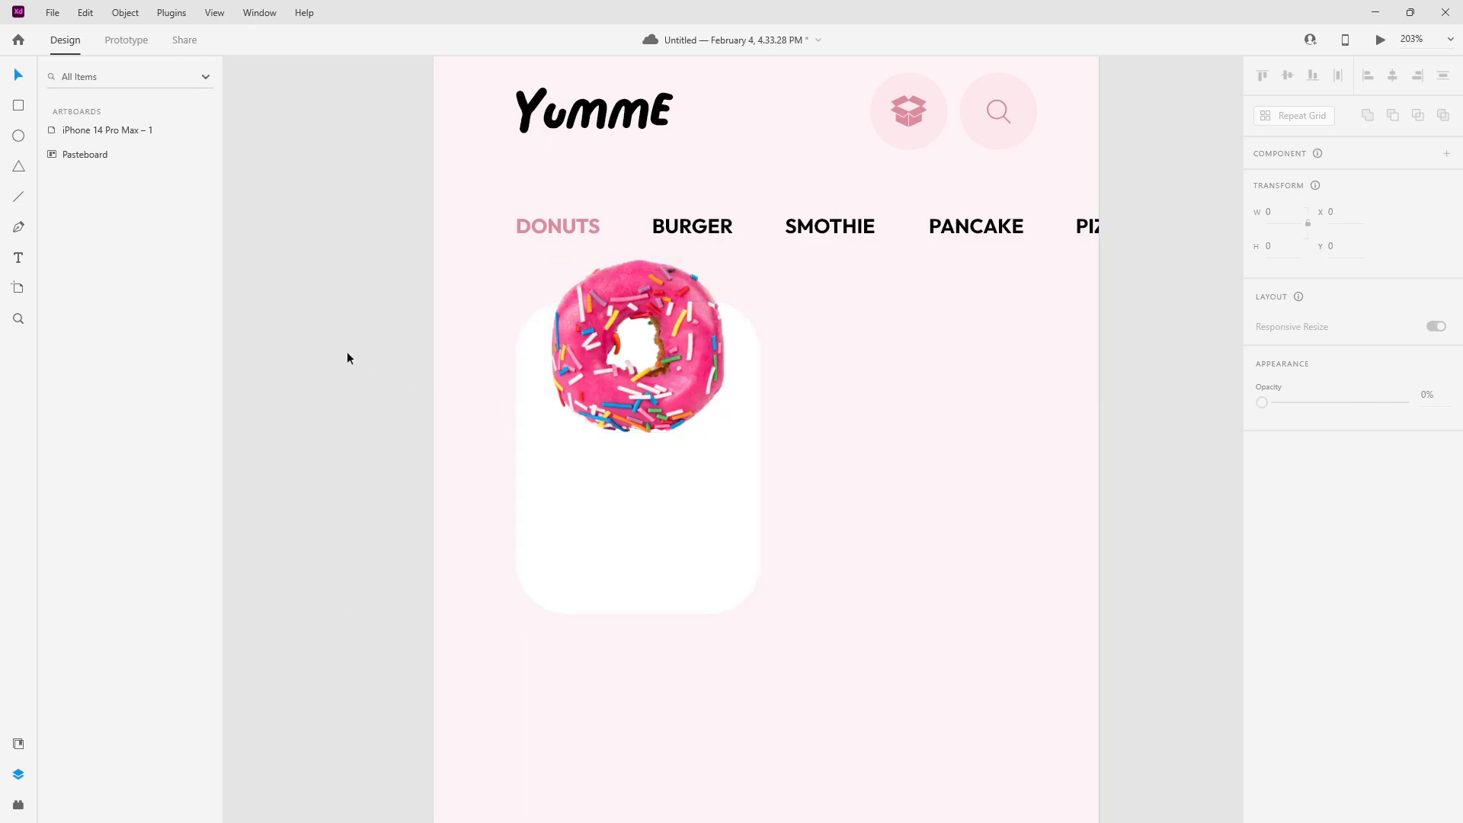
{"action": "left_click", "coordinate": [559, 490]}
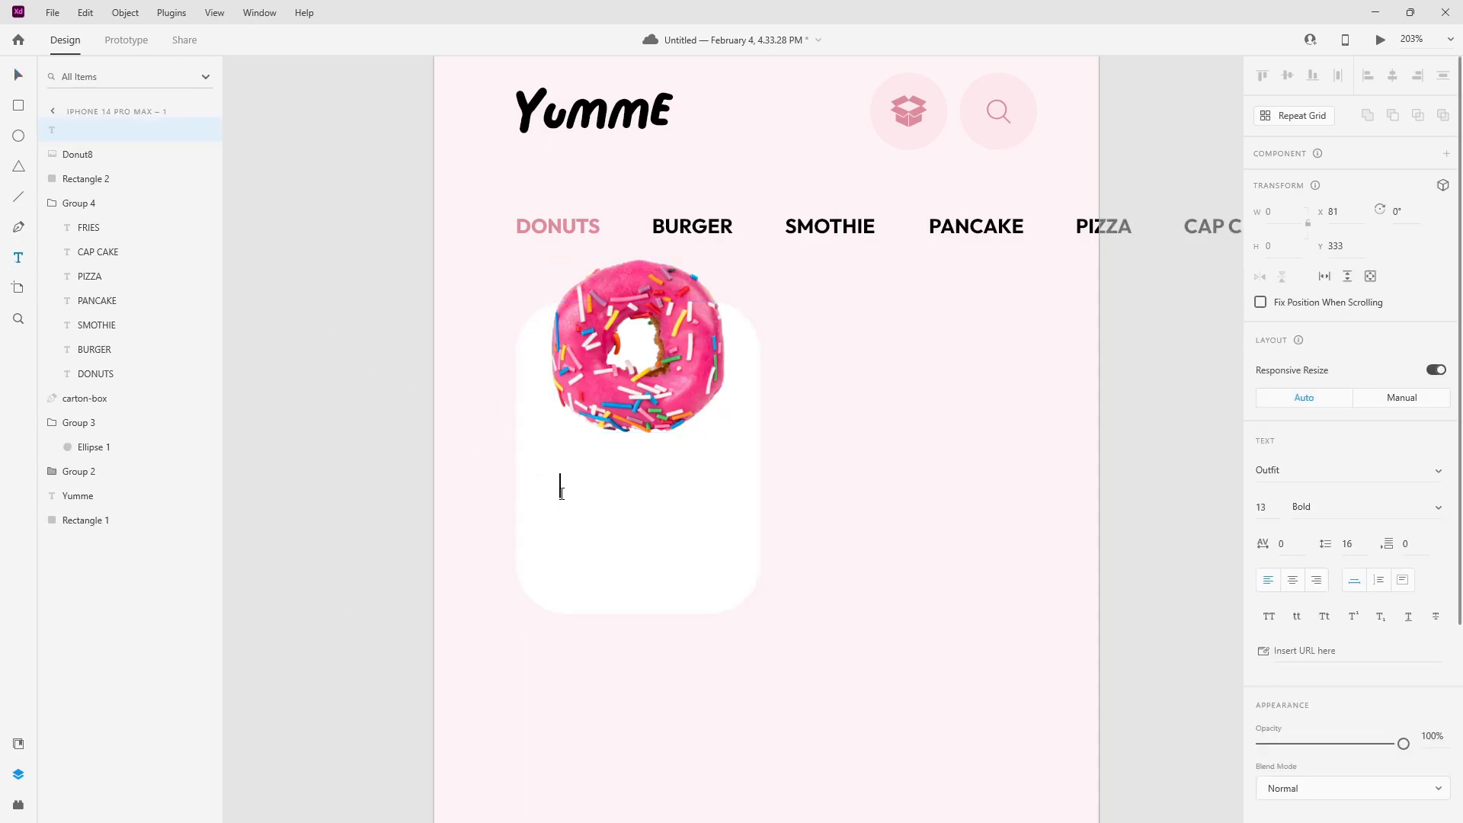
{"action": "key", "text": "ctrl+v"}
{"action": "left_click", "coordinate": [21, 76]}
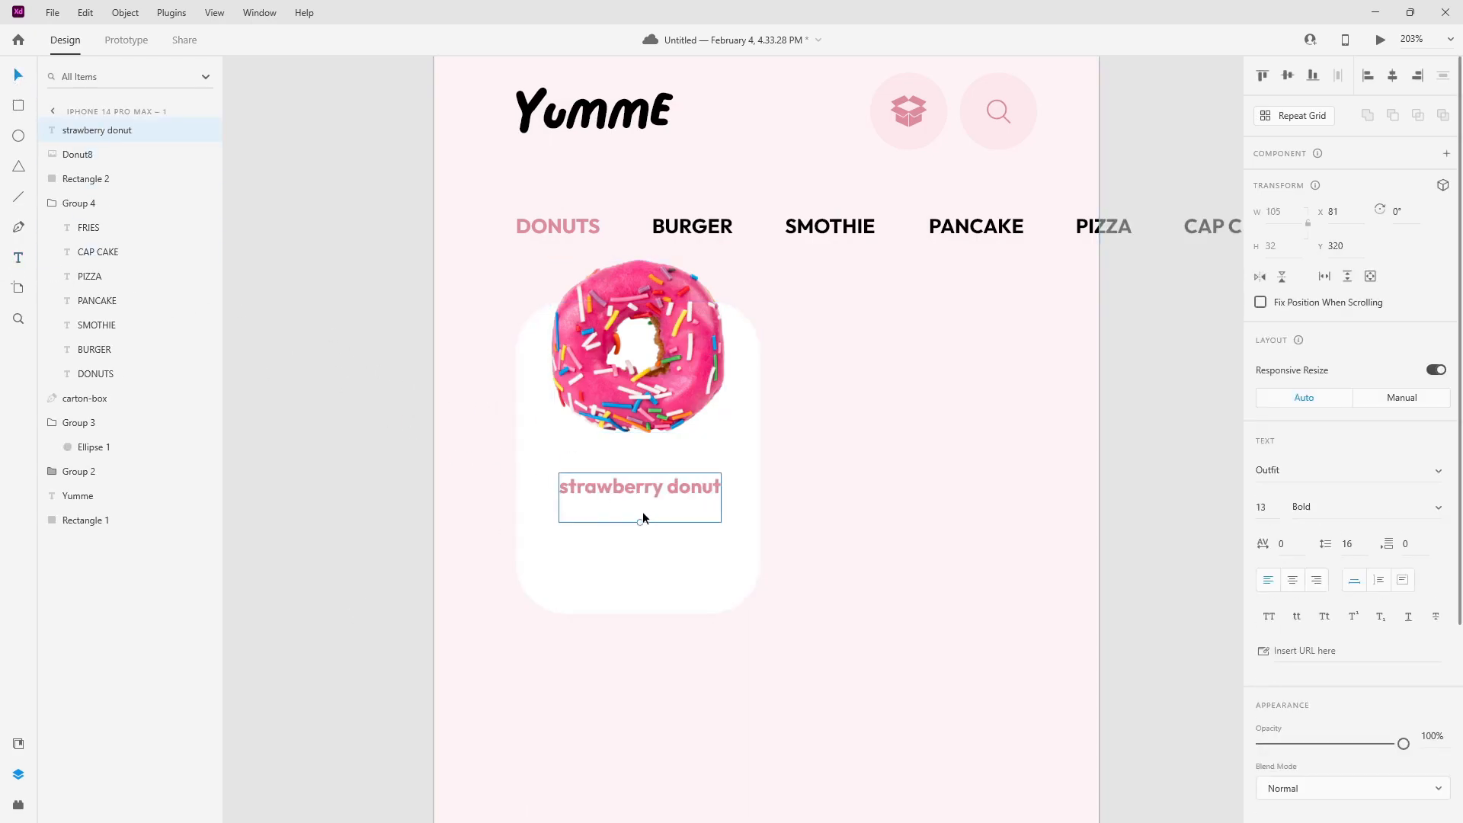
- Enlarge the donut name to size 16 and rewrite it as "Strawberry Donut" on two lines
{"action": "left_click_drag", "start_coordinate": [638, 523], "coordinate": [638, 537]}
{"action": "double_click", "coordinate": [616, 490]}
{"action": "left_click_drag", "start_coordinate": [554, 492], "coordinate": [538, 497]}
{"action": "type", "text": "S"}
{"action": "left_click_drag", "start_coordinate": [672, 490], "coordinate": [679, 492]}
{"action": "key", "text": "Return"}
{"action": "left_click_drag", "start_coordinate": [553, 521], "coordinate": [540, 524]}
{"action": "type", "text": "D"}
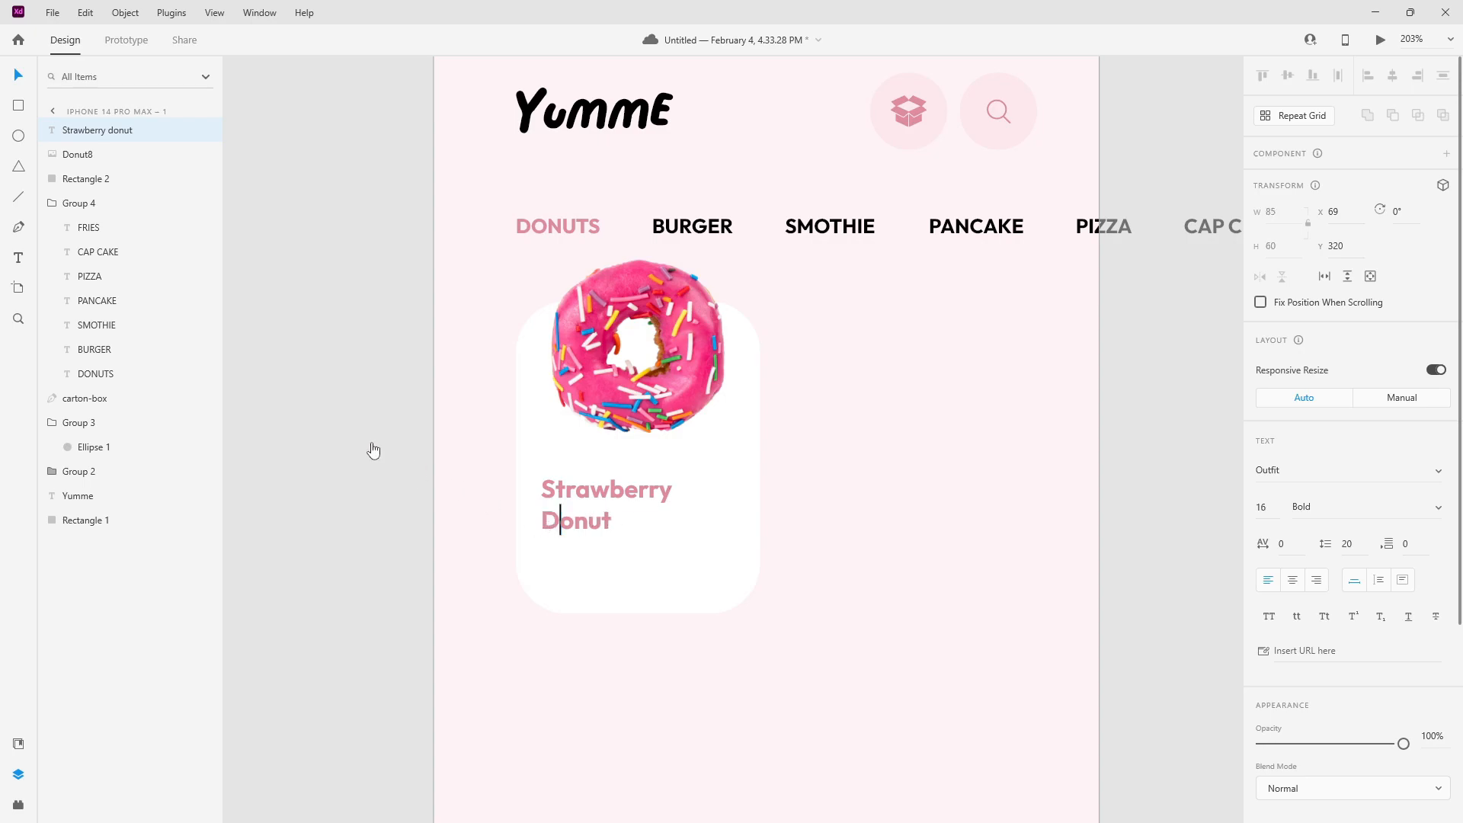
- Center-align the Strawberry Donut text and center it horizontally on the card
{"action": "left_click", "coordinate": [19, 76]}
{"action": "left_click_drag", "start_coordinate": [589, 478], "coordinate": [637, 486]}
{"action": "left_click", "coordinate": [1292, 580]}
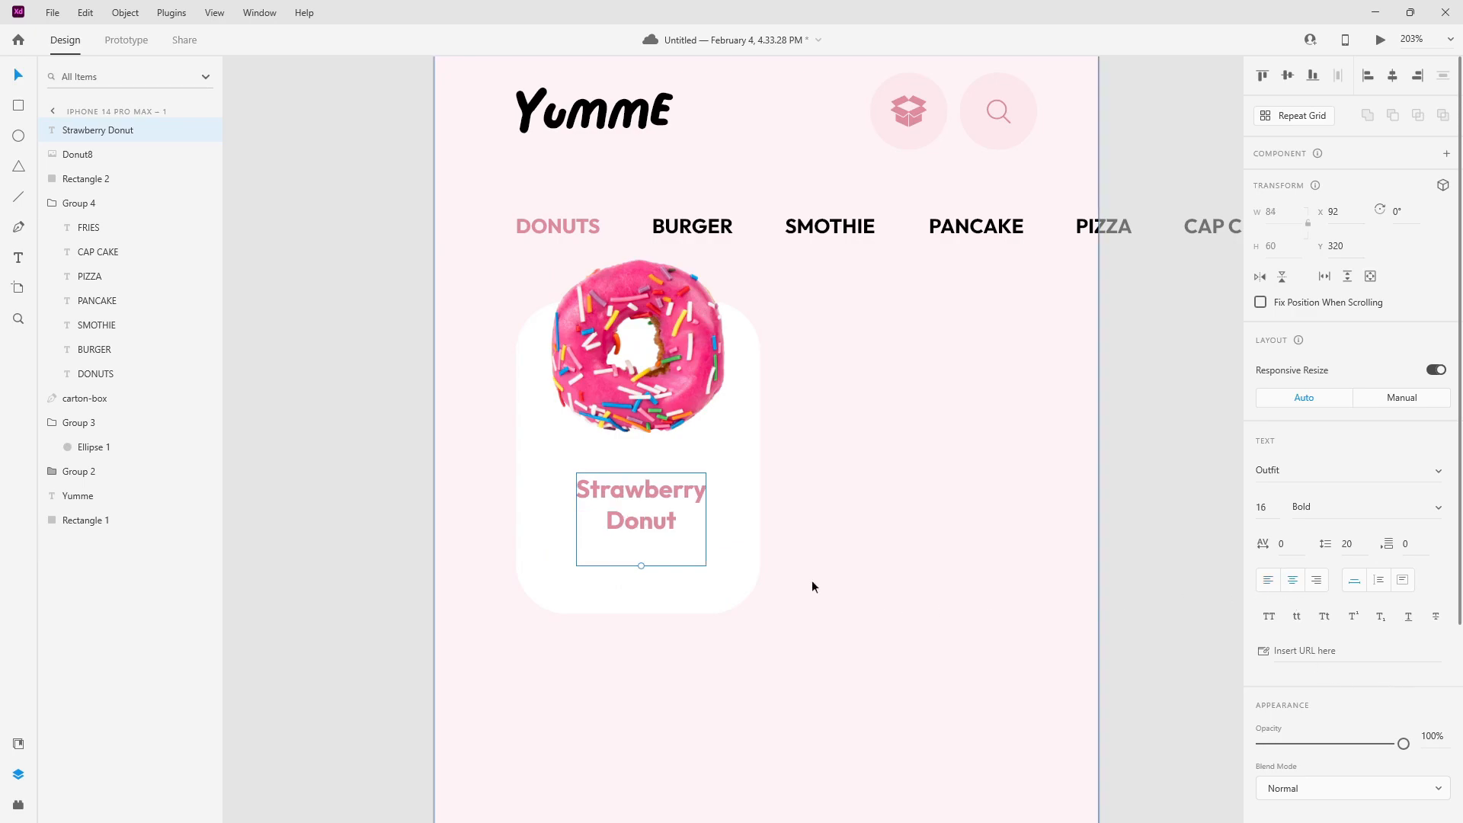
{"action": "left_click", "coordinate": [734, 488]}
{"action": "left_click", "coordinate": [1392, 75]}
{"action": "key", "text": "Escape"}
- Move the Strawberry Donut text up beneath the donut and set its size to 17 with line spacing 18
{"action": "left_click", "coordinate": [643, 504]}
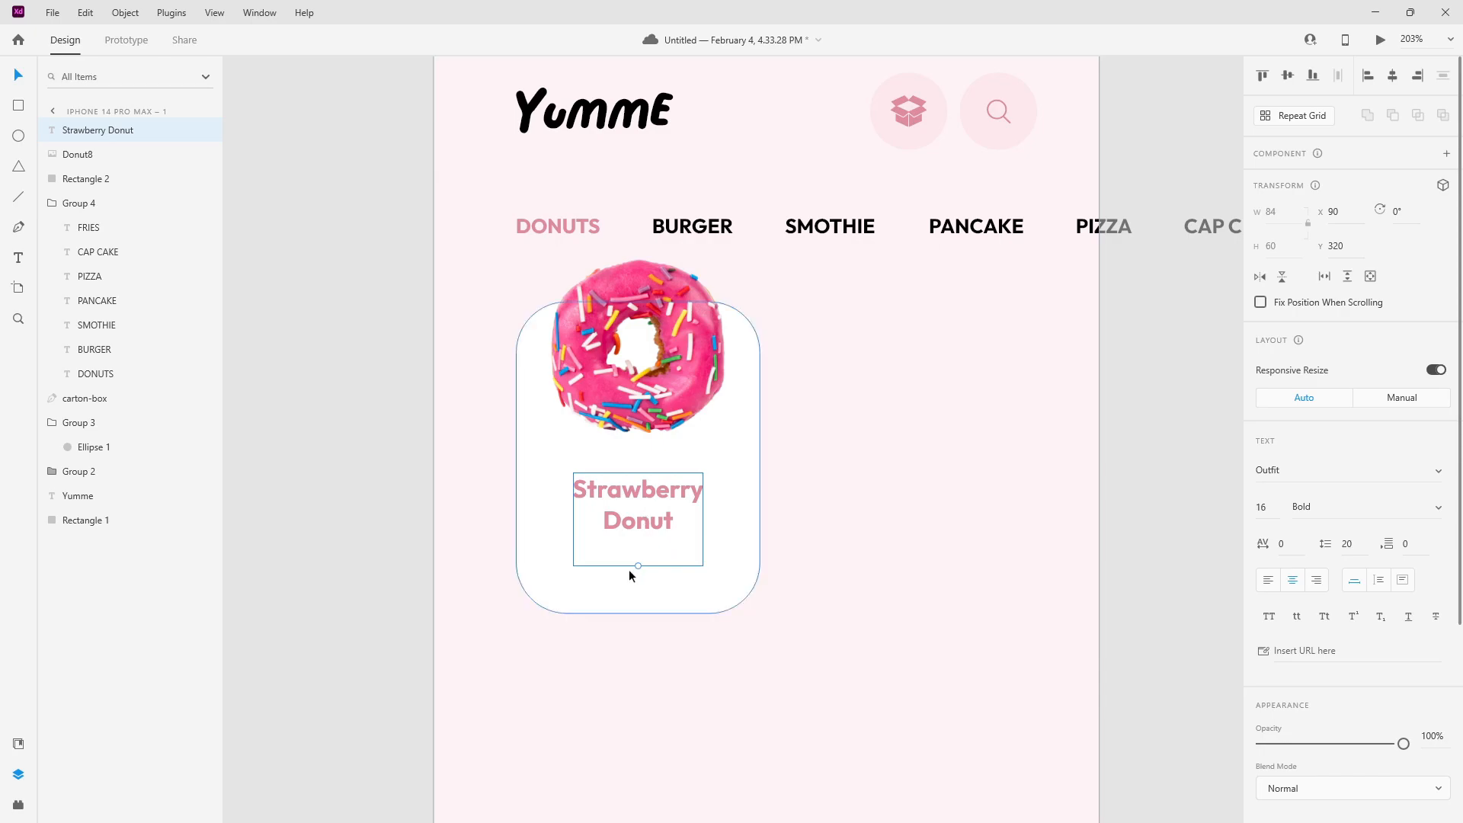
{"action": "left_click_drag", "start_coordinate": [638, 566], "coordinate": [639, 560]}
{"action": "left_click_drag", "start_coordinate": [671, 515], "coordinate": [662, 482]}
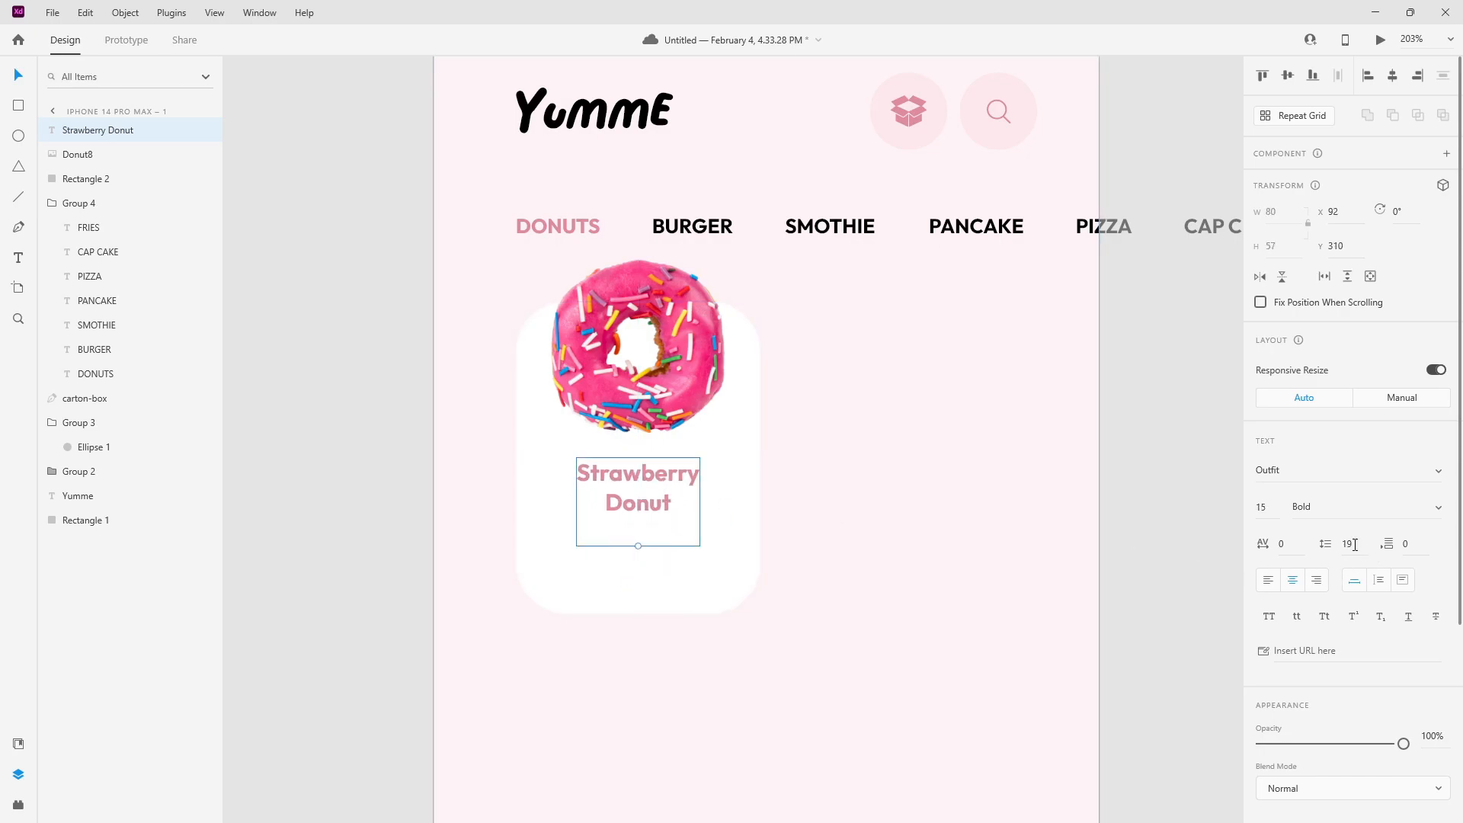
{"action": "key", "text": "Down"}
{"action": "key", "text": "Down"}
{"action": "key", "text": "Down"}
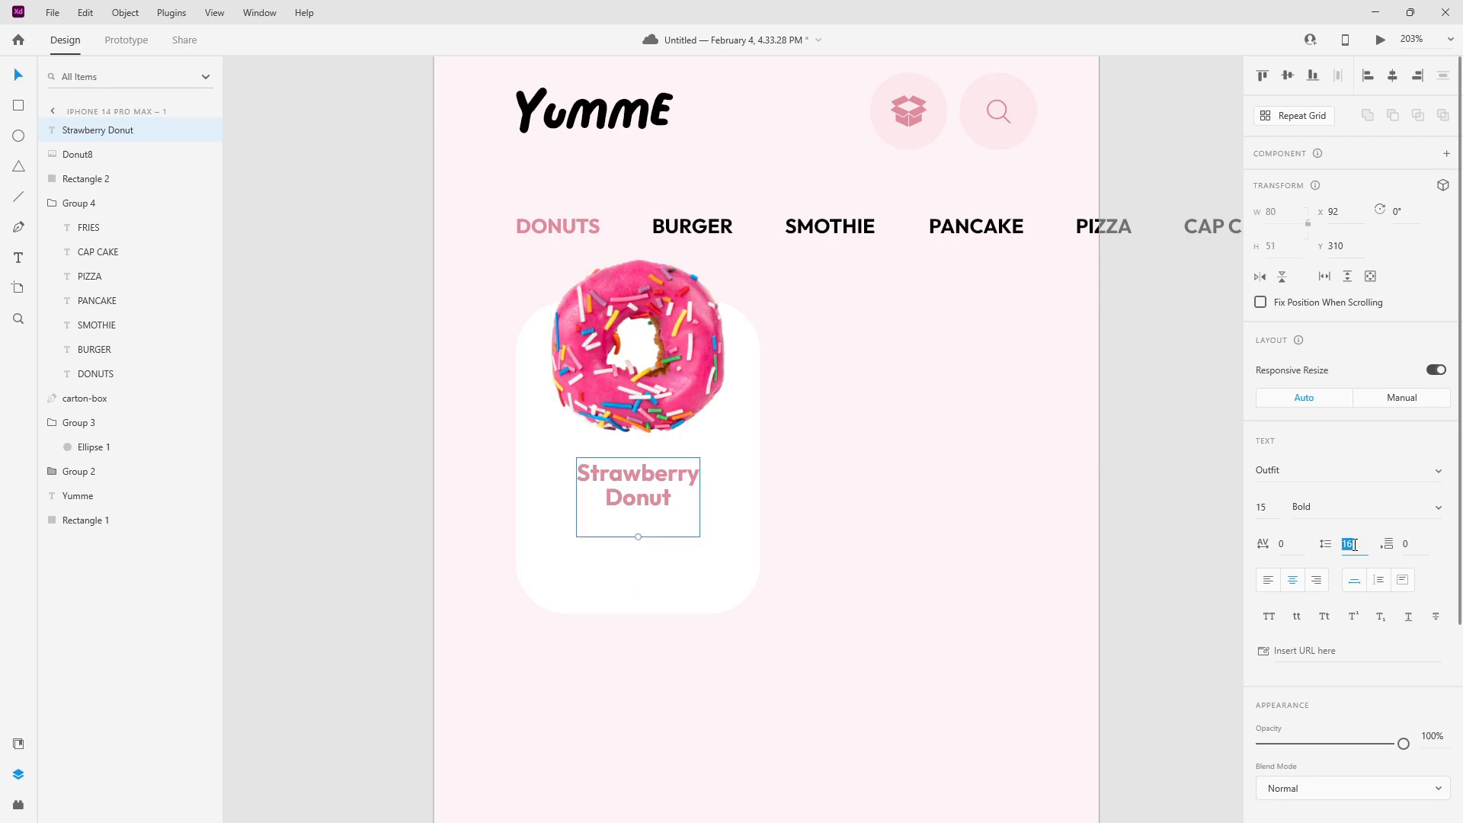
{"action": "key", "text": "Up"}
{"action": "key", "text": "Up"}
{"action": "key", "text": "Tab"}
{"action": "key", "text": "Tab"}
{"action": "key", "text": "Up"}
{"action": "key", "text": "Up"}
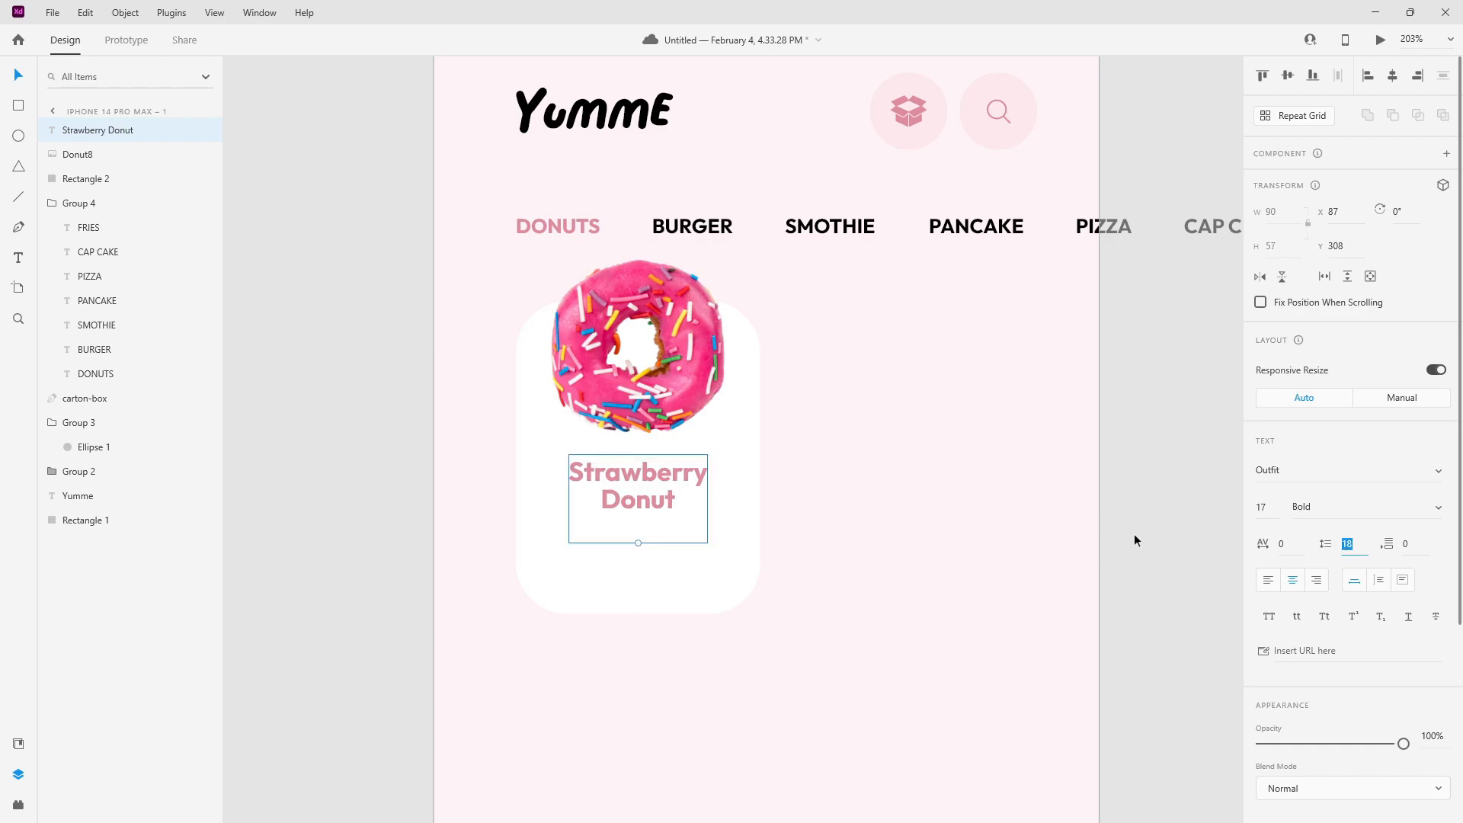
- Set the Strawberry Donut text's font weight to SemiBold after trying Medium
{"action": "left_click", "coordinate": [1440, 508]}
{"action": "left_click", "coordinate": [1326, 462]}
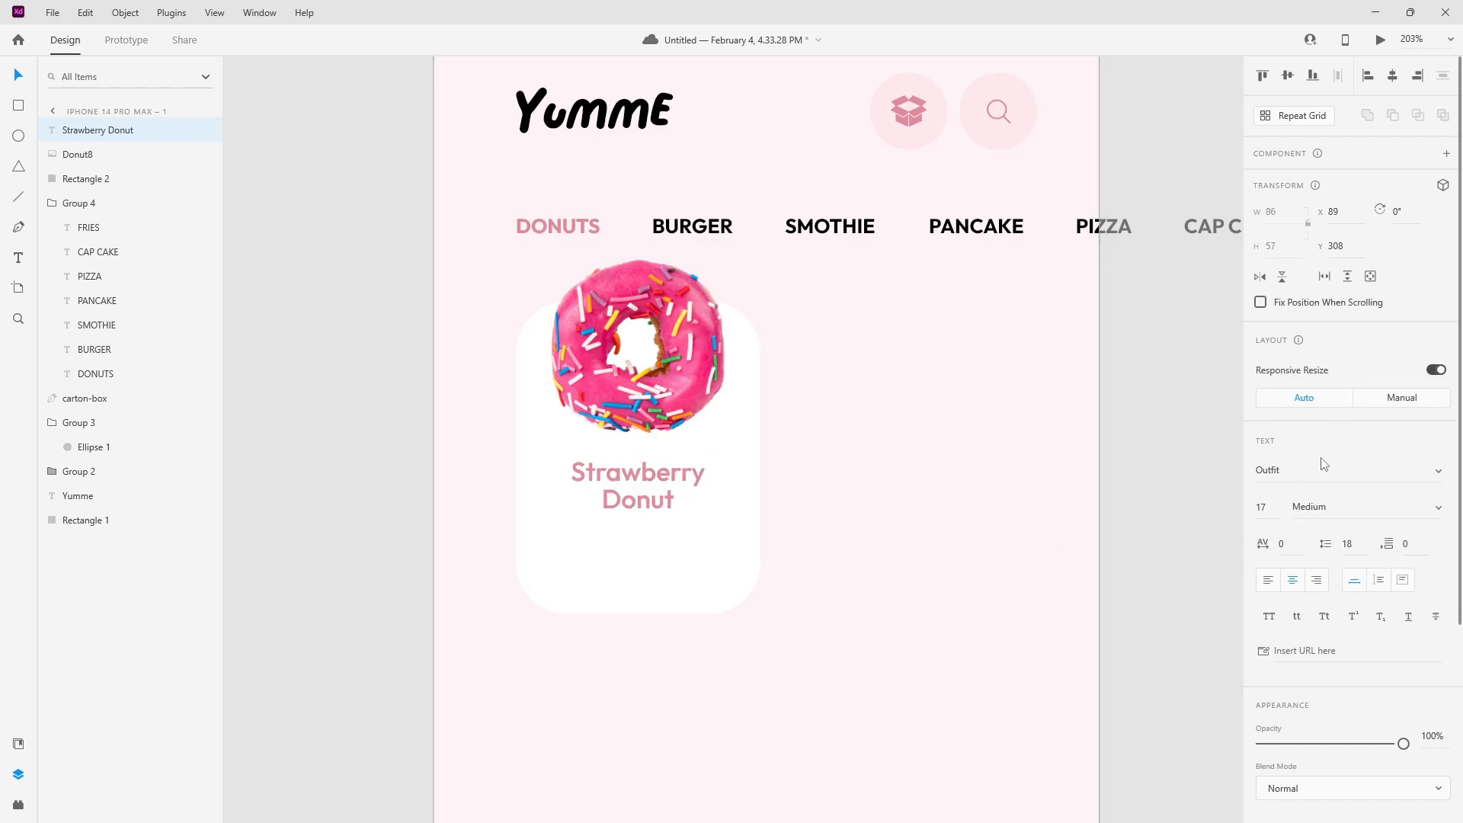
{"action": "left_click", "coordinate": [1438, 509]}
{"action": "left_click", "coordinate": [1408, 535]}
- Try a bright pink sampled from the donut image as the Strawberry Donut text's fill
{"action": "scroll", "coordinate": [1341, 674], "scroll_direction": "down", "scroll_amount": 3}
{"action": "left_click", "coordinate": [1291, 564]}
{"action": "left_click", "coordinate": [1444, 564]}
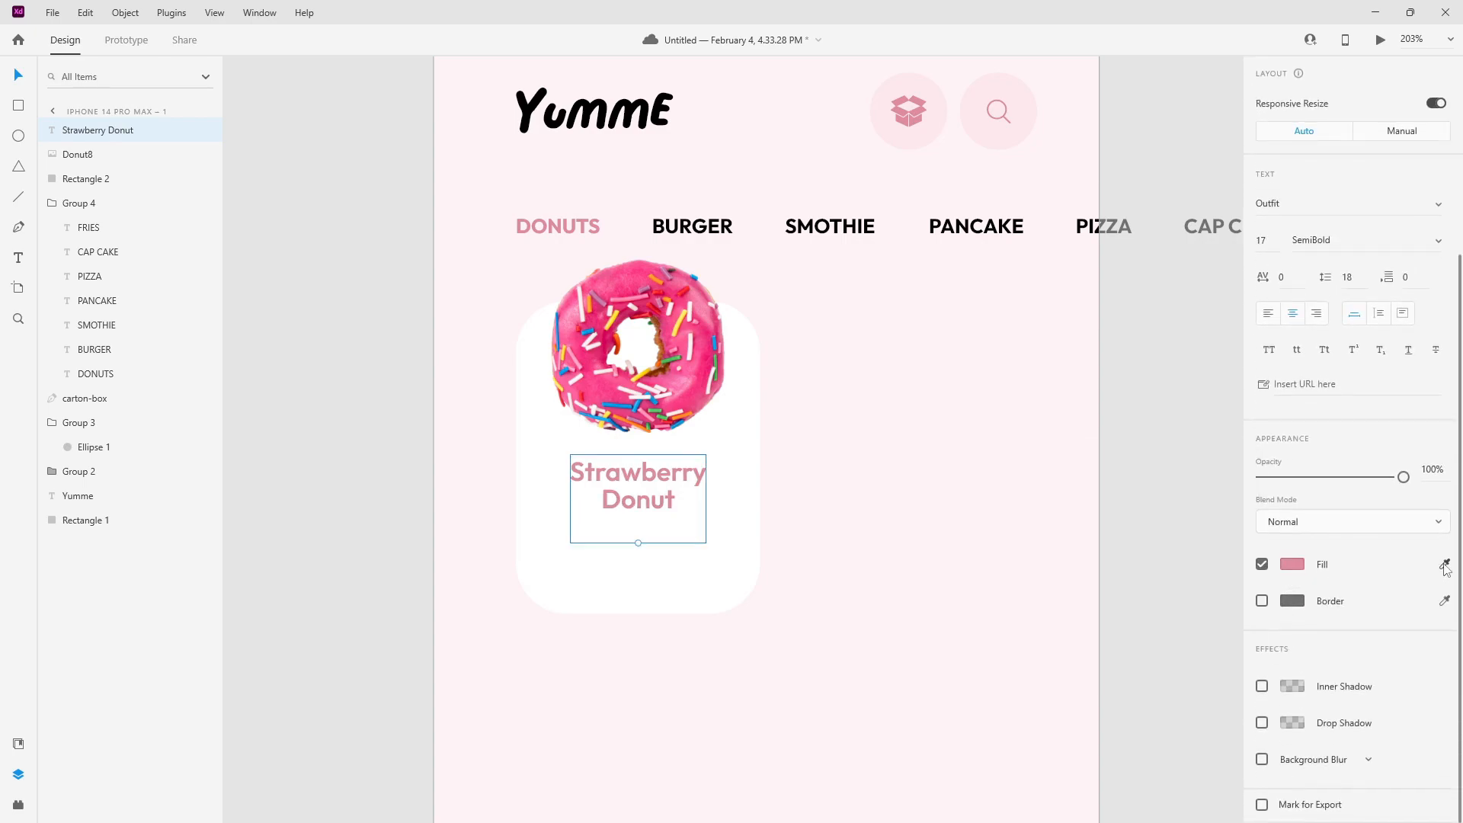
{"action": "left_click", "coordinate": [687, 395]}
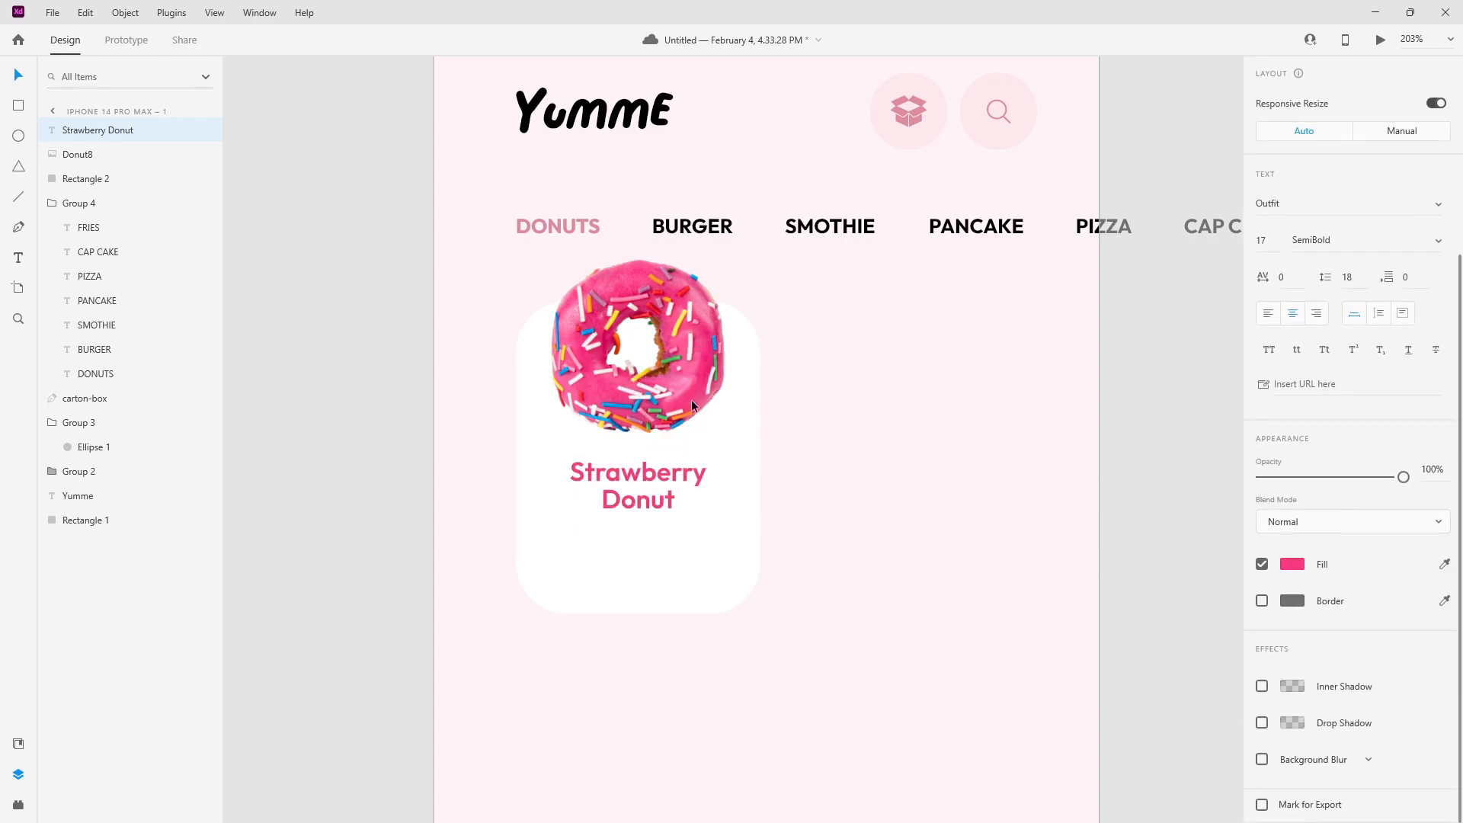
{"action": "left_click", "coordinate": [1203, 585]}
{"action": "scroll", "coordinate": [710, 451], "scroll_direction": "down", "scroll_amount": 2}
{"action": "scroll", "coordinate": [710, 455], "scroll_direction": "down", "scroll_amount": 2}
{"action": "scroll", "coordinate": [692, 406], "scroll_direction": "up", "scroll_amount": 2}
{"action": "scroll", "coordinate": [692, 412], "scroll_direction": "up", "scroll_amount": 1}
{"action": "scroll", "coordinate": [692, 407], "scroll_direction": "up", "scroll_amount": 1}
- Draw a button rectangle about 97 by 35 below the donut name and center it on the card
{"action": "left_click", "coordinate": [693, 412]}
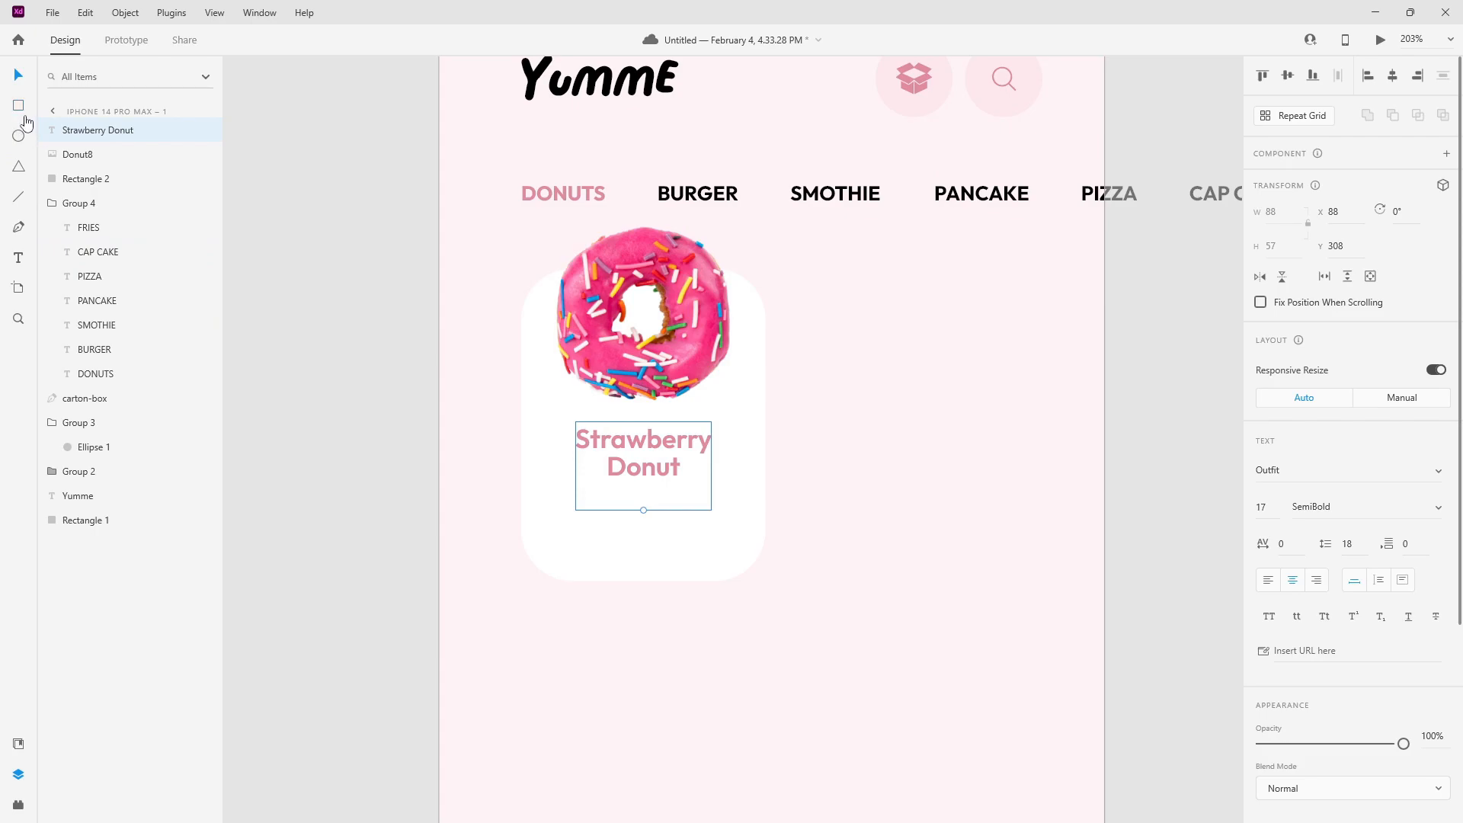
{"action": "mouse_move", "coordinate": [575, 523]}
{"action": "left_mouse_down"}
{"action": "mouse_move", "coordinate": [721, 591]}
{"action": "mouse_move", "coordinate": [725, 576]}
{"action": "mouse_move", "coordinate": [670, 537]}
{"action": "left_mouse_up"}
{"action": "left_click", "coordinate": [18, 74]}
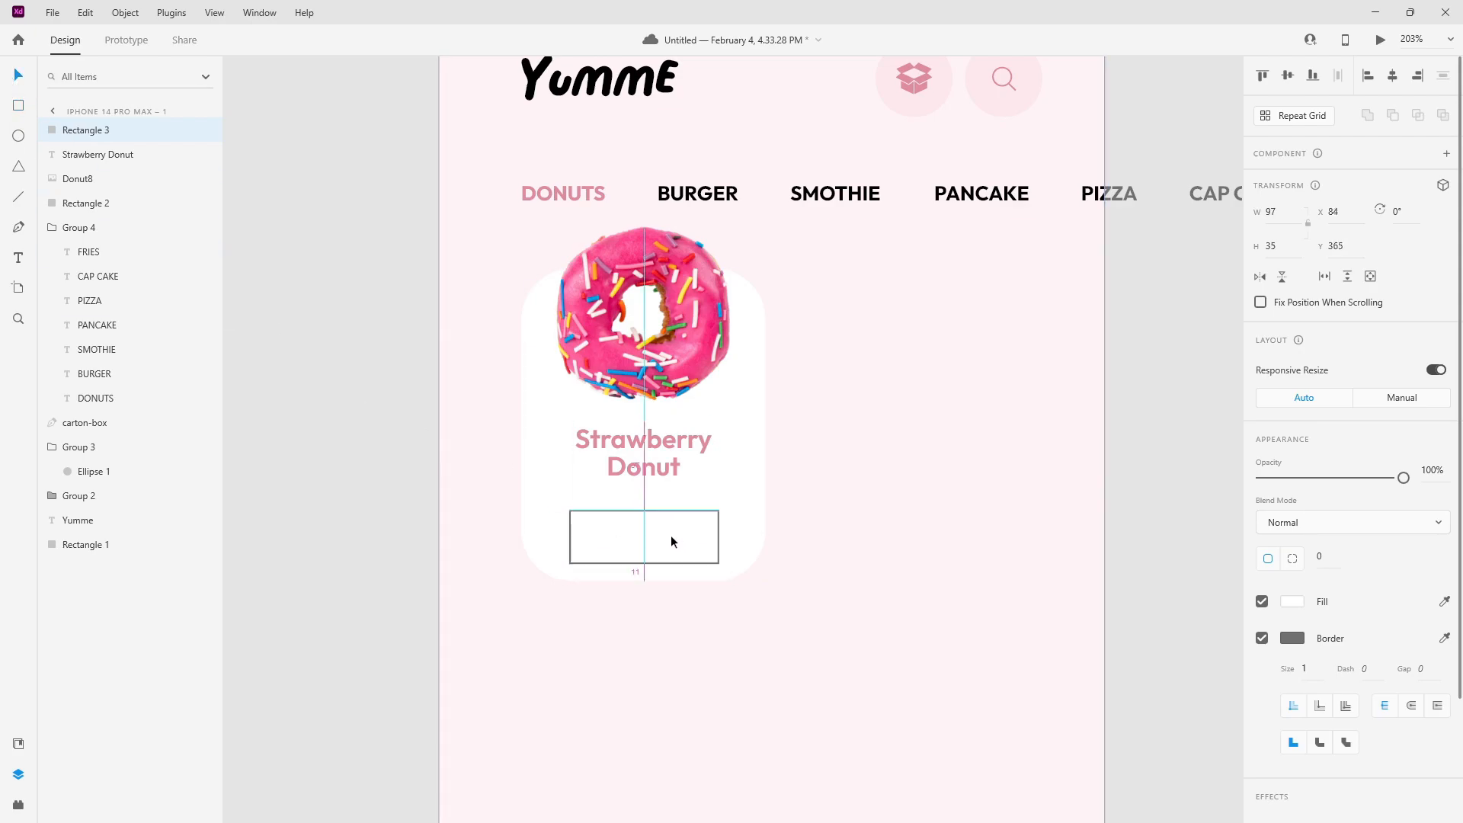
- Style the button rectangle with no border, the #DE8B9E pink fill and corners rounded to 18
{"action": "left_click", "coordinate": [1262, 637]}
{"action": "left_click", "coordinate": [1291, 602]}
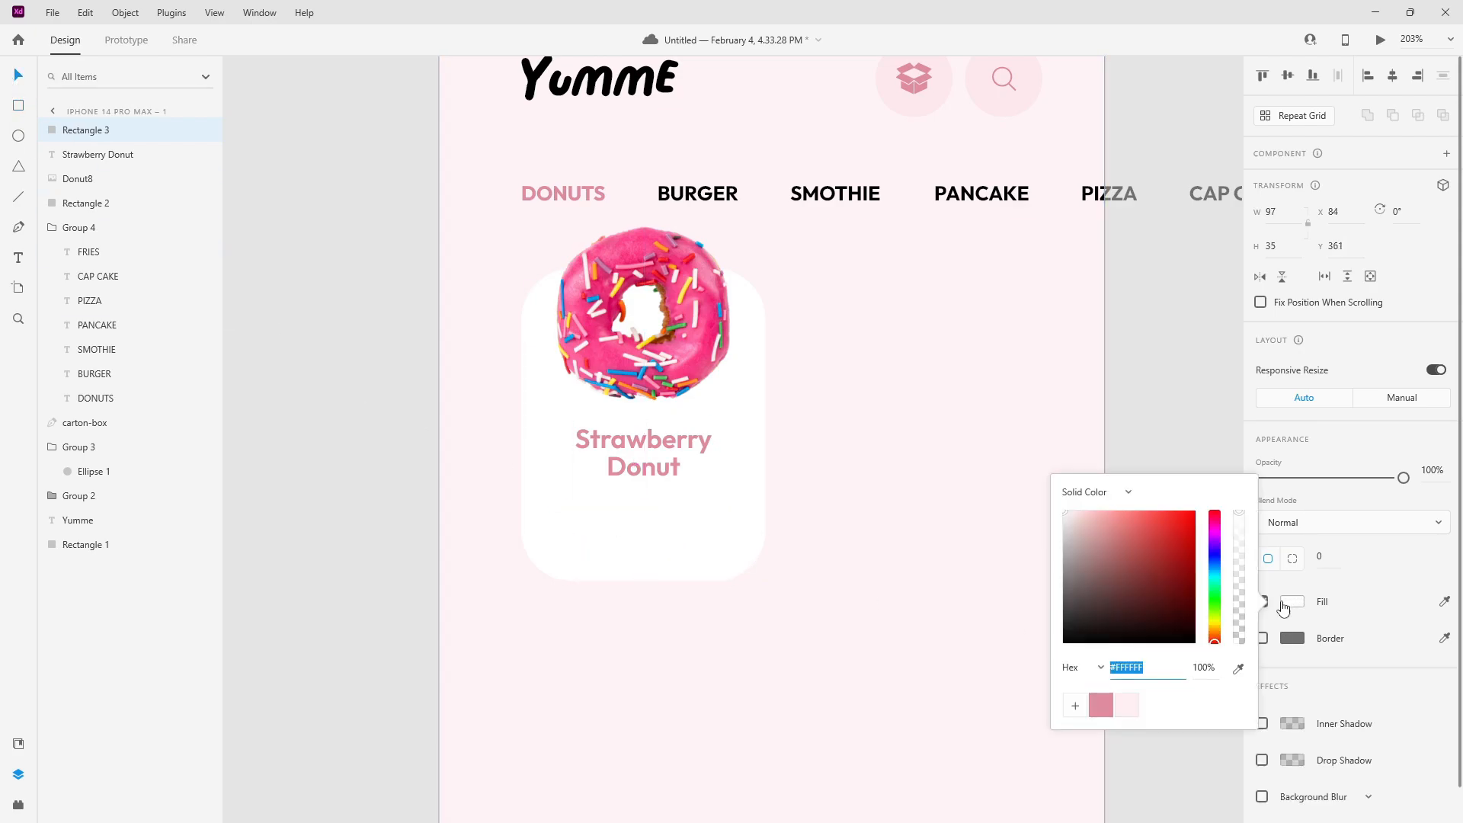
{"action": "left_click", "coordinate": [1101, 703]}
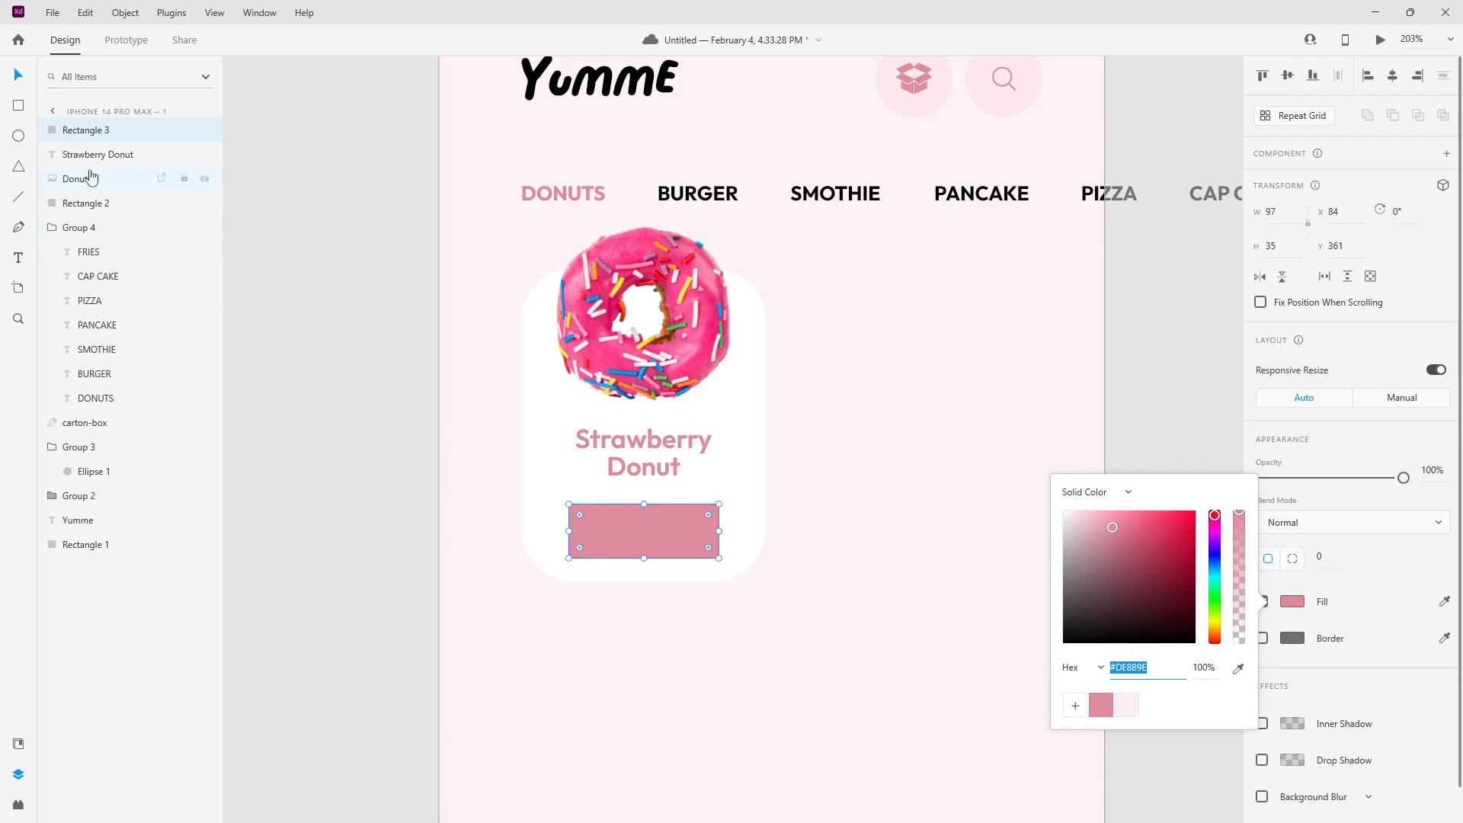
{"action": "left_click", "coordinate": [19, 77]}
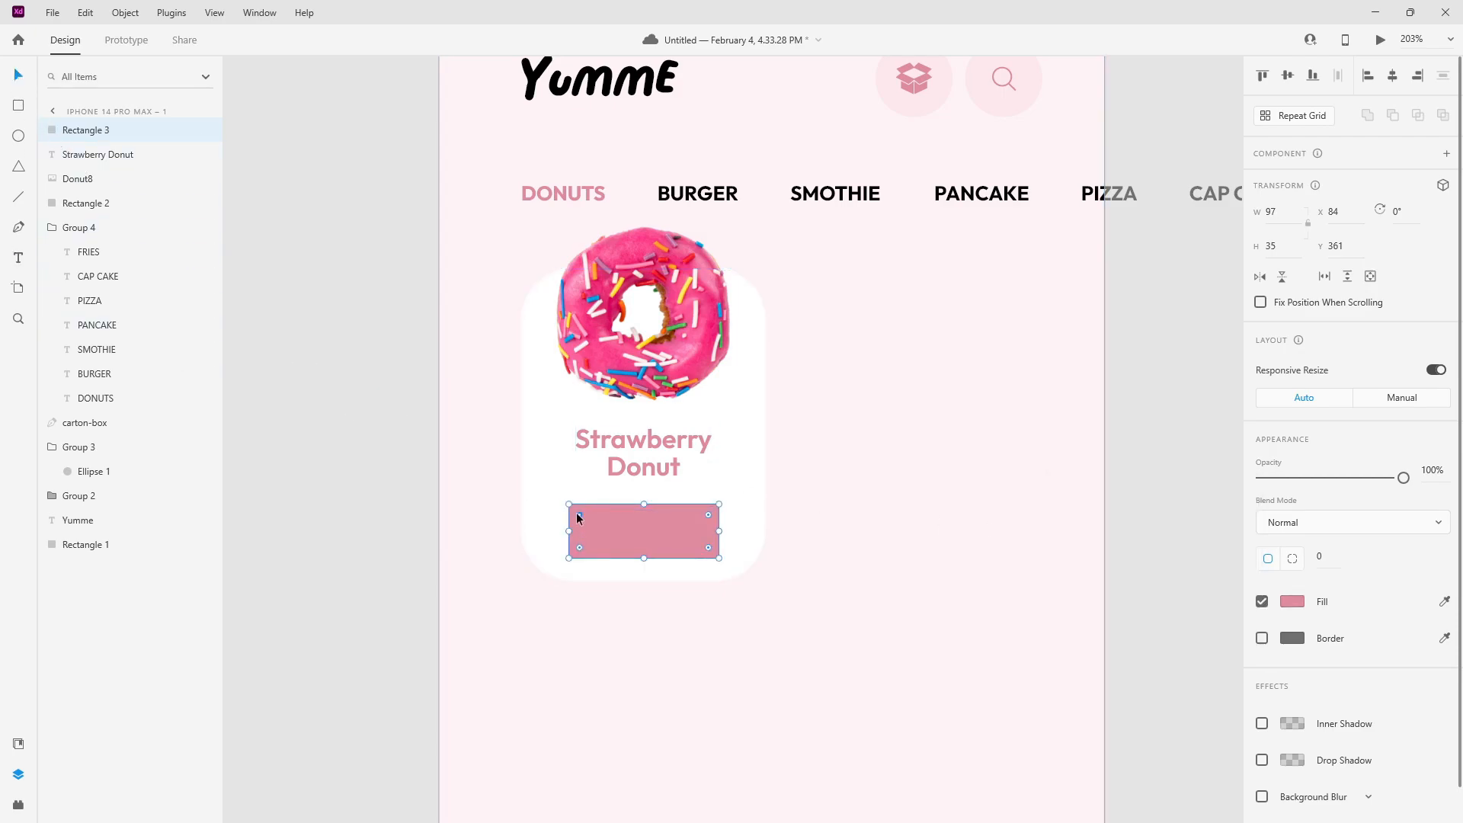
{"action": "left_click_drag", "start_coordinate": [586, 519], "coordinate": [661, 524]}
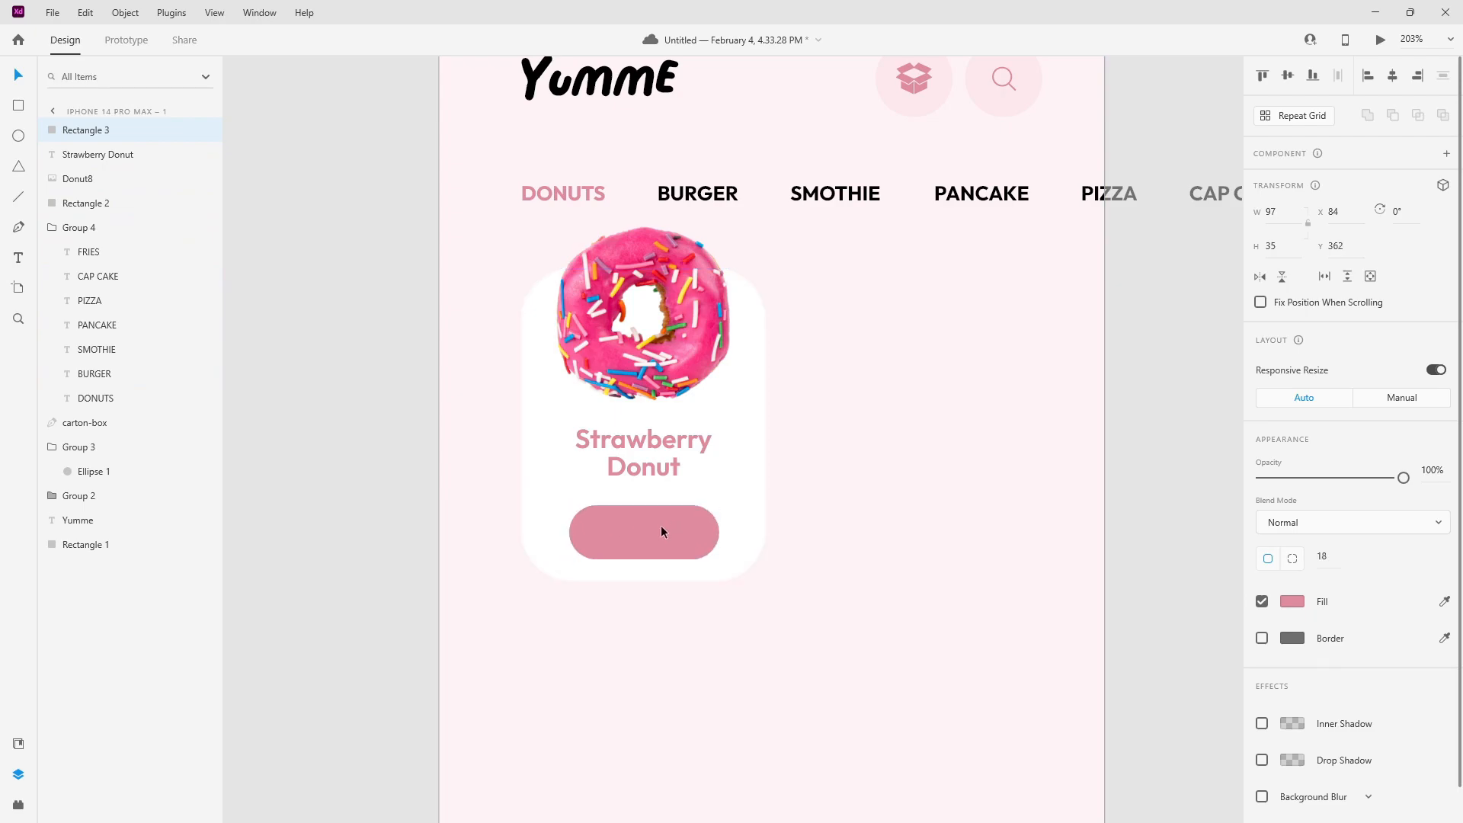
- Move the Strawberry Donut text up to Y 300 and shift the pink button down to widen the gap
{"action": "left_click", "coordinate": [660, 479]}
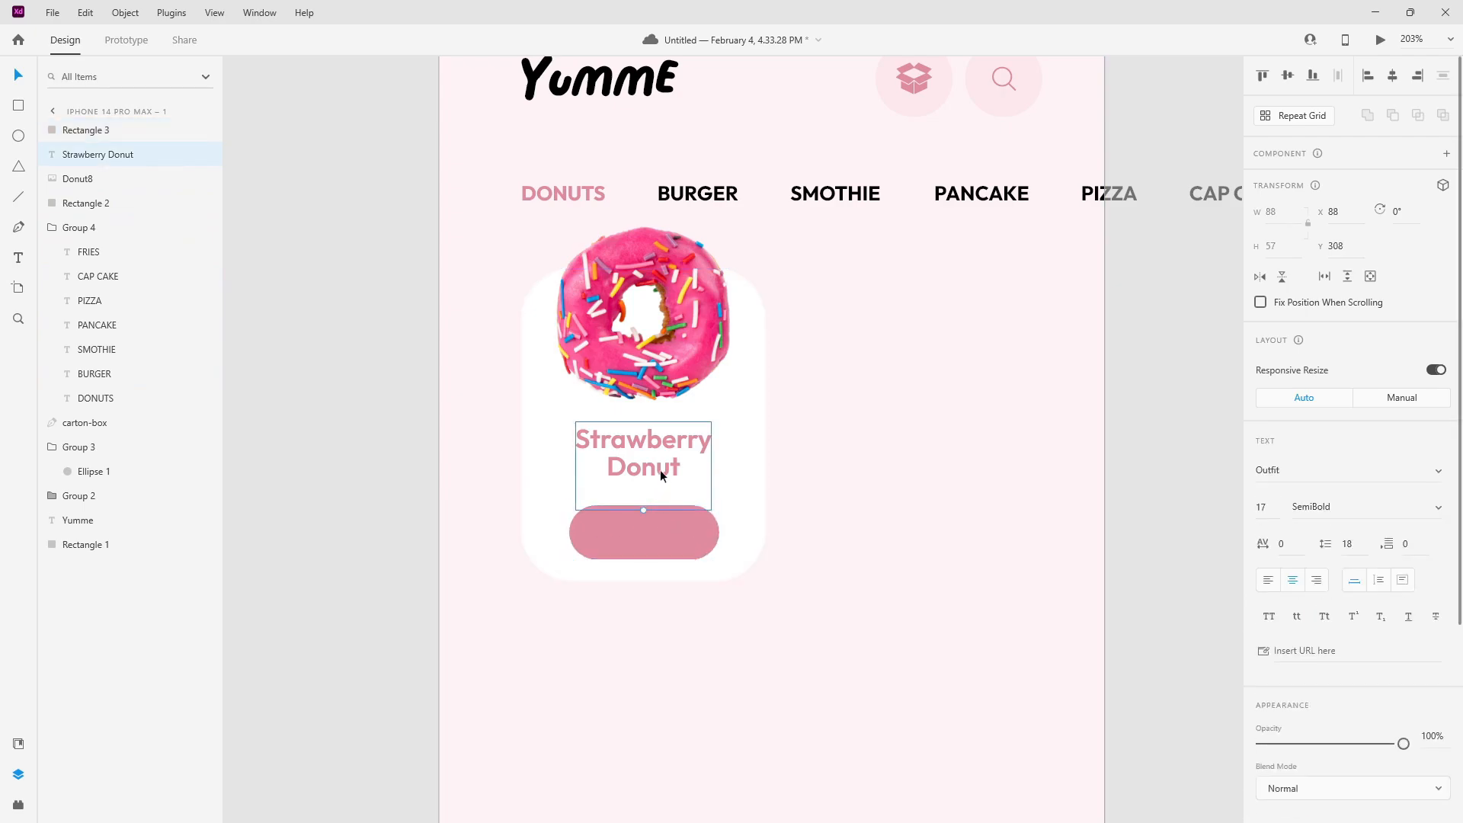
{"action": "left_click_drag", "start_coordinate": [660, 469], "coordinate": [660, 458]}
{"action": "left_click", "coordinate": [664, 534]}
{"action": "left_click_drag", "start_coordinate": [663, 531], "coordinate": [662, 539]}
- Enlarge the Strawberry Donut text slightly
{"action": "left_click", "coordinate": [651, 462]}
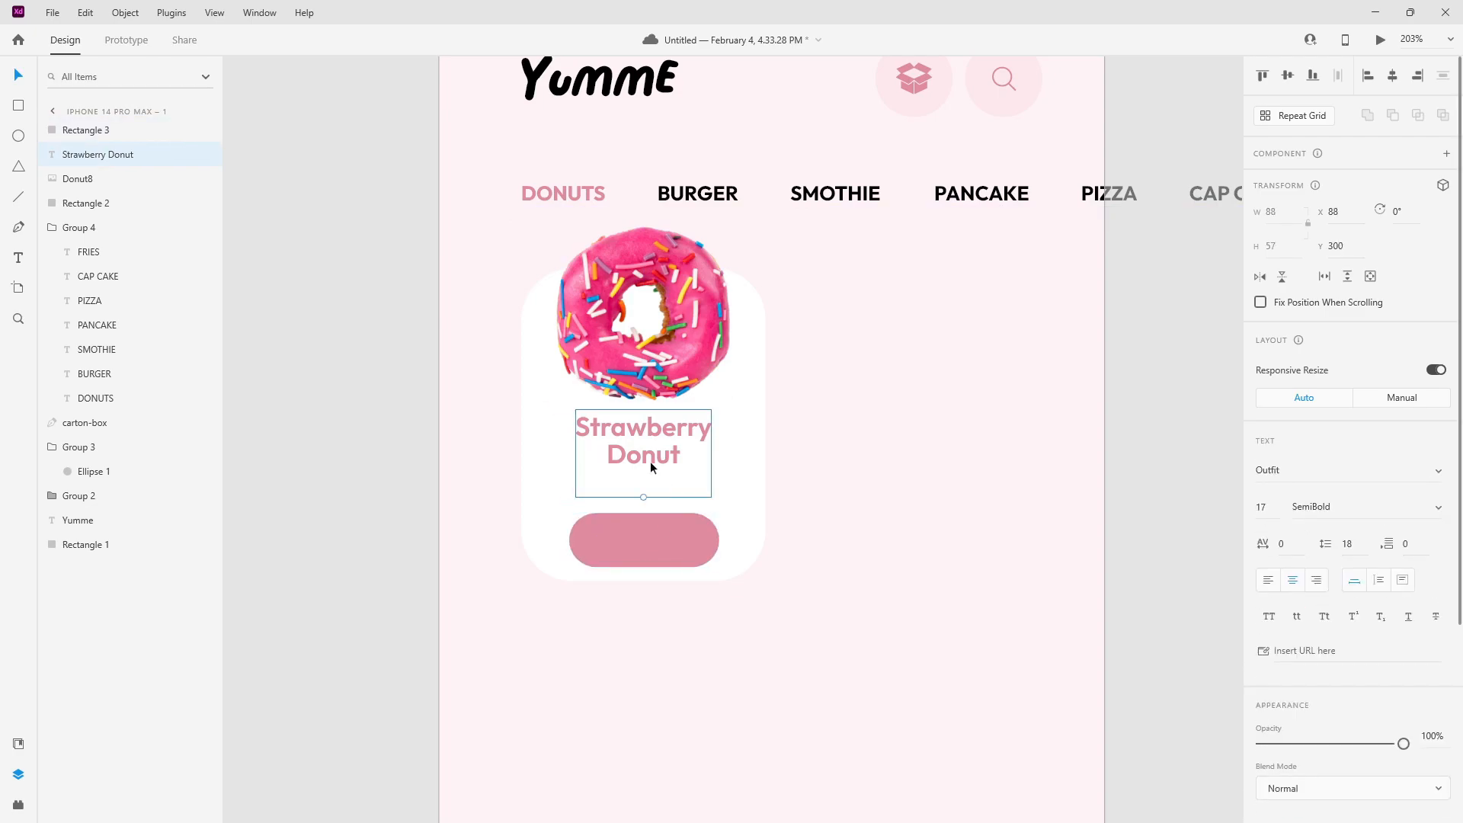
{"action": "scroll", "coordinate": [651, 463], "scroll_direction": "down", "scroll_amount": 1}
{"action": "left_click_drag", "start_coordinate": [641, 468], "coordinate": [642, 473]}
- Enlarge the white card slightly and lower the pink button to Y 371
{"action": "left_click", "coordinate": [753, 476]}
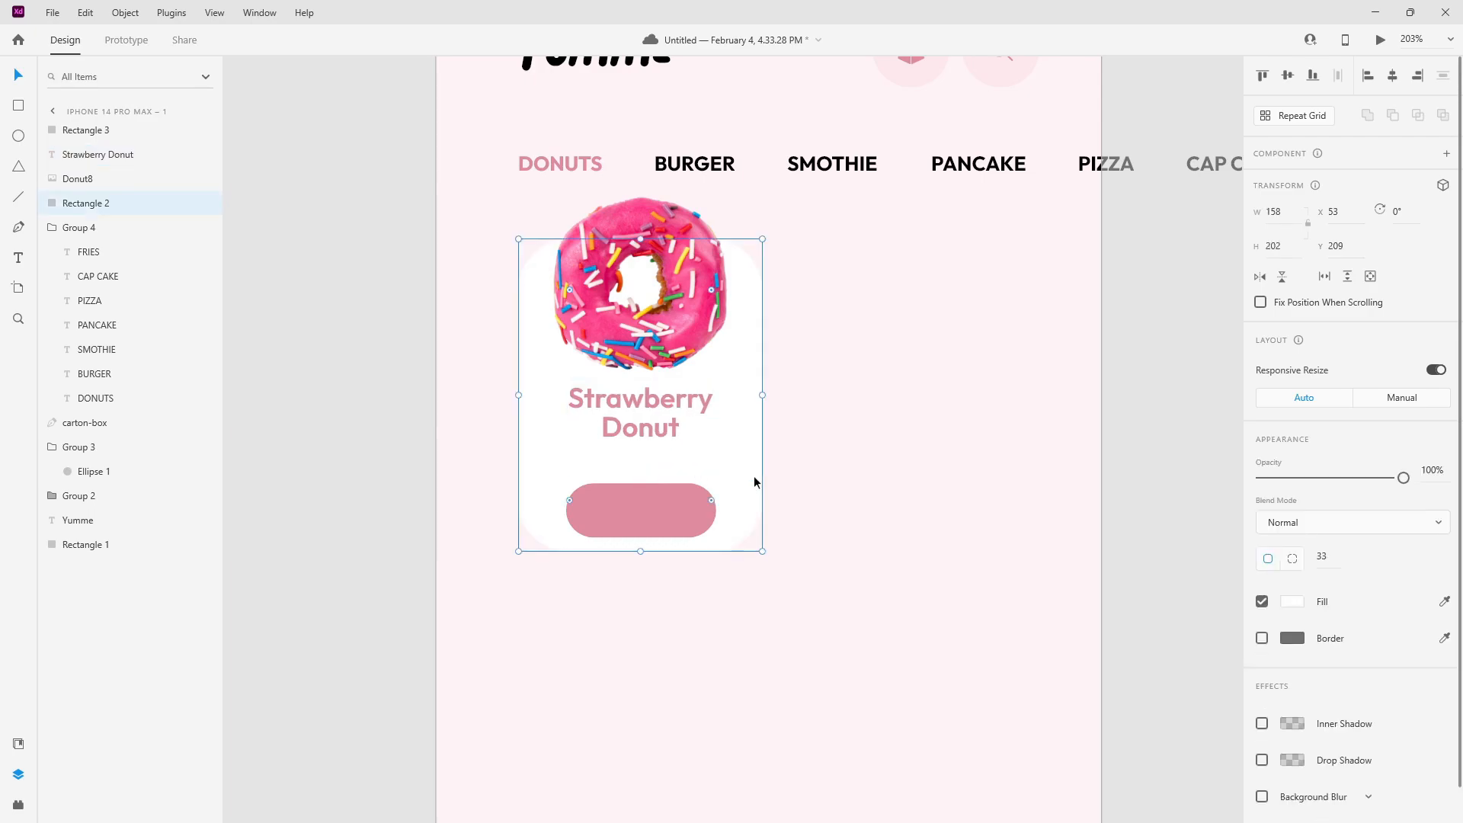
{"action": "left_click_drag", "start_coordinate": [641, 551], "coordinate": [646, 560]}
{"action": "left_click", "coordinate": [675, 516]}
{"action": "left_click_drag", "start_coordinate": [675, 511], "coordinate": [674, 516]}
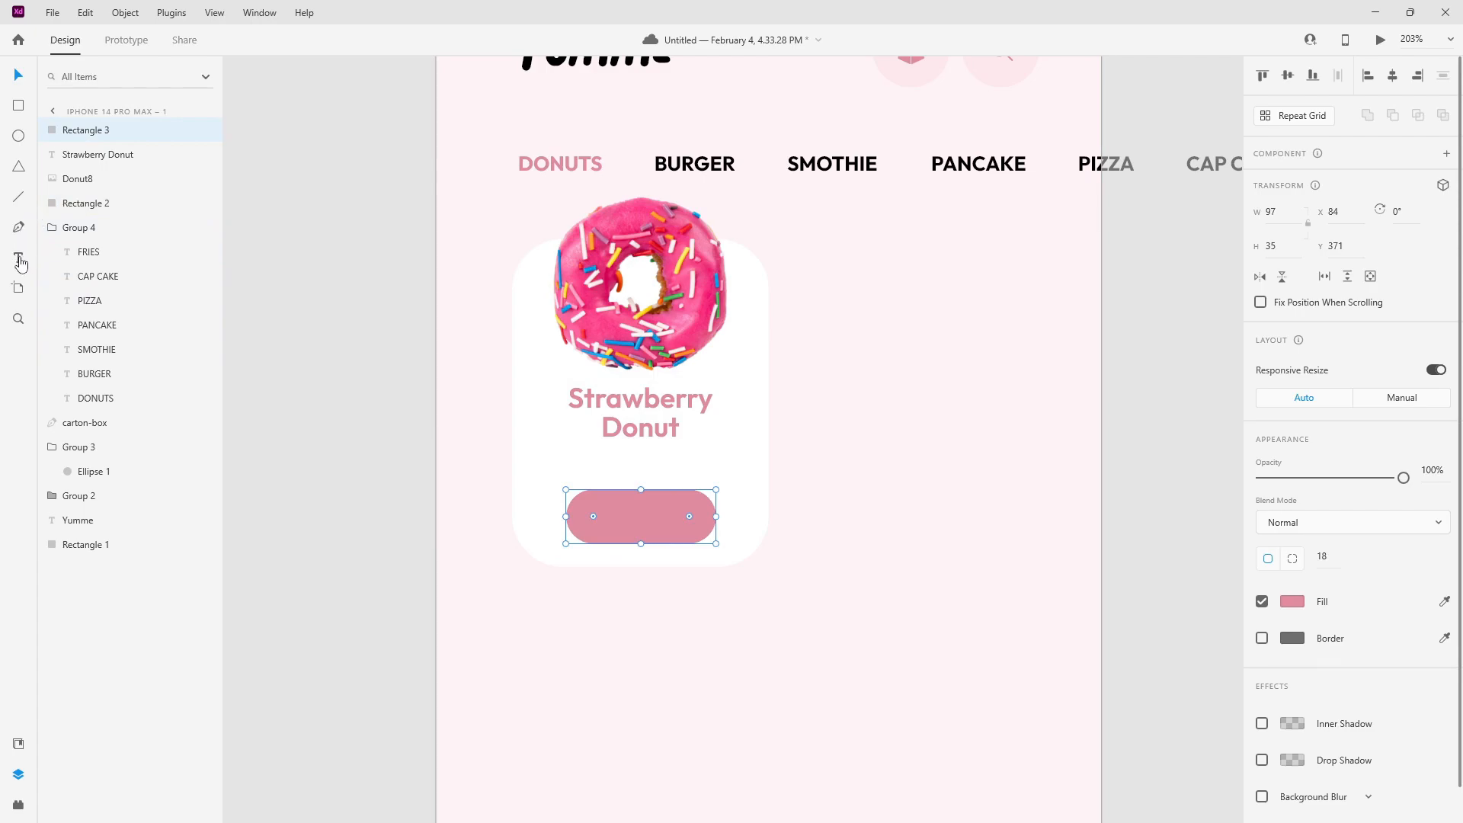
- Add the text "BOX IT!" and centre it on the pink button
{"action": "scroll", "coordinate": [654, 507], "scroll_direction": "up", "scroll_amount": 2}
{"action": "double_click", "coordinate": [577, 469]}
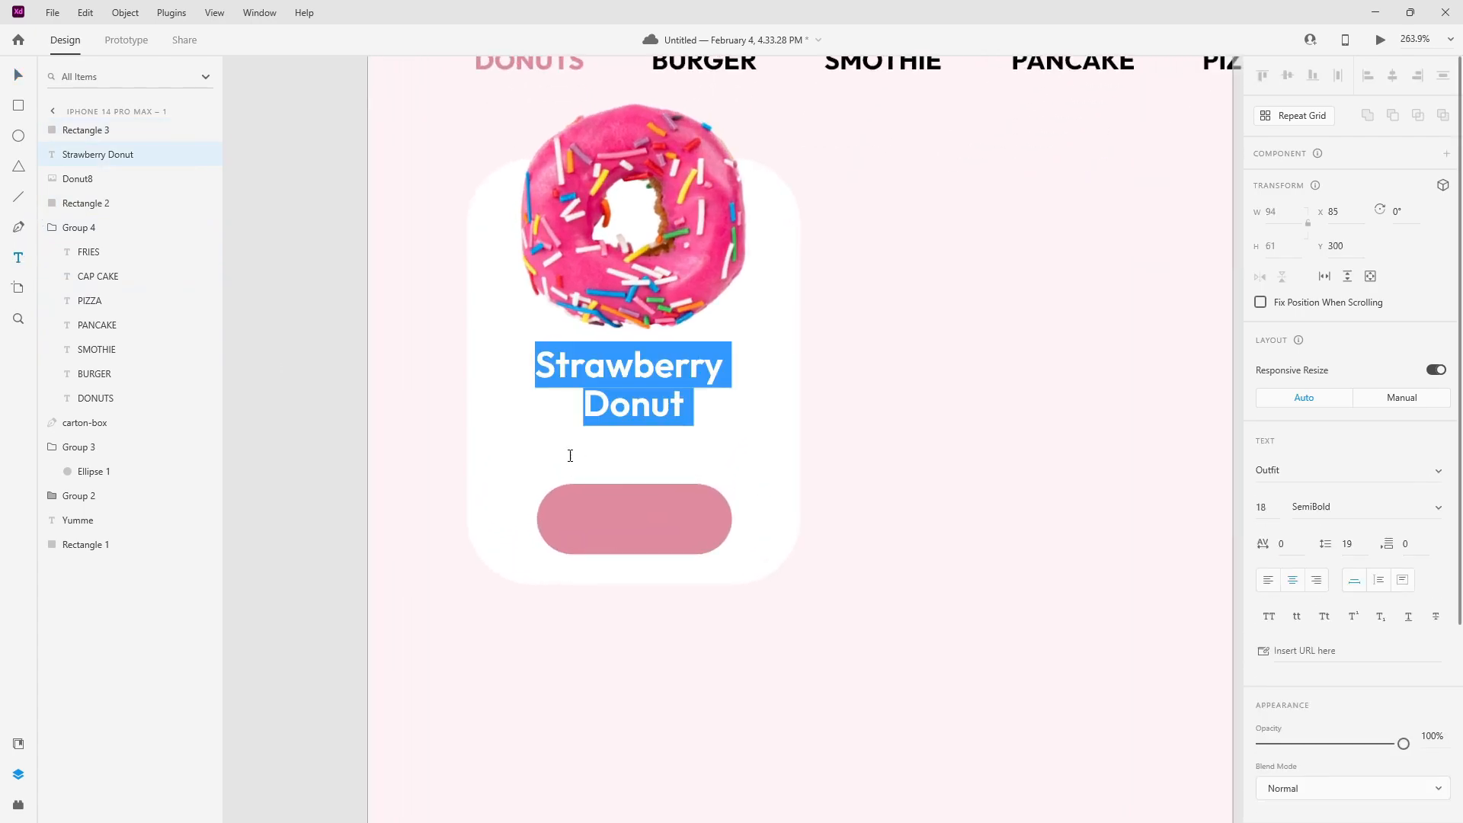
{"action": "left_click", "coordinate": [17, 76]}
{"action": "left_click", "coordinate": [559, 625]}
{"action": "type", "text": "BOT"}
{"action": "key", "text": "BackSpace"}
{"action": "type", "text": "X IT!"}
{"action": "key", "text": "Escape"}
{"action": "left_click_drag", "start_coordinate": [579, 618], "coordinate": [652, 525]}
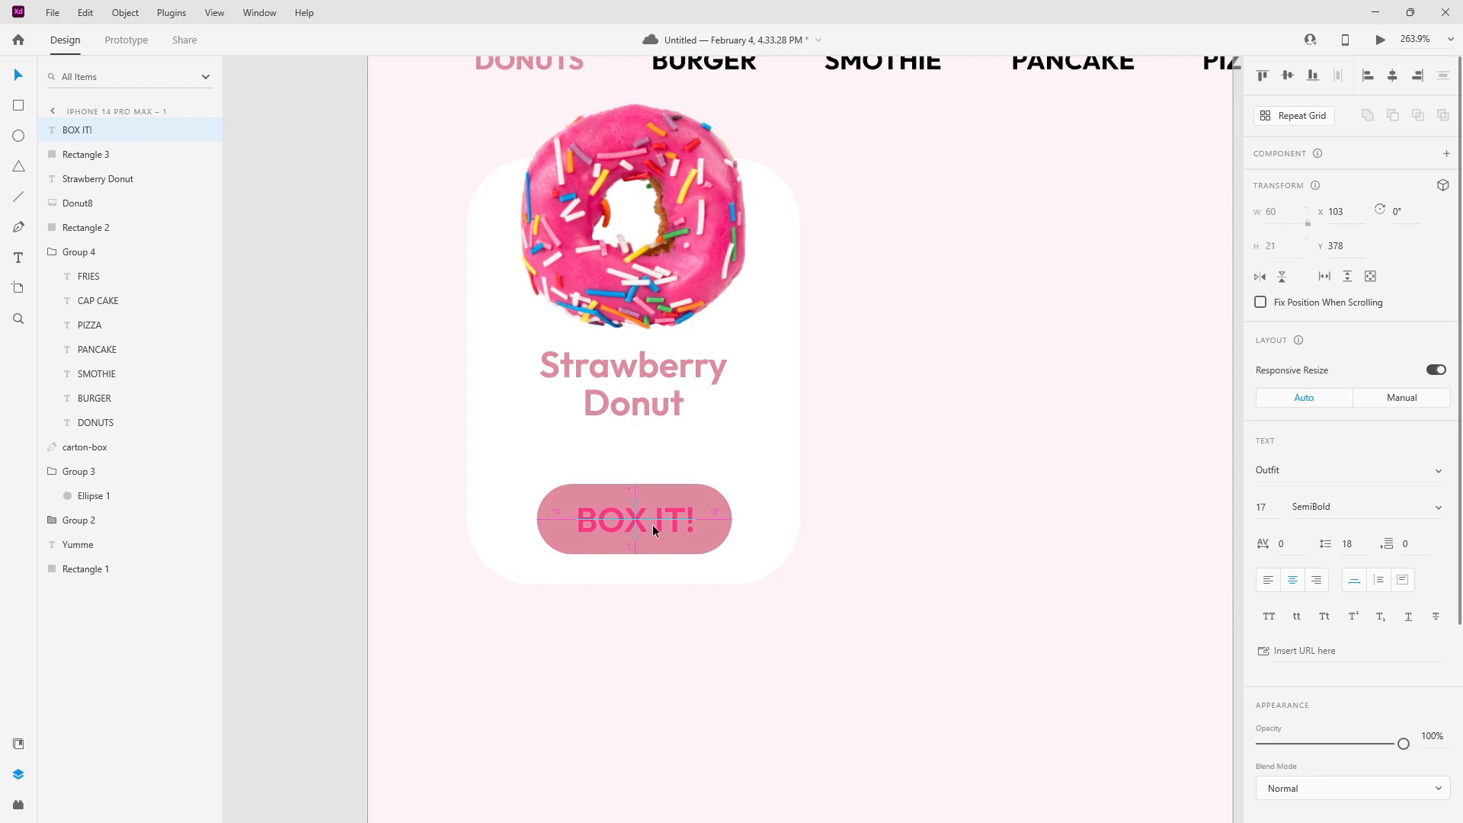
- Fill the BOX IT! text with #FFFFFF white and reduce its font size to 12
{"action": "scroll", "coordinate": [1348, 533], "scroll_direction": "down", "scroll_amount": 4}
{"action": "left_click", "coordinate": [1292, 564]}
{"action": "left_click_drag", "start_coordinate": [1082, 480], "coordinate": [1047, 443]}
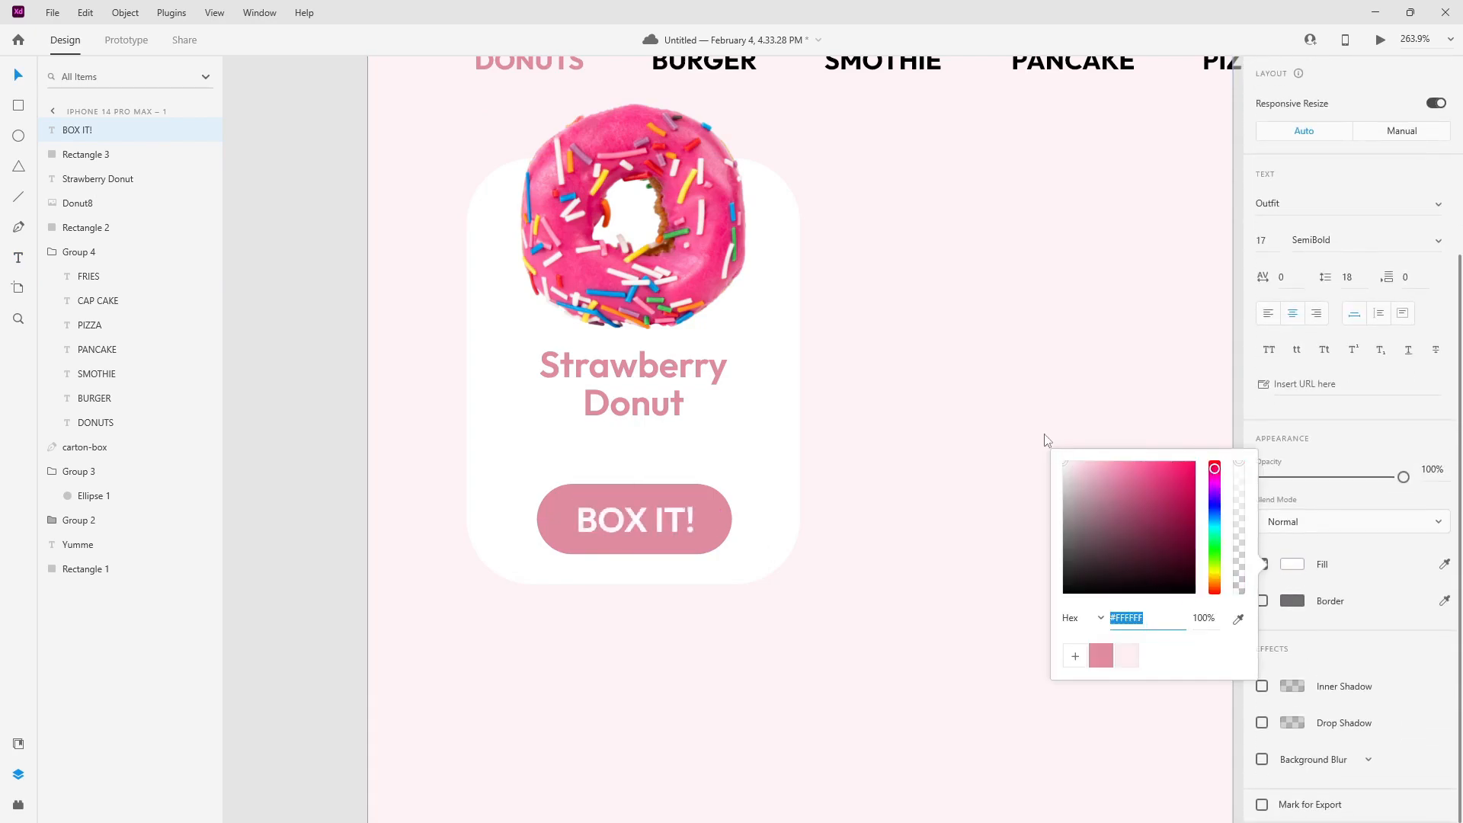
{"action": "key", "text": "Escape"}
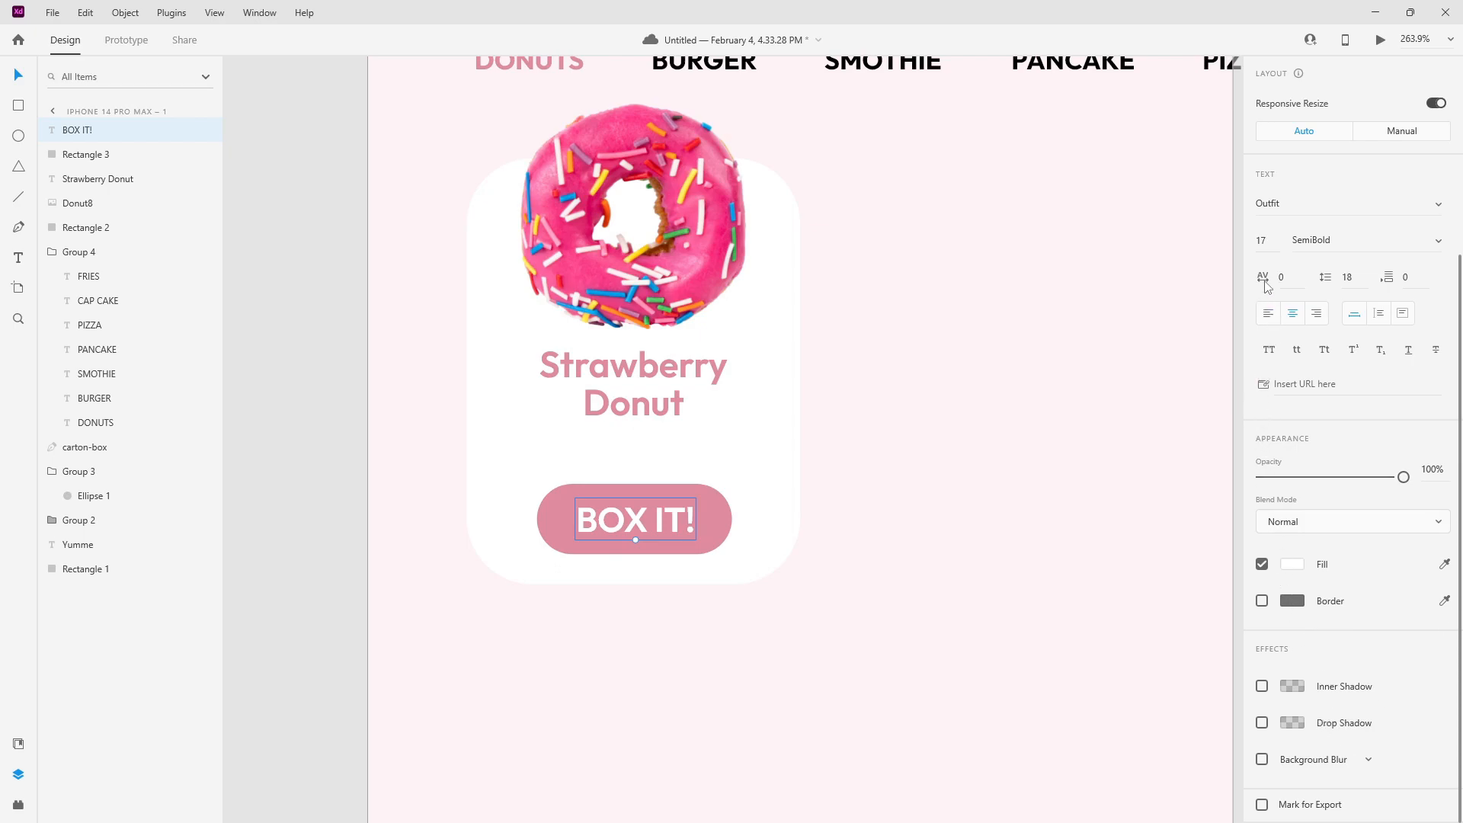
{"action": "key", "text": "Down"}
{"action": "key", "text": "Down"}
{"action": "key", "text": "Down"}
{"action": "key", "text": "Down"}
{"action": "key", "text": "Down"}
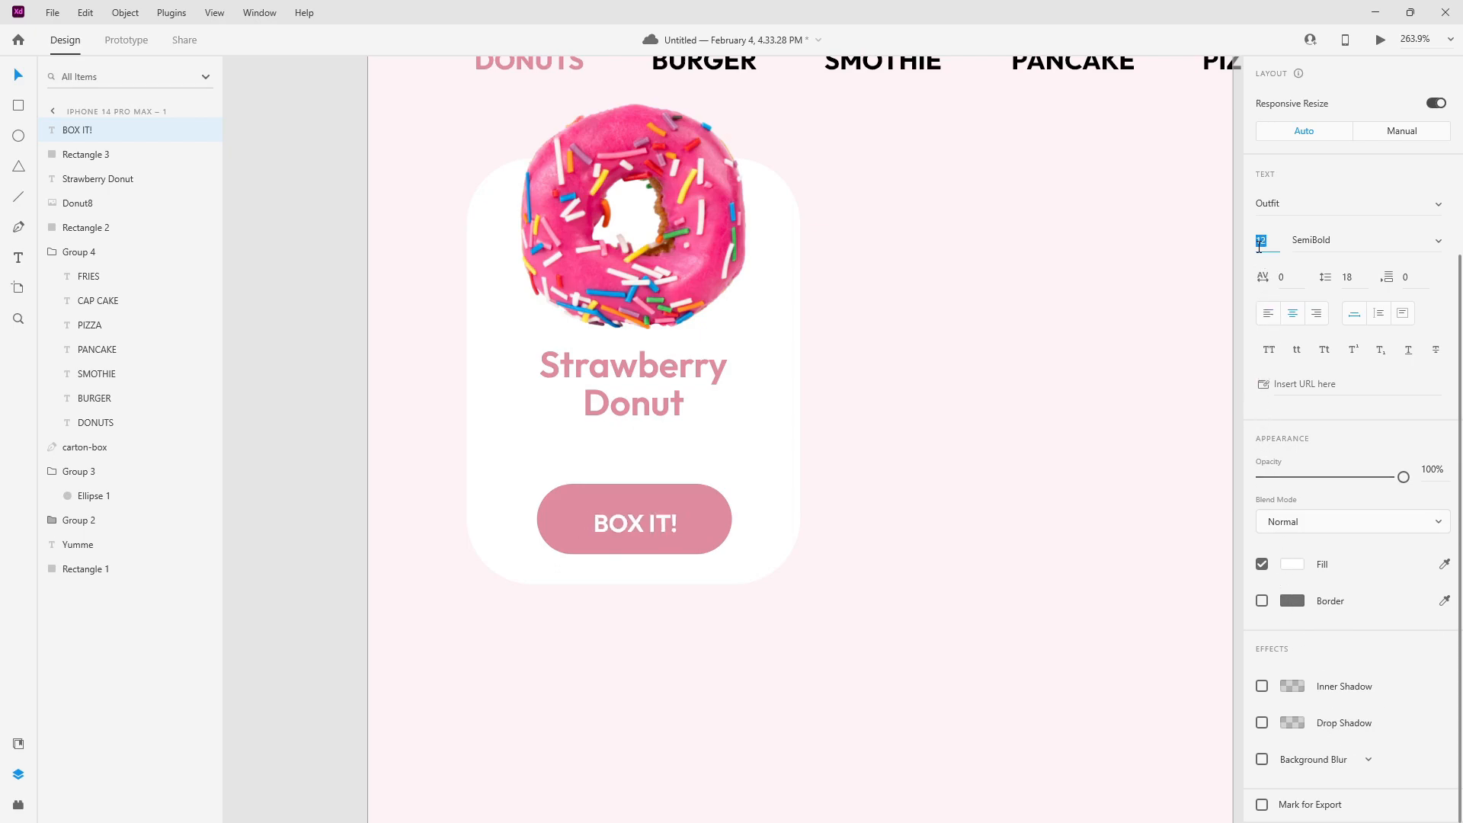
- Shift BOX IT! to the right, place a copy of the header's carton-box icon on the button and fill it #FFFFFF
{"action": "left_click_drag", "start_coordinate": [649, 524], "coordinate": [664, 526]}
{"action": "scroll", "coordinate": [602, 500], "scroll_direction": "down", "scroll_amount": 5}
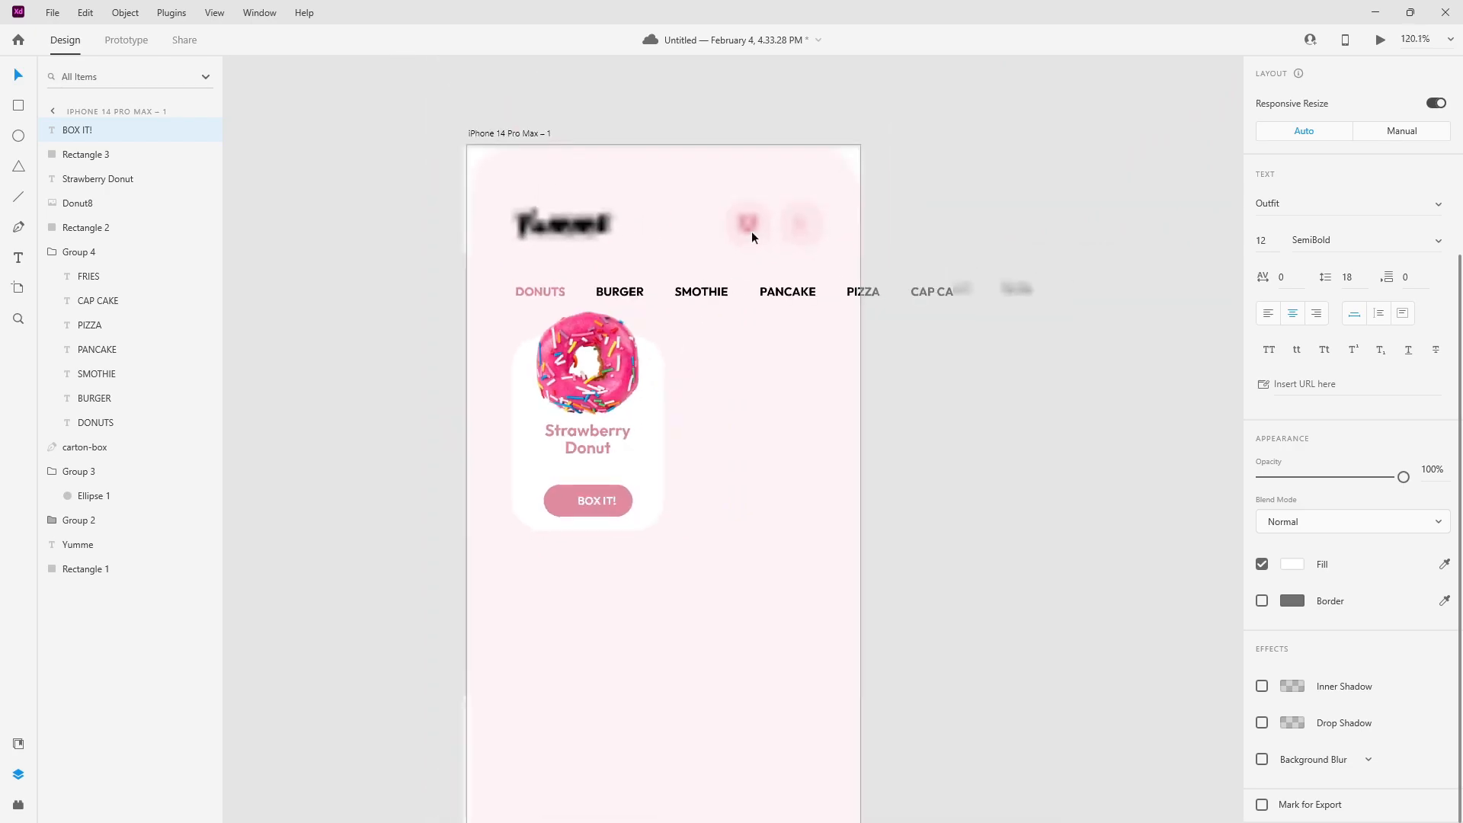
{"action": "left_click", "coordinate": [752, 223]}
{"action": "left_click_drag", "start_coordinate": [563, 458], "coordinate": [569, 495]}
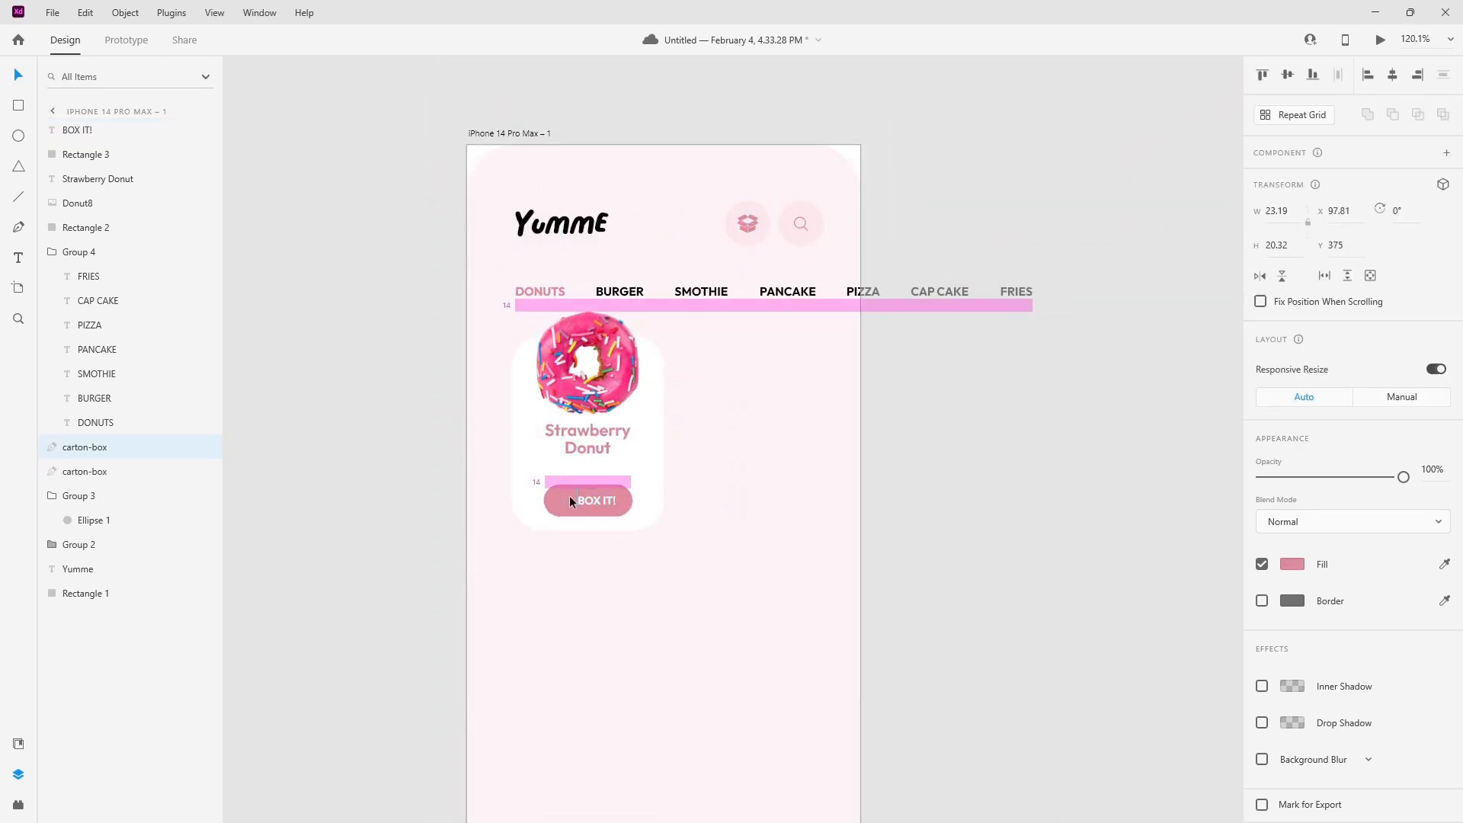
{"action": "left_click", "coordinate": [1292, 564]}
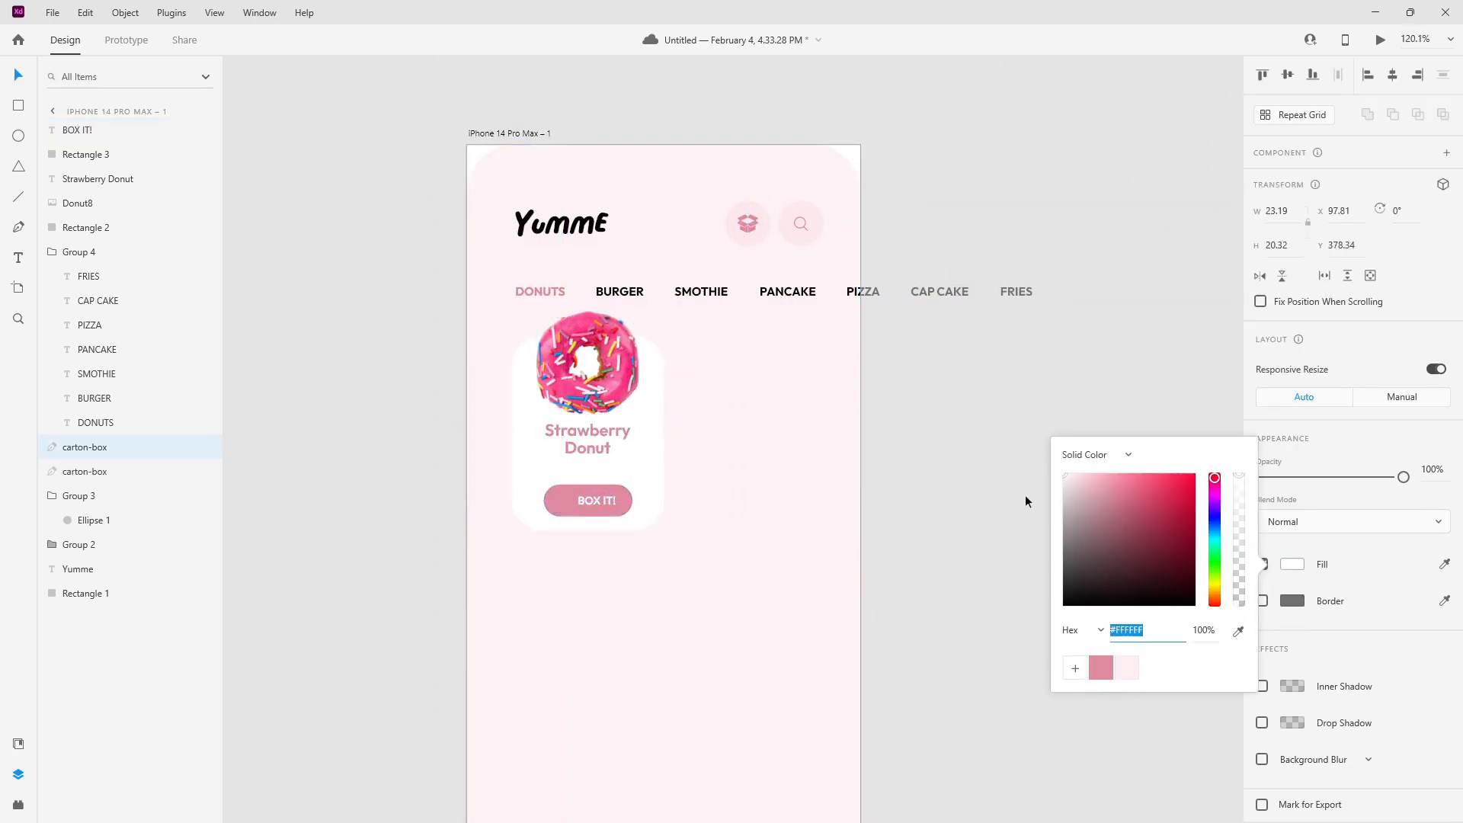
{"action": "left_click", "coordinate": [935, 611]}
- Bring the copied carton-box icon in front of the pink button rectangle and keep its fill at #FFFFFF
{"action": "scroll", "coordinate": [556, 512], "scroll_direction": "up", "scroll_amount": 4}
{"action": "left_click", "coordinate": [578, 496]}
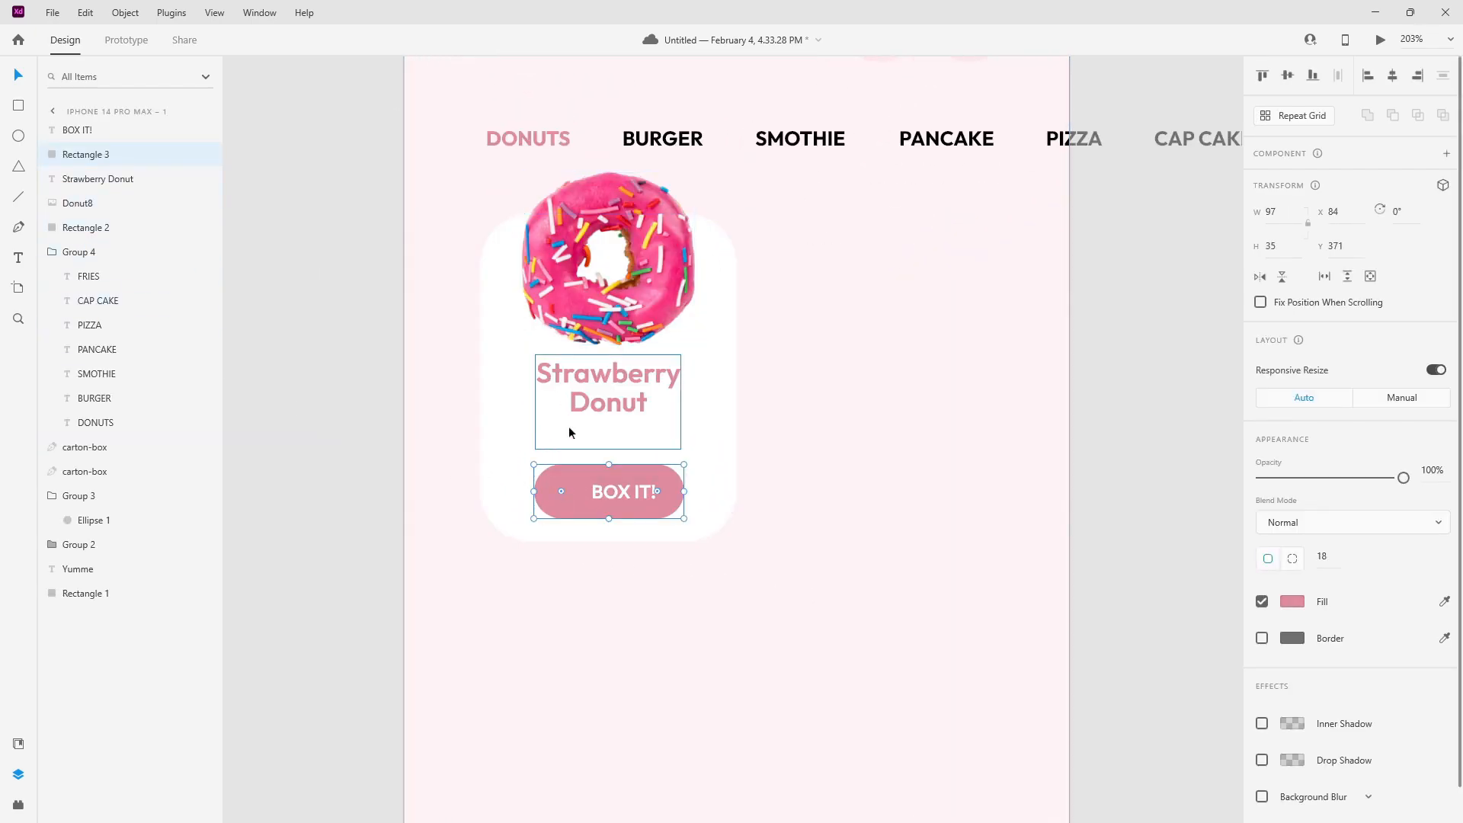
{"action": "left_click", "coordinate": [564, 496]}
{"action": "left_click_drag", "start_coordinate": [79, 158], "coordinate": [79, 157]}
{"action": "left_click", "coordinate": [1282, 568]}
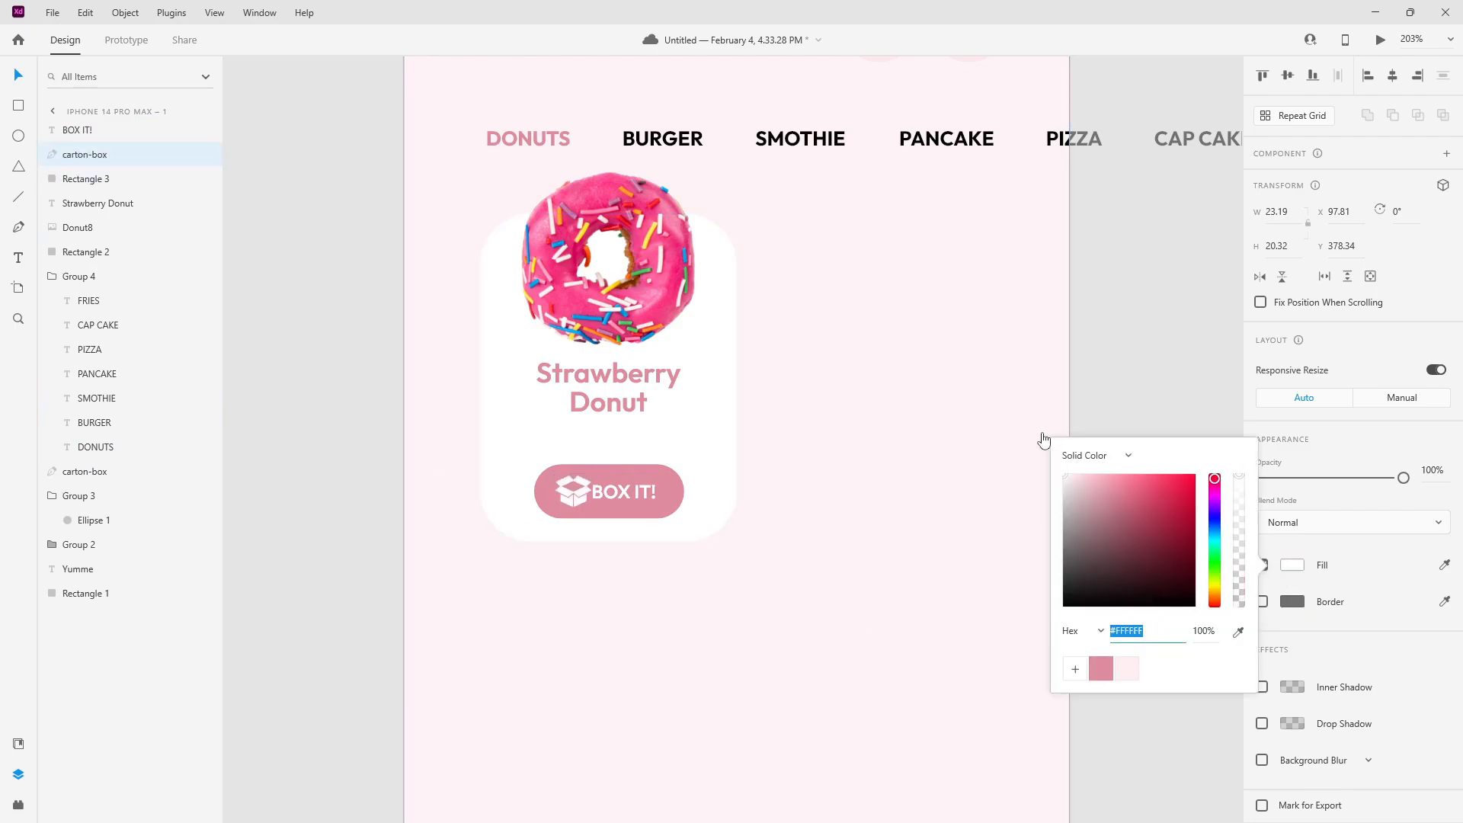
{"action": "left_click", "coordinate": [973, 692]}
- Shrink the white carton-box icon on the button and move the BOX IT! text slightly left towards it
{"action": "scroll", "coordinate": [574, 486], "scroll_direction": "up", "scroll_amount": 8}
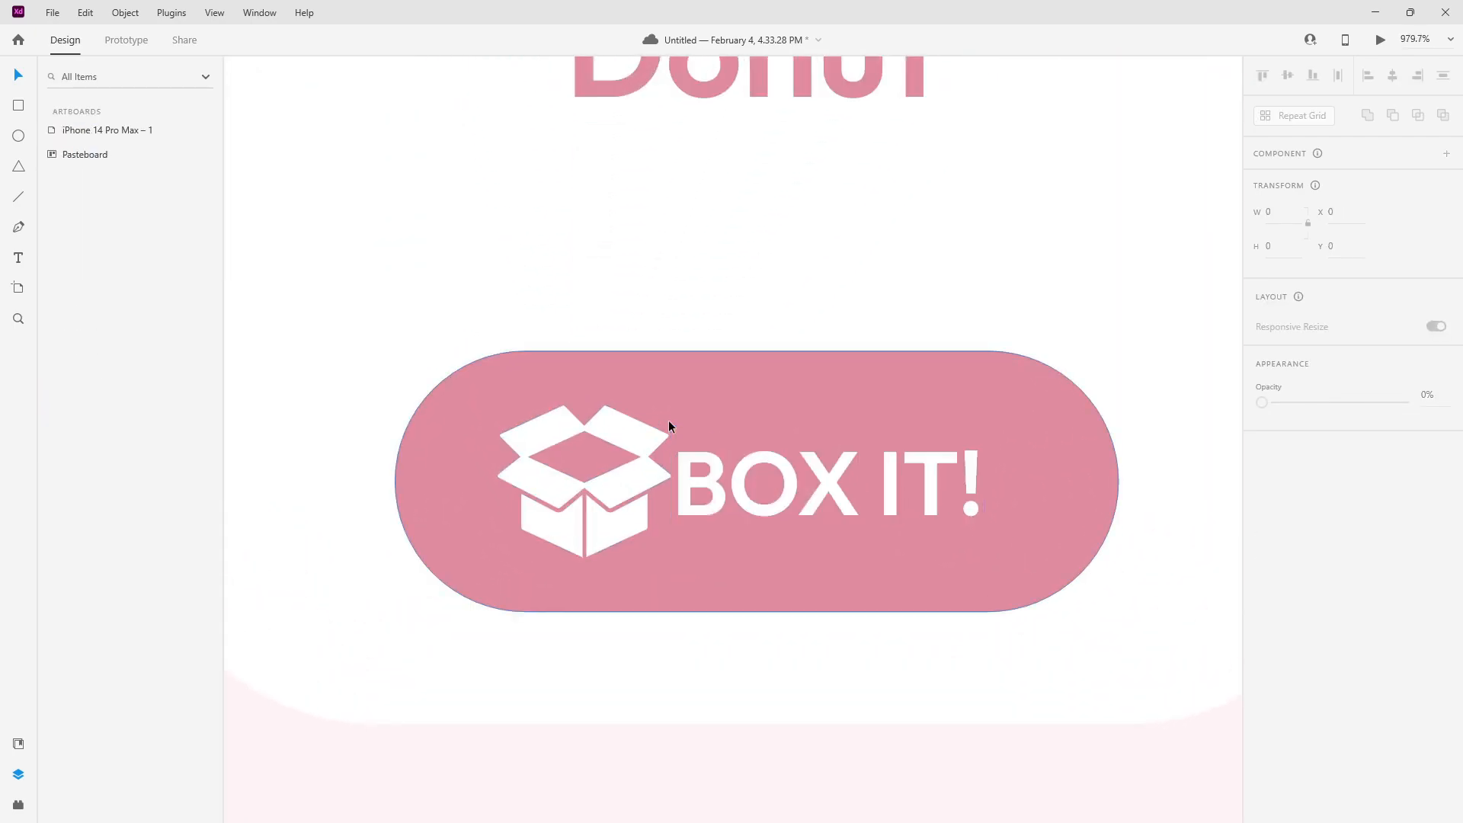
{"action": "left_click", "coordinate": [642, 463]}
{"action": "left_click_drag", "start_coordinate": [670, 405], "coordinate": [605, 460]}
{"action": "left_click", "coordinate": [712, 494], "text": "shift"}
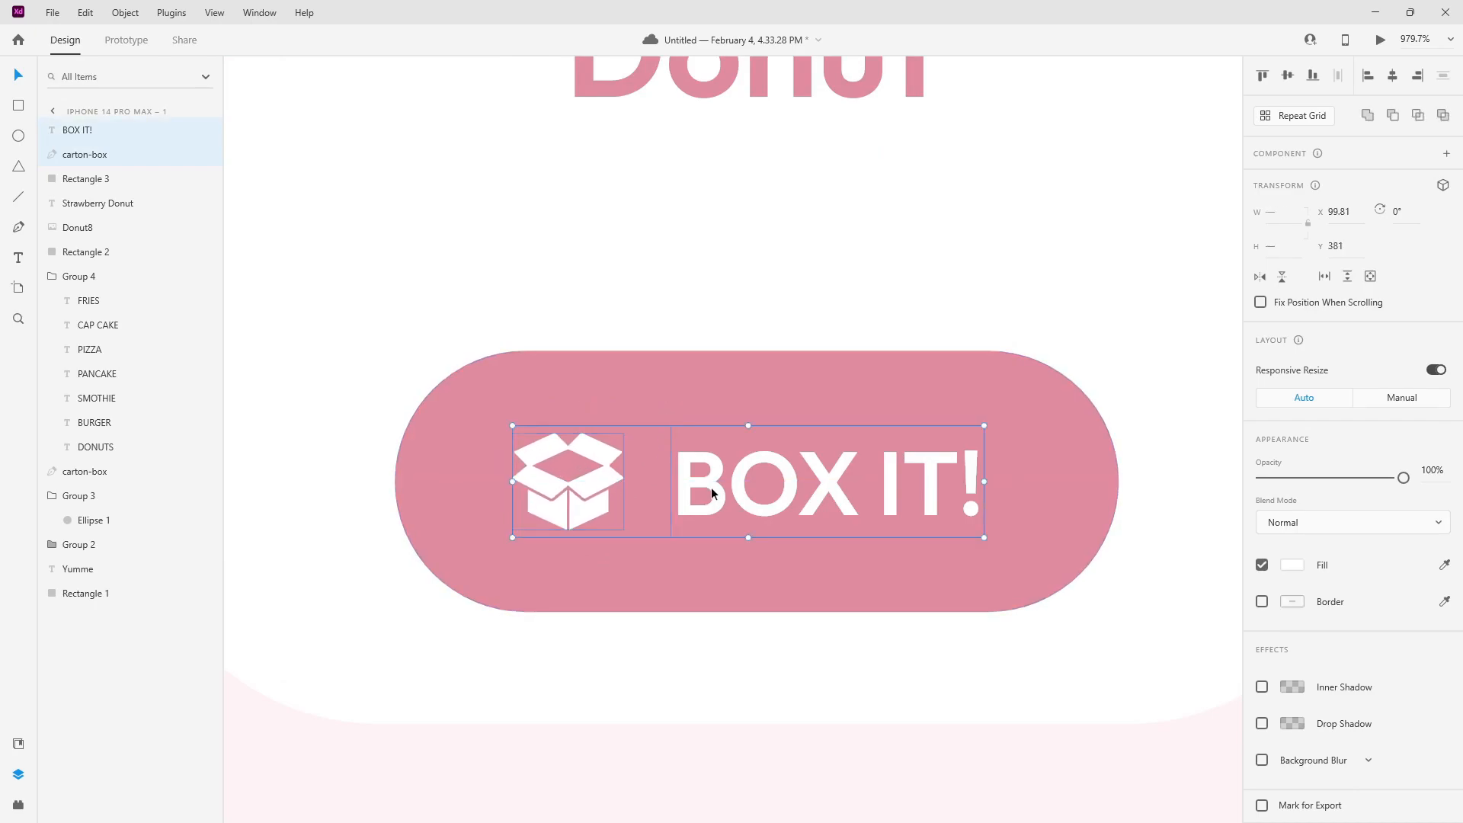
{"action": "left_click", "coordinate": [725, 568]}
{"action": "left_click_drag", "start_coordinate": [701, 490], "coordinate": [685, 489]}
- Group the carton-box icon with BOX IT! and centre the group horizontally on the pink button
{"action": "left_click", "coordinate": [587, 488], "text": "shift"}
{"action": "key", "text": "ctrl+g"}
{"action": "left_click", "coordinate": [772, 409], "text": "shift"}
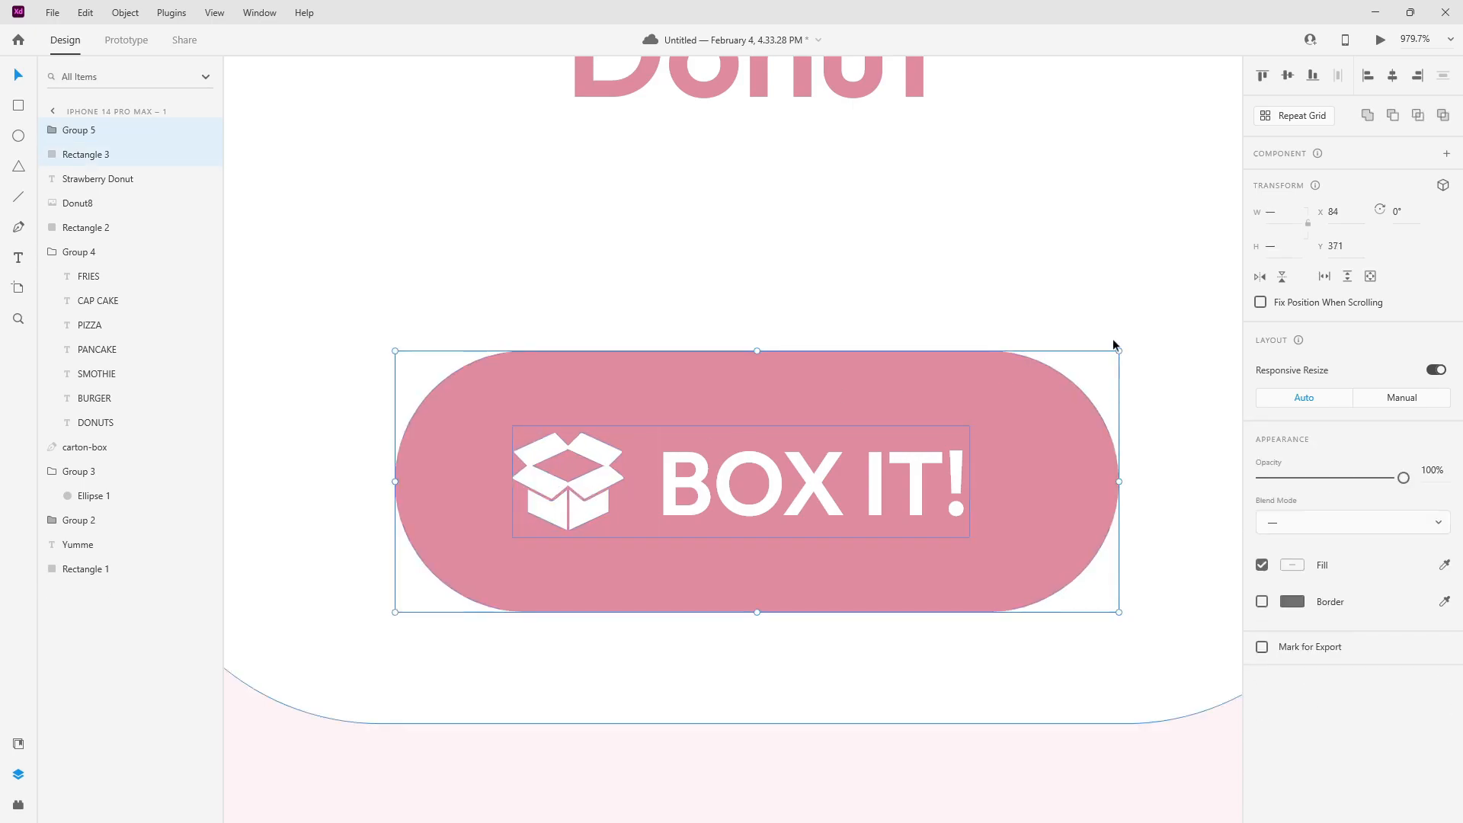
{"action": "left_click", "coordinate": [1393, 78]}
{"action": "scroll", "coordinate": [784, 472], "scroll_direction": "down", "scroll_amount": 8}
{"action": "left_click", "coordinate": [942, 592]}
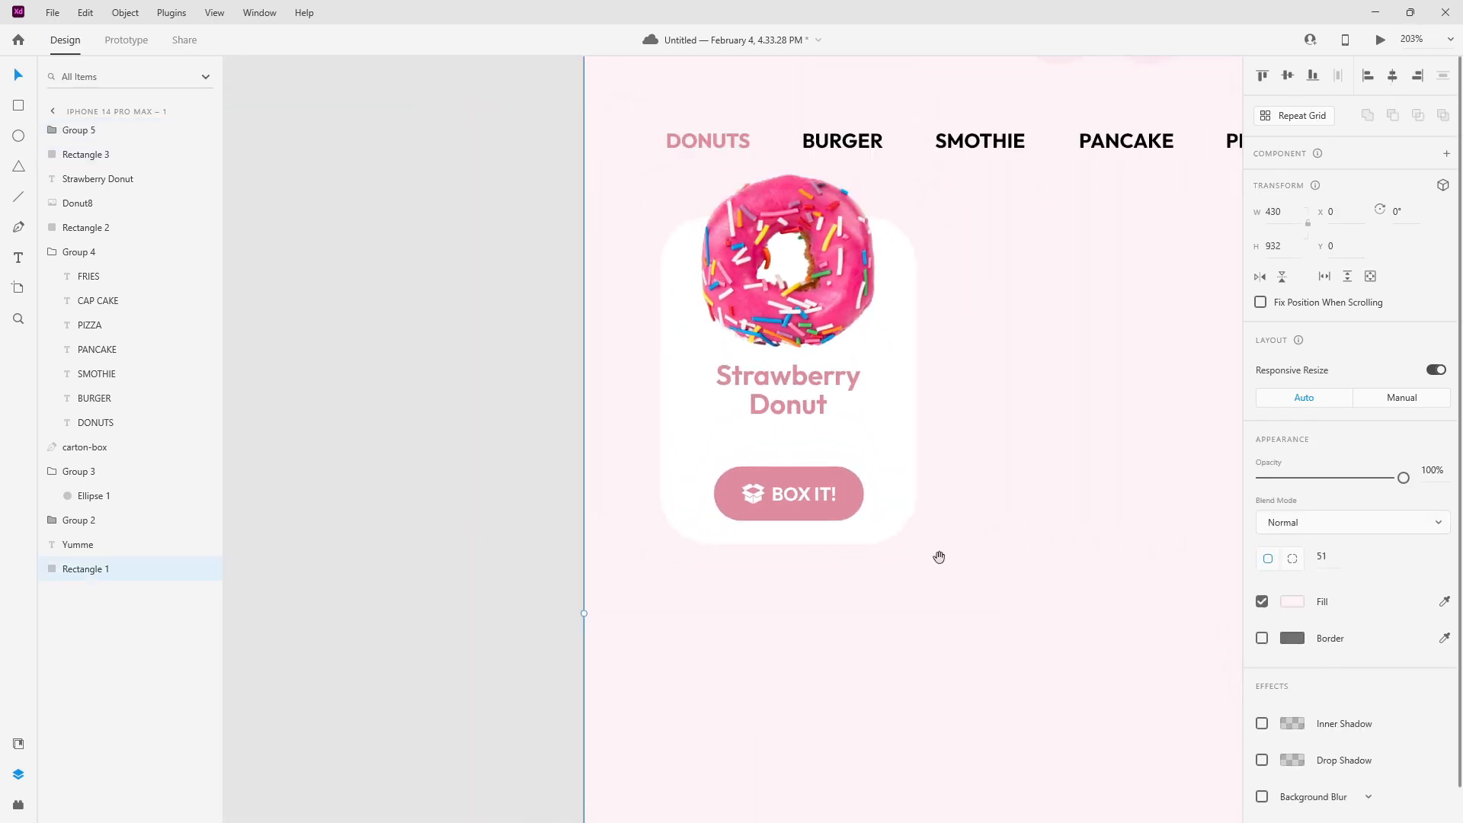
{"action": "scroll", "coordinate": [942, 565], "scroll_direction": "down", "scroll_amount": 3}
{"action": "left_click", "coordinate": [980, 591]}
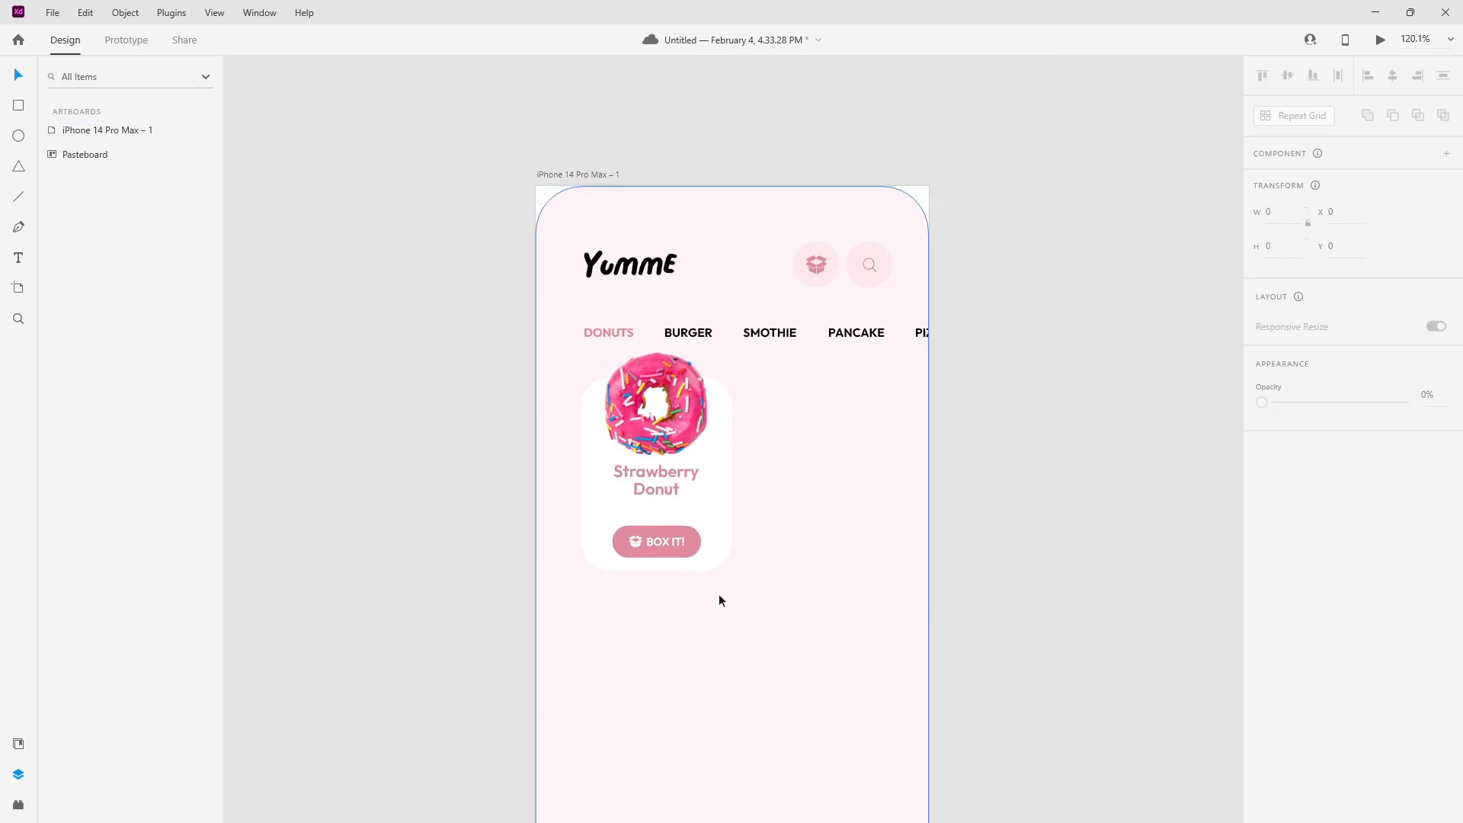
- Raise the pink button and its label closer to the Strawberry Donut text and group them at Y 356
{"action": "scroll", "coordinate": [660, 564], "scroll_direction": "up", "scroll_amount": 1}
{"action": "scroll", "coordinate": [548, 539], "scroll_direction": "down", "scroll_amount": 3}
{"action": "scroll", "coordinate": [606, 533], "scroll_direction": "up", "scroll_amount": 1}
{"action": "scroll", "coordinate": [605, 533], "scroll_direction": "up", "scroll_amount": 3}
{"action": "left_click", "coordinate": [651, 522]}
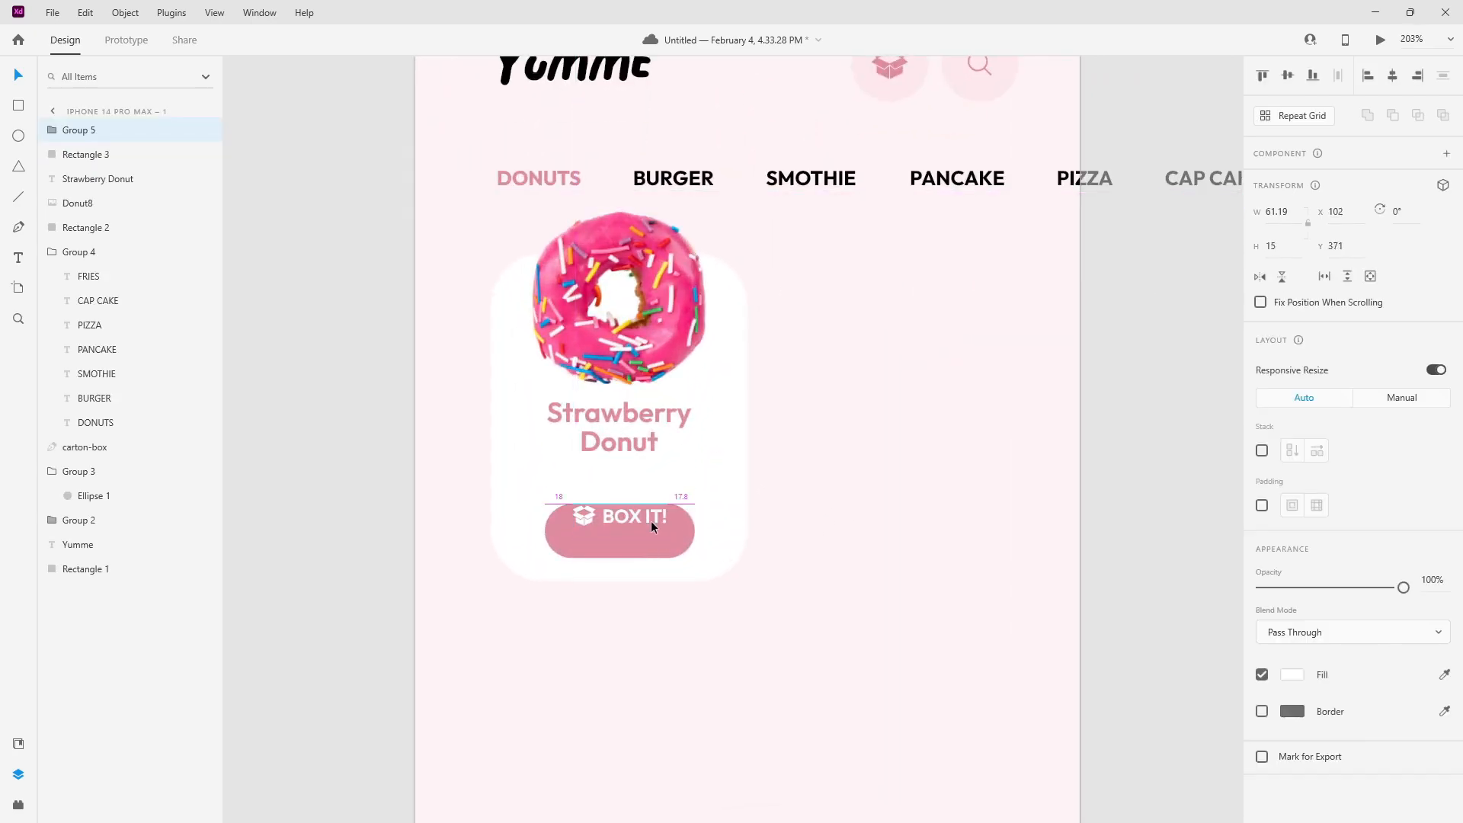
{"action": "left_click", "coordinate": [683, 541], "text": "shift"}
{"action": "left_click_drag", "start_coordinate": [683, 541], "coordinate": [683, 521]}
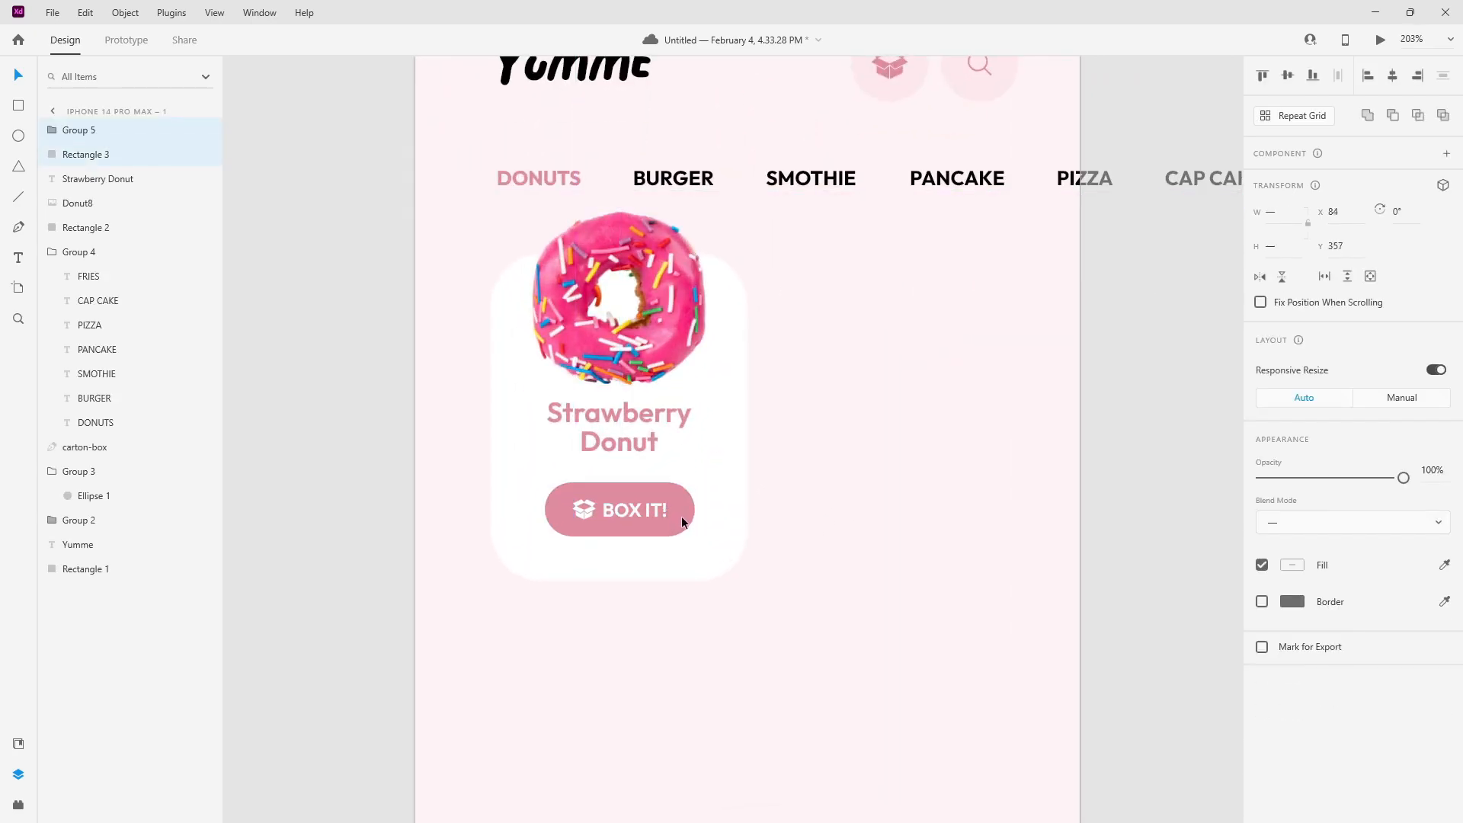
{"action": "right_click", "coordinate": [674, 514]}
{"action": "left_click", "coordinate": [708, 232]}
- Shorten the white card from its lower edge to a height of 200
{"action": "left_click", "coordinate": [617, 579]}
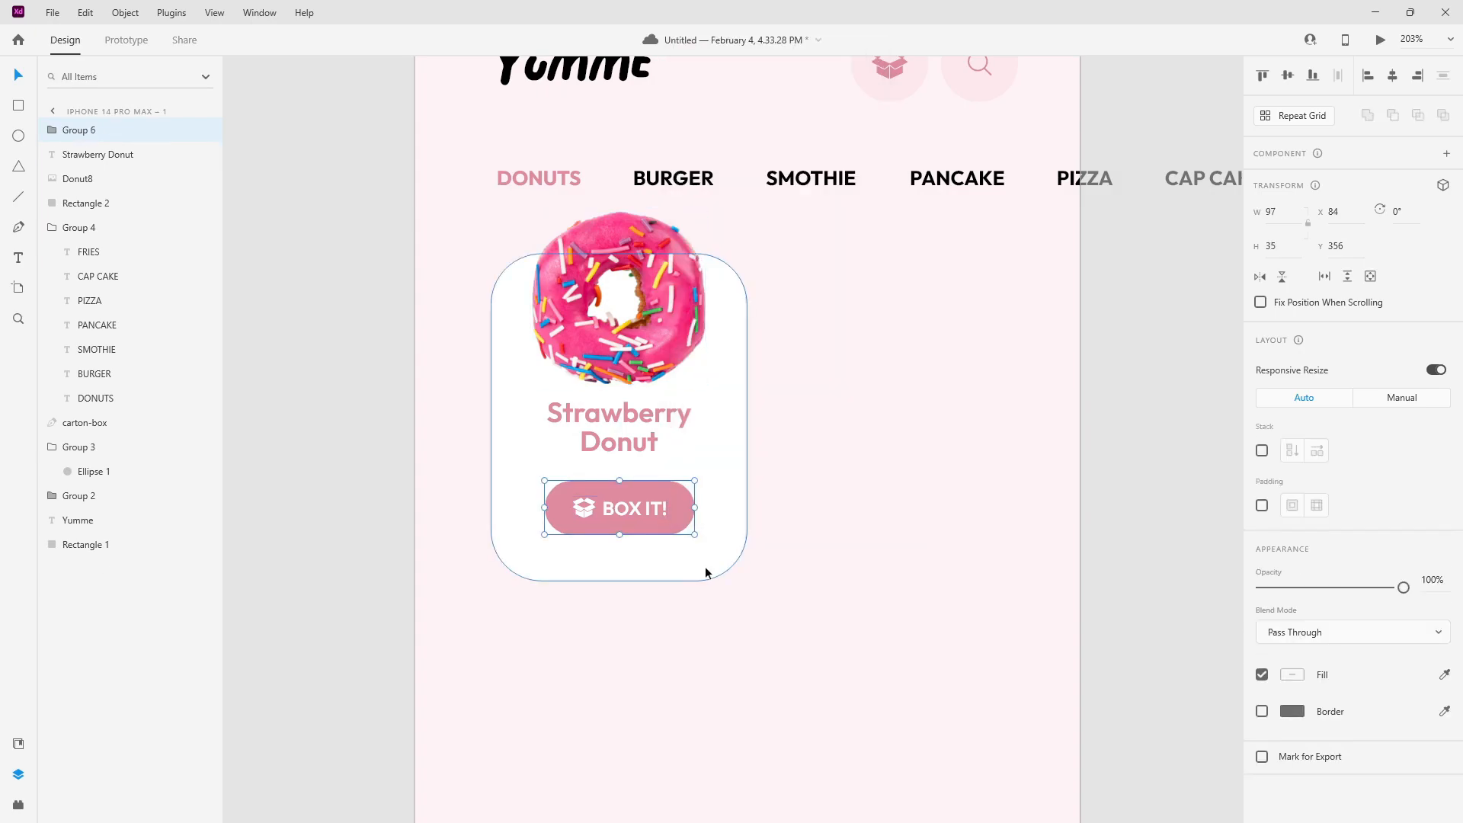
{"action": "left_click_drag", "start_coordinate": [619, 582], "coordinate": [620, 566]}
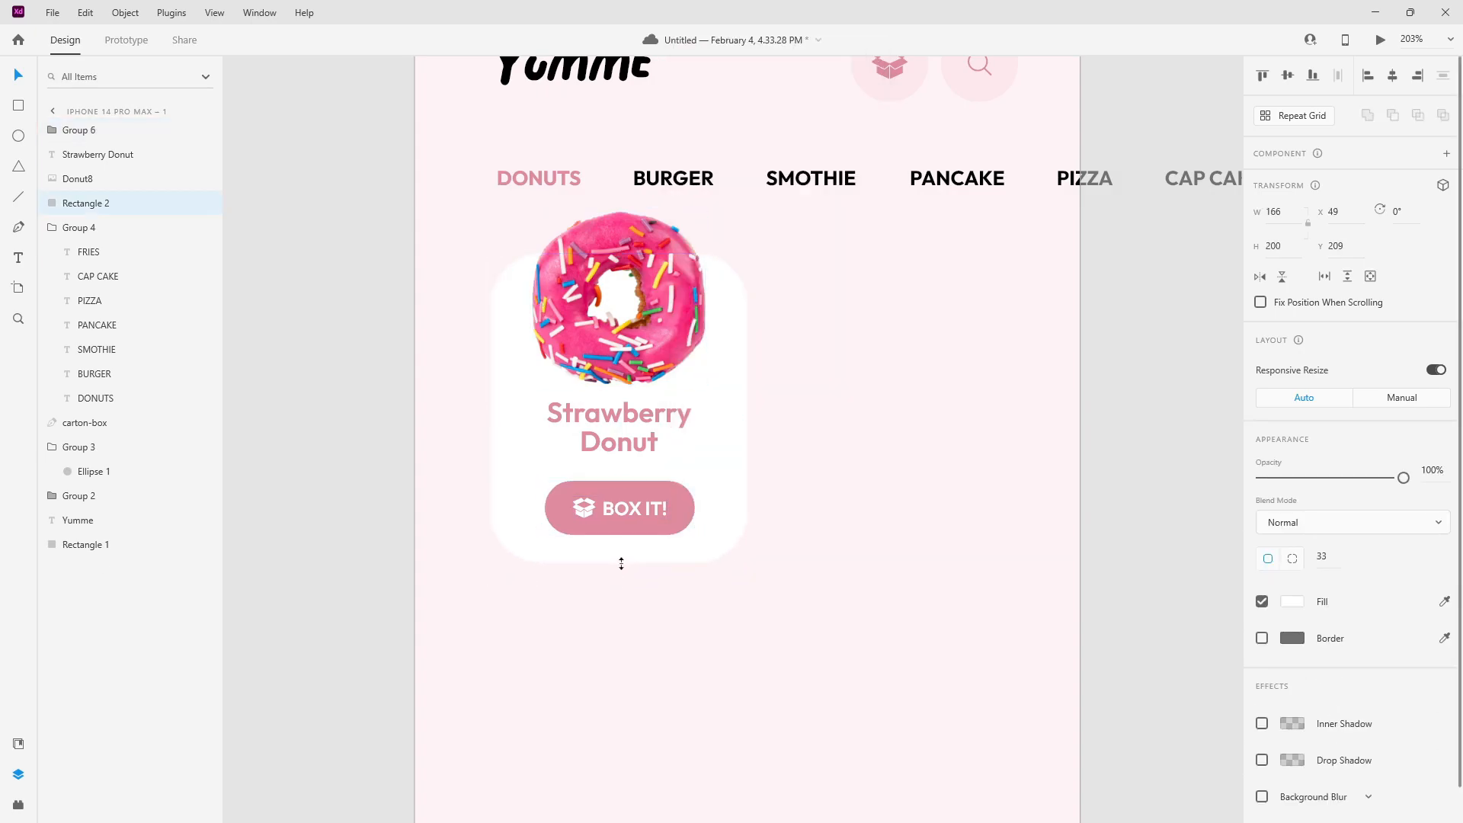
{"action": "left_click", "coordinate": [1165, 618]}
- Give the white card a drop shadow in #F7327E, sampled from the pink donut
{"action": "scroll", "coordinate": [692, 488], "scroll_direction": "down", "scroll_amount": 3}
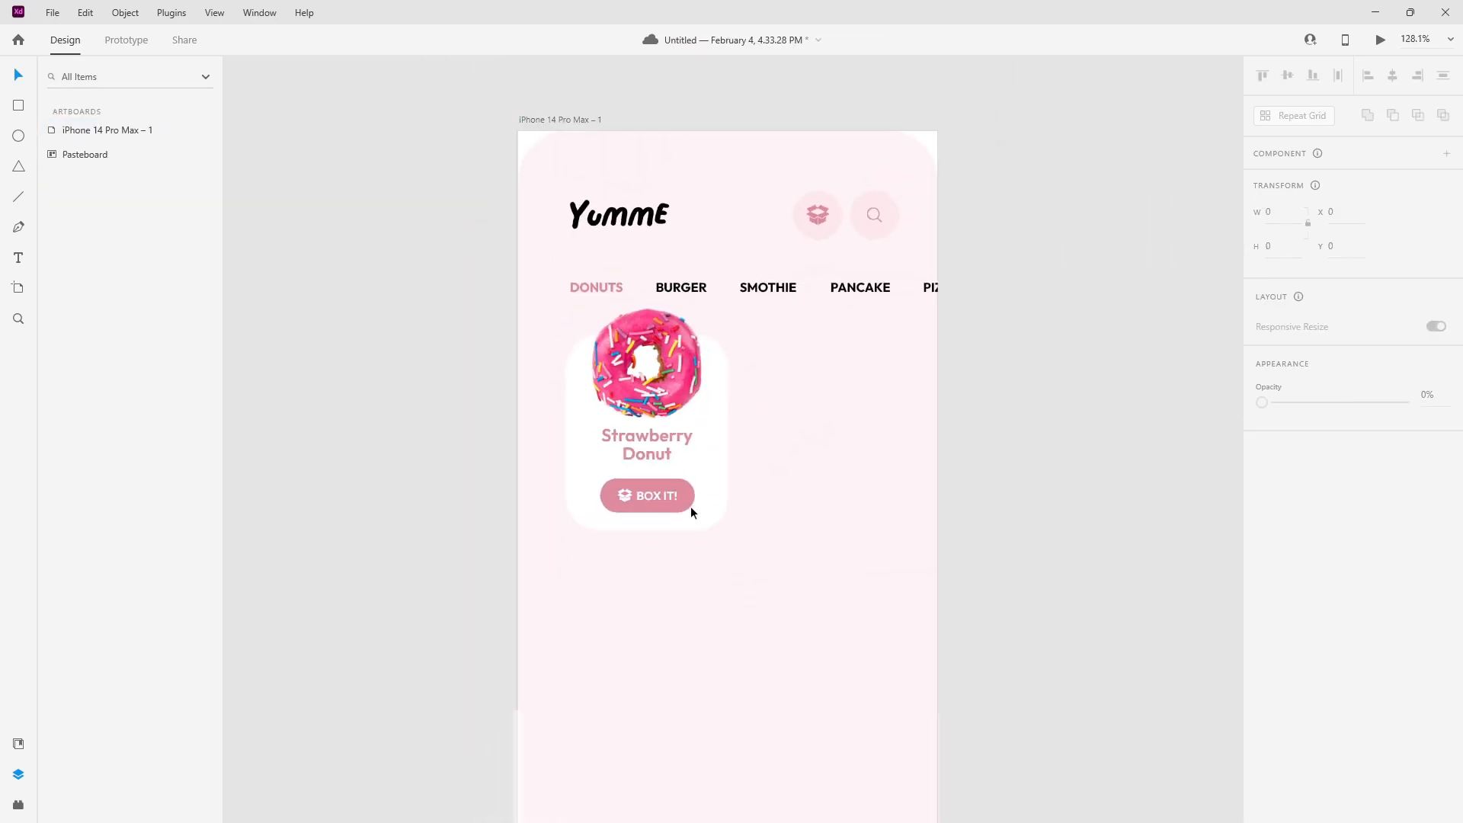
{"action": "left_click", "coordinate": [605, 500]}
{"action": "scroll", "coordinate": [1295, 595], "scroll_direction": "down", "scroll_amount": 1}
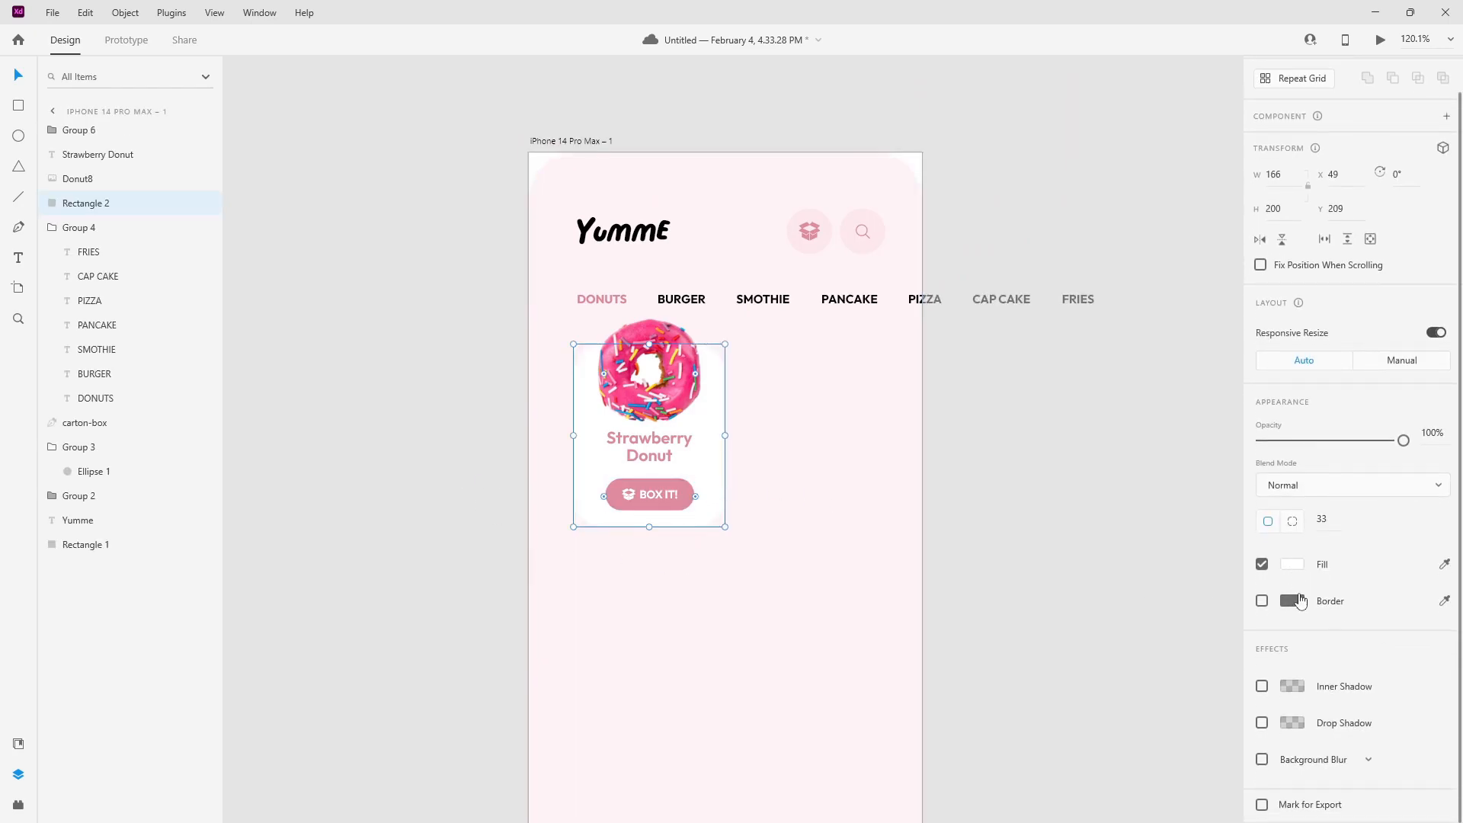
{"action": "left_click", "coordinate": [1294, 724]}
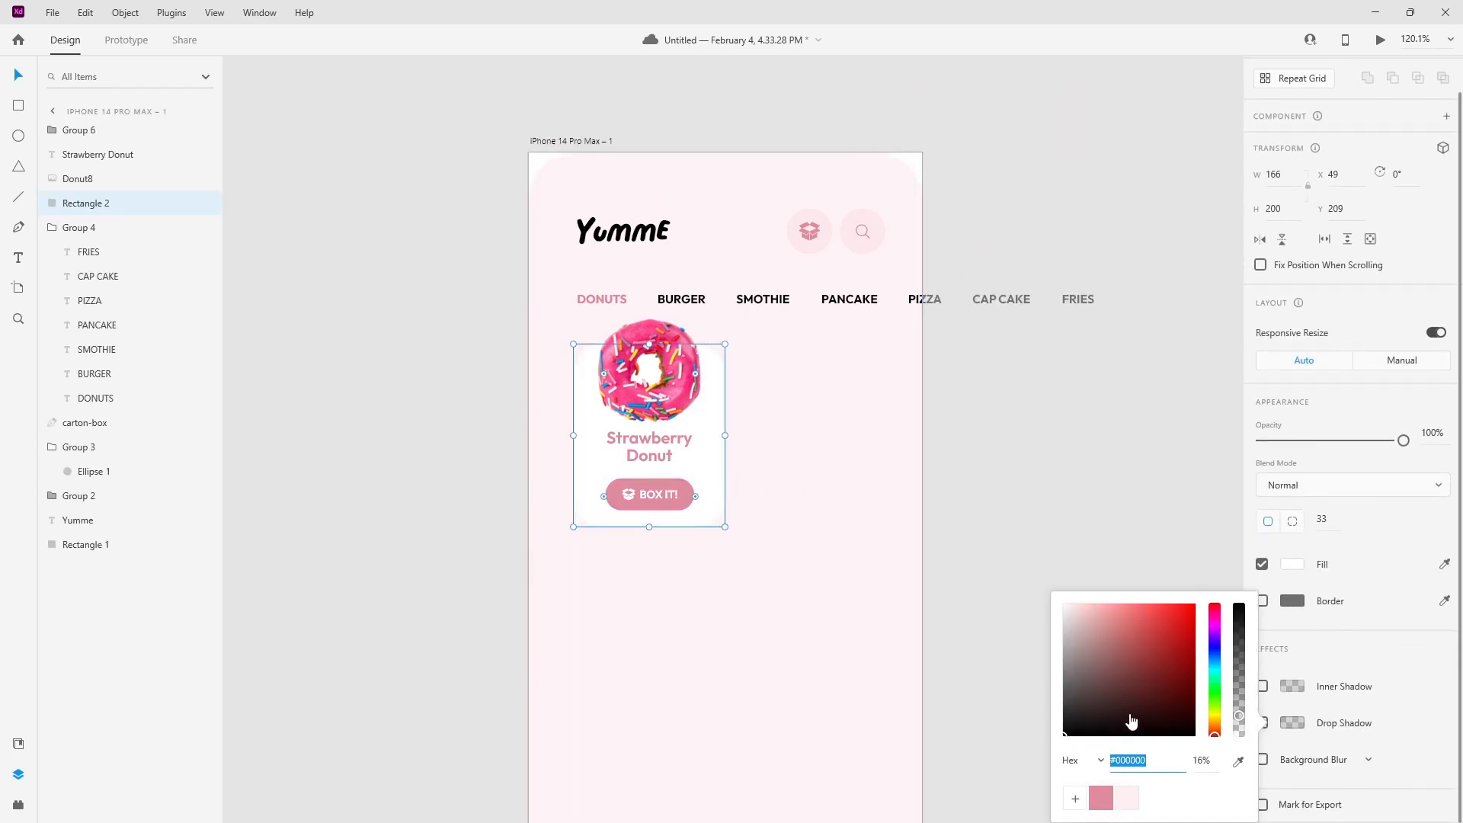
{"action": "left_click", "coordinate": [1292, 726]}
{"action": "left_click", "coordinate": [1293, 723]}
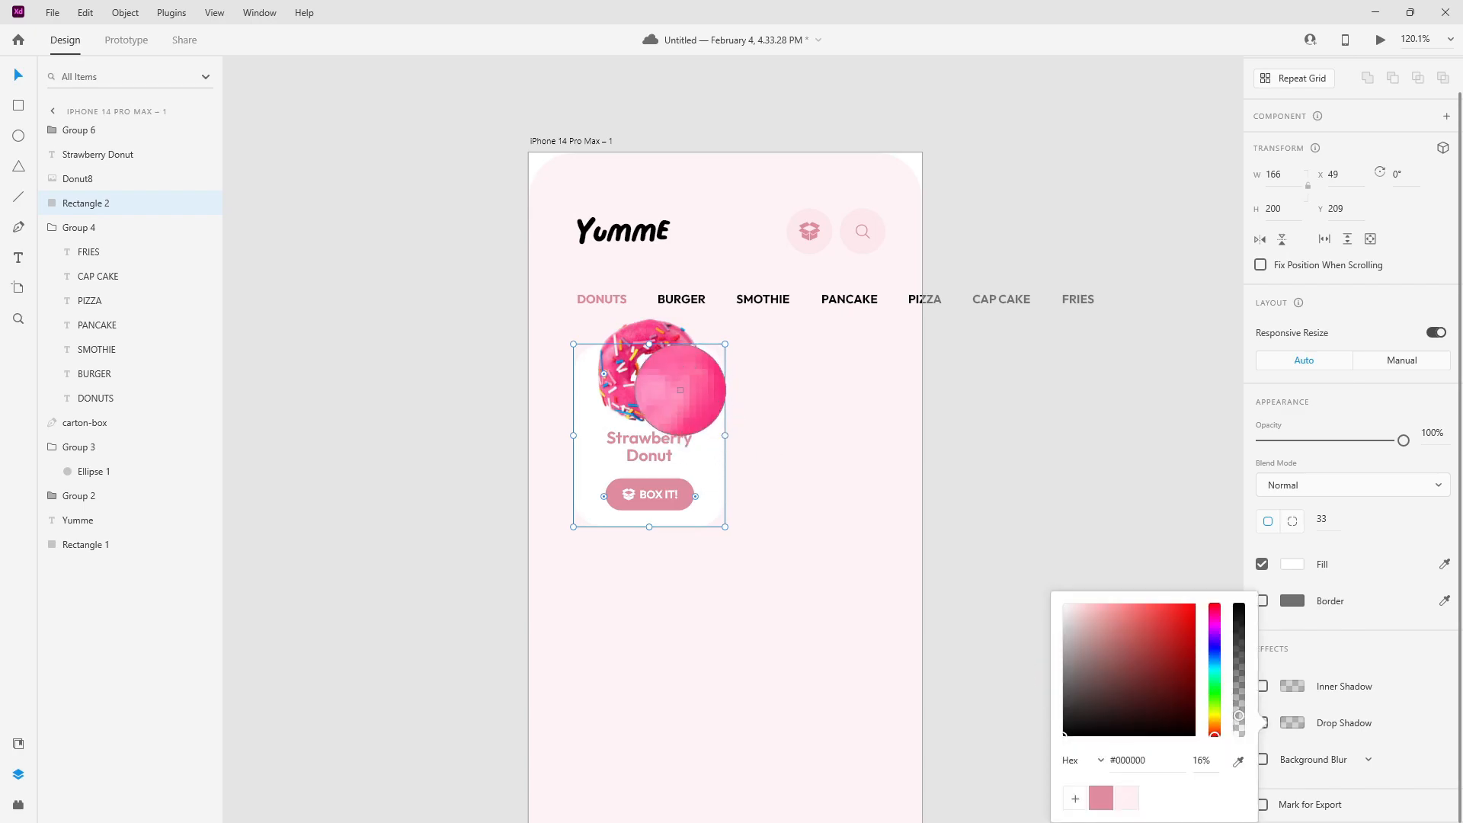
{"action": "left_click", "coordinate": [685, 393]}
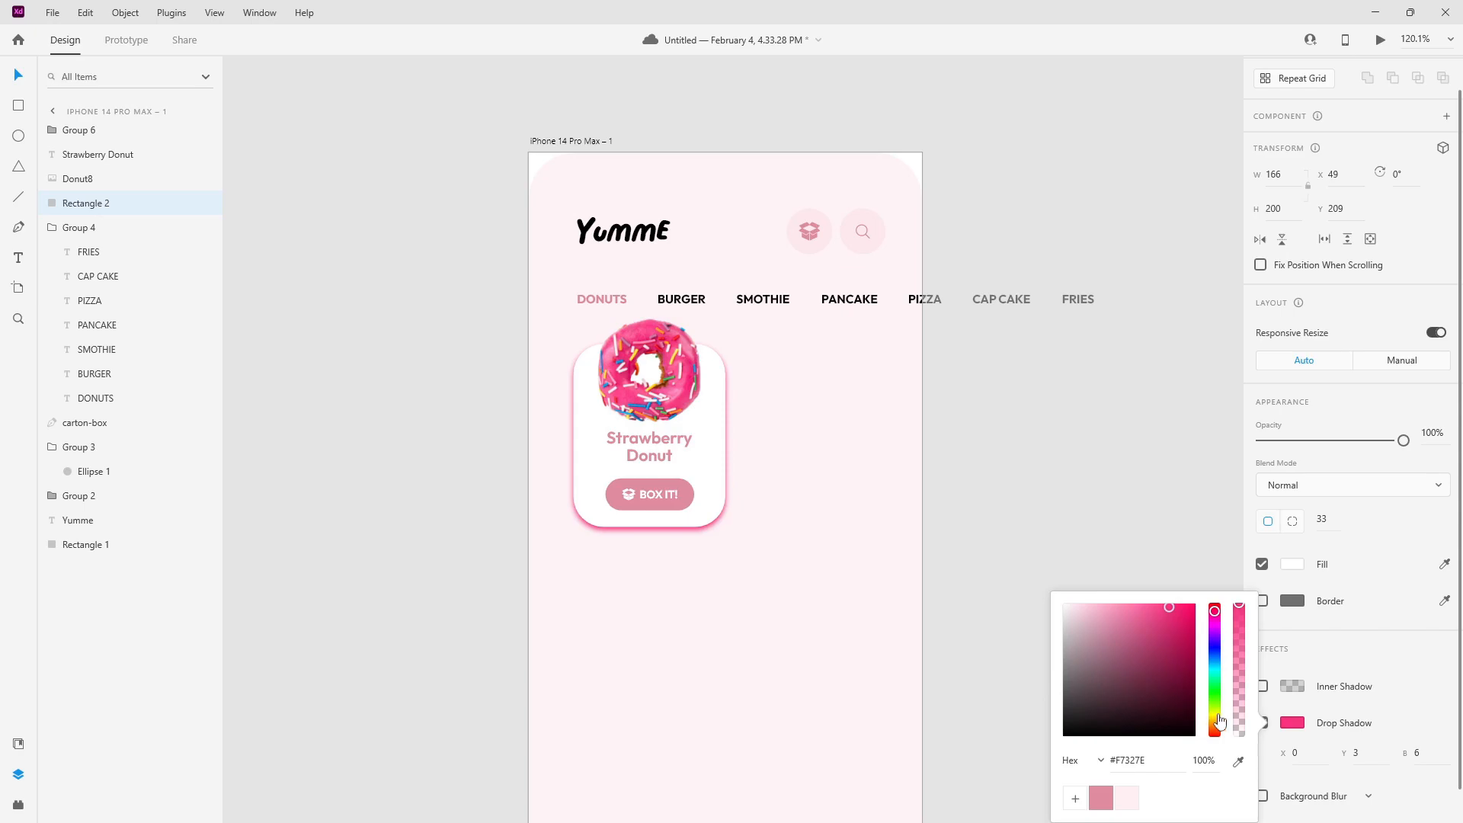
- Set the card's drop shadow to a Y offset of 23 and a blur of 37
{"action": "left_click", "coordinate": [1286, 717]}
{"action": "key", "text": "shift+Up"}
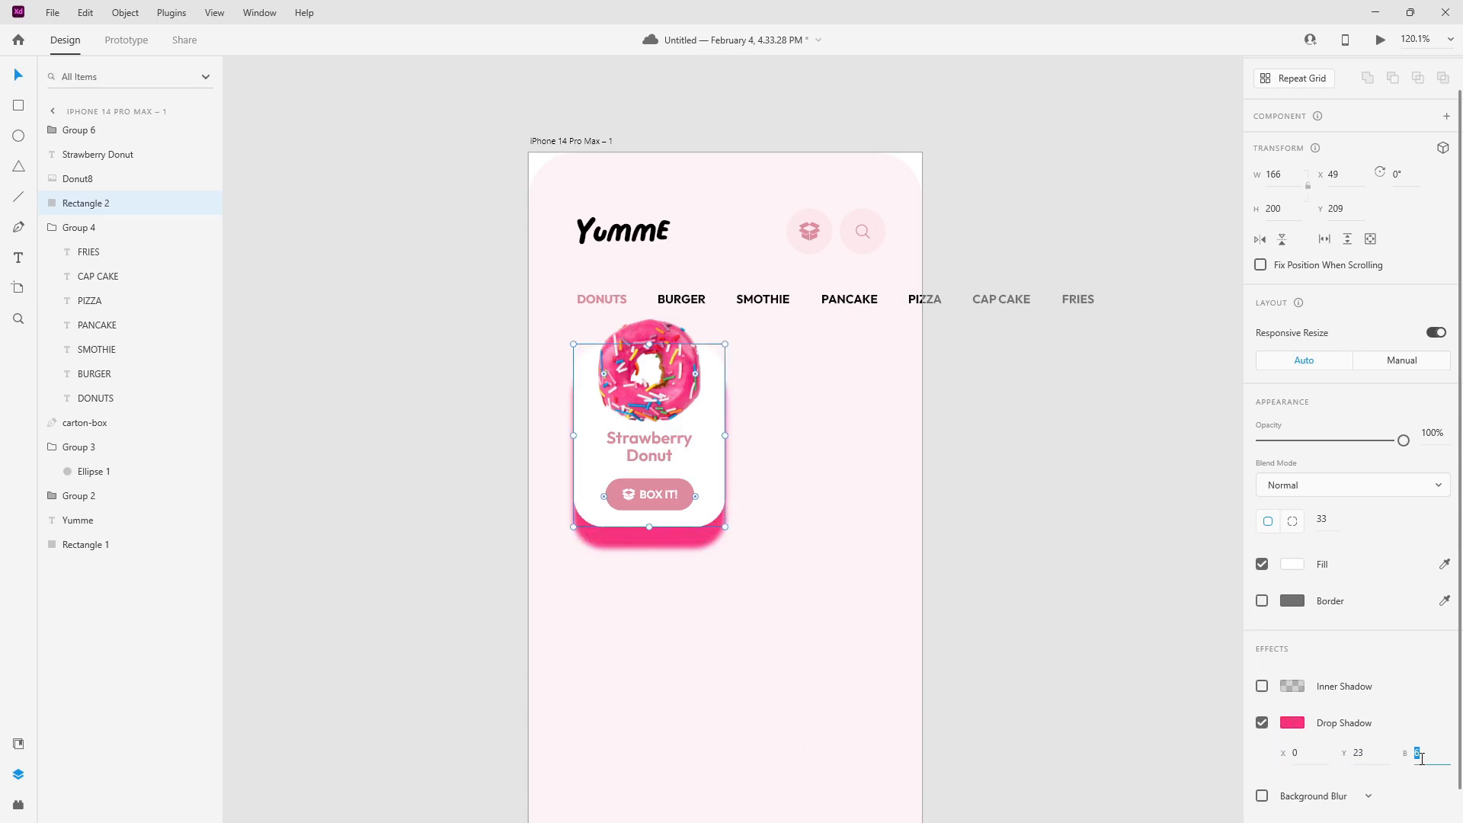
{"action": "key", "text": "shift+Up"}
{"action": "key", "text": "shift+Up"}
{"action": "key", "text": "shift+Up"}
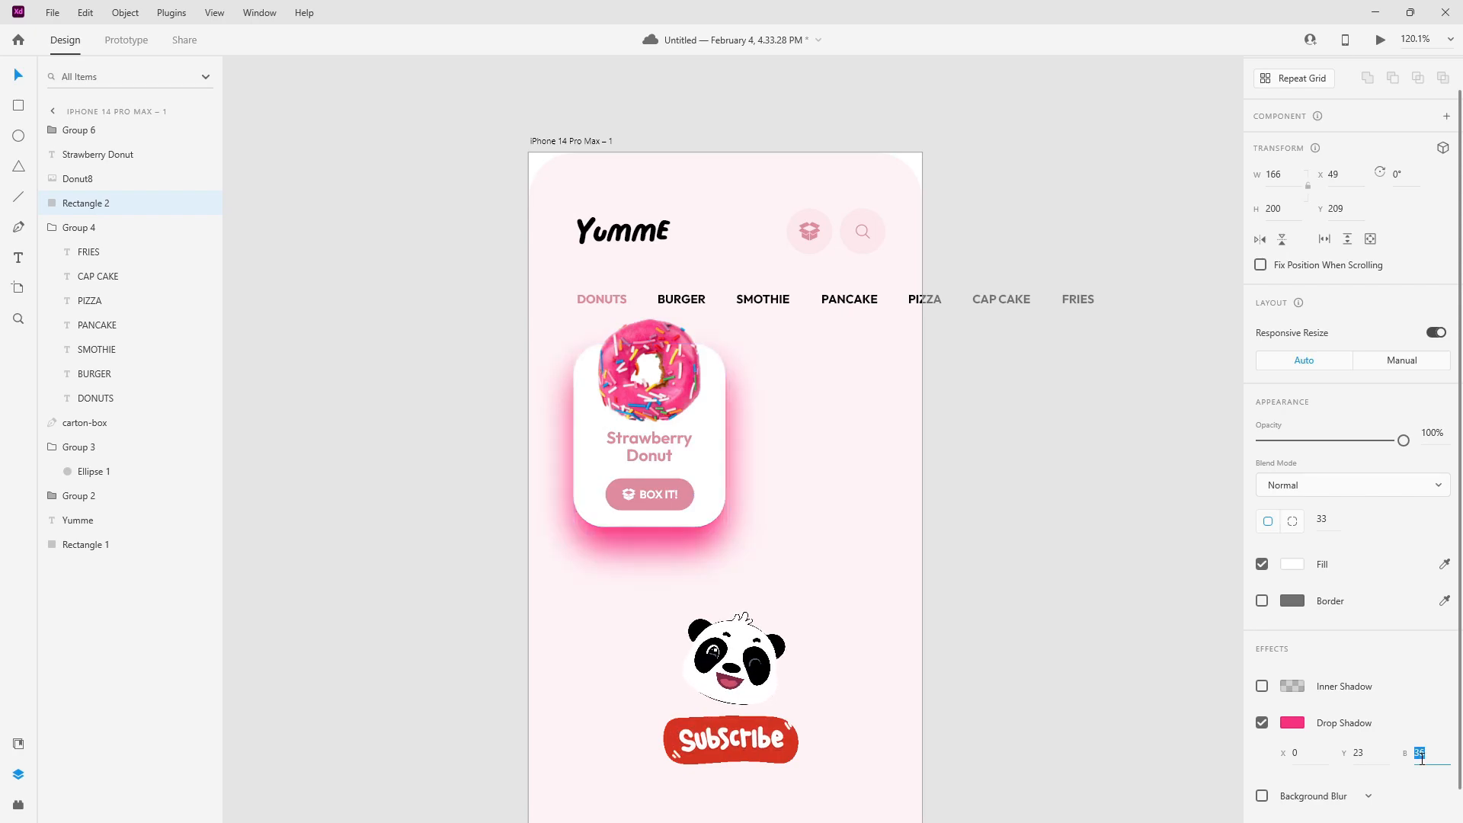
{"action": "key", "text": "Up"}
- Lower the donut card rectangle's opacity to 17%
{"action": "scroll", "coordinate": [1322, 762], "scroll_direction": "down", "scroll_amount": 1}
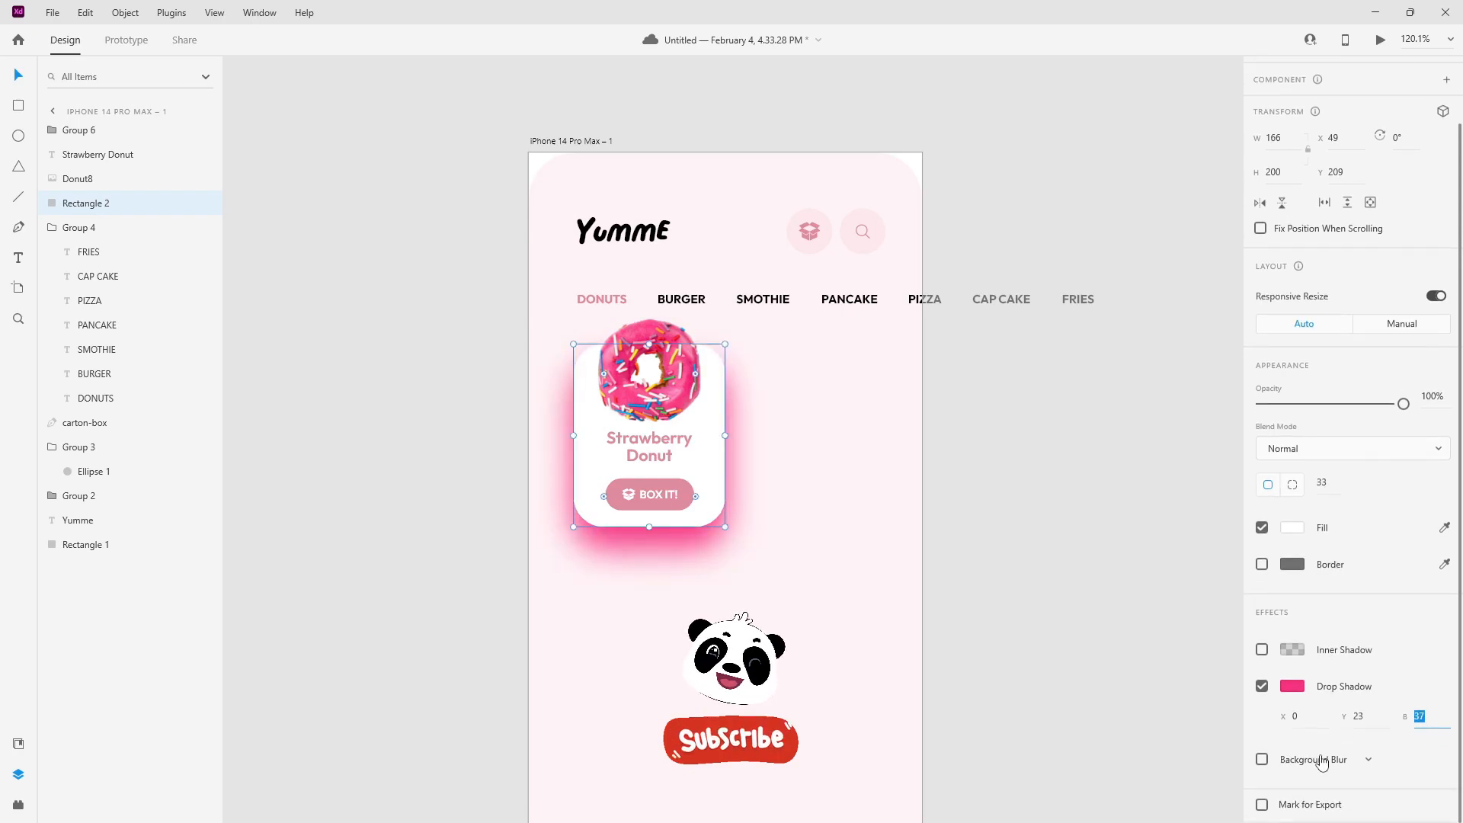
{"action": "left_click_drag", "start_coordinate": [1403, 412], "coordinate": [1270, 409]}
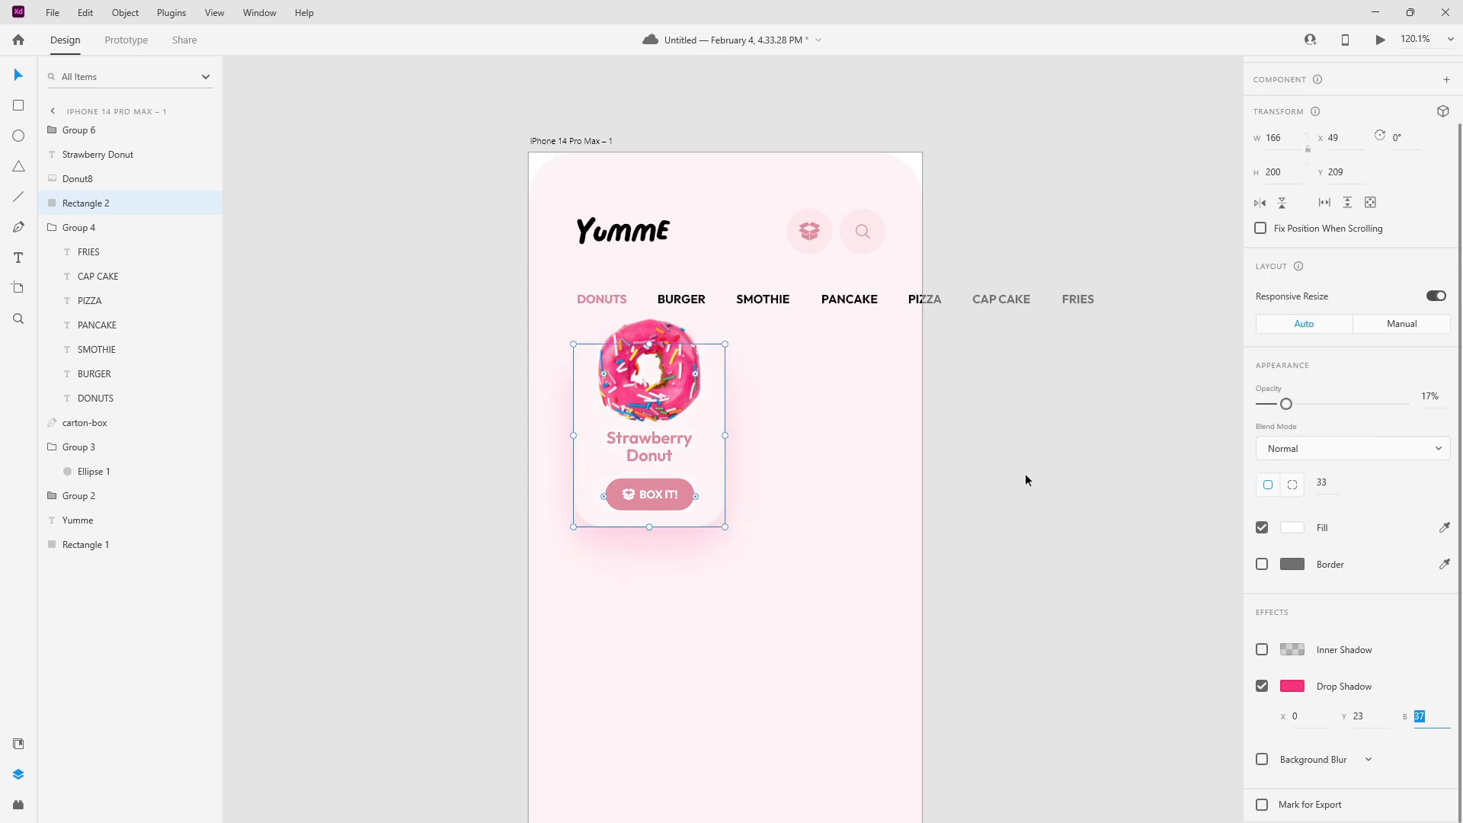
{"action": "left_click", "coordinate": [1026, 480]}
- Group the donut image, title, button and card rectangle into one product card
{"action": "scroll", "coordinate": [953, 480], "scroll_direction": "down", "scroll_amount": 2}
{"action": "left_click", "coordinate": [659, 407]}
{"action": "left_click_drag", "start_coordinate": [424, 319], "coordinate": [713, 503]}
{"action": "key", "text": "ctrl+g"}
- Duplicate the donut card to the right of the original and place the copy slightly lower
{"action": "left_click_drag", "start_coordinate": [678, 437], "coordinate": [726, 340]}
{"action": "left_click_drag", "start_coordinate": [743, 365], "coordinate": [743, 396]}
{"action": "left_click", "coordinate": [953, 441]}
{"action": "left_click_drag", "start_coordinate": [854, 416], "coordinate": [892, 474]}
- Shift both donut cards slightly left, placing the second card at X 220, Y 216
{"action": "left_click", "coordinate": [678, 466]}
{"action": "left_click", "coordinate": [679, 452]}
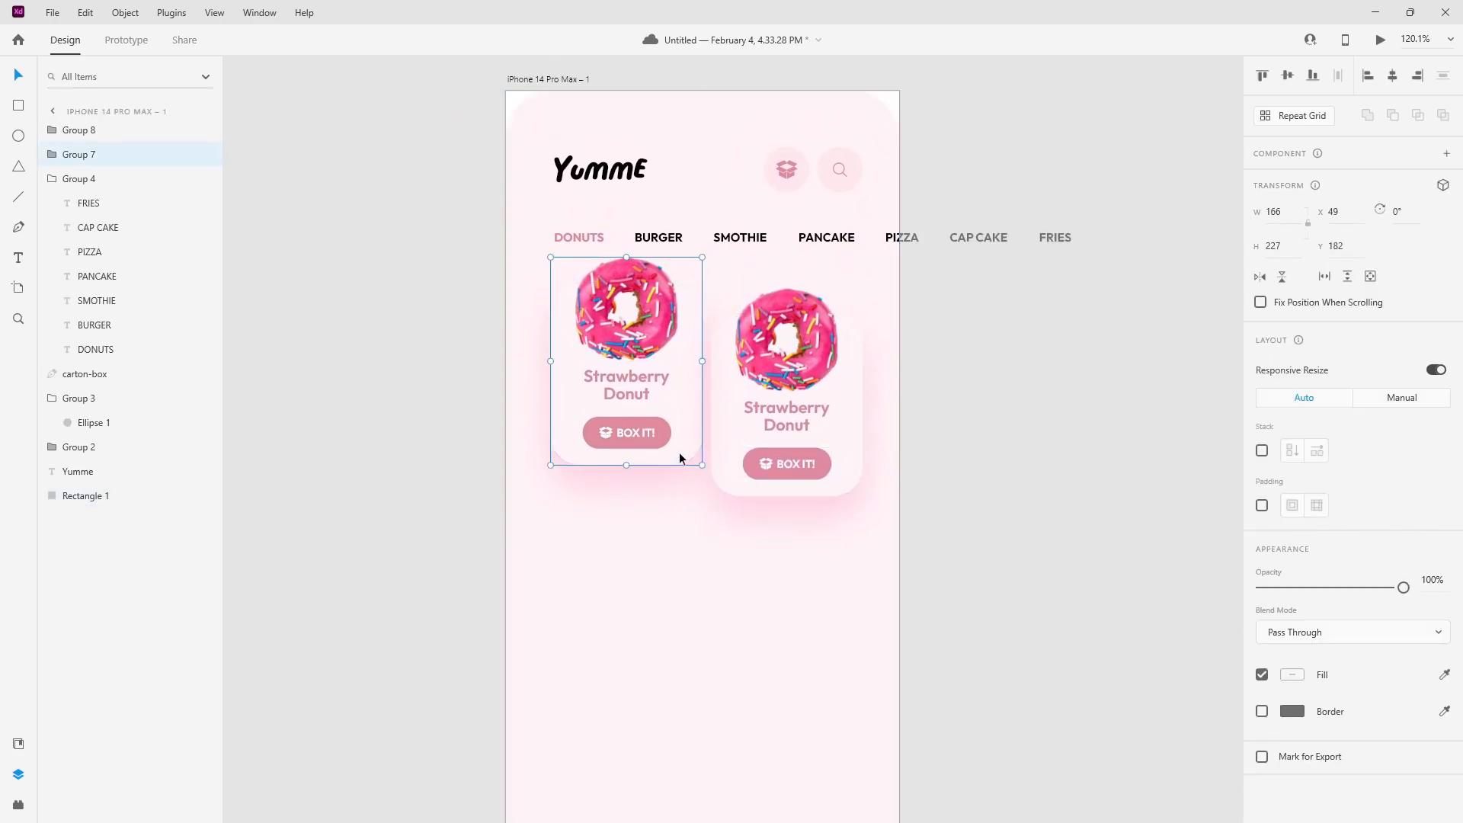
{"action": "left_click_drag", "start_coordinate": [709, 450], "coordinate": [685, 429]}
{"action": "left_click", "coordinate": [965, 486]}
{"action": "scroll", "coordinate": [666, 410], "scroll_direction": "down", "scroll_amount": 3}
{"action": "left_click", "coordinate": [666, 410]}
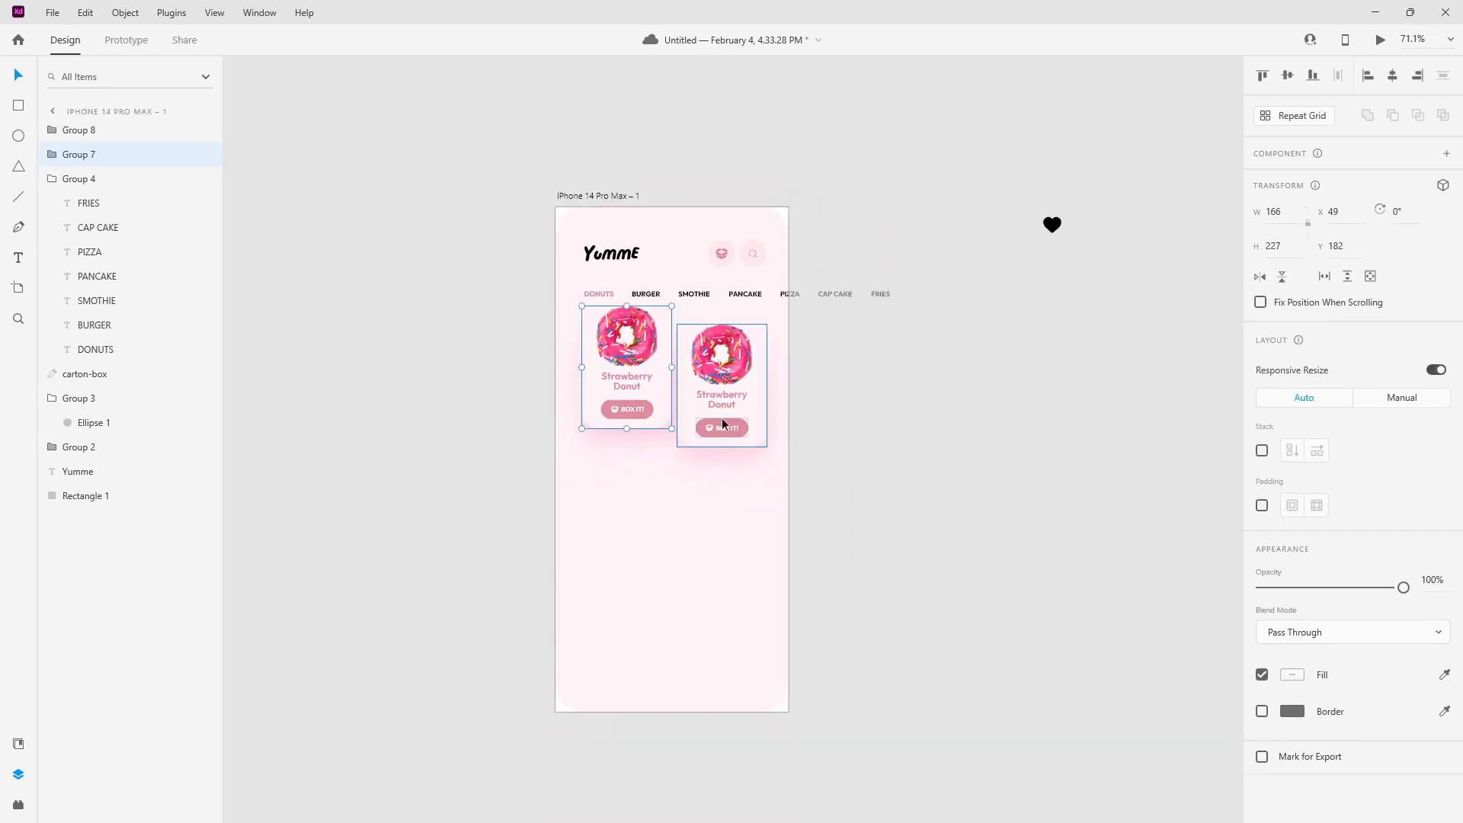
{"action": "left_click_drag", "start_coordinate": [736, 410], "coordinate": [670, 478]}
{"action": "left_click", "coordinate": [876, 494]}
- Change the fill of the first card's Strawberry Donut text to near-black
{"action": "scroll", "coordinate": [725, 444], "scroll_direction": "up", "scroll_amount": 3}
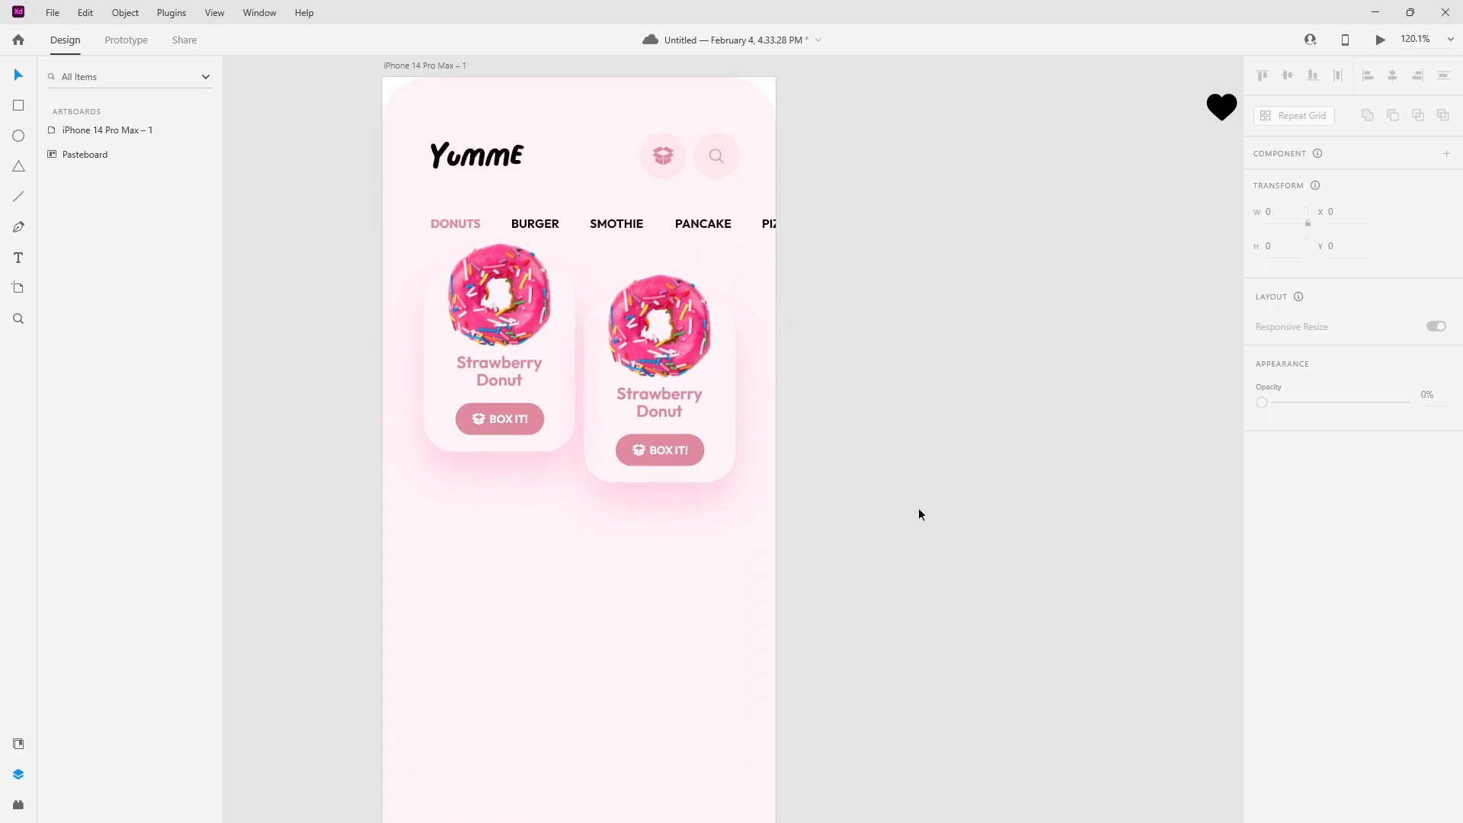
{"action": "scroll", "coordinate": [641, 448], "scroll_direction": "down", "scroll_amount": 2}
{"action": "scroll", "coordinate": [642, 448], "scroll_direction": "down", "scroll_amount": 3}
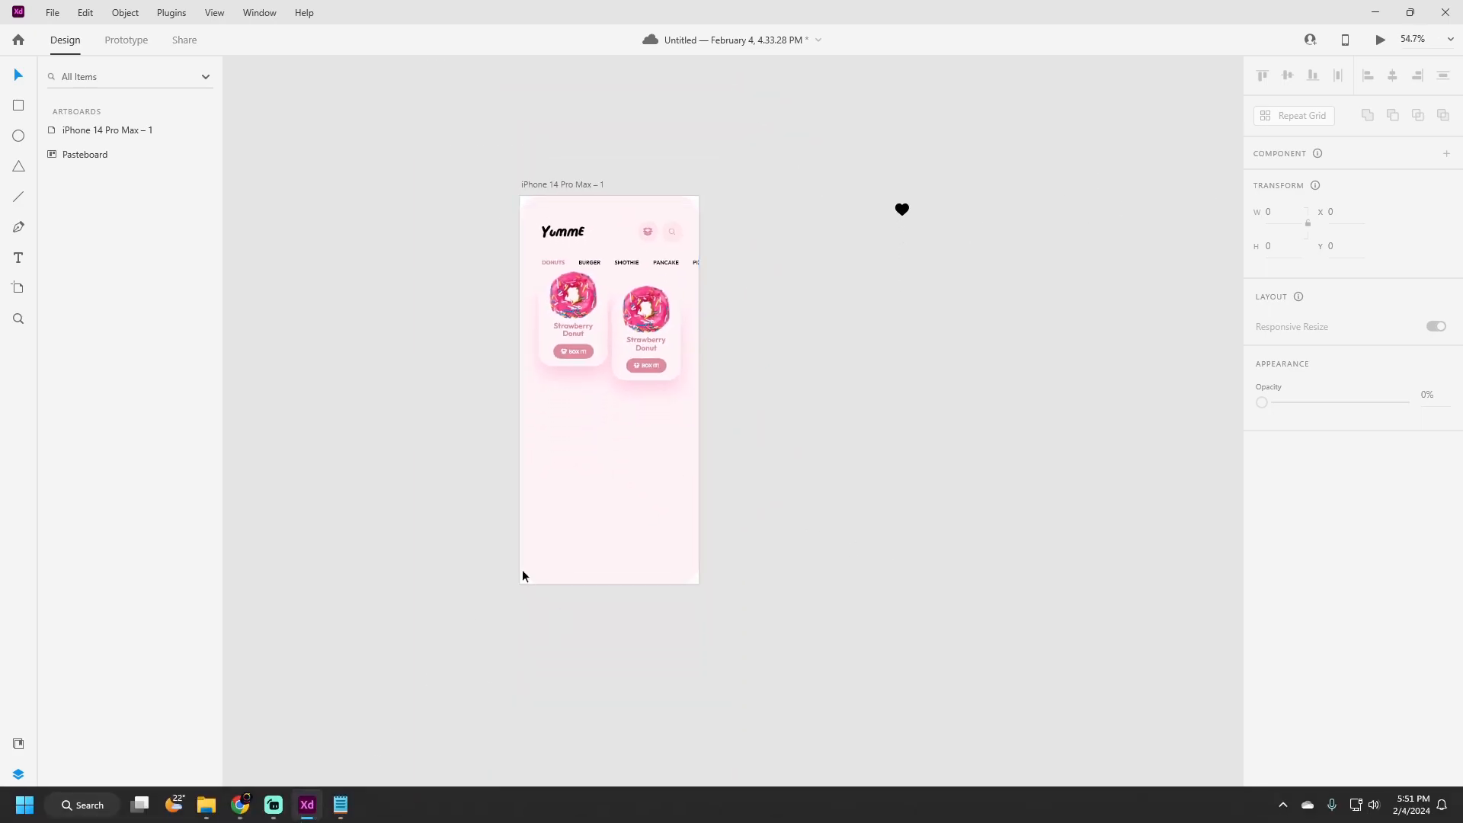
{"action": "left_click", "coordinate": [564, 327]}
{"action": "scroll", "coordinate": [596, 316], "scroll_direction": "up", "scroll_amount": 5}
{"action": "double_click", "coordinate": [555, 345]}
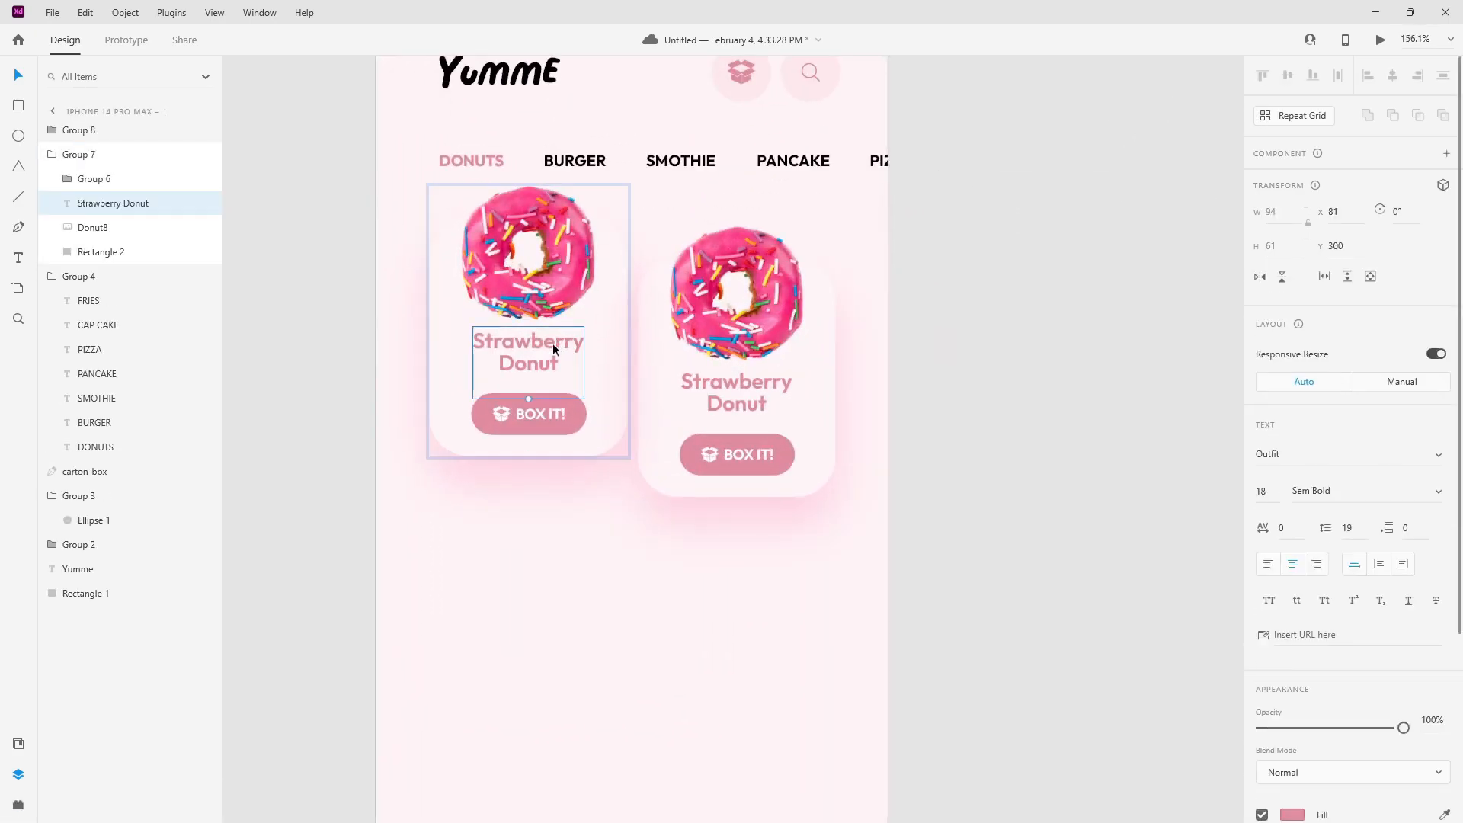
{"action": "scroll", "coordinate": [1278, 722], "scroll_direction": "down", "scroll_amount": 3}
{"action": "left_click", "coordinate": [1293, 699]}
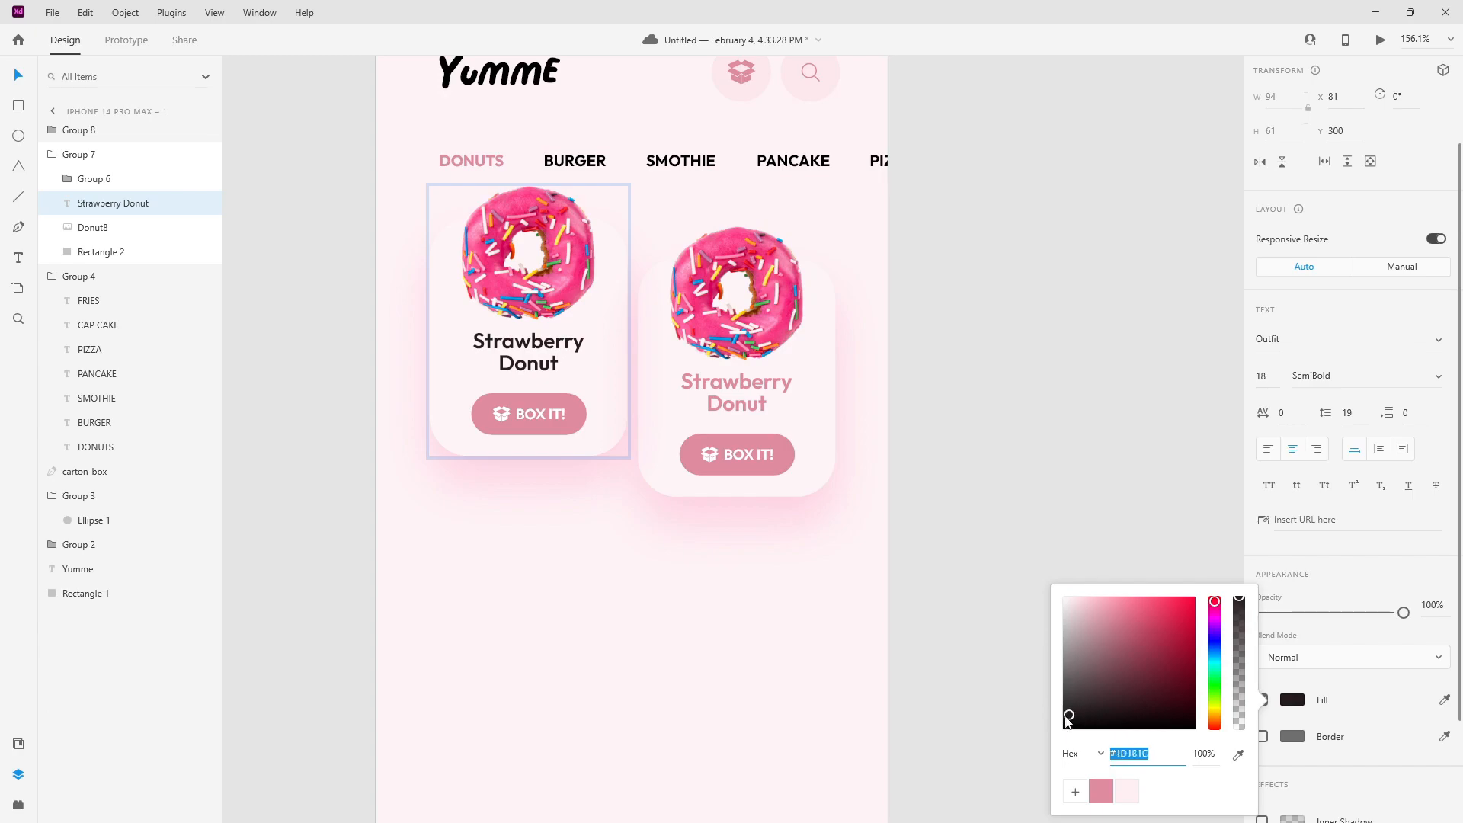
{"action": "left_click_drag", "start_coordinate": [1034, 723], "coordinate": [1035, 720]}
- Match the second card's Strawberry Donut title colour to the near-black of the first card's title
{"action": "right_click", "coordinate": [1129, 755]}
{"action": "left_click", "coordinate": [1161, 687]}
{"action": "left_click", "coordinate": [999, 543]}
{"action": "double_click", "coordinate": [737, 385]}
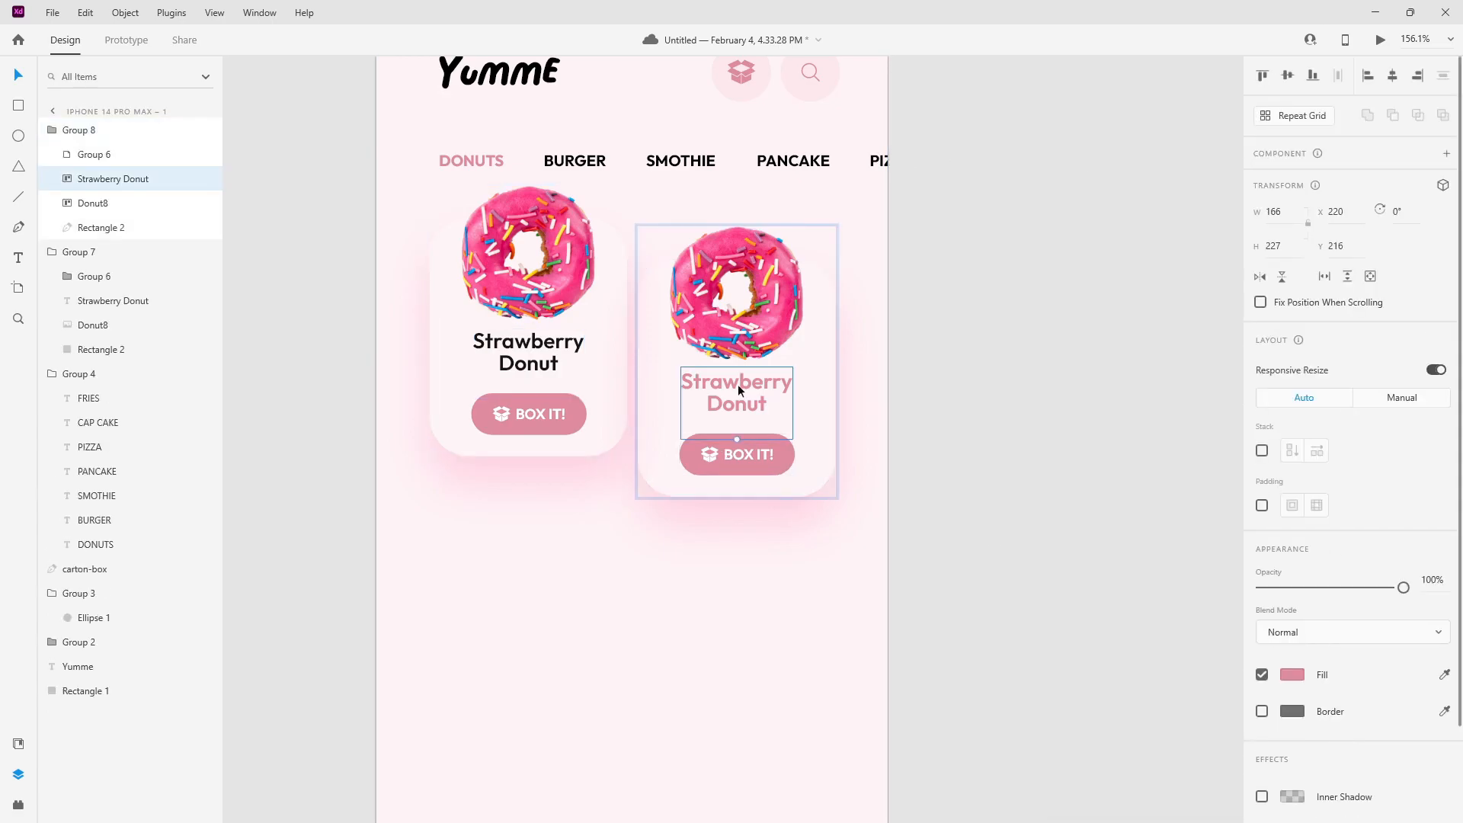
{"action": "double_click", "coordinate": [738, 384]}
{"action": "left_click", "coordinate": [1293, 815]}
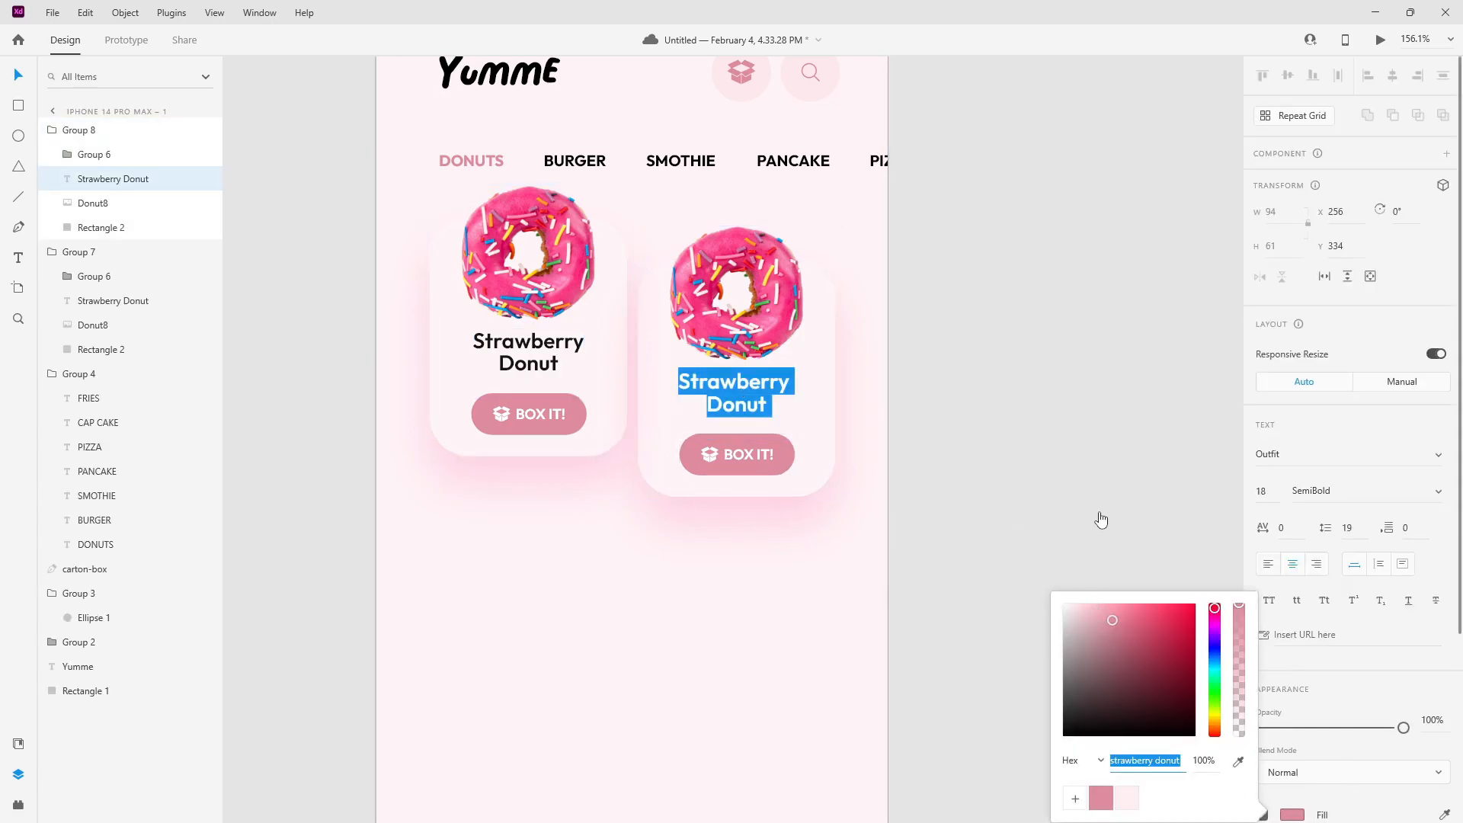
{"action": "left_click", "coordinate": [1238, 766]}
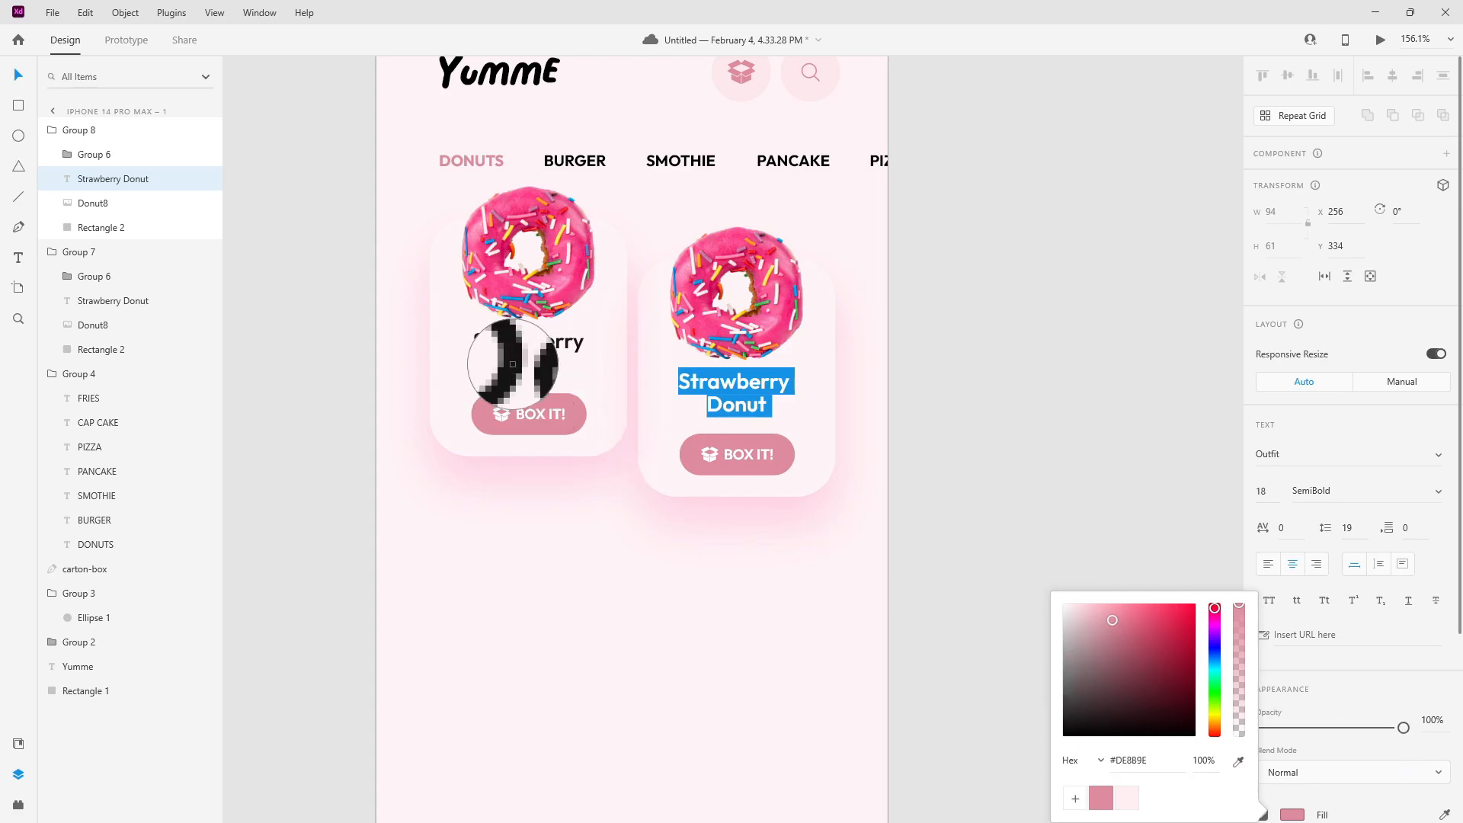
{"action": "left_click", "coordinate": [506, 359]}
{"action": "left_click", "coordinate": [943, 385]}
{"action": "left_click", "coordinate": [1021, 390]}
- Change the fill of the second card's BOX IT! button rectangle to the saved light pink
{"action": "scroll", "coordinate": [925, 419], "scroll_direction": "down", "scroll_amount": 1}
{"action": "scroll", "coordinate": [945, 443], "scroll_direction": "down", "scroll_amount": 3}
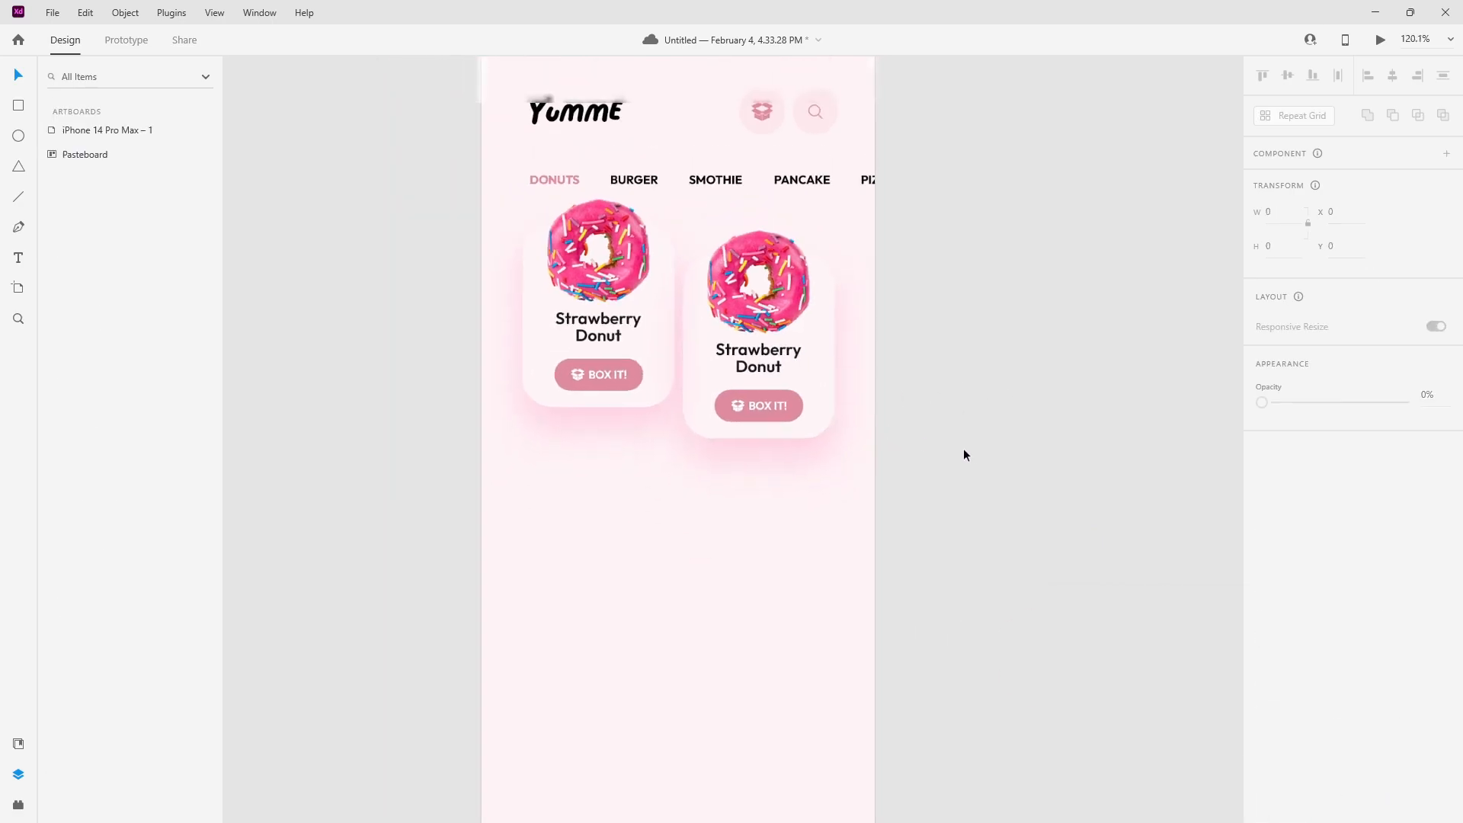
{"action": "left_click", "coordinate": [748, 450]}
{"action": "double_click", "coordinate": [748, 450]}
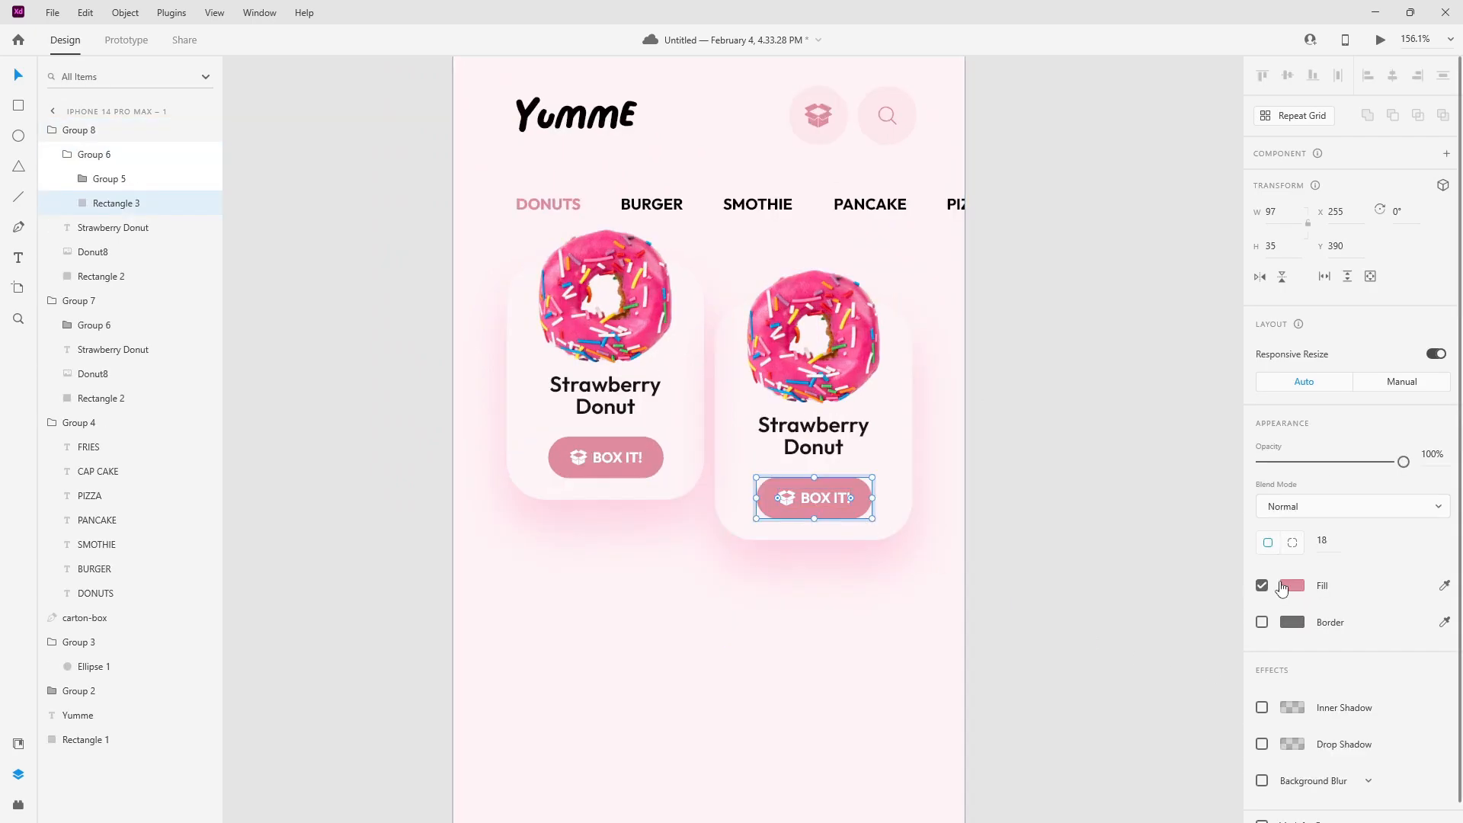
{"action": "left_click", "coordinate": [1291, 585]}
{"action": "left_click", "coordinate": [1123, 689]}
- Set the second card's BOX IT! label and box icon to the saved pink #DE8B9E
{"action": "left_click", "coordinate": [818, 496]}
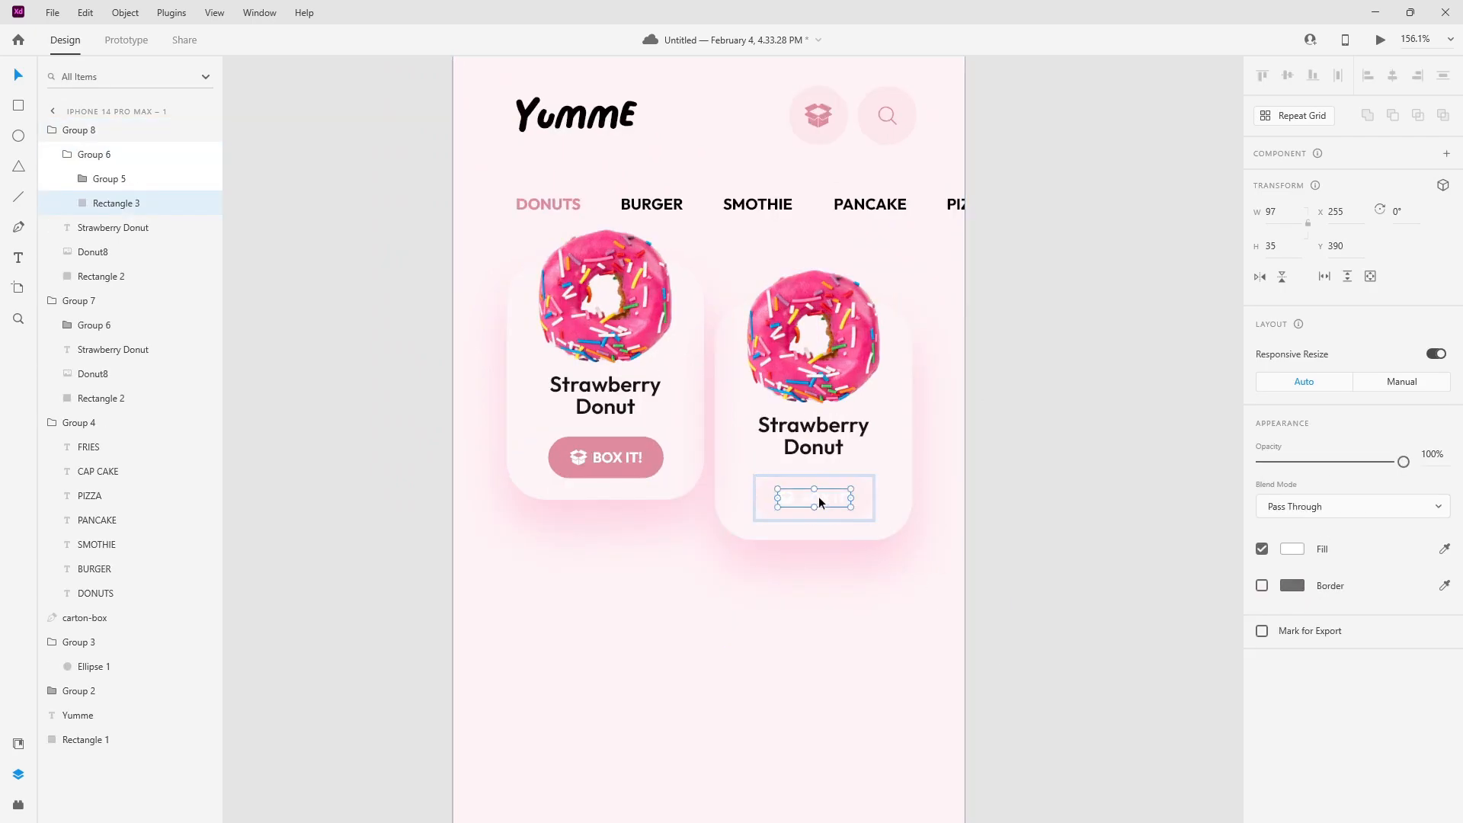
{"action": "left_click", "coordinate": [824, 504]}
{"action": "left_click", "coordinate": [1291, 659]}
{"action": "left_click", "coordinate": [1101, 762]}
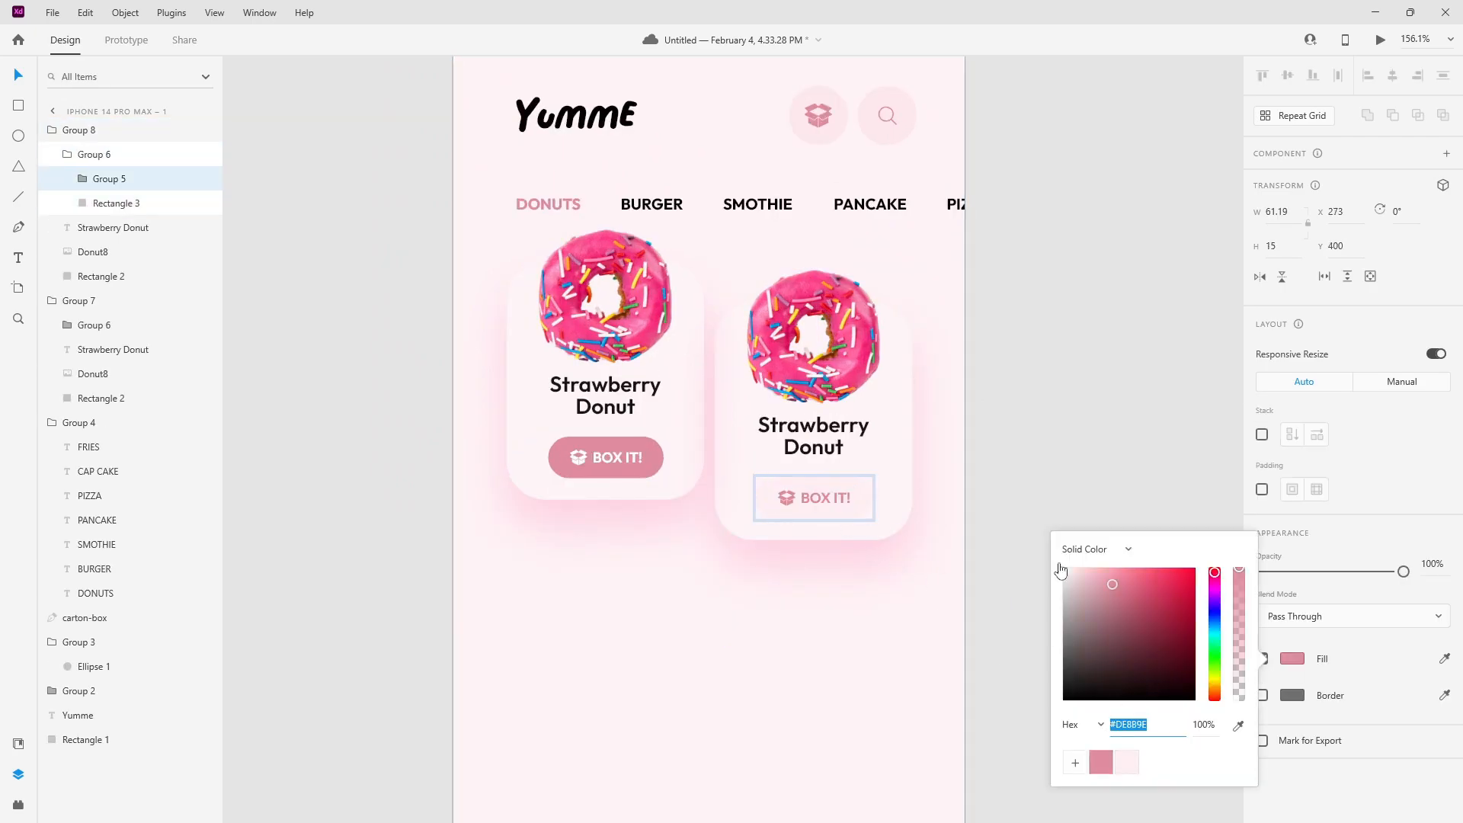
{"action": "left_click", "coordinate": [1081, 449]}
- Import the chocolate Donut6 image from the Donut folder onto the pasteboard beside the phone screen
{"action": "scroll", "coordinate": [906, 460], "scroll_direction": "down", "scroll_amount": 3}
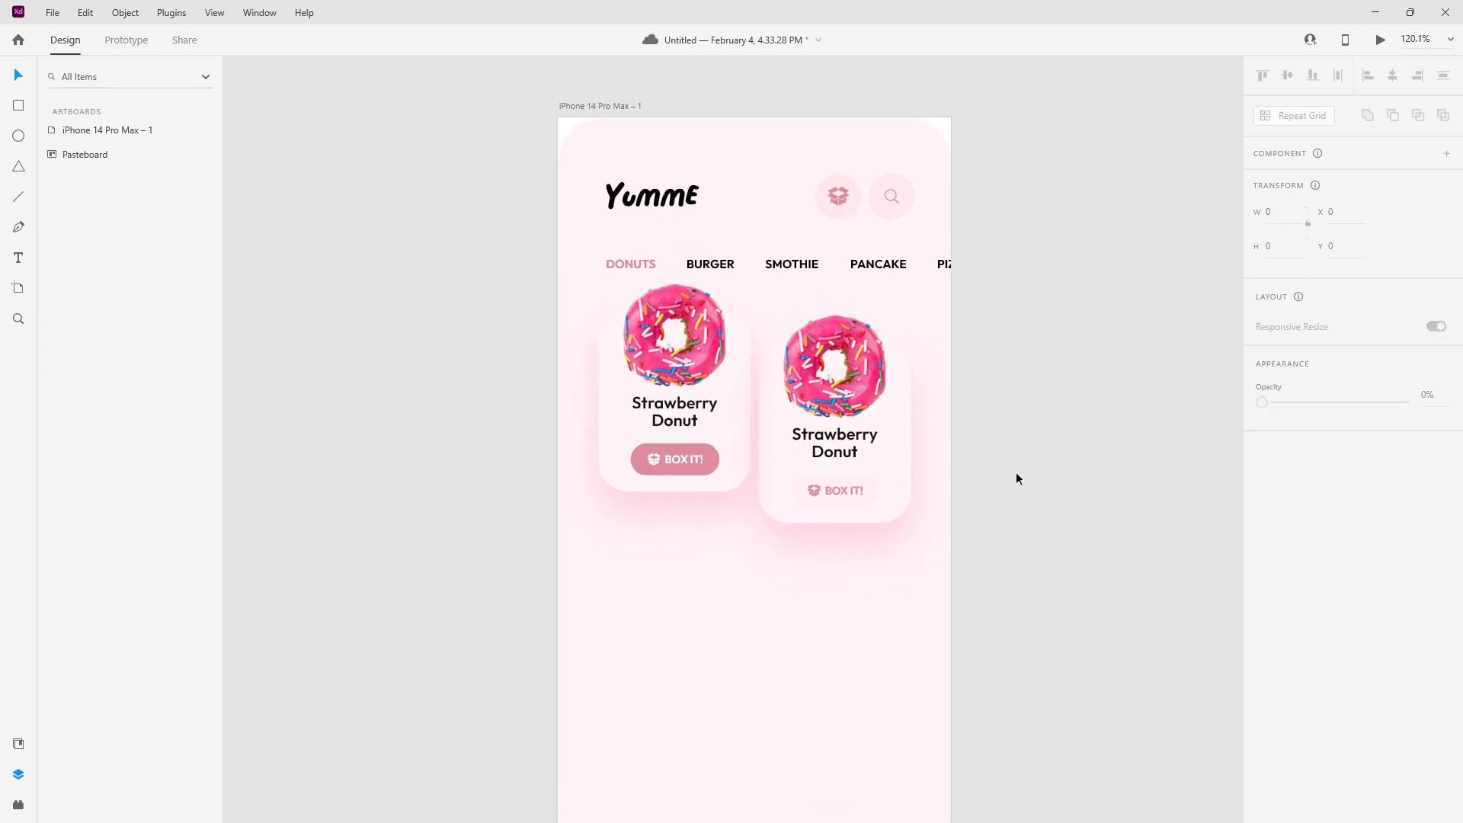
{"action": "left_click", "coordinate": [808, 444]}
{"action": "left_click", "coordinate": [716, 439], "text": "shift"}
{"action": "left_click_drag", "start_coordinate": [1018, 486], "coordinate": [829, 465]}
{"action": "left_click", "coordinate": [869, 480]}
{"action": "mouse_move", "coordinate": [195, 820]}
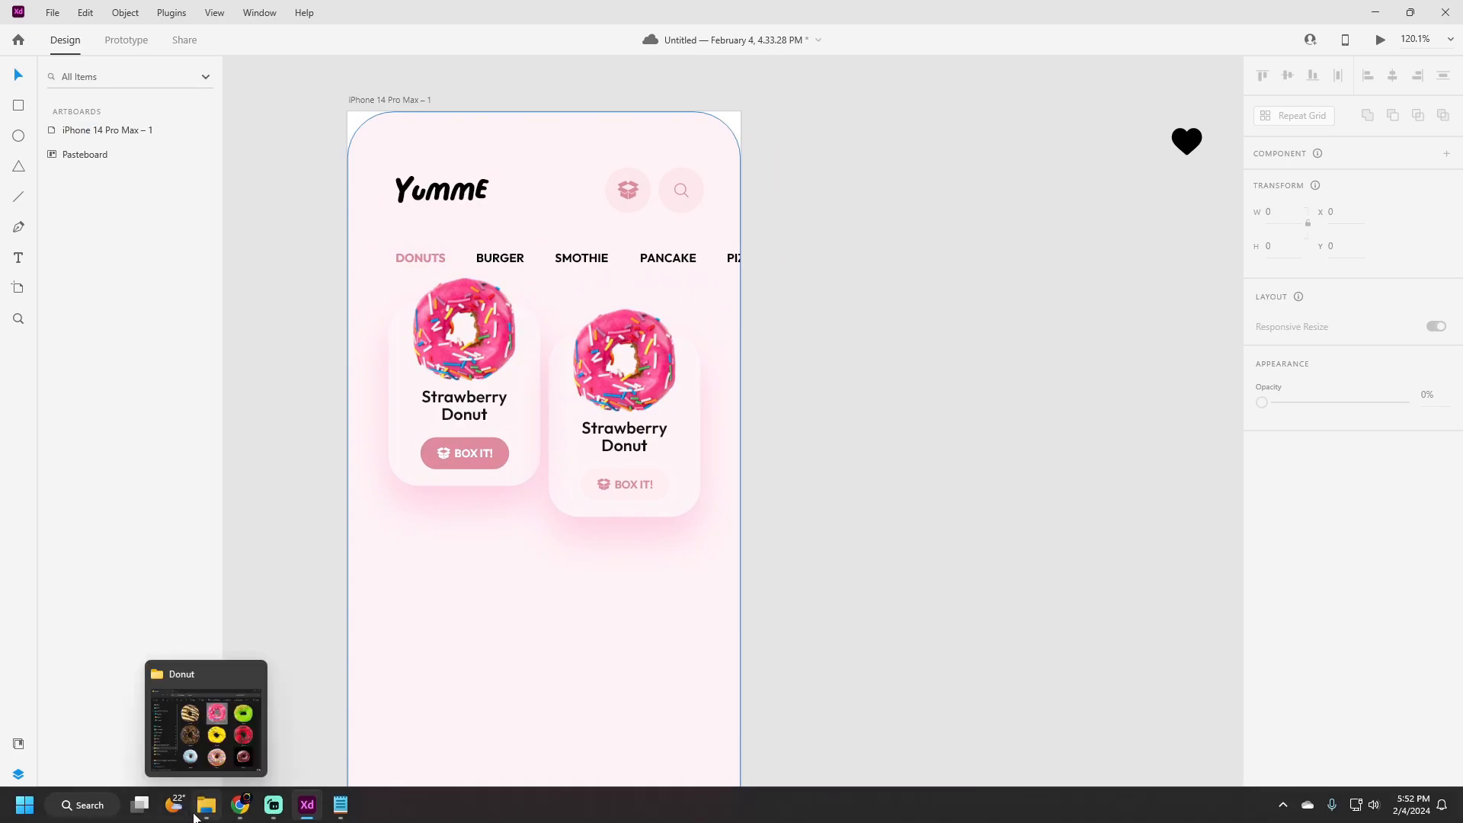
{"action": "left_click", "coordinate": [205, 749]}
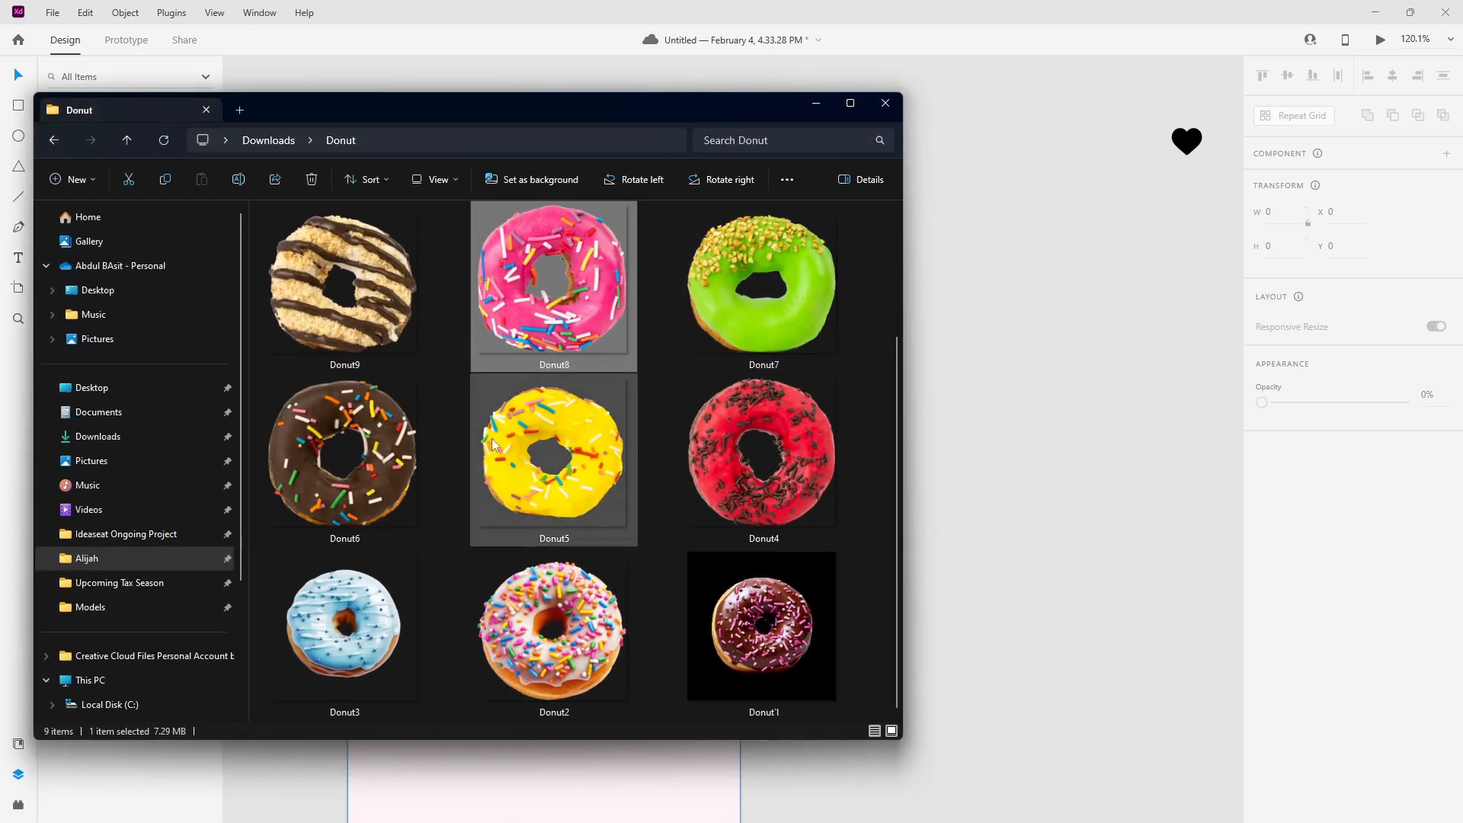
{"action": "left_click", "coordinate": [337, 305]}
{"action": "left_click", "coordinate": [357, 442]}
{"action": "left_click_drag", "start_coordinate": [957, 416], "coordinate": [1088, 454]}
{"action": "left_click", "coordinate": [818, 108]}
- Scale the Donut6 image to about 123 by 120 and place it over the second card's pink donut
{"action": "scroll", "coordinate": [649, 314], "scroll_direction": "down", "scroll_amount": 4}
{"action": "left_click_drag", "start_coordinate": [1068, 572], "coordinate": [654, 312]}
{"action": "left_click_drag", "start_coordinate": [960, 120], "coordinate": [1017, 712]}
{"action": "left_click_drag", "start_coordinate": [1029, 750], "coordinate": [748, 178]}
{"action": "left_click_drag", "start_coordinate": [902, 360], "coordinate": [643, 335]}
{"action": "scroll", "coordinate": [643, 335], "scroll_direction": "up", "scroll_amount": 5}
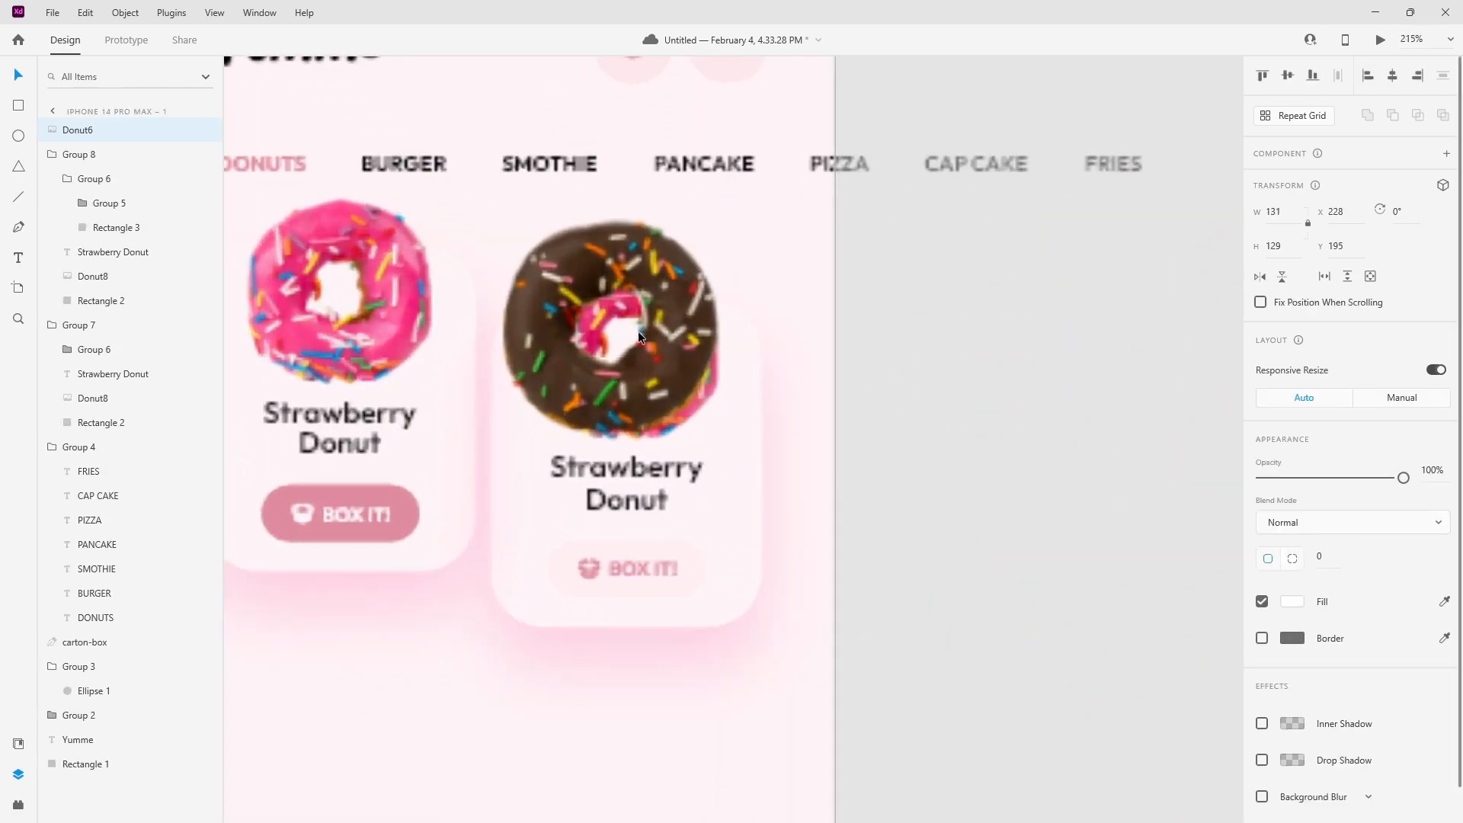
{"action": "left_click_drag", "start_coordinate": [632, 202], "coordinate": [631, 219]}
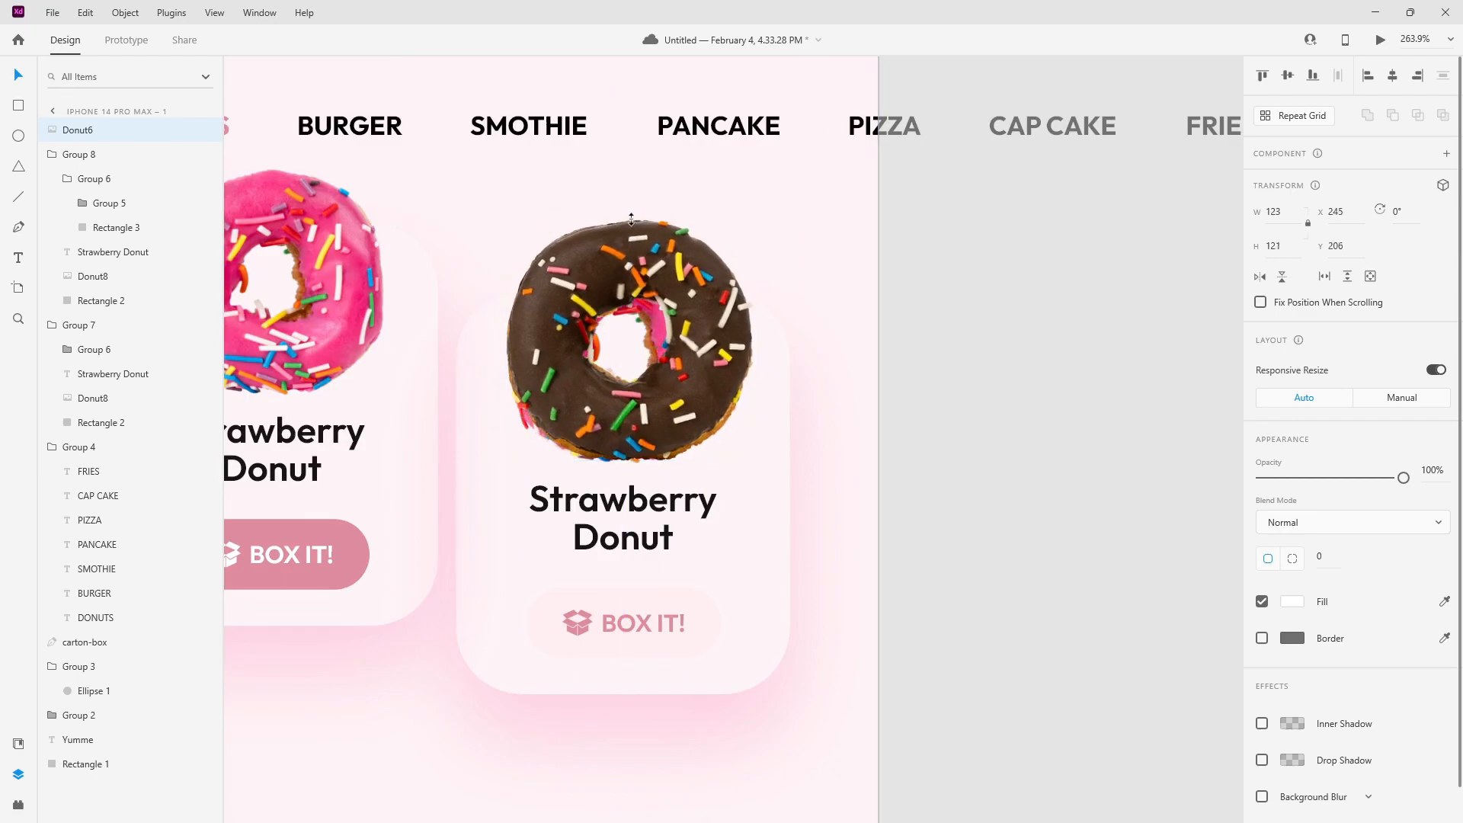
{"action": "left_click_drag", "start_coordinate": [702, 379], "coordinate": [706, 383]}
- Cut Donut6, remove the pink donut from the second card's group, and paste Donut6 into the group in its place
{"action": "right_click", "coordinate": [704, 384]}
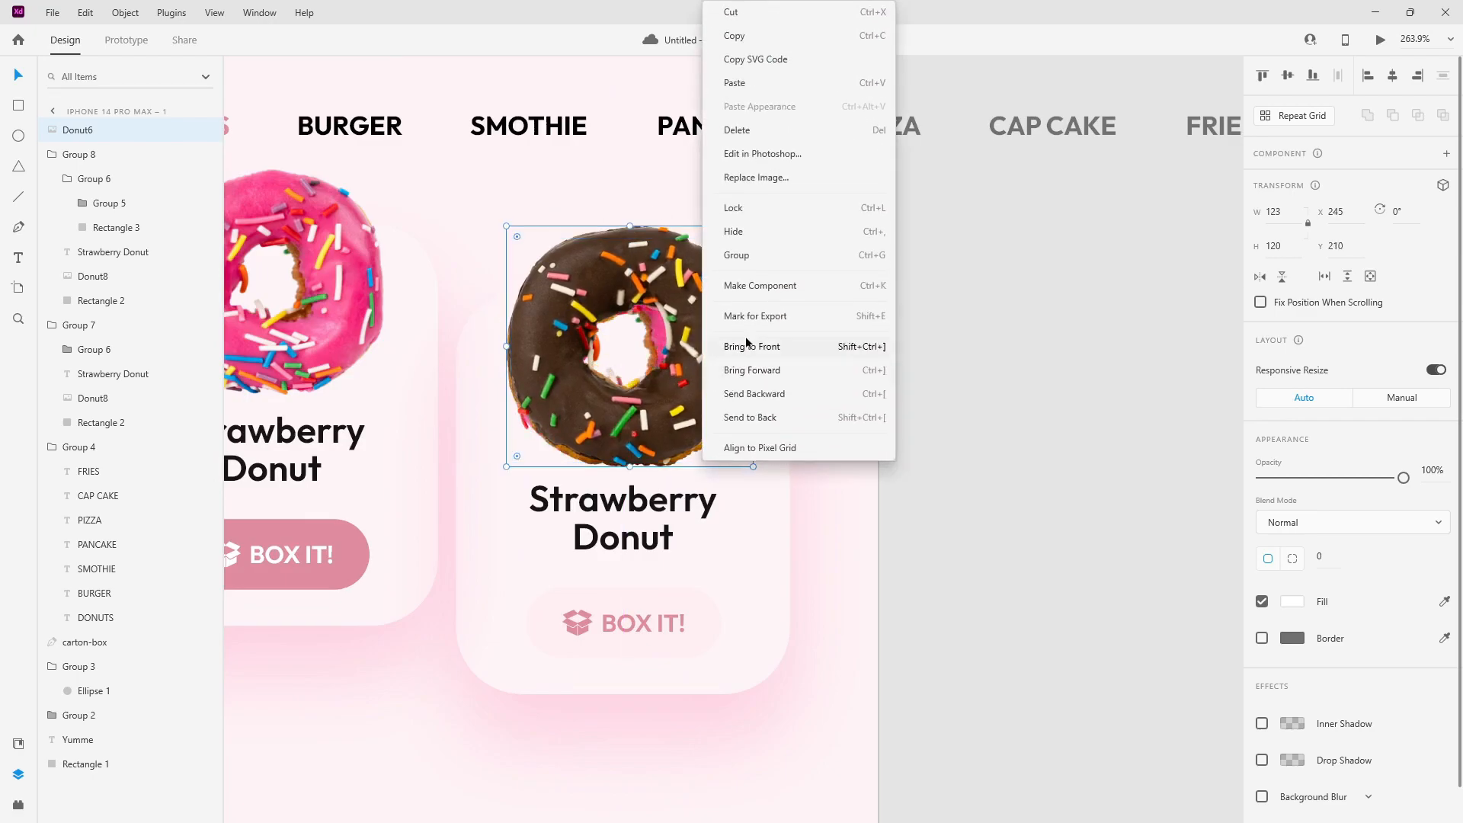
{"action": "left_click", "coordinate": [733, 13]}
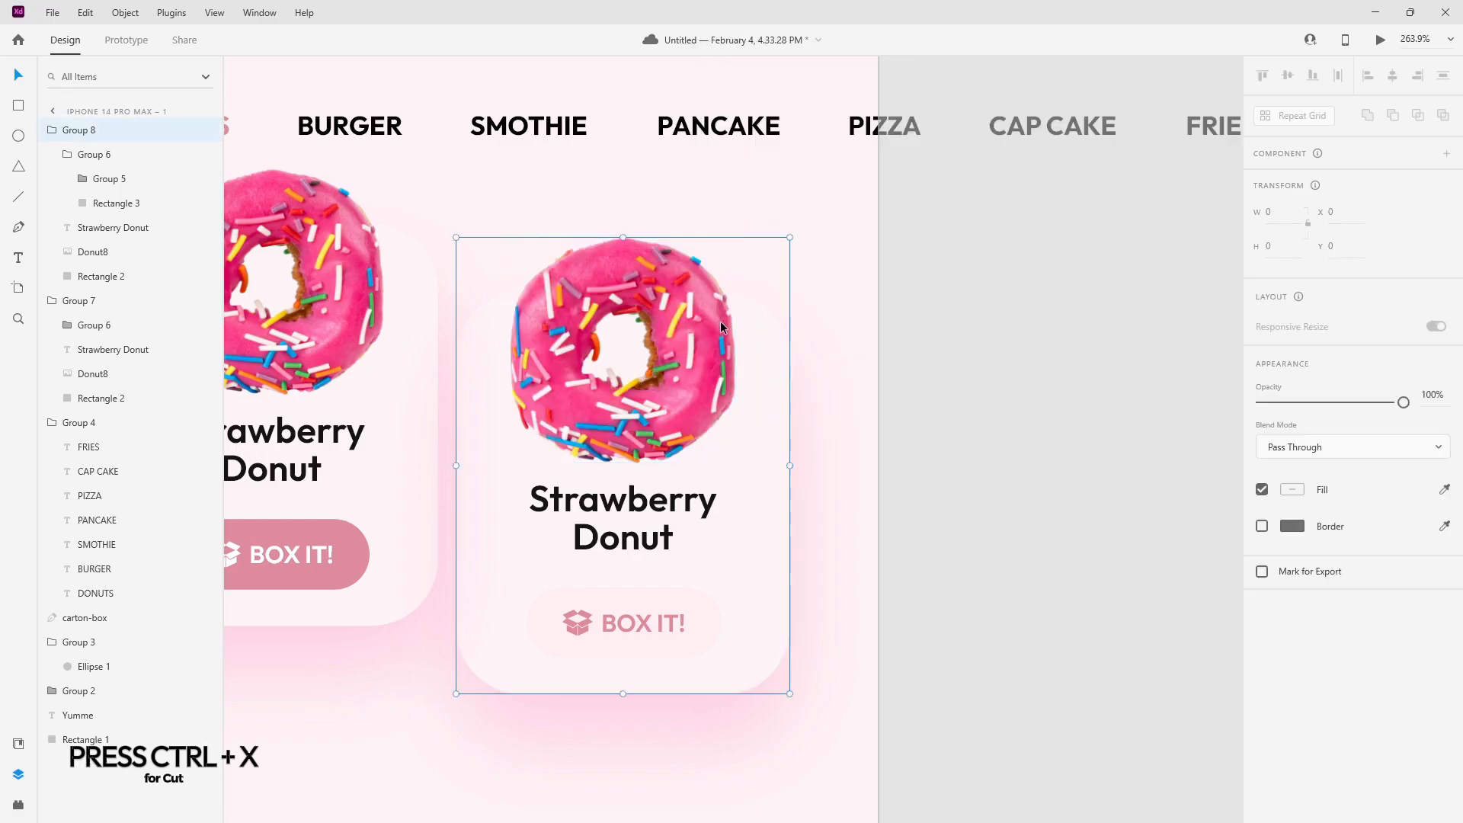
{"action": "left_click", "coordinate": [722, 328]}
{"action": "key", "text": "ctrl+x"}
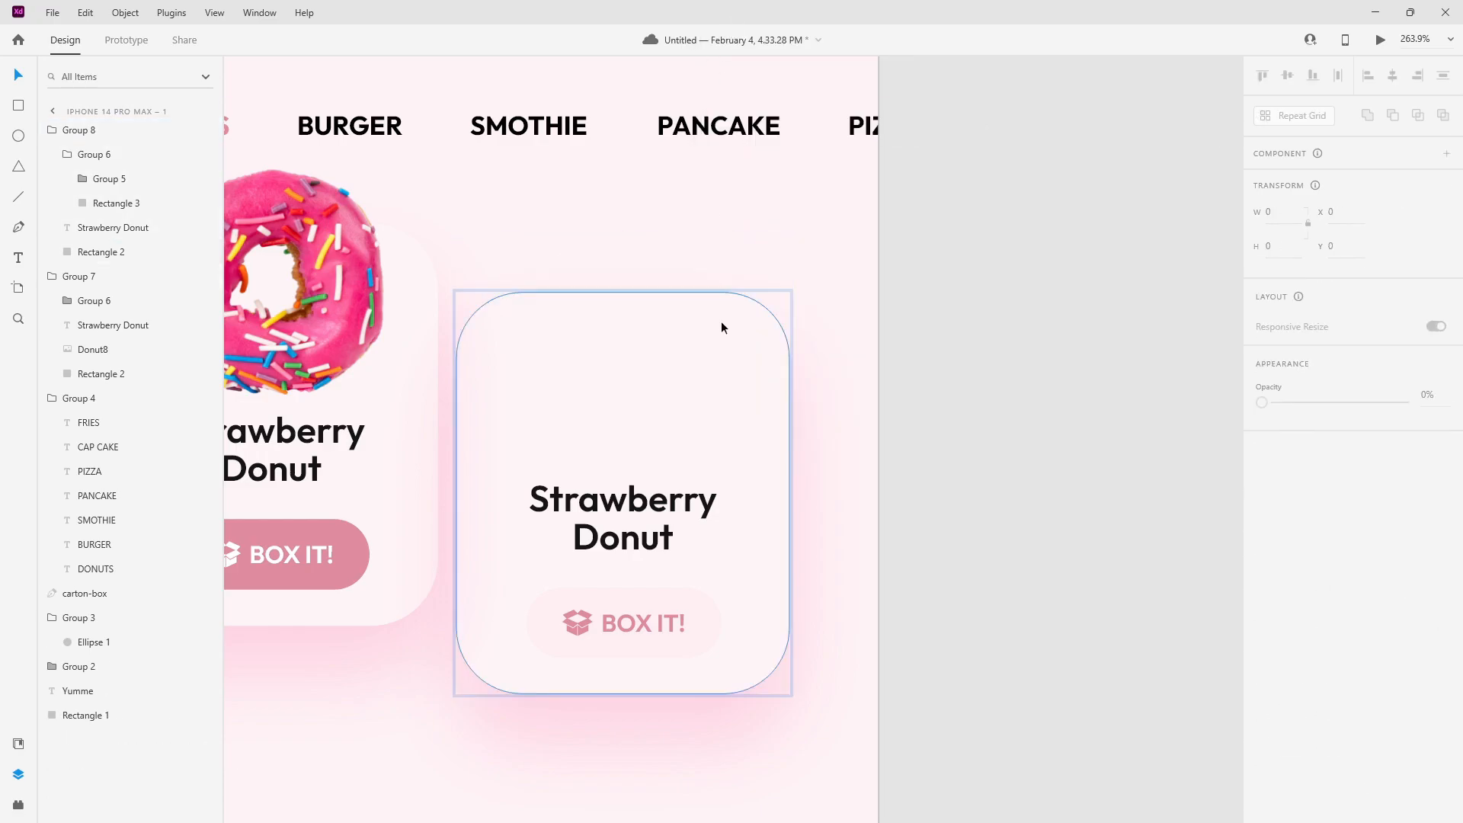
{"action": "key", "text": "ctrl+v"}
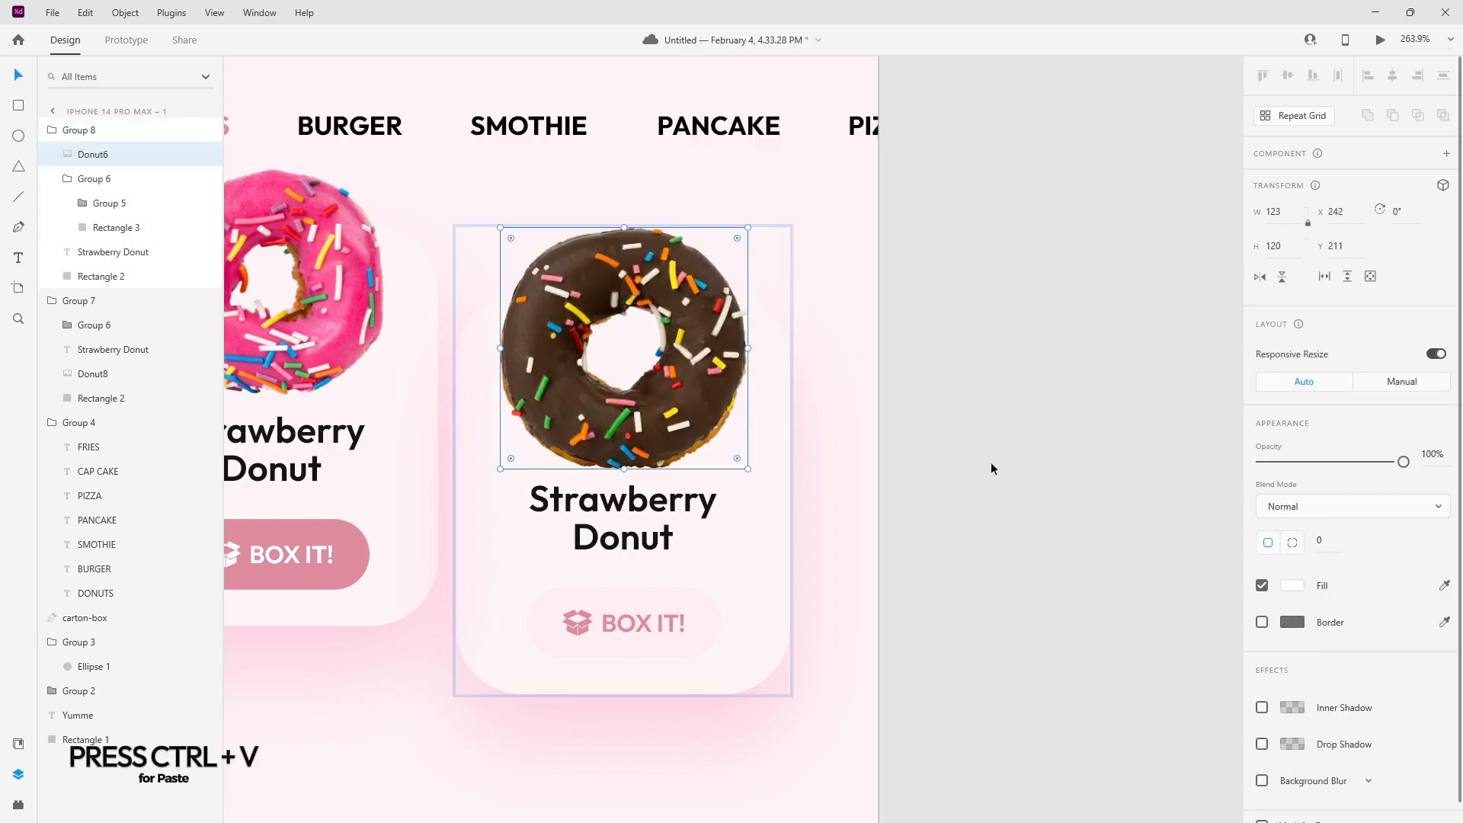
- Change the second card's title to Chocolate Donut, using the name from the Notepad donut list
{"action": "scroll", "coordinate": [881, 425], "scroll_direction": "down", "scroll_amount": 5}
{"action": "left_click", "coordinate": [702, 483]}
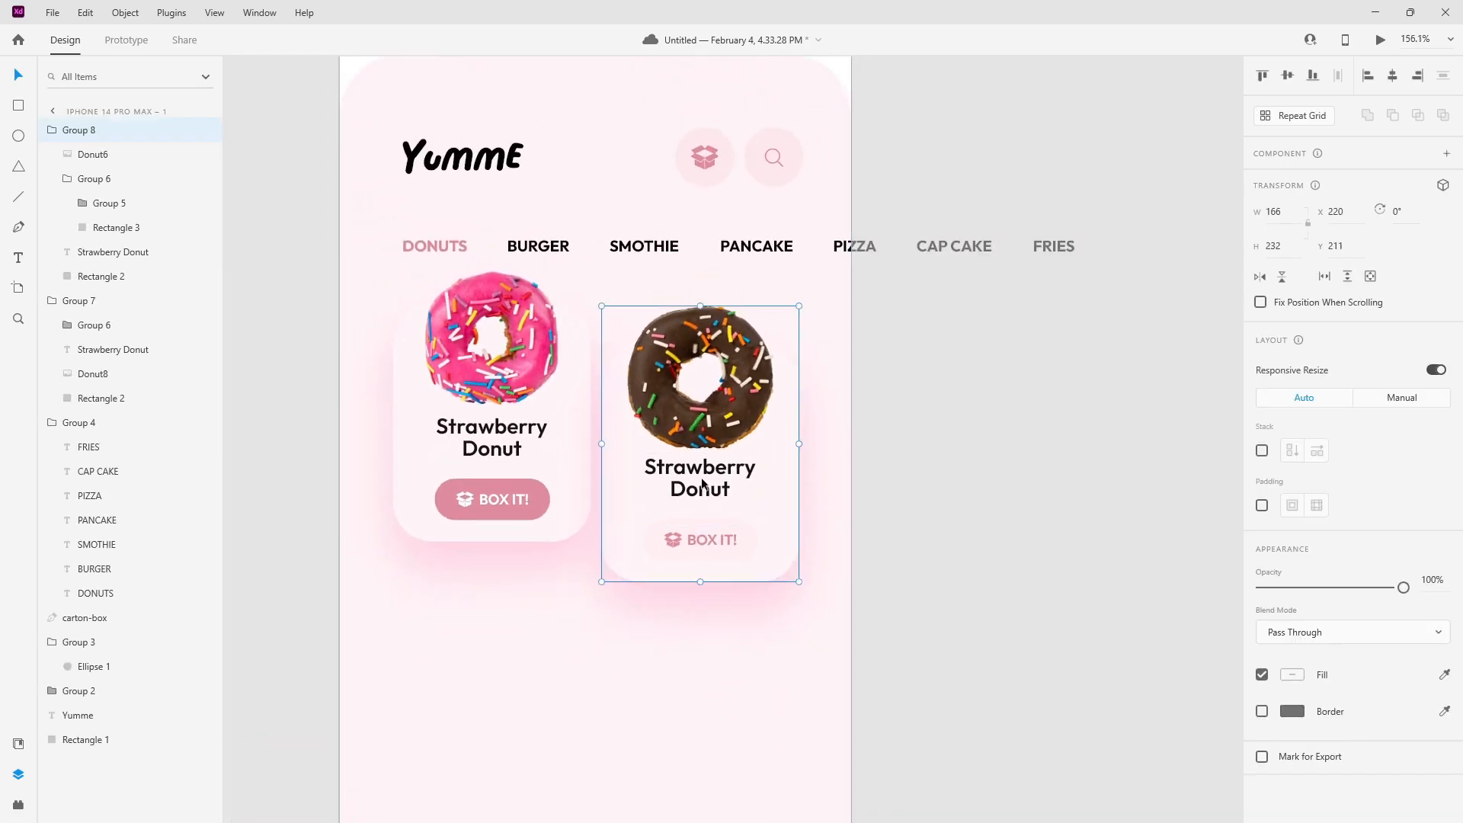
{"action": "mouse_move", "coordinate": [343, 809]}
{"action": "left_click", "coordinate": [336, 716]}
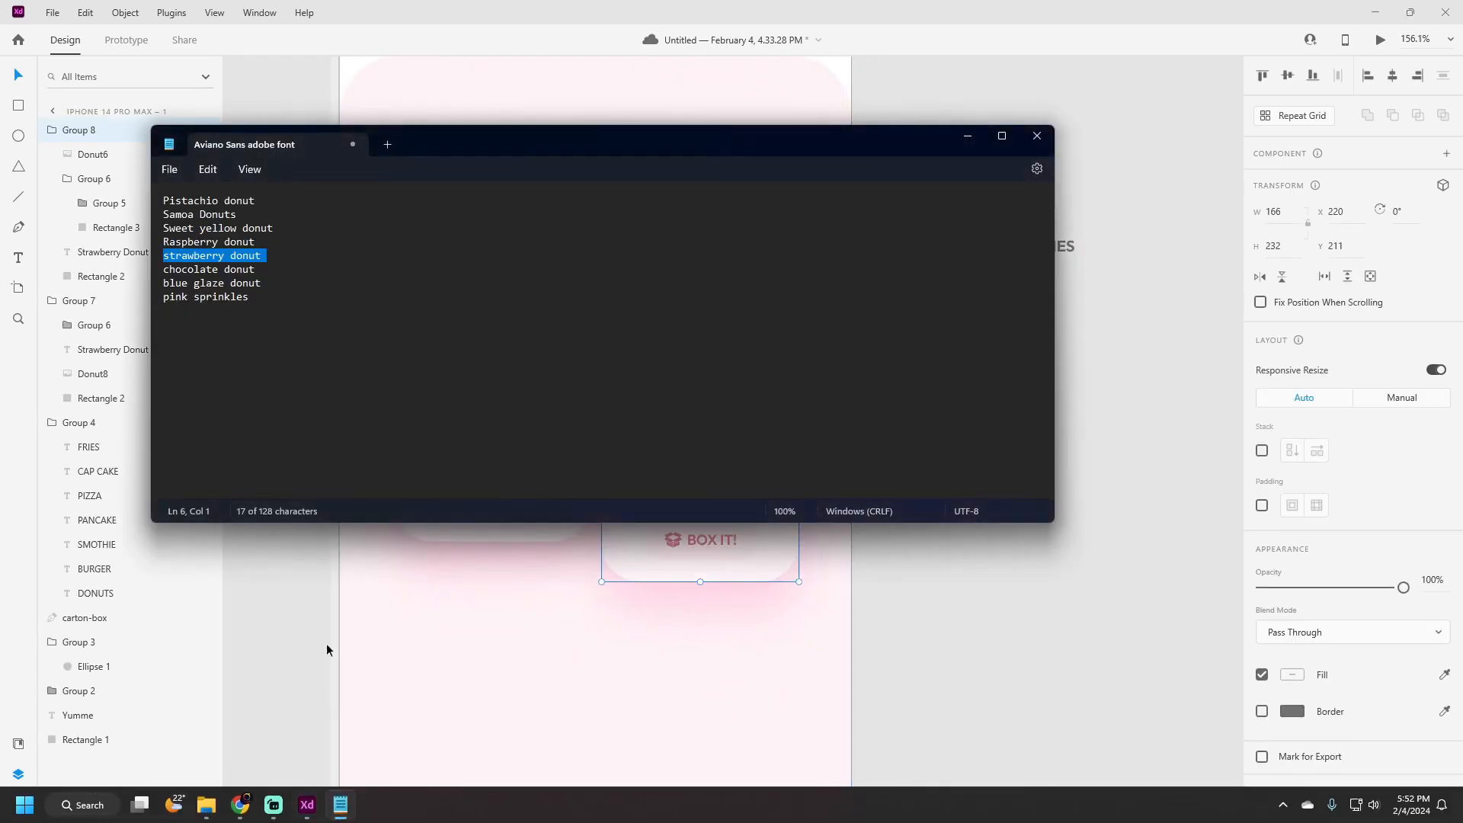
{"action": "double_click", "coordinate": [184, 272]}
{"action": "left_click", "coordinate": [901, 722]}
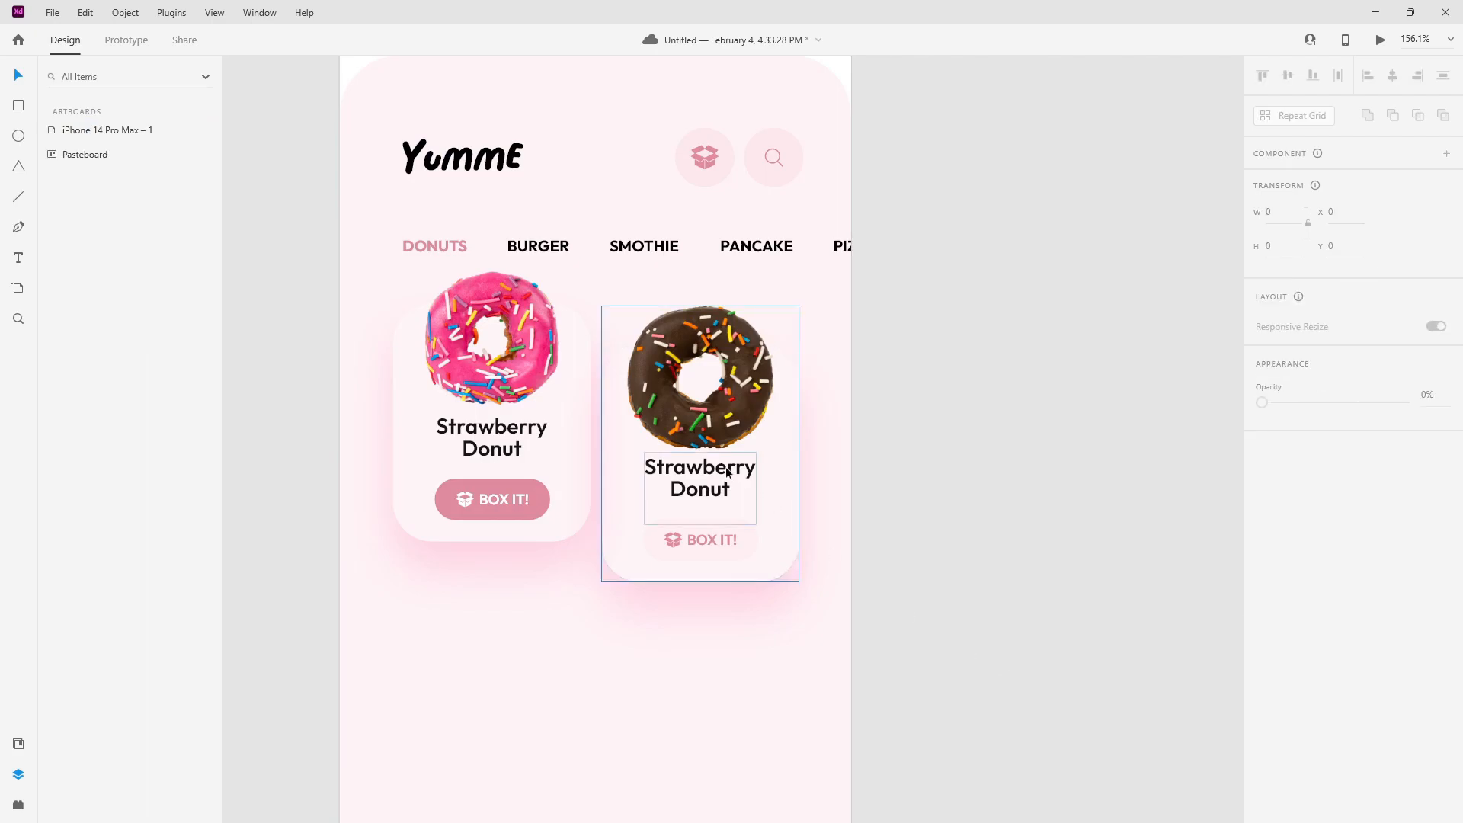
{"action": "double_click", "coordinate": [725, 476]}
{"action": "double_click", "coordinate": [695, 470]}
{"action": "left_click", "coordinate": [686, 467]}
{"action": "left_click", "coordinate": [704, 468]}
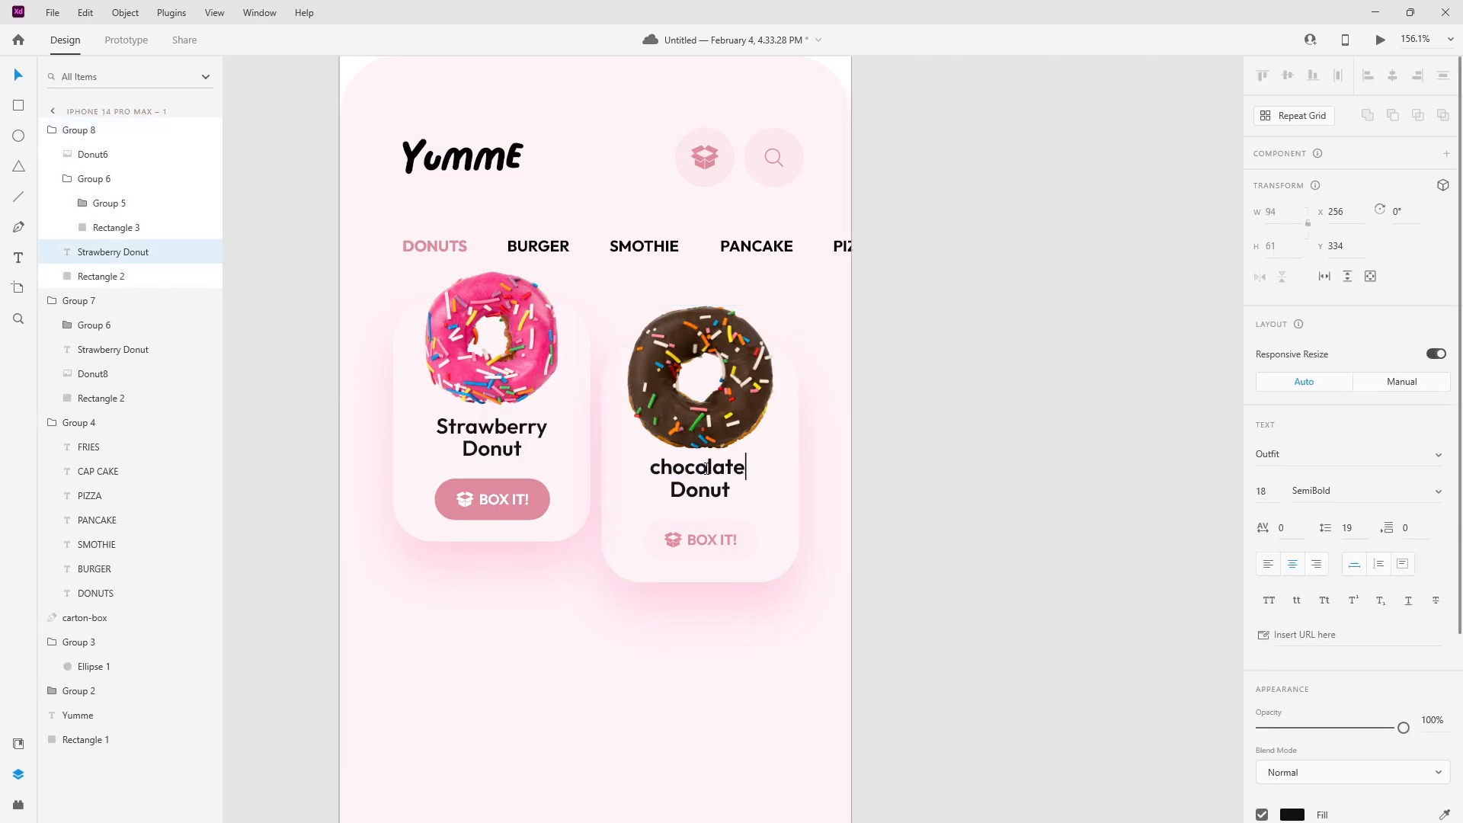
{"action": "key", "text": "Escape"}
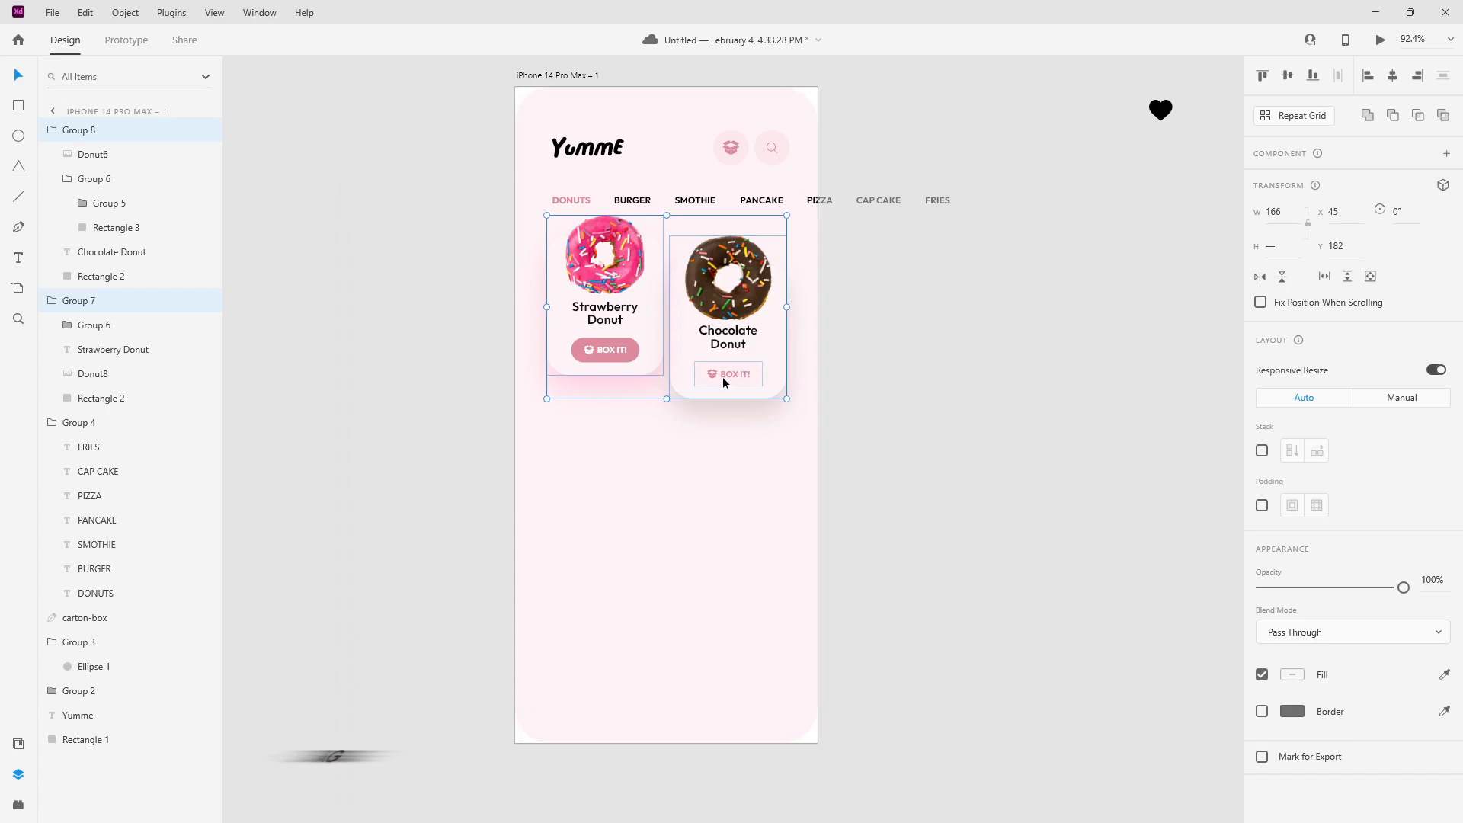
- Duplicate the strawberry and chocolate cards directly below the originals as a second row
{"action": "left_click_drag", "start_coordinate": [724, 376], "coordinate": [752, 524]}
{"action": "left_click", "coordinate": [937, 542]}
{"action": "left_click_drag", "start_coordinate": [924, 537], "coordinate": [922, 460]}
{"action": "scroll", "coordinate": [763, 405], "scroll_direction": "up", "scroll_amount": 1}
{"action": "scroll", "coordinate": [761, 411], "scroll_direction": "up", "scroll_amount": 1}
- Import the green Donut7 image and swap it for the pink donut in the second row's first card
{"action": "left_click", "coordinate": [563, 383]}
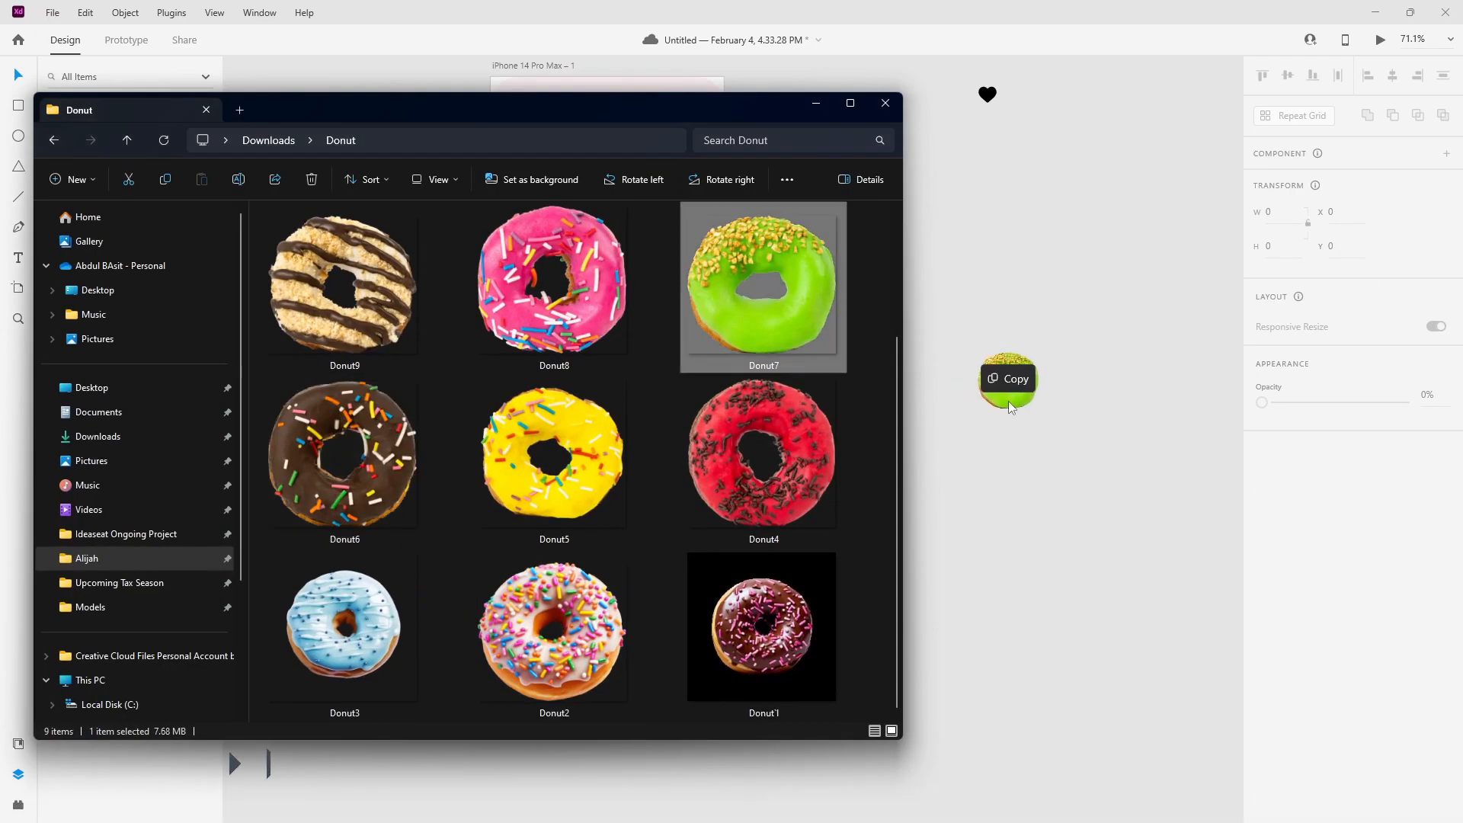
{"action": "left_click_drag", "start_coordinate": [996, 376], "coordinate": [924, 393]}
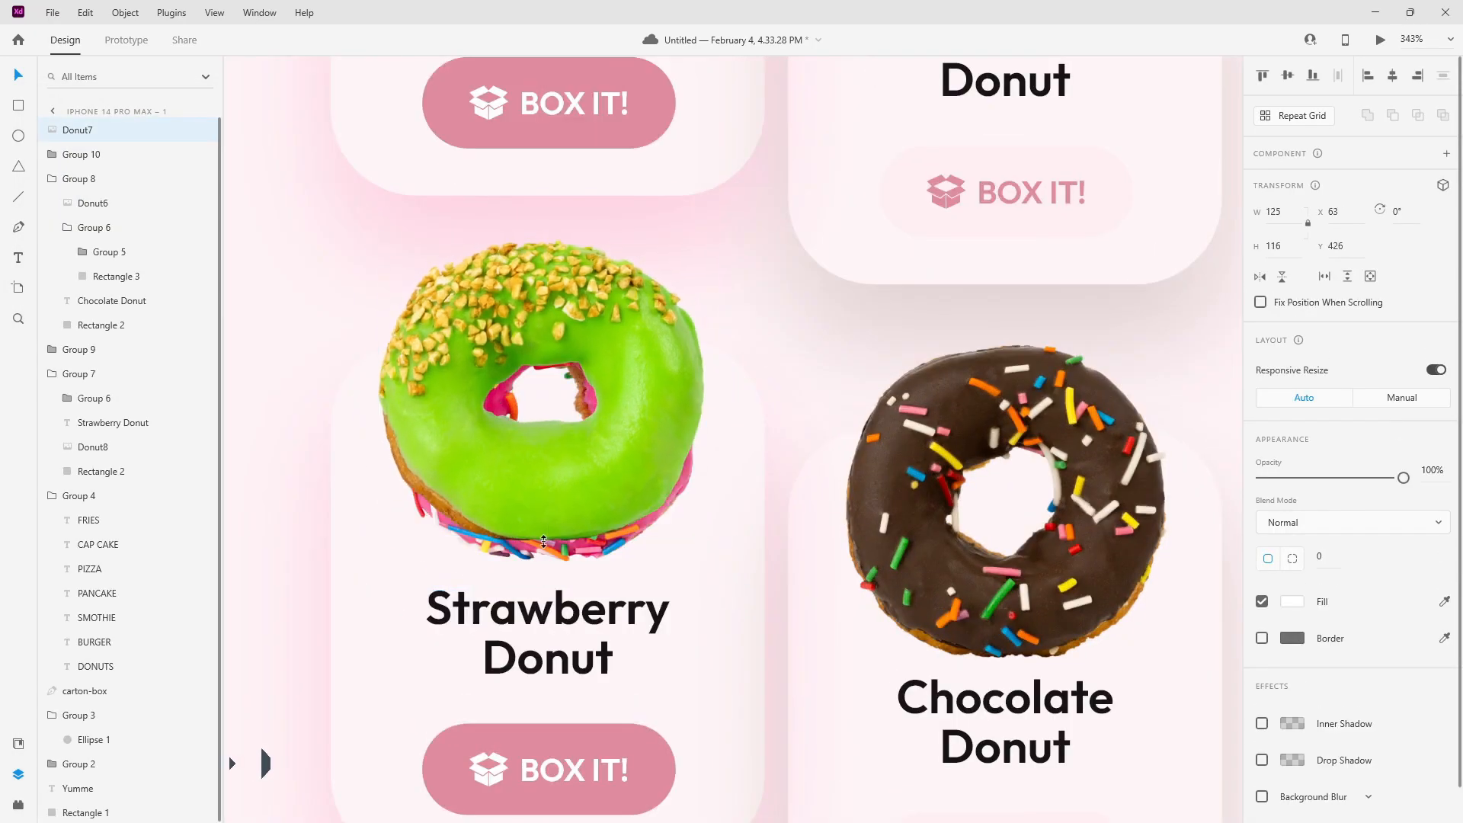
{"action": "right_click", "coordinate": [614, 477]}
{"action": "left_click", "coordinate": [628, 368]}
{"action": "left_click", "coordinate": [611, 382]}
- Change the title of the green donut's card to Pistachio Donut
{"action": "double_click", "coordinate": [564, 548]}
{"action": "key", "text": "ctrl+v"}
{"action": "key", "text": "alt+Tab"}
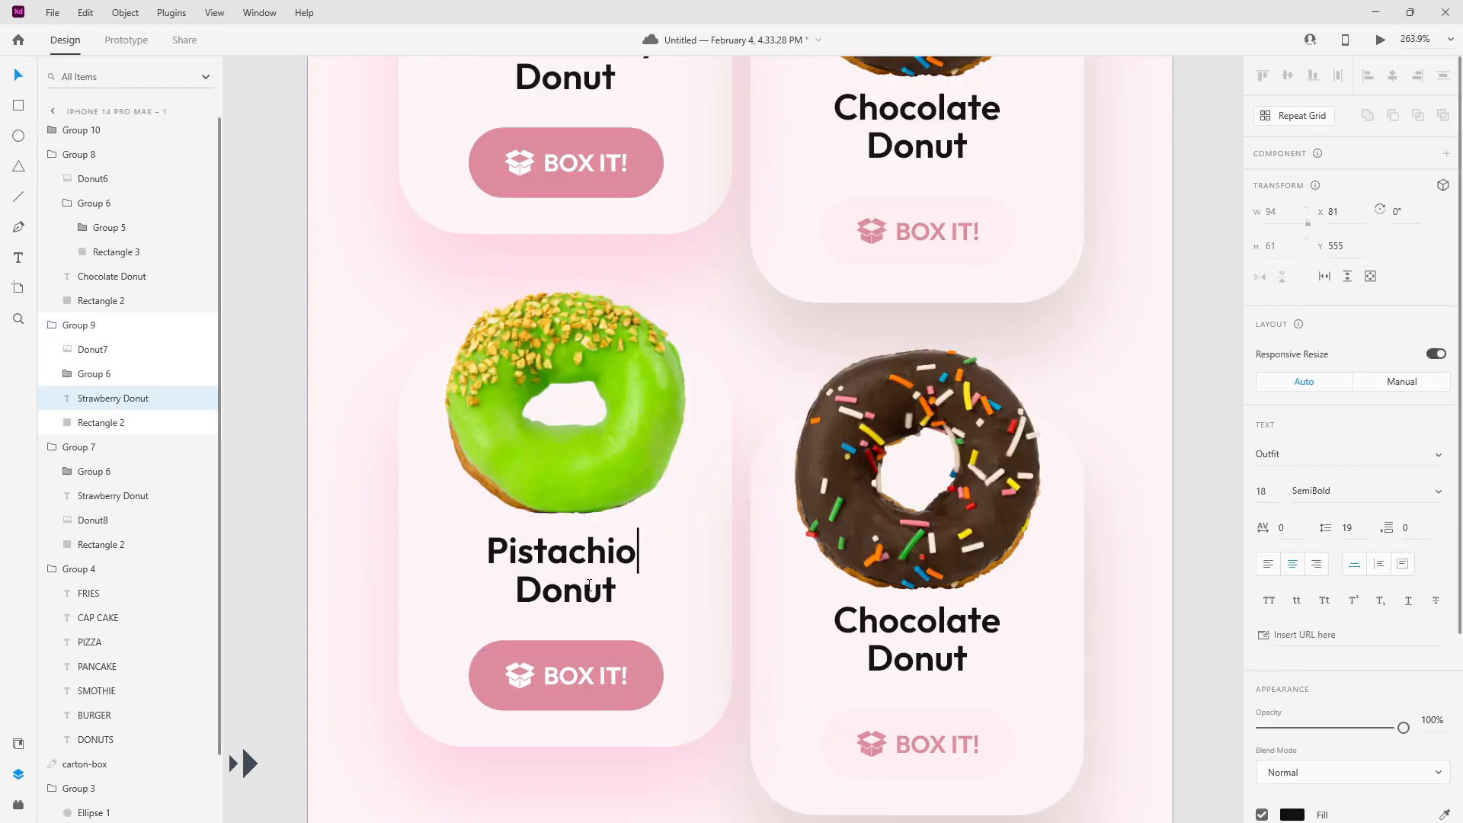
{"action": "scroll", "coordinate": [589, 585], "scroll_direction": "down", "scroll_amount": 1}
{"action": "key", "text": "Escape"}
- Recolour the Pistachio card's BOX IT! button with a light pink fill and a pink label and icon
{"action": "double_click", "coordinate": [656, 637]}
{"action": "left_click", "coordinate": [568, 637]}
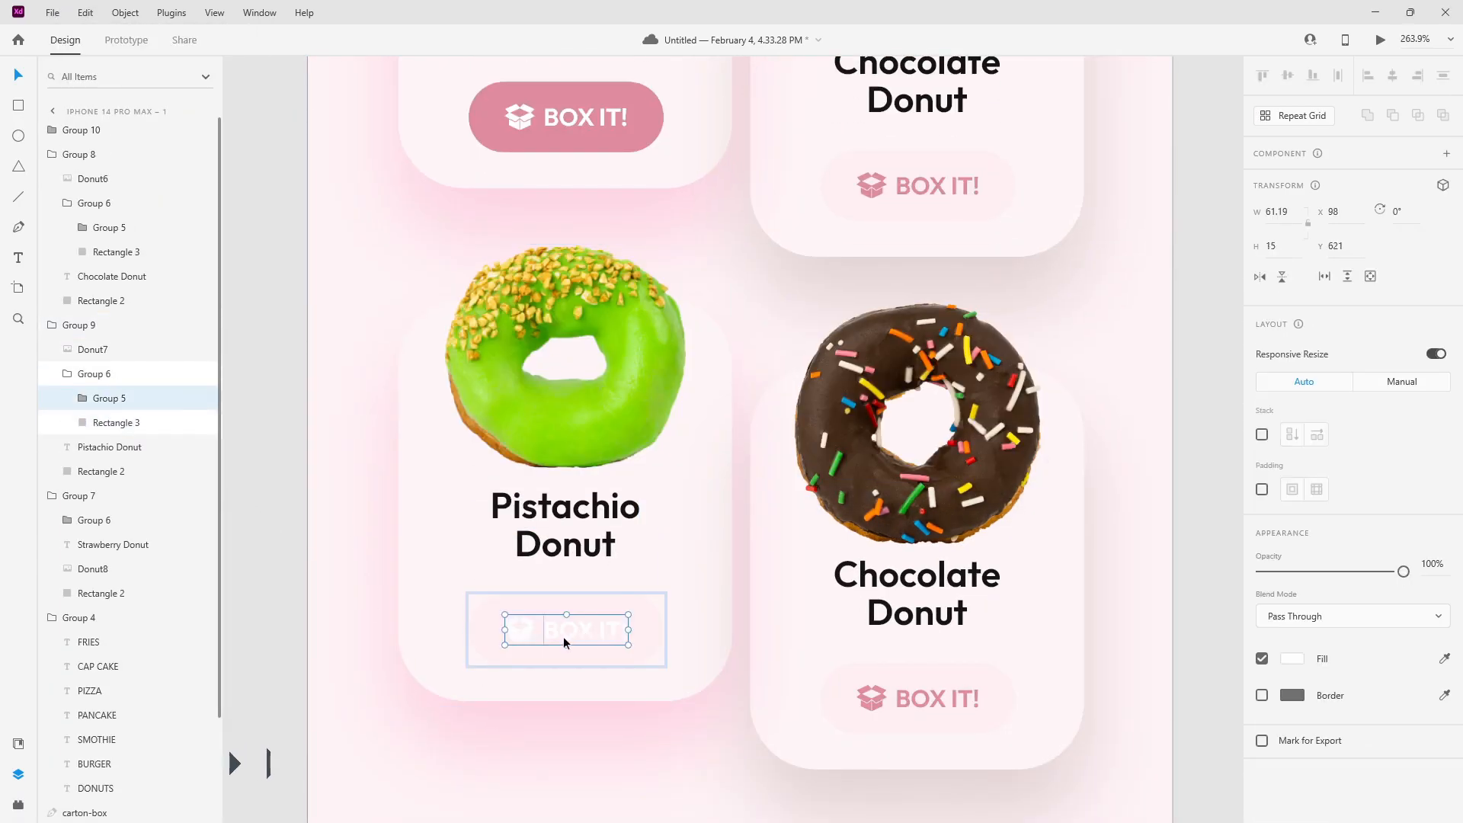
{"action": "left_click", "coordinate": [1292, 656]}
{"action": "left_click", "coordinate": [756, 388]}
- Soften the drop shadow colours of the product cards' background rectangles to a fainter tint
{"action": "scroll", "coordinate": [755, 389], "scroll_direction": "down", "scroll_amount": 3}
{"action": "left_click_drag", "start_coordinate": [957, 496], "coordinate": [706, 507]}
{"action": "double_click", "coordinate": [542, 565]}
{"action": "left_click", "coordinate": [1291, 744]}
{"action": "left_click", "coordinate": [1216, 757]}
{"action": "left_click", "coordinate": [522, 421]}
{"action": "left_click", "coordinate": [865, 577]}
{"action": "scroll", "coordinate": [866, 578], "scroll_direction": "down", "scroll_amount": 3}
{"action": "scroll", "coordinate": [865, 578], "scroll_direction": "up", "scroll_amount": 2}
{"action": "double_click", "coordinate": [677, 436]}
{"action": "left_click", "coordinate": [1292, 744]}
{"action": "left_click", "coordinate": [1233, 760]}
{"action": "left_click", "coordinate": [542, 405]}
{"action": "left_click", "coordinate": [560, 415]}
{"action": "double_click", "coordinate": [560, 415]}
{"action": "double_click", "coordinate": [562, 597]}
{"action": "double_click", "coordinate": [672, 606]}
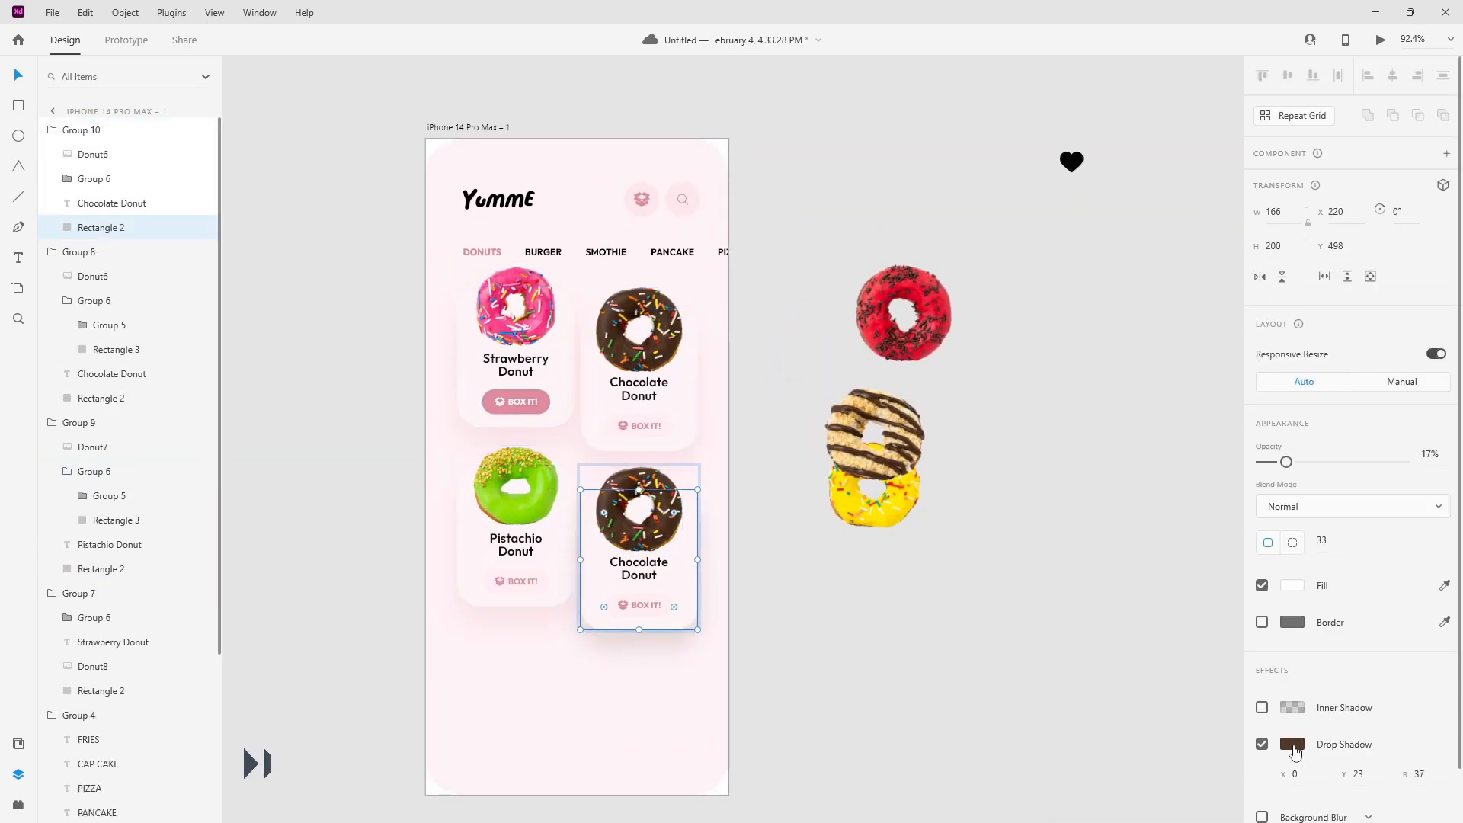
- Replace the chocolate donut in the second row's second card with the yellow Donut5 image from the pasteboard
{"action": "scroll", "coordinate": [617, 592], "scroll_direction": "up", "scroll_amount": 1}
{"action": "left_click", "coordinate": [896, 468]}
{"action": "key", "text": "ctrl+x"}
{"action": "scroll", "coordinate": [690, 503], "scroll_direction": "up", "scroll_amount": 3}
{"action": "double_click", "coordinate": [688, 509]}
{"action": "key", "text": "Delete"}
{"action": "key", "text": "ctrl+v"}
{"action": "left_click_drag", "start_coordinate": [689, 510], "coordinate": [663, 496]}
{"action": "scroll", "coordinate": [727, 511], "scroll_direction": "down", "scroll_amount": 1}
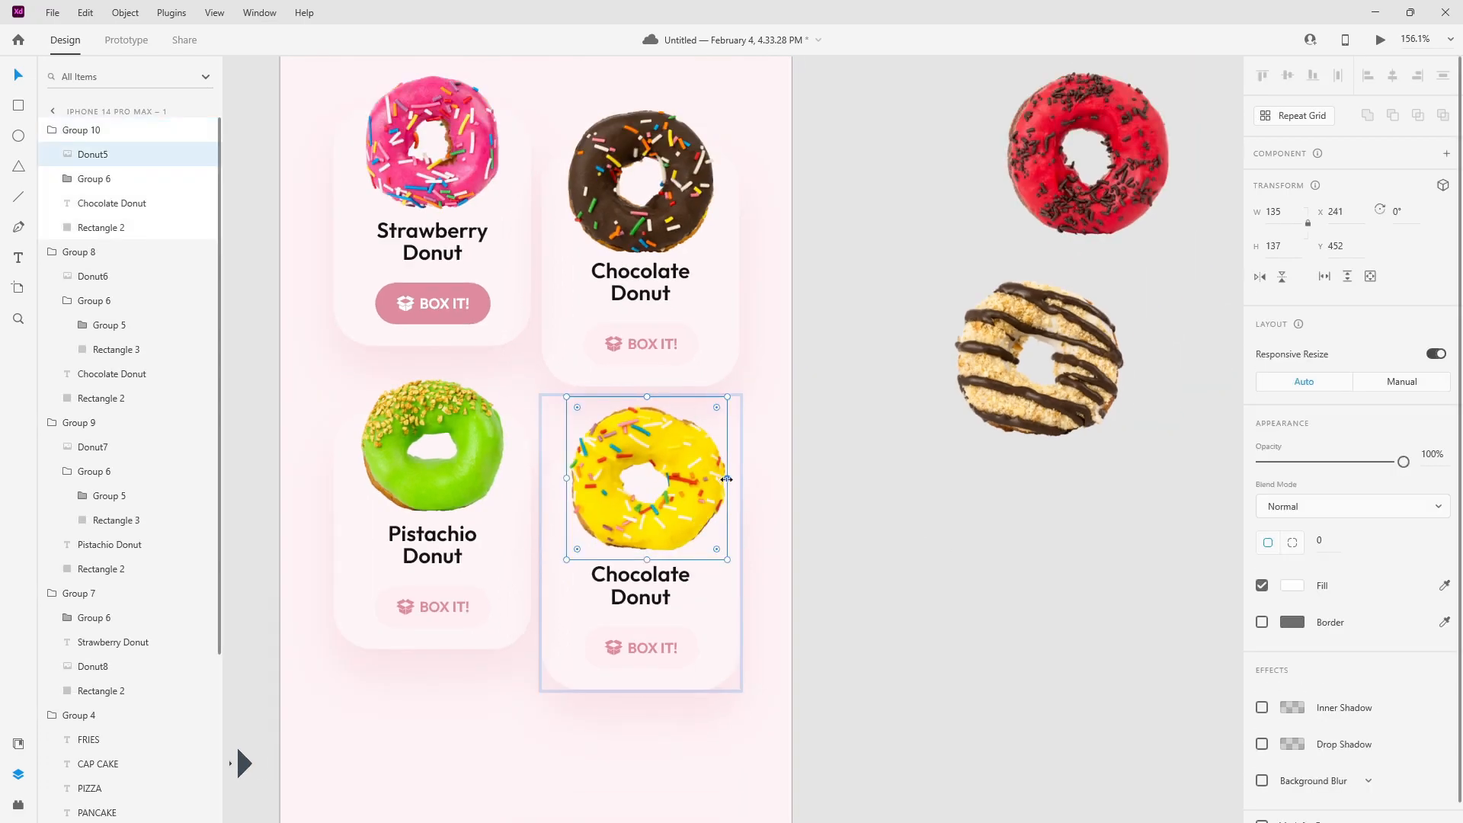
- Change the yellow donut card's title to Sweet Yellow Donut, using the name from the Notepad list
{"action": "left_click", "coordinate": [838, 534]}
{"action": "left_click", "coordinate": [340, 808]}
{"action": "left_click_drag", "start_coordinate": [163, 228], "coordinate": [242, 228]}
{"action": "double_click", "coordinate": [640, 574]}
{"action": "key", "text": "ctrl+v"}
{"action": "type", "text": "Y"}
- Duplicate the Pistachio and Sweet Yellow cards directly below as a third row
{"action": "scroll", "coordinate": [792, 404], "scroll_direction": "down", "scroll_amount": 3}
{"action": "left_click", "coordinate": [878, 597]}
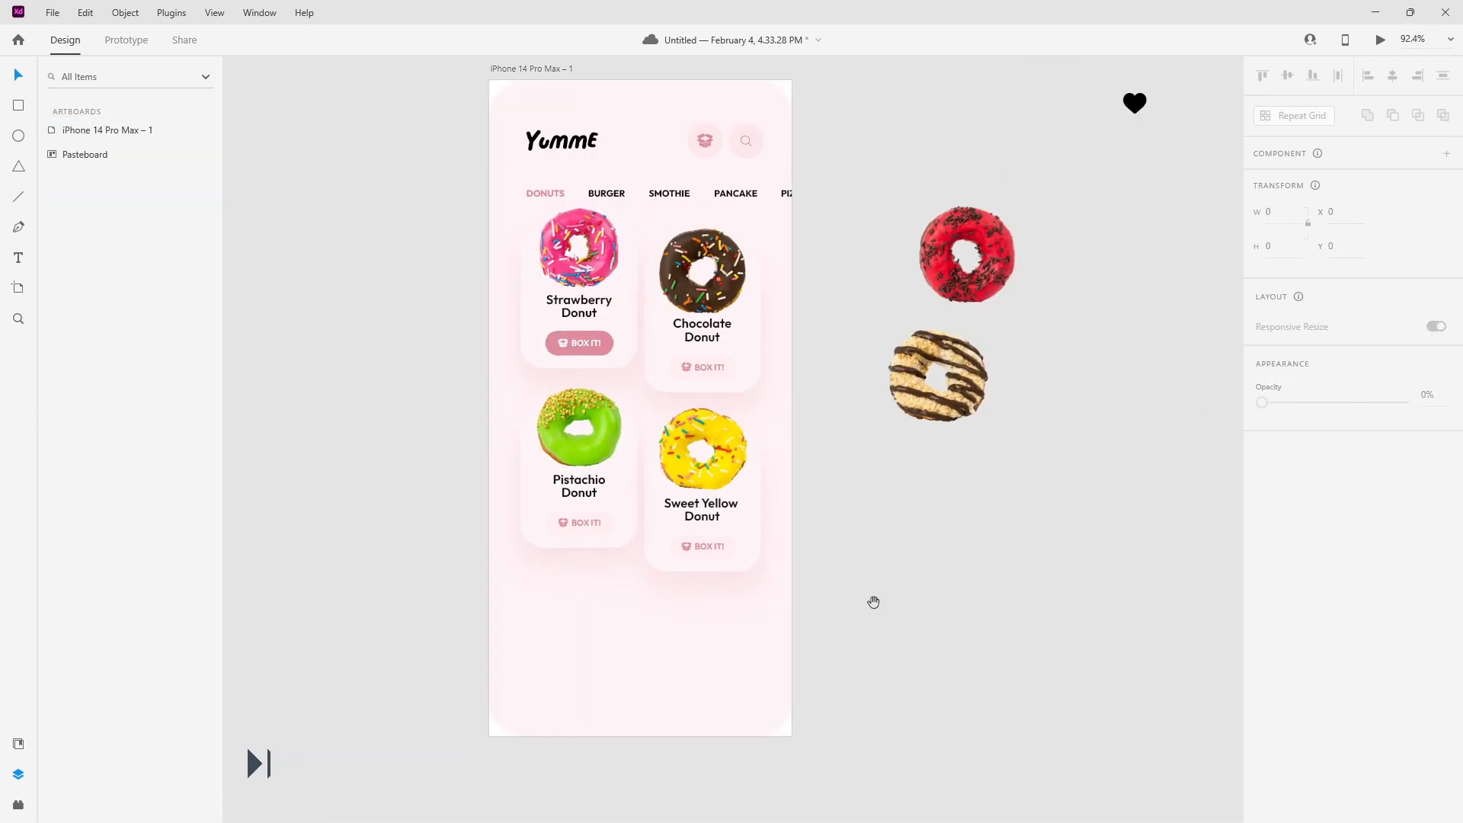
{"action": "left_click", "coordinate": [653, 381], "text": "shift"}
{"action": "left_click_drag", "start_coordinate": [627, 382], "coordinate": [627, 565]}
- Replace the green donut in the third row's first card with the striped Donut9 image, about 122 by 113
{"action": "left_click", "coordinate": [839, 257]}
{"action": "key", "text": "ctrl+x"}
{"action": "scroll", "coordinate": [481, 509], "scroll_direction": "up", "scroll_amount": 5}
{"action": "double_click", "coordinate": [481, 509]}
{"action": "key", "text": "Delete"}
{"action": "key", "text": "ctrl+v"}
{"action": "left_click_drag", "start_coordinate": [602, 449], "coordinate": [349, 459]}
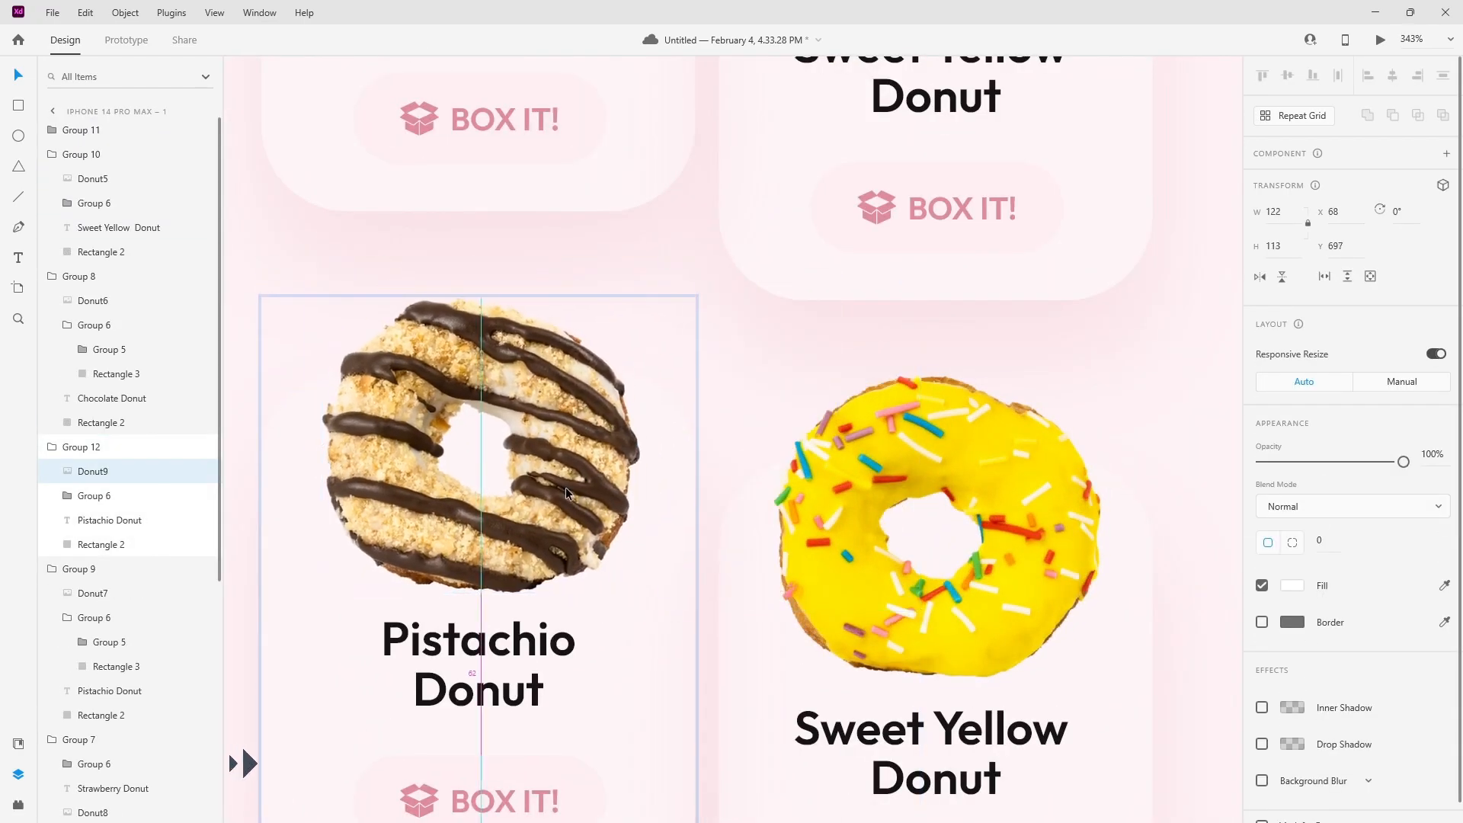
- Change the striped donut card's title to Samoa Donut, using the name from the Notepad list
{"action": "scroll", "coordinate": [602, 485], "scroll_direction": "down", "scroll_amount": 5}
{"action": "left_click", "coordinate": [693, 488]}
{"action": "left_click", "coordinate": [339, 809]}
{"action": "double_click", "coordinate": [179, 216]}
{"action": "double_click", "coordinate": [436, 456]}
{"action": "key", "text": "ctrl+v"}
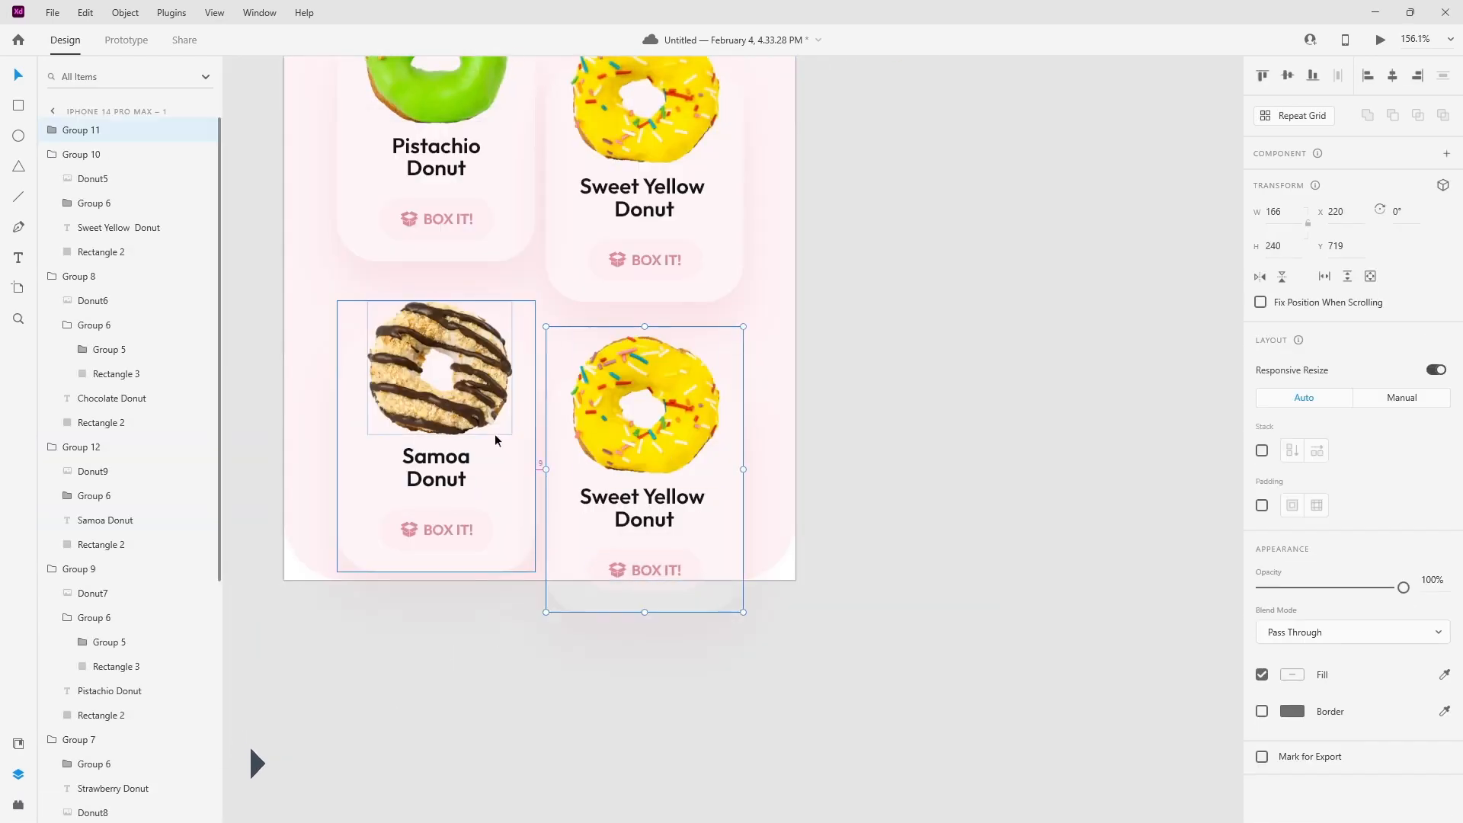
- Replace the yellow donut in the third row's second card with the red Donut4 image, about 118 by 120
{"action": "scroll", "coordinate": [461, 522], "scroll_direction": "down", "scroll_amount": 4}
{"action": "double_click", "coordinate": [565, 488]}
{"action": "key", "text": "Delete"}
{"action": "key", "text": "ctrl+v"}
{"action": "left_click_drag", "start_coordinate": [504, 434], "coordinate": [532, 456]}
- Change the red donut card's title to Raspberry Donut, using the name from the Notepad list
{"action": "left_click", "coordinate": [340, 809]}
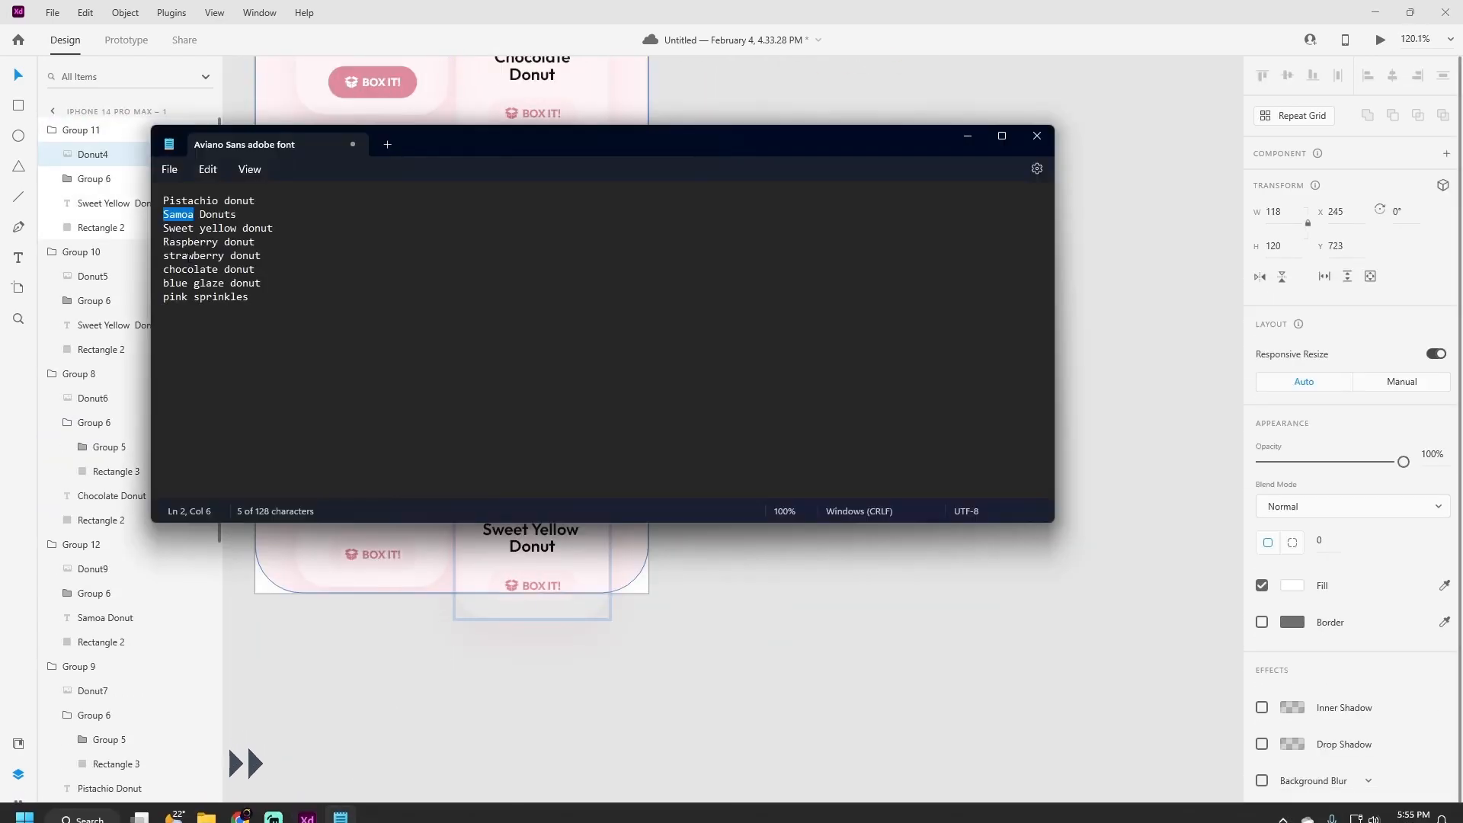
{"action": "double_click", "coordinate": [185, 242]}
{"action": "key", "text": "ctrl+c"}
{"action": "double_click", "coordinate": [547, 531]}
{"action": "left_click_drag", "start_coordinate": [483, 530], "coordinate": [579, 530]}
{"action": "key", "text": "ctrl+v"}
{"action": "left_click", "coordinate": [746, 526]}
- Duplicate the Samoa and Raspberry cards and place the copies below the artboard as a fourth row
{"action": "scroll", "coordinate": [682, 466], "scroll_direction": "down", "scroll_amount": 3}
{"action": "left_click", "coordinate": [589, 514]}
{"action": "left_click", "coordinate": [497, 499], "text": "shift"}
{"action": "left_click_drag", "start_coordinate": [497, 499], "coordinate": [1077, 527]}
{"action": "left_click", "coordinate": [678, 589]}
{"action": "scroll", "coordinate": [610, 602], "scroll_direction": "up", "scroll_amount": 3}
{"action": "double_click", "coordinate": [644, 357]}
{"action": "left_click", "coordinate": [581, 533]}
- Import the Donut3 and Donut2 images from the Donut folder onto the pasteboard
{"action": "left_click", "coordinate": [272, 809]}
{"action": "left_click", "coordinate": [346, 620]}
{"action": "left_click", "coordinate": [529, 620], "text": "ctrl"}
{"action": "scroll", "coordinate": [585, 332], "scroll_direction": "down", "scroll_amount": 3}
{"action": "left_click_drag", "start_coordinate": [451, 760], "coordinate": [802, 500]}
{"action": "scroll", "coordinate": [803, 500], "scroll_direction": "up", "scroll_amount": 1}
{"action": "left_click", "coordinate": [272, 810]}
{"action": "left_click_drag", "start_coordinate": [346, 640], "coordinate": [1077, 580]}
- Swap the striped donut in the copied Samoa card for the blue Donut3 image
{"action": "scroll", "coordinate": [846, 438], "scroll_direction": "down", "scroll_amount": 3}
{"action": "left_click_drag", "start_coordinate": [907, 743], "coordinate": [775, 320]}
{"action": "scroll", "coordinate": [643, 426], "scroll_direction": "up", "scroll_amount": 6}
{"action": "right_click", "coordinate": [738, 315]}
{"action": "left_click", "coordinate": [772, 445]}
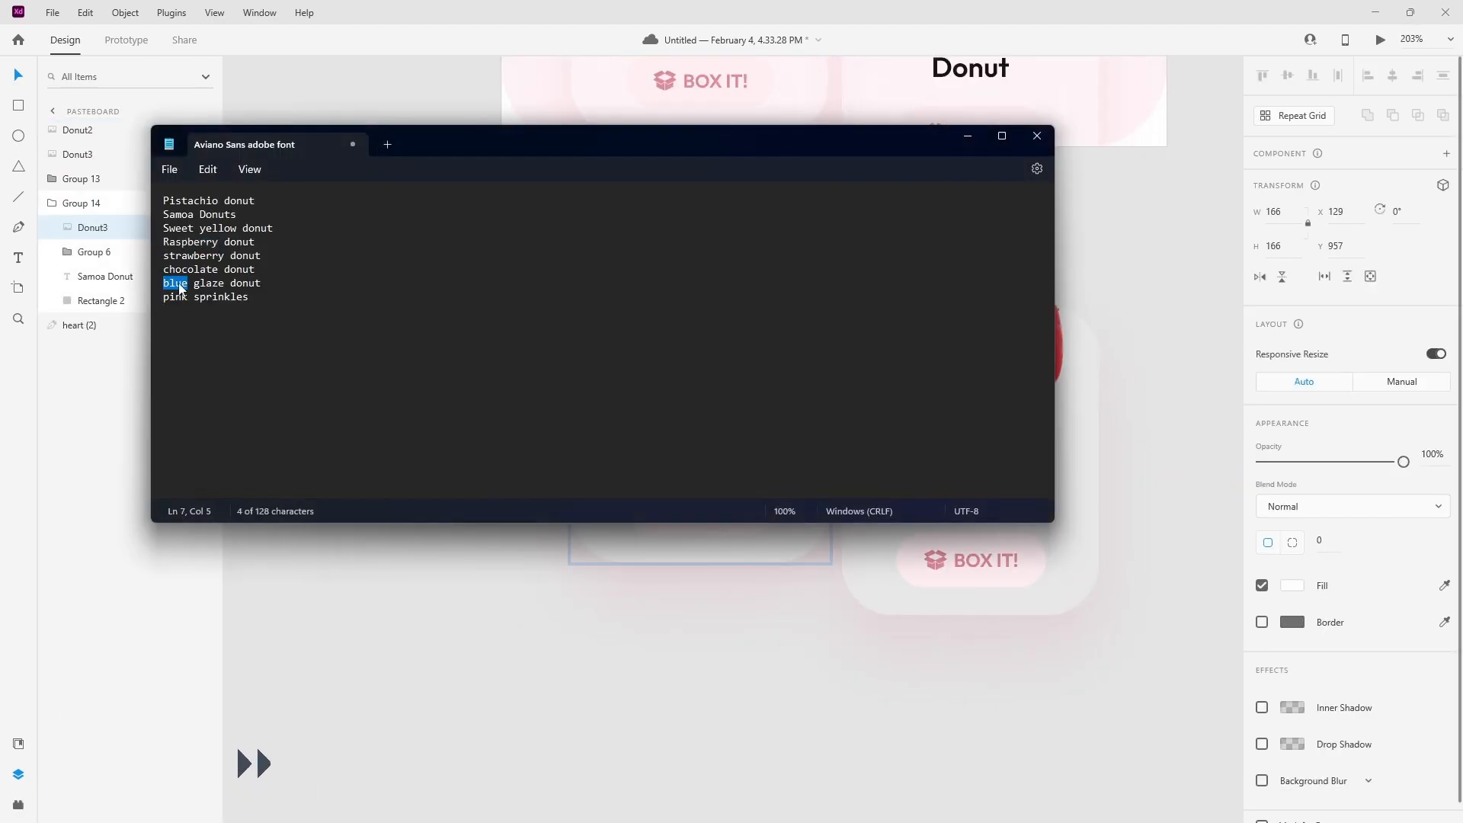
- Change the blue donut card's title to Blue Glaze Donut, using the name from the Notepad list
{"action": "double_click", "coordinate": [712, 442]}
{"action": "type", "text": "G"}
{"action": "left_click_drag", "start_coordinate": [646, 414], "coordinate": [630, 414]}
{"action": "type", "text": "B"}
{"action": "left_click", "coordinate": [496, 531]}
- Change the copied Raspberry card's title to Pink Sprinkles on two lines, using the name from the Notepad list
{"action": "scroll", "coordinate": [289, 404], "scroll_direction": "down", "scroll_amount": 3}
{"action": "left_click", "coordinate": [343, 809]}
{"action": "triple_click", "coordinate": [219, 299]}
{"action": "double_click", "coordinate": [689, 441]}
{"action": "key", "text": "ctrl+v"}
{"action": "type", "text": "S"}
{"action": "key", "text": "Return"}
{"action": "type", "text": "P"}
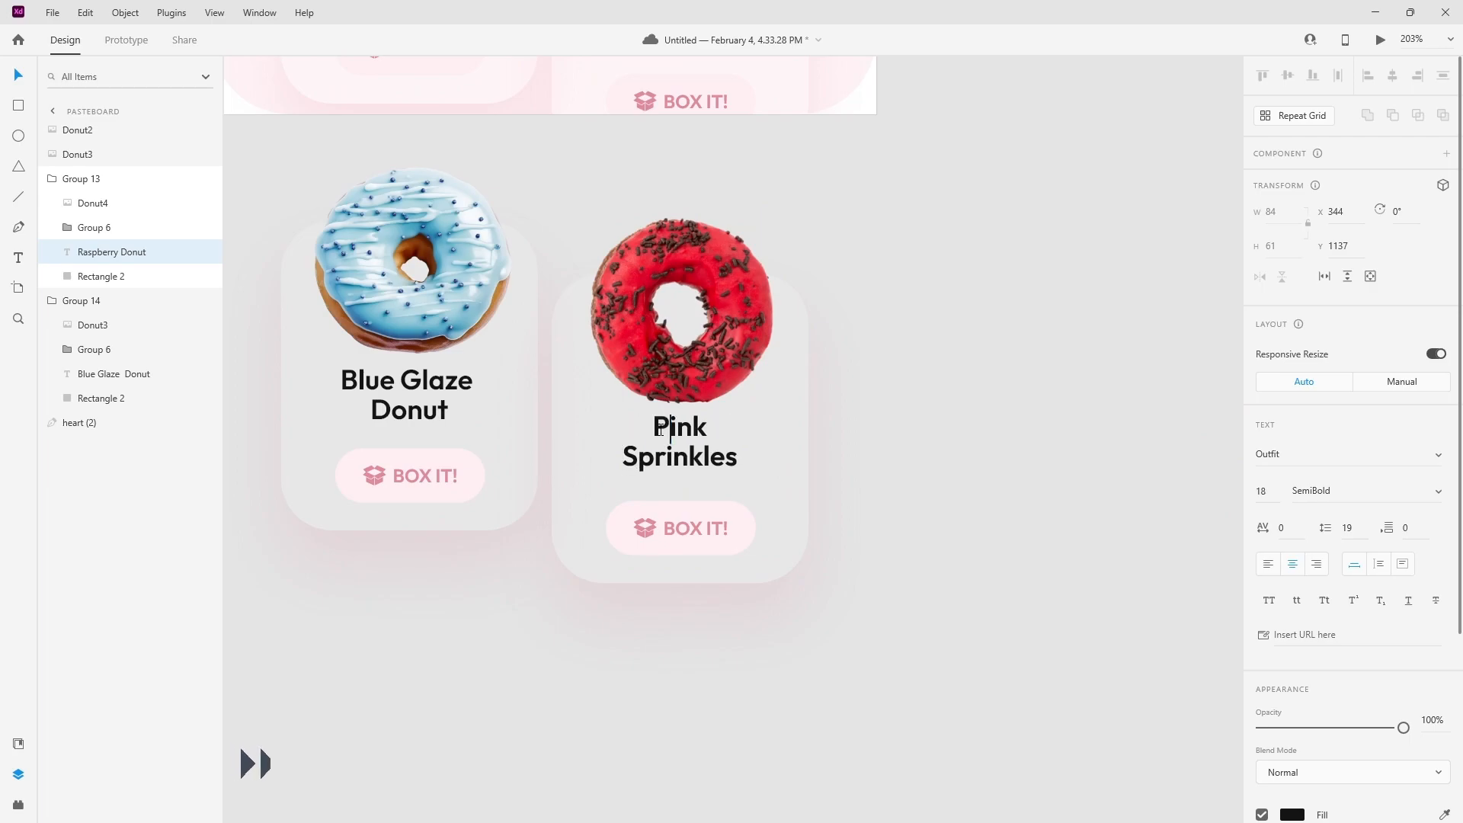
- Swap the red donut in the Pink Sprinkles card for the sprinkled Donut2 image
{"action": "scroll", "coordinate": [451, 445], "scroll_direction": "down", "scroll_amount": 3}
{"action": "left_click", "coordinate": [1133, 493]}
{"action": "scroll", "coordinate": [614, 352], "scroll_direction": "up", "scroll_amount": 3}
{"action": "key", "text": "ctrl+v"}
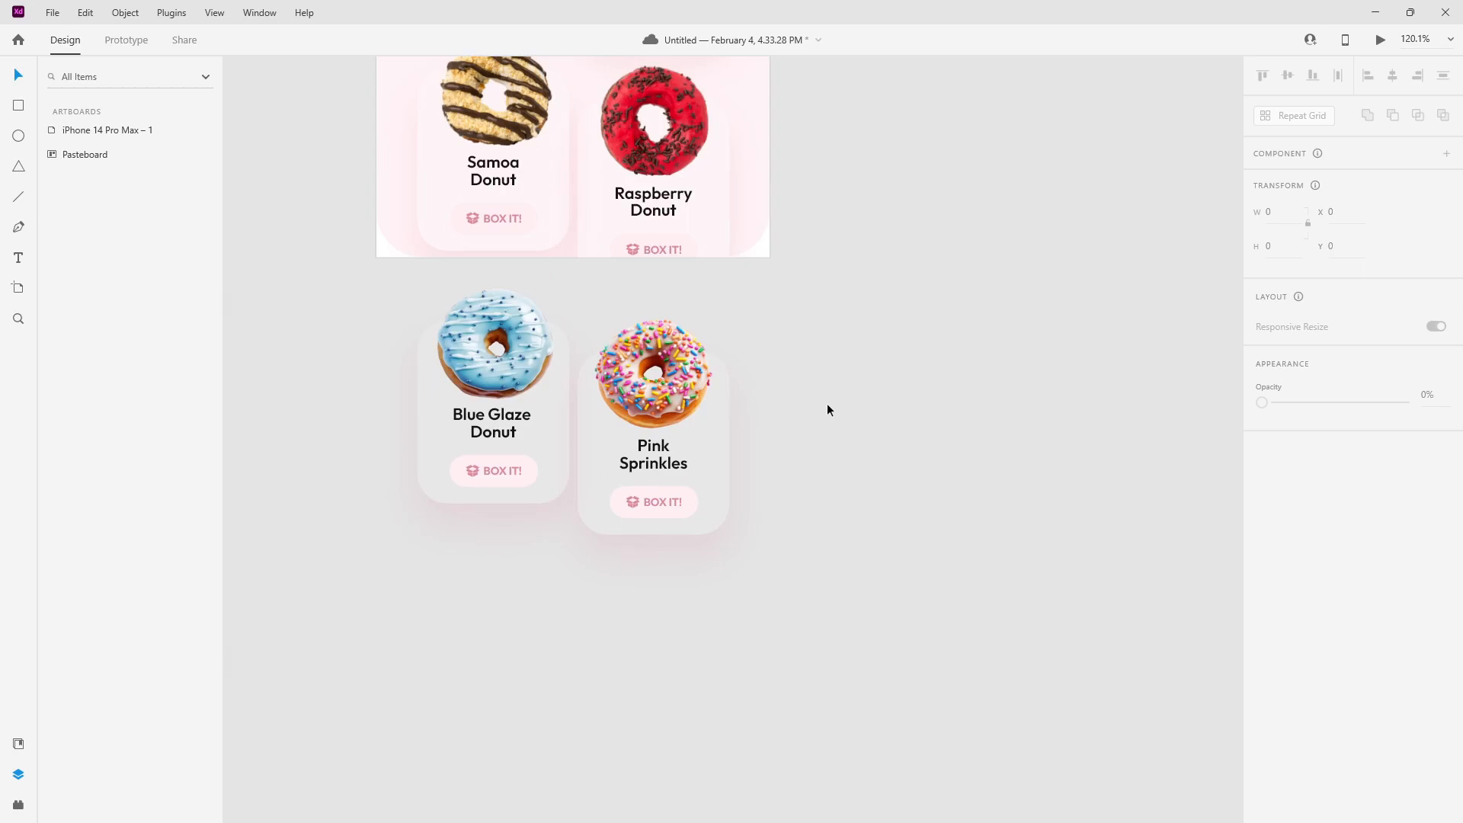
- Select all eight donut cards, including the two below the artboard, and group them
{"action": "scroll", "coordinate": [624, 377], "scroll_direction": "down", "scroll_amount": 4}
{"action": "left_click", "coordinate": [646, 272]}
{"action": "scroll", "coordinate": [610, 369], "scroll_direction": "down", "scroll_amount": 3}
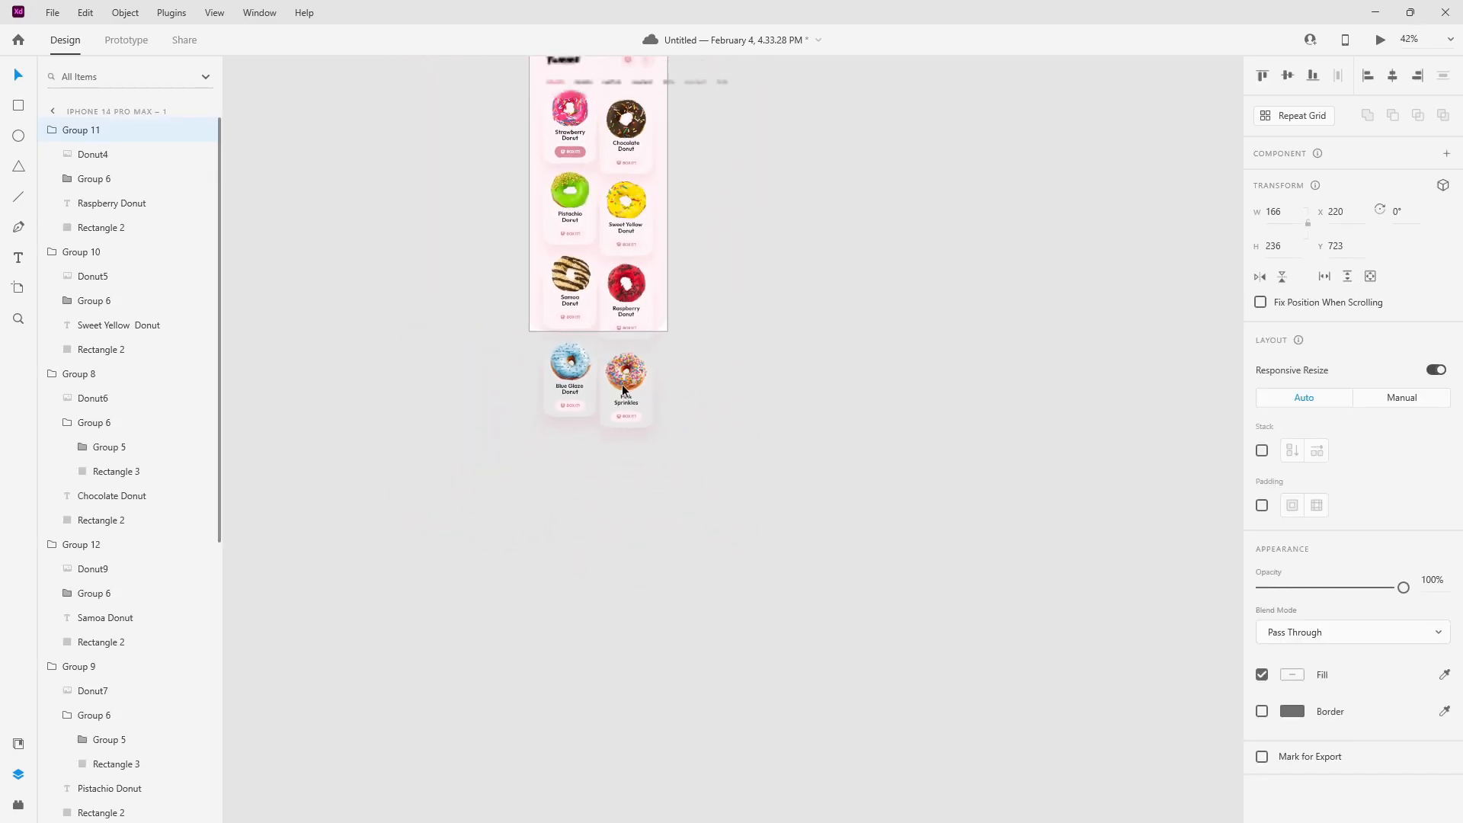
{"action": "left_click", "coordinate": [620, 381], "text": "shift"}
{"action": "left_click", "coordinate": [565, 383], "text": "shift"}
{"action": "left_click", "coordinate": [565, 299], "text": "shift"}
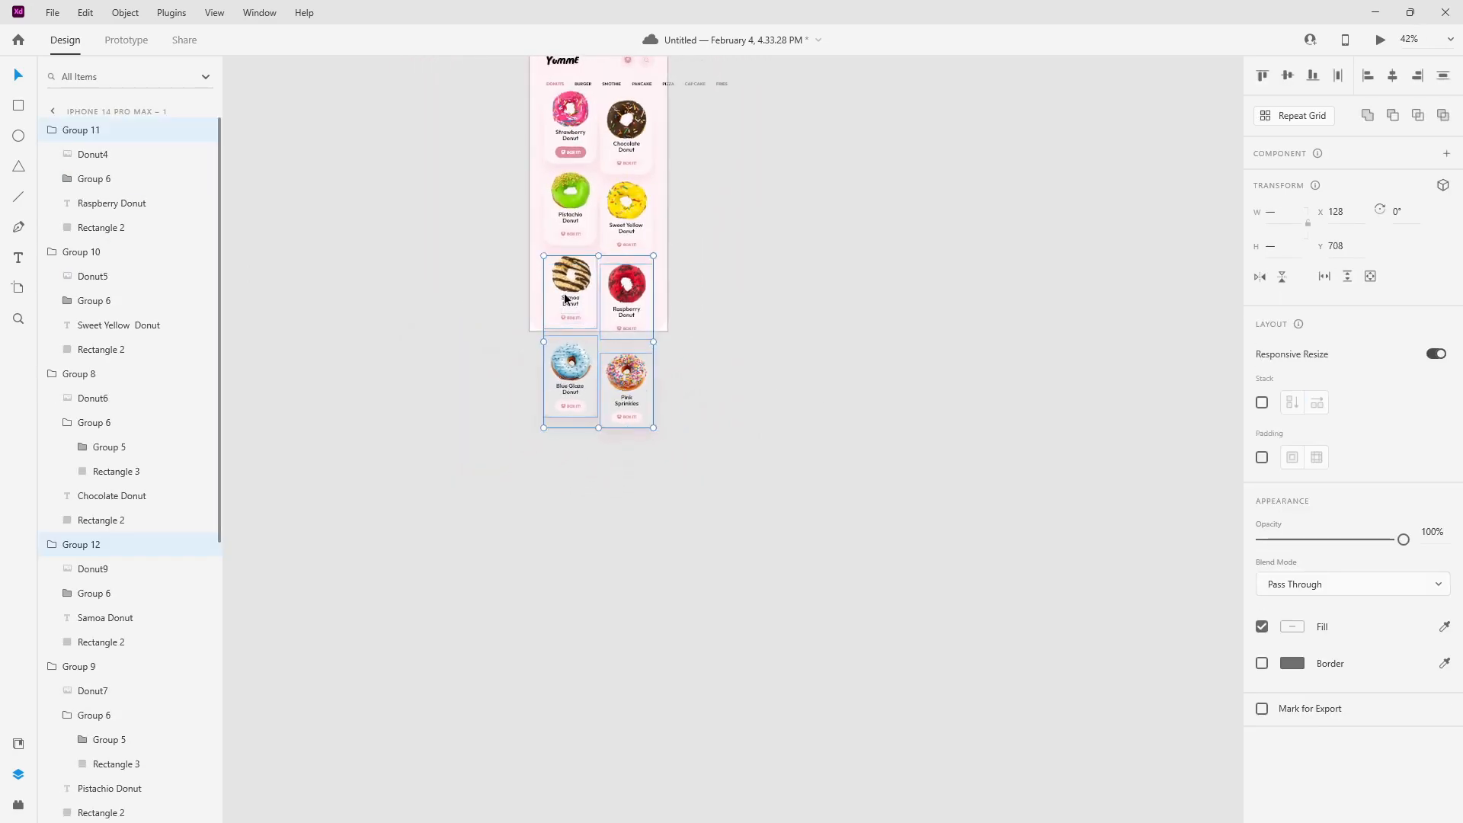
{"action": "left_click", "coordinate": [587, 150], "text": "shift"}
{"action": "right_click", "coordinate": [576, 117]}
{"action": "left_click", "coordinate": [614, 325]}
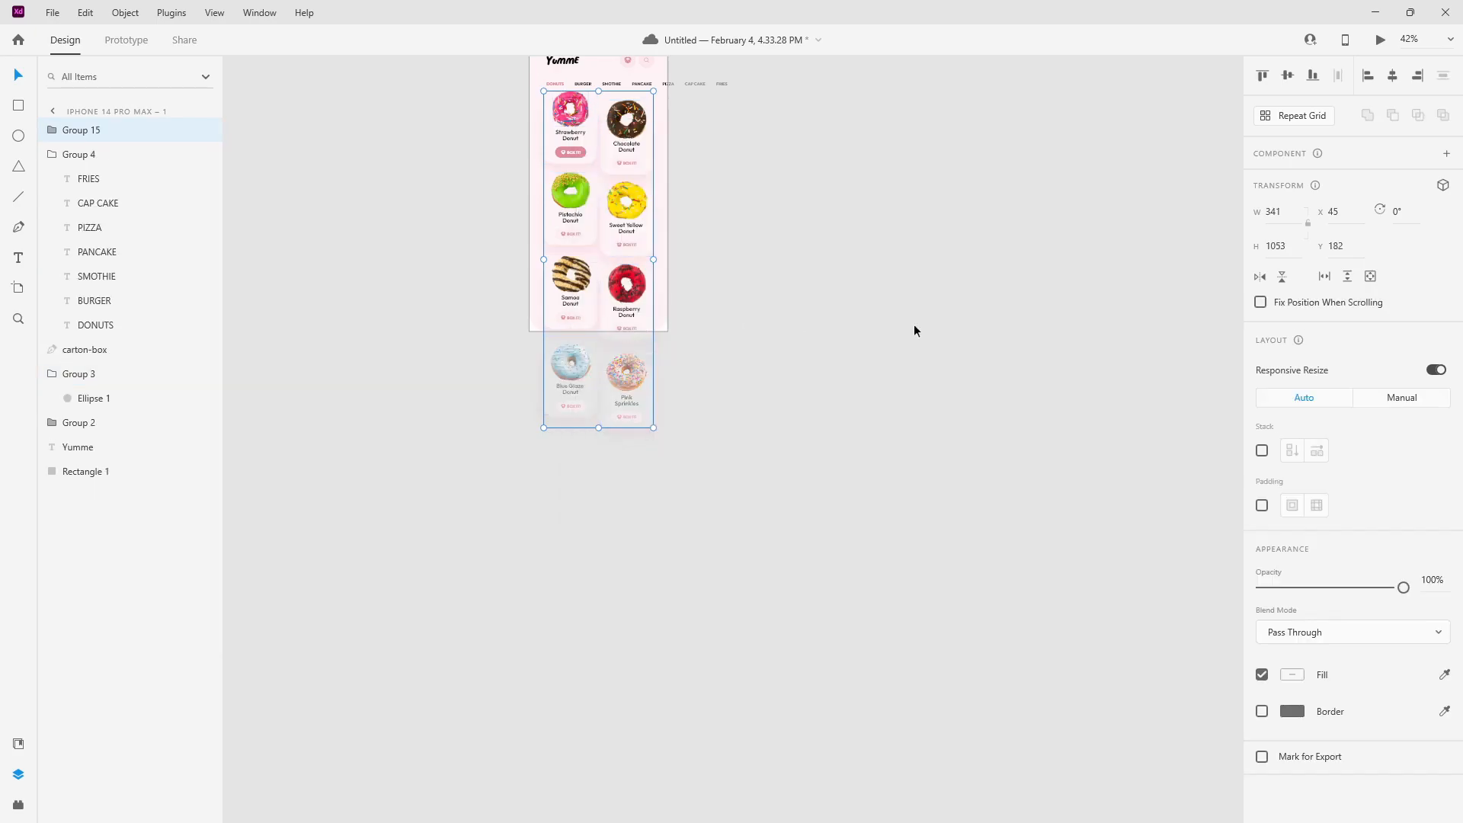
- Make the card group scroll vertically, with its visible area ending at the artboard's lower edge
{"action": "left_click", "coordinate": [1347, 278]}
{"action": "left_click", "coordinate": [694, 303]}
{"action": "left_click_drag", "start_coordinate": [699, 200], "coordinate": [685, 309]}
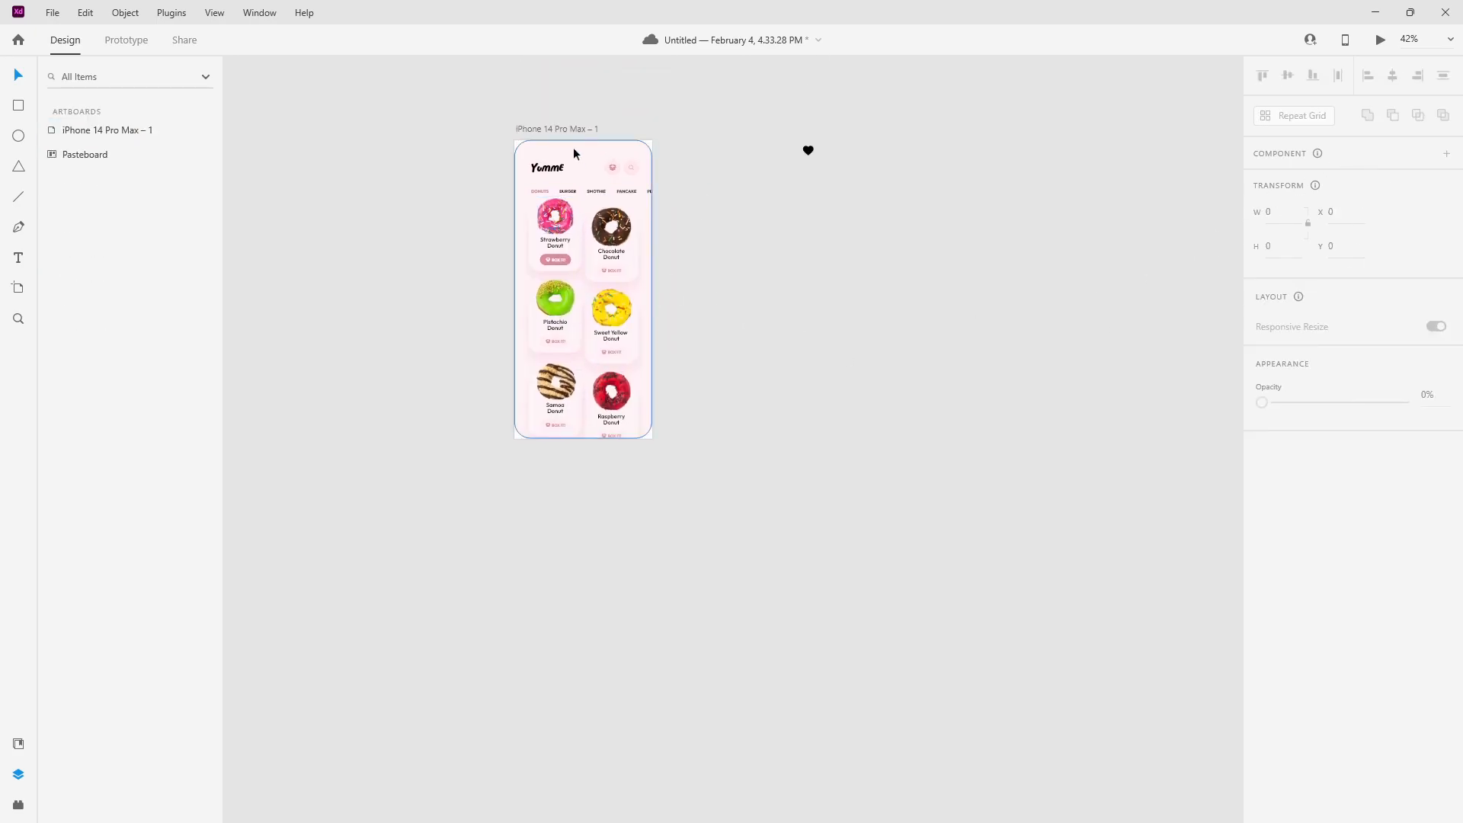
- Make the food category row scroll horizontally, with its visible area running from DONUTS to PANCAKE inside the artboard
{"action": "scroll", "coordinate": [575, 157], "scroll_direction": "up", "scroll_amount": 5}
{"action": "left_click", "coordinate": [572, 283]}
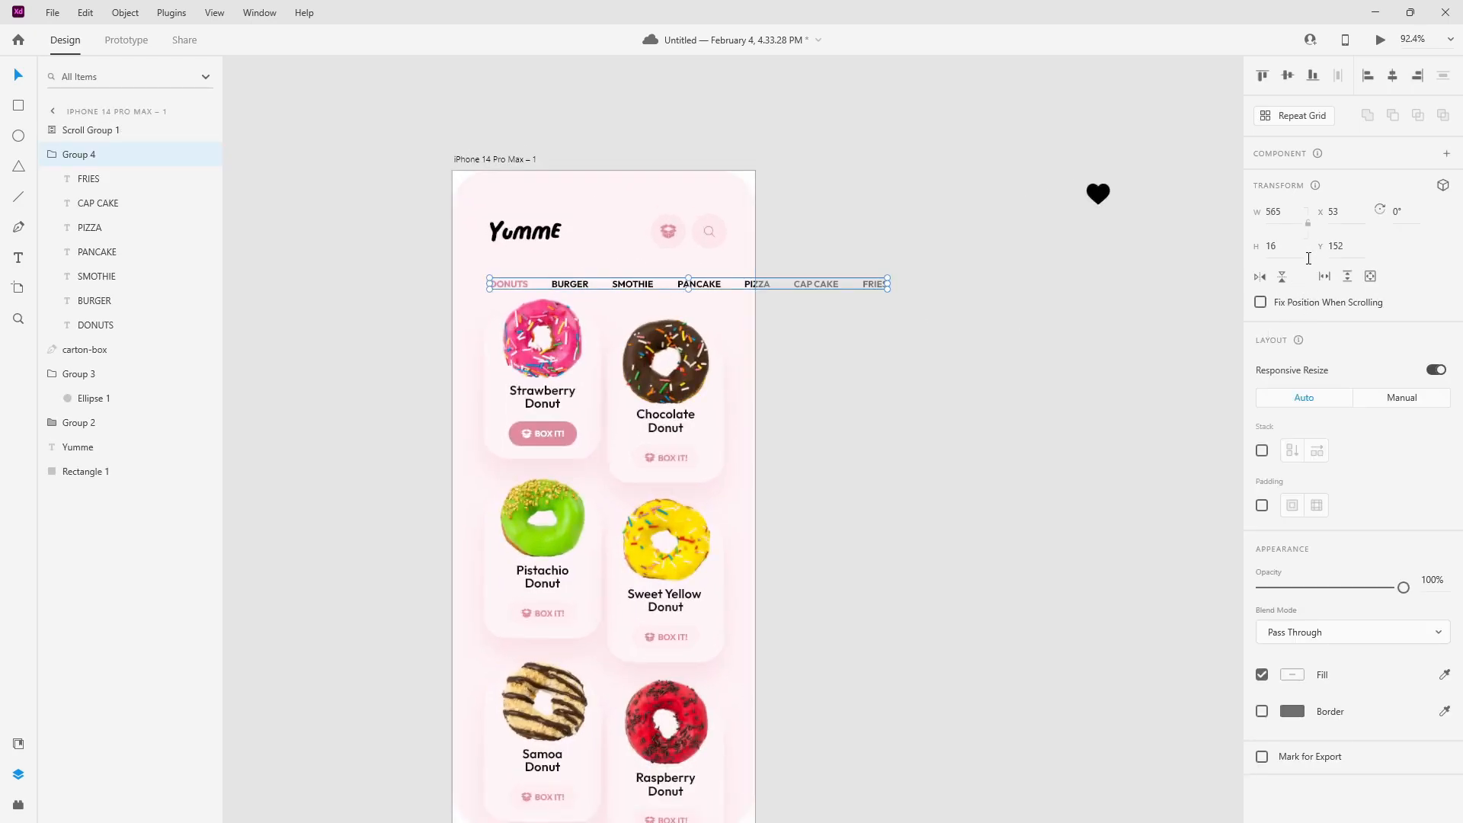
{"action": "left_click", "coordinate": [1325, 279]}
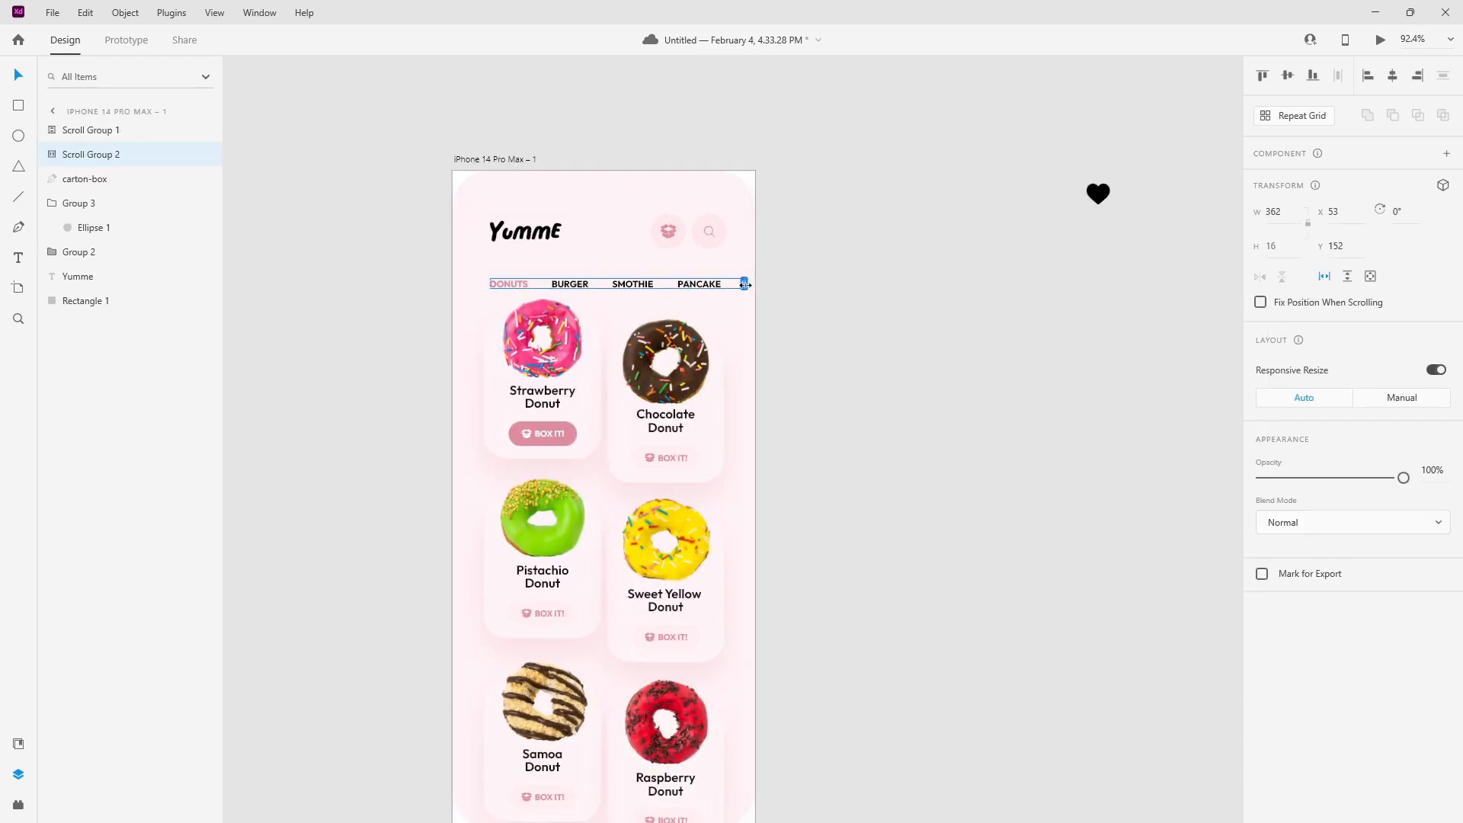
{"action": "left_click", "coordinate": [770, 297]}
{"action": "scroll", "coordinate": [711, 235], "scroll_direction": "down", "scroll_amount": 3}
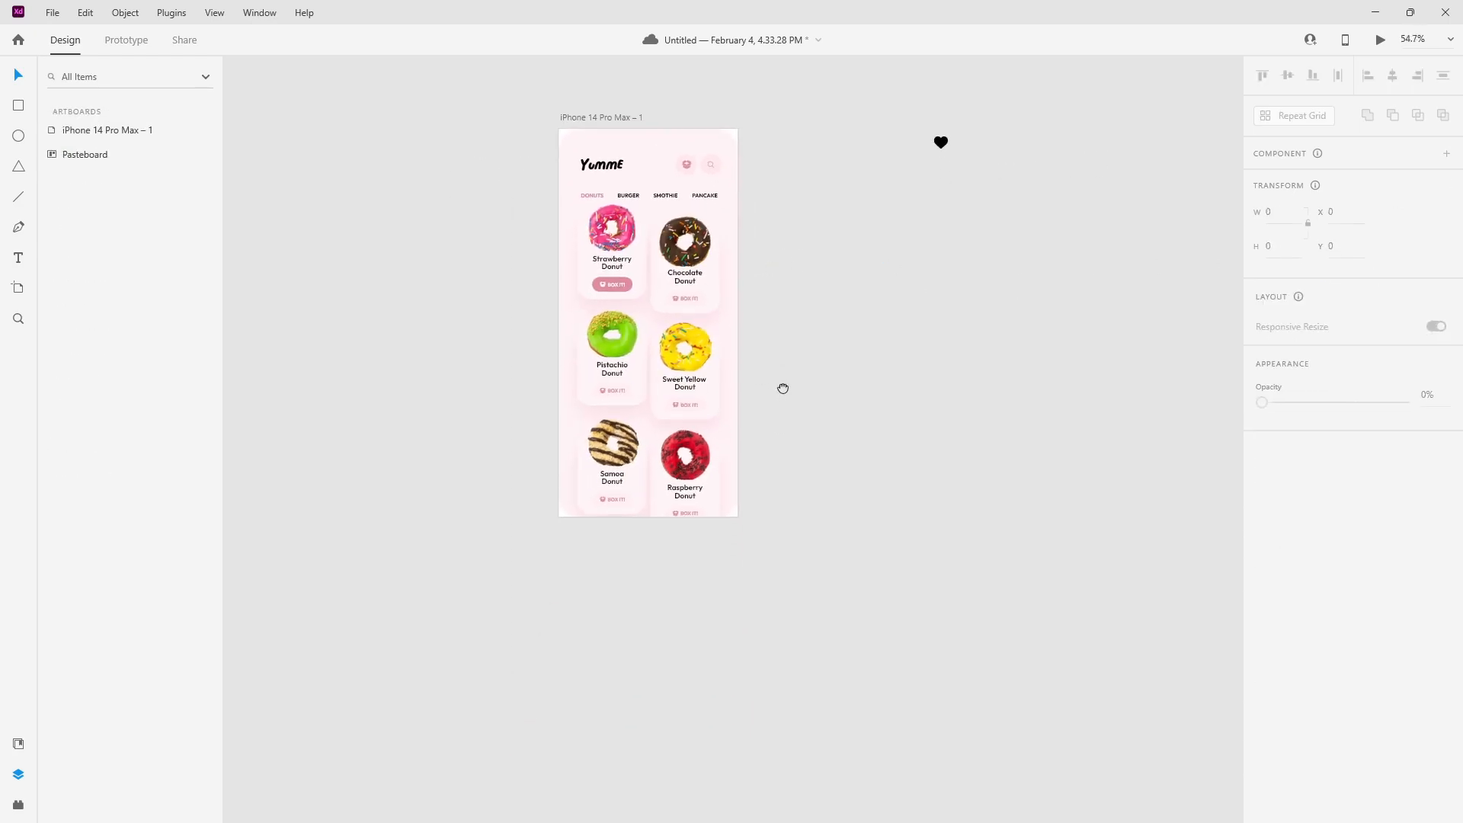
{"action": "left_click", "coordinate": [675, 452]}
{"action": "scroll", "coordinate": [684, 522], "scroll_direction": "up", "scroll_amount": 2}
{"action": "left_click", "coordinate": [835, 396]}
{"action": "left_click_drag", "start_coordinate": [792, 229], "coordinate": [681, 353]}
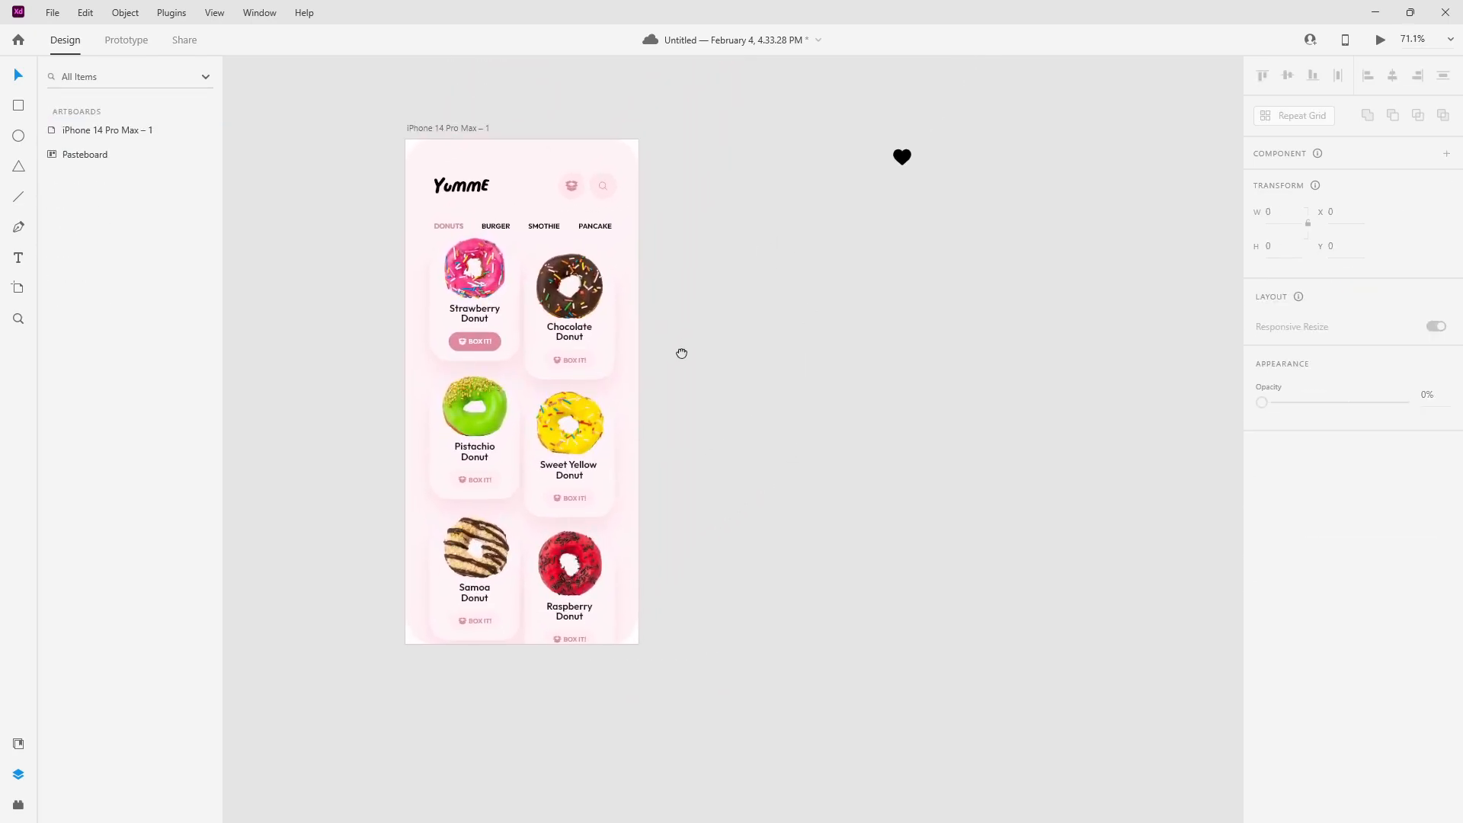
- Recolour the last two letters, "me", of the Yumme logo with the saved dark pink swatch
{"action": "scroll", "coordinate": [480, 189], "scroll_direction": "up", "scroll_amount": 1}
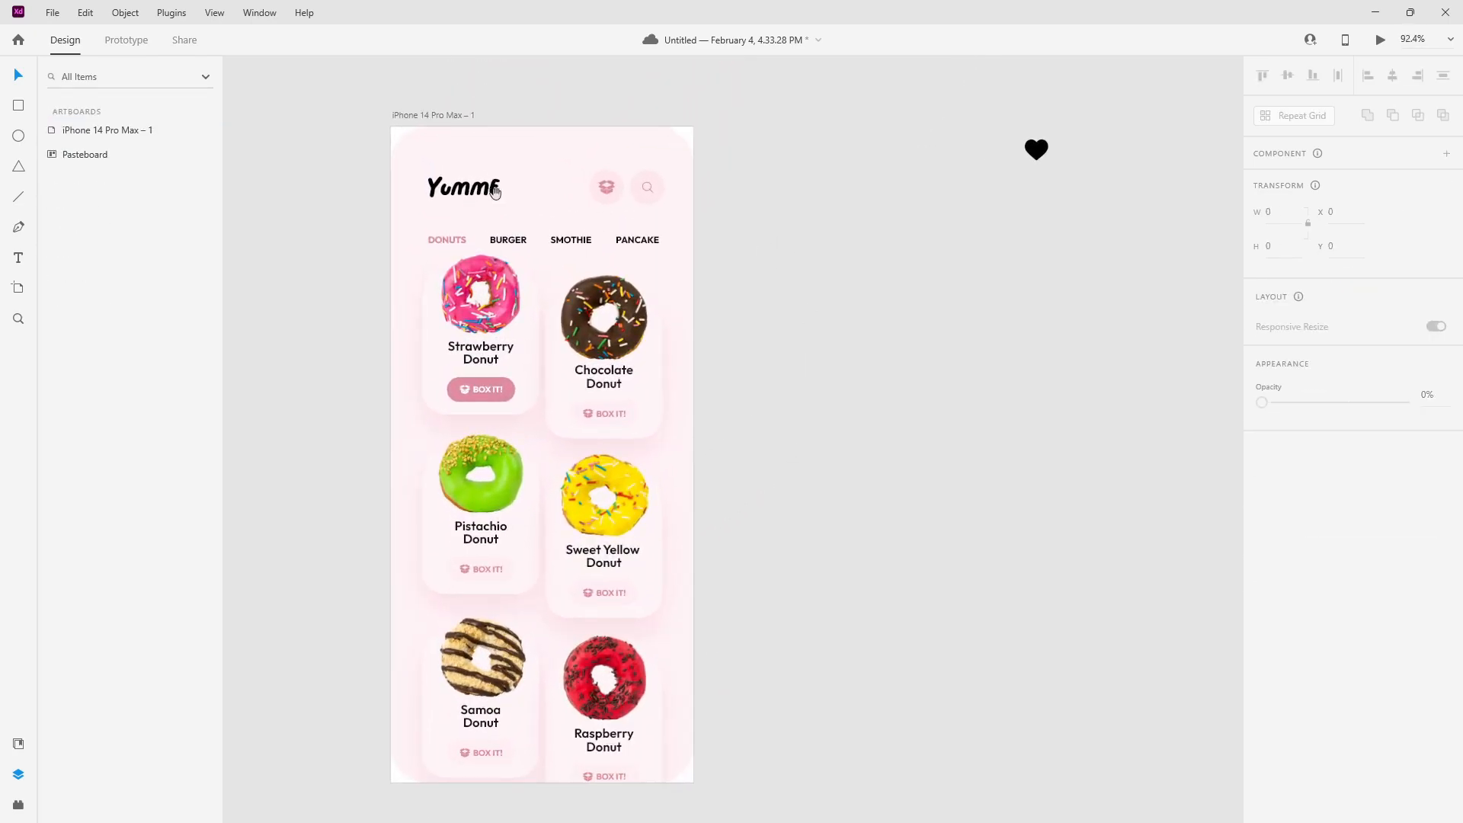
{"action": "left_click_drag", "start_coordinate": [489, 192], "coordinate": [596, 189]}
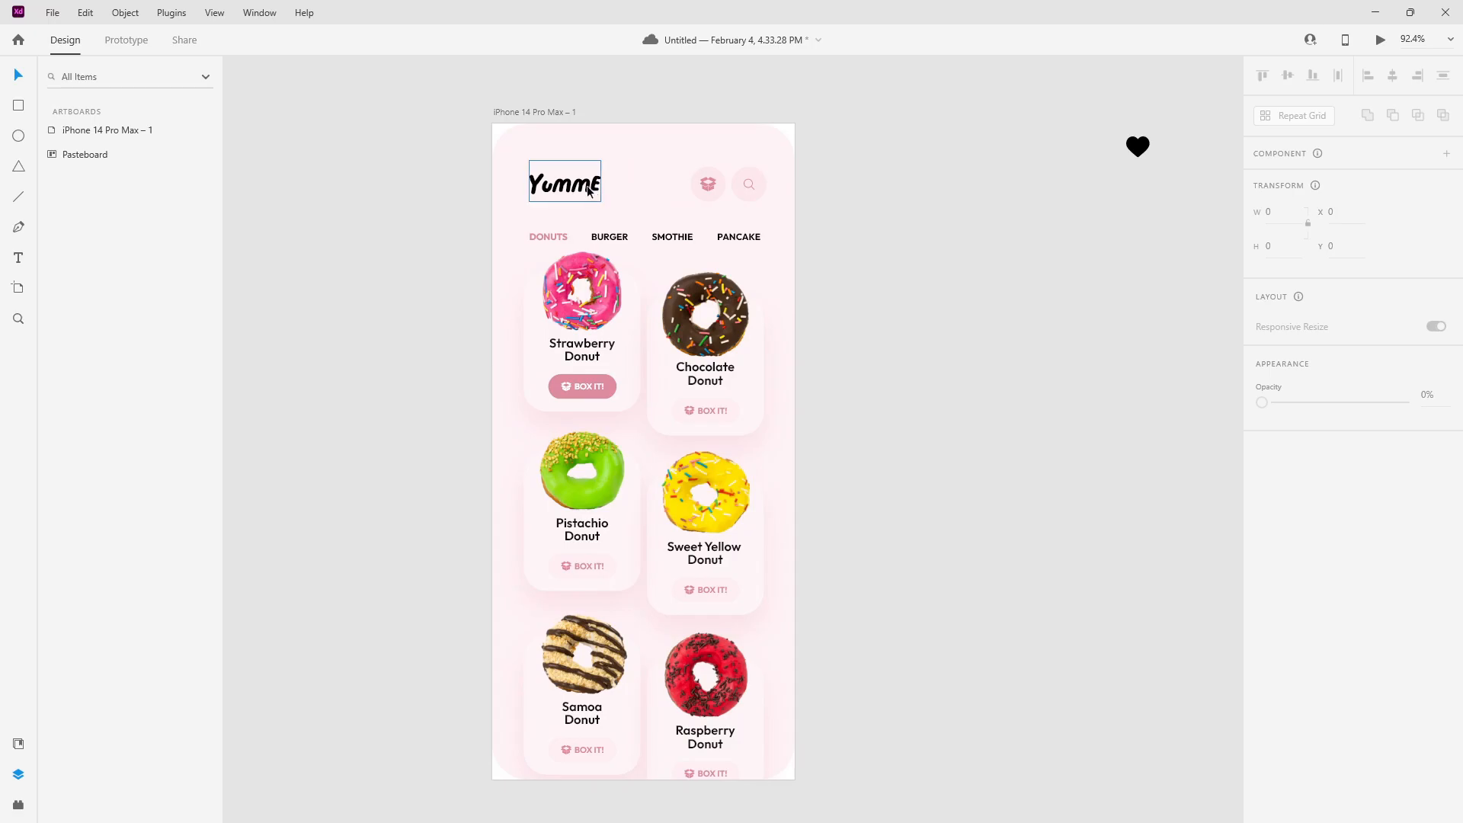
{"action": "scroll", "coordinate": [588, 192], "scroll_direction": "up", "scroll_amount": 5}
{"action": "double_click", "coordinate": [588, 192]}
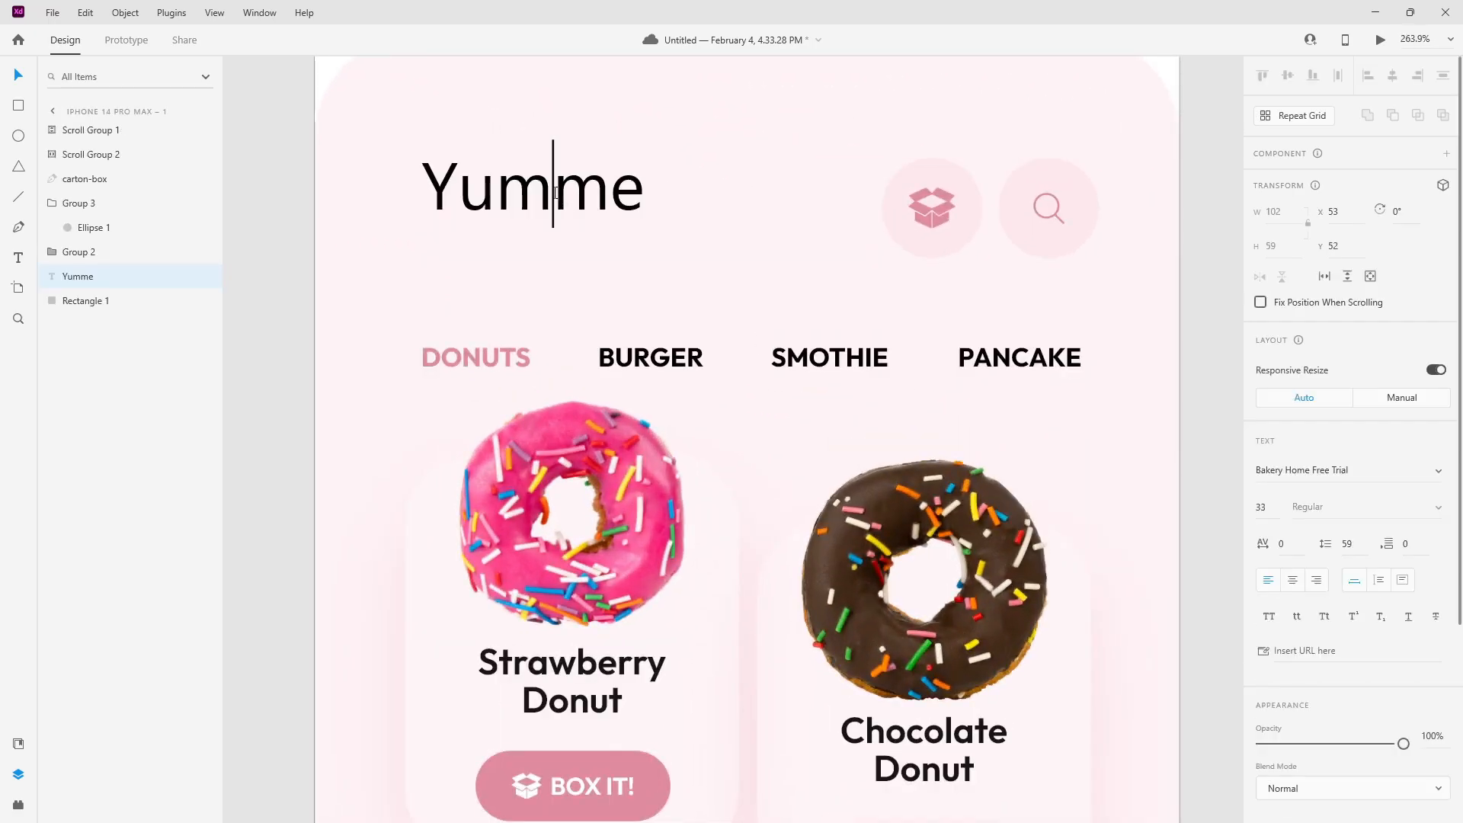
{"action": "left_click_drag", "start_coordinate": [556, 194], "coordinate": [648, 195]}
{"action": "scroll", "coordinate": [1355, 685], "scroll_direction": "down", "scroll_amount": 5}
{"action": "left_click", "coordinate": [1292, 564]}
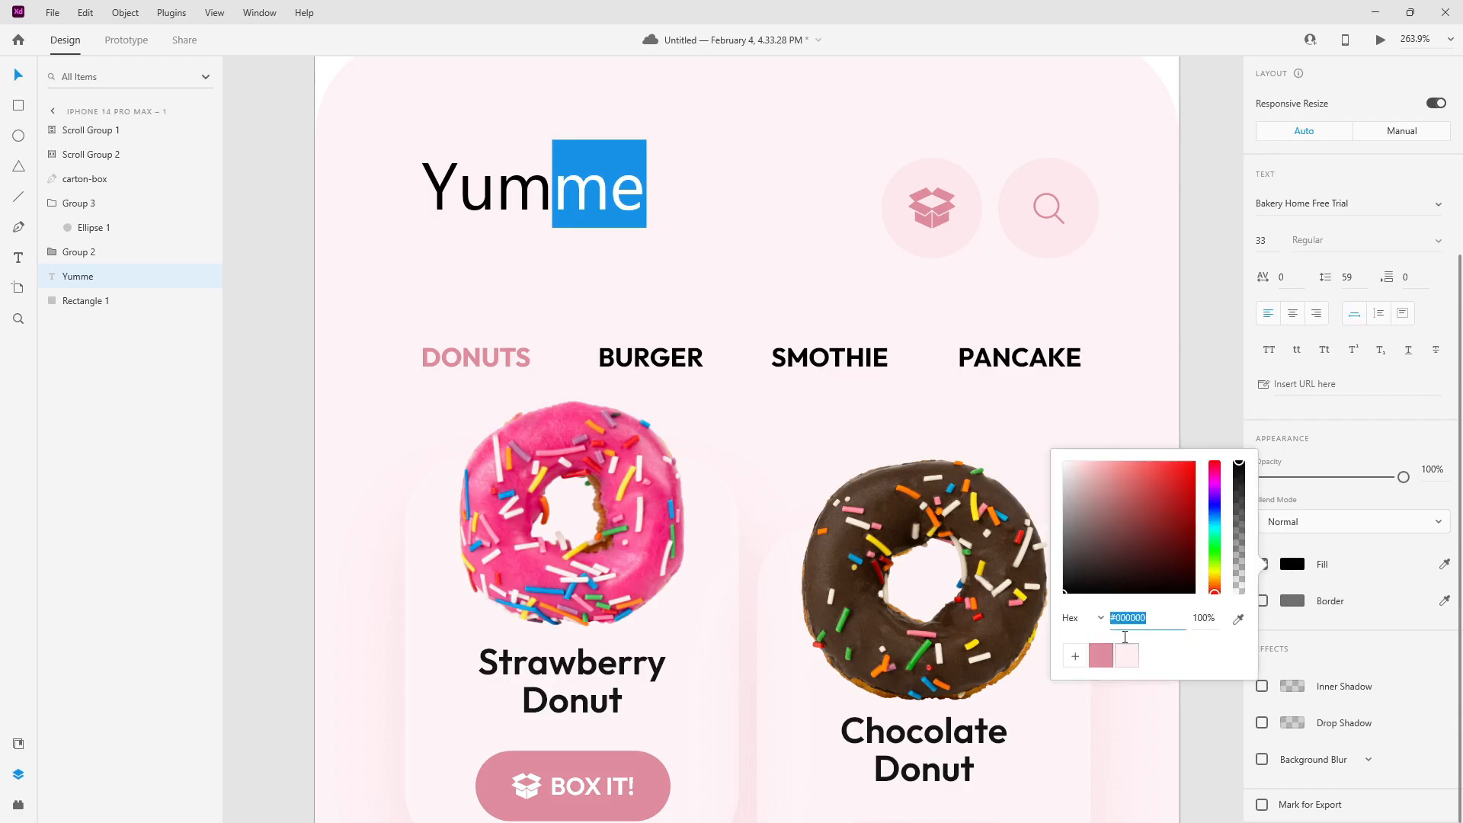
{"action": "left_click", "coordinate": [1100, 655]}
{"action": "left_click", "coordinate": [1202, 732]}
- Preview the app screen and test the horizontal scrolling of the food category row
{"action": "scroll", "coordinate": [1199, 724], "scroll_direction": "down", "scroll_amount": 2}
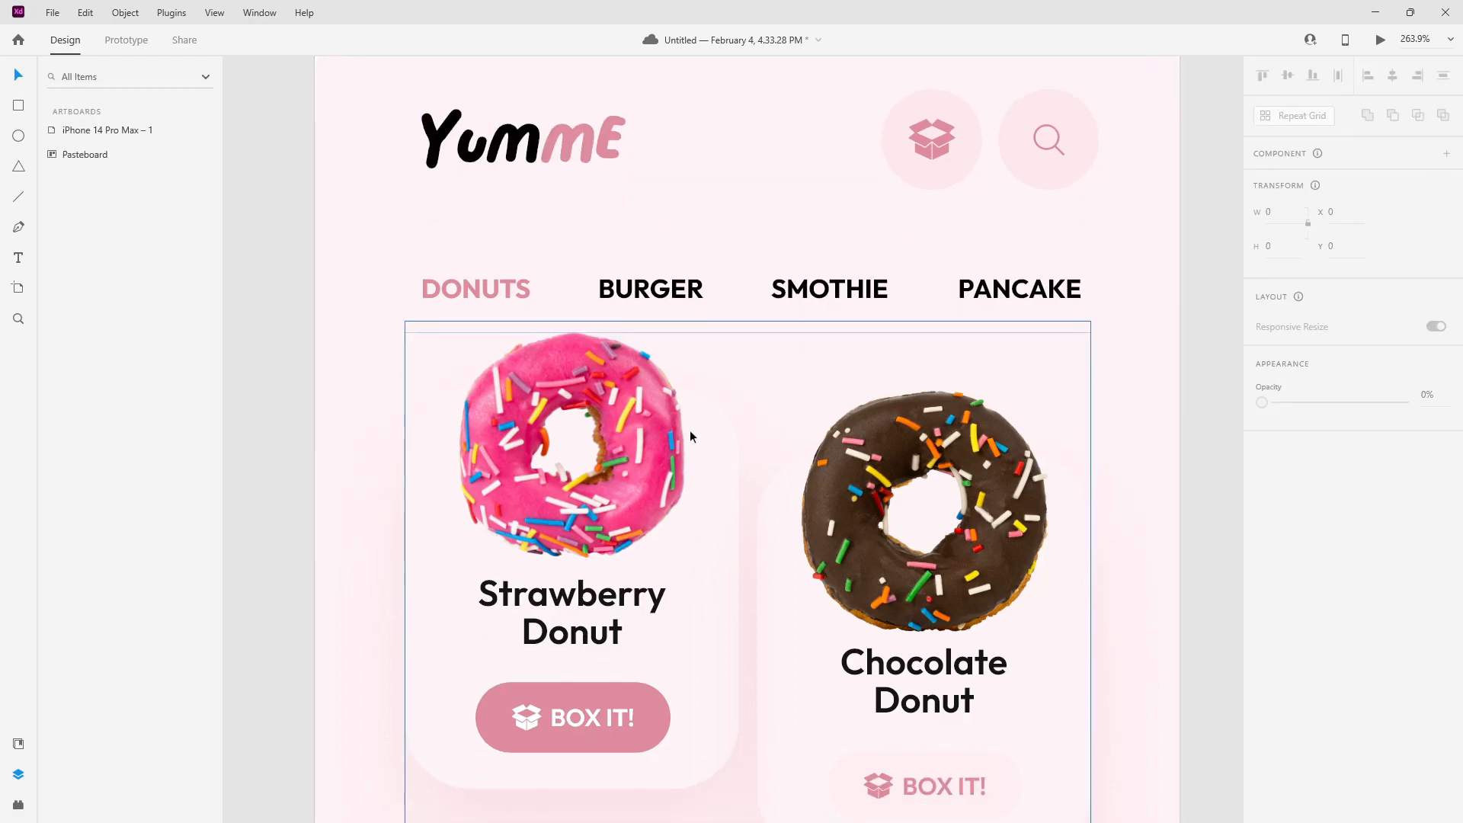
{"action": "scroll", "coordinate": [1059, 514], "scroll_direction": "down", "scroll_amount": 4}
{"action": "left_click_drag", "start_coordinate": [1019, 500], "coordinate": [853, 297]}
{"action": "scroll", "coordinate": [899, 359], "scroll_direction": "down", "scroll_amount": 2}
{"action": "left_click", "coordinate": [1381, 41]}
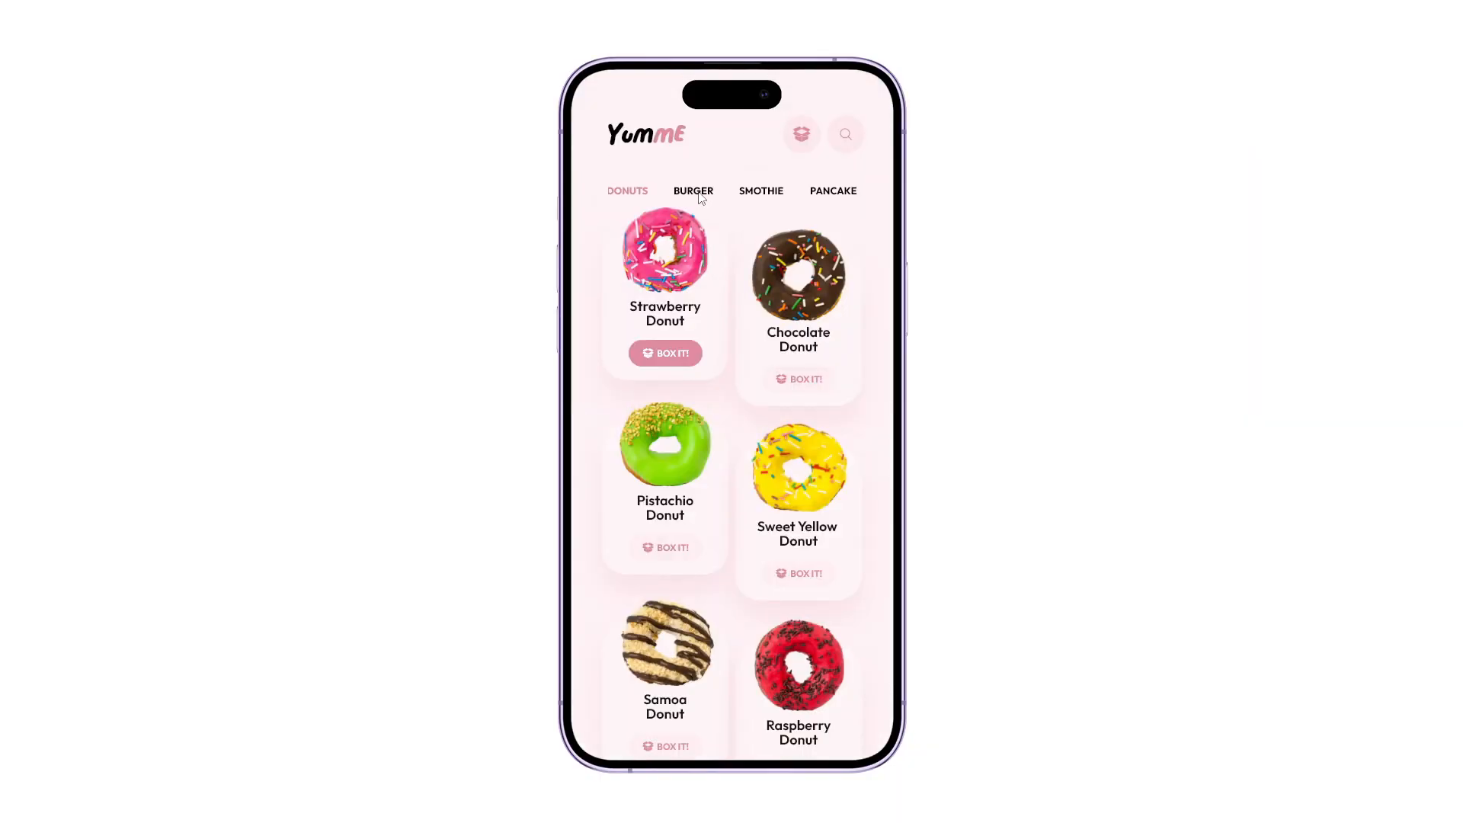
{"action": "left_click_drag", "start_coordinate": [701, 197], "coordinate": [613, 187]}
{"action": "left_click_drag", "start_coordinate": [828, 196], "coordinate": [706, 193]}
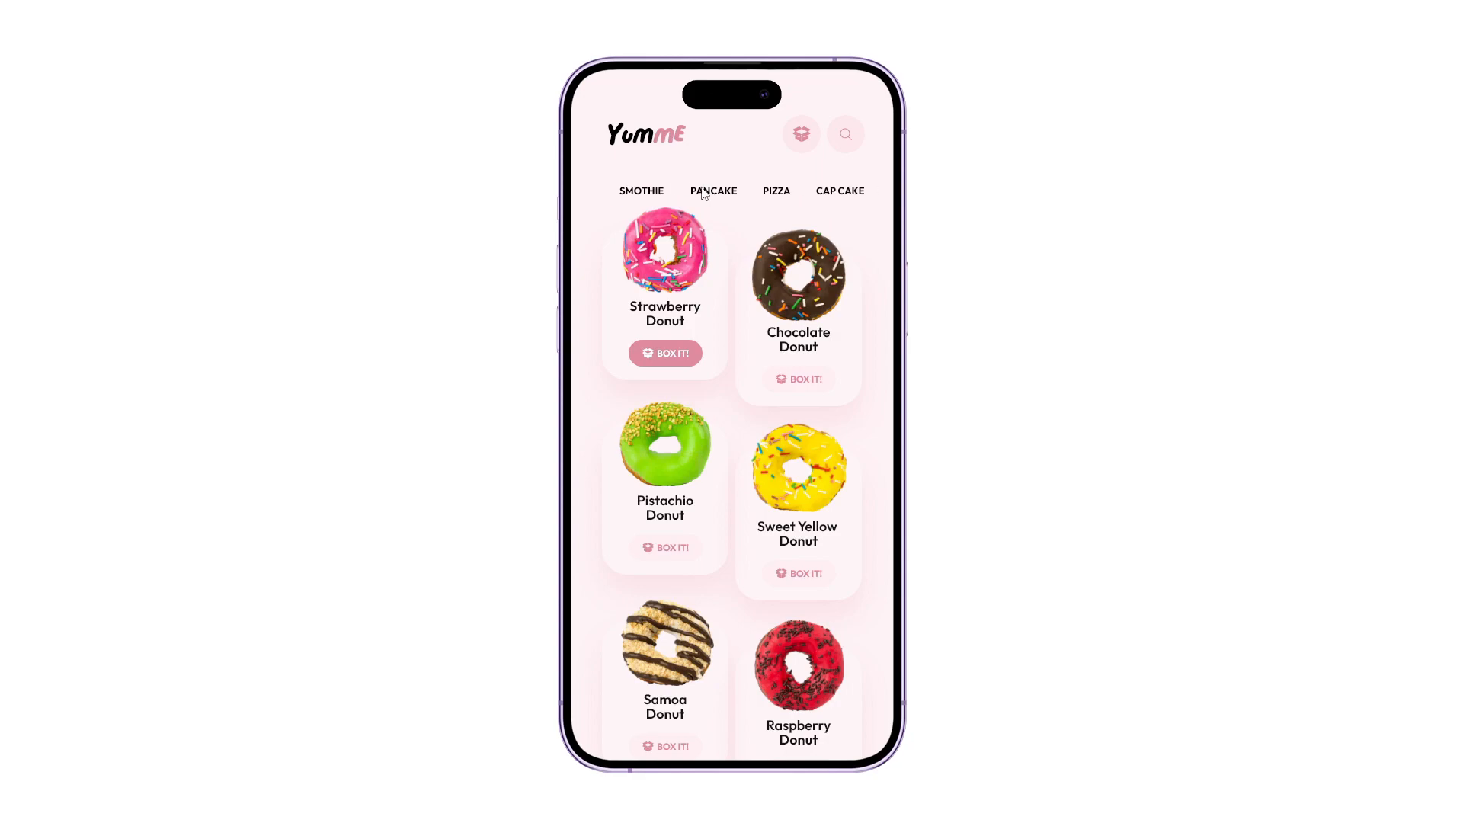